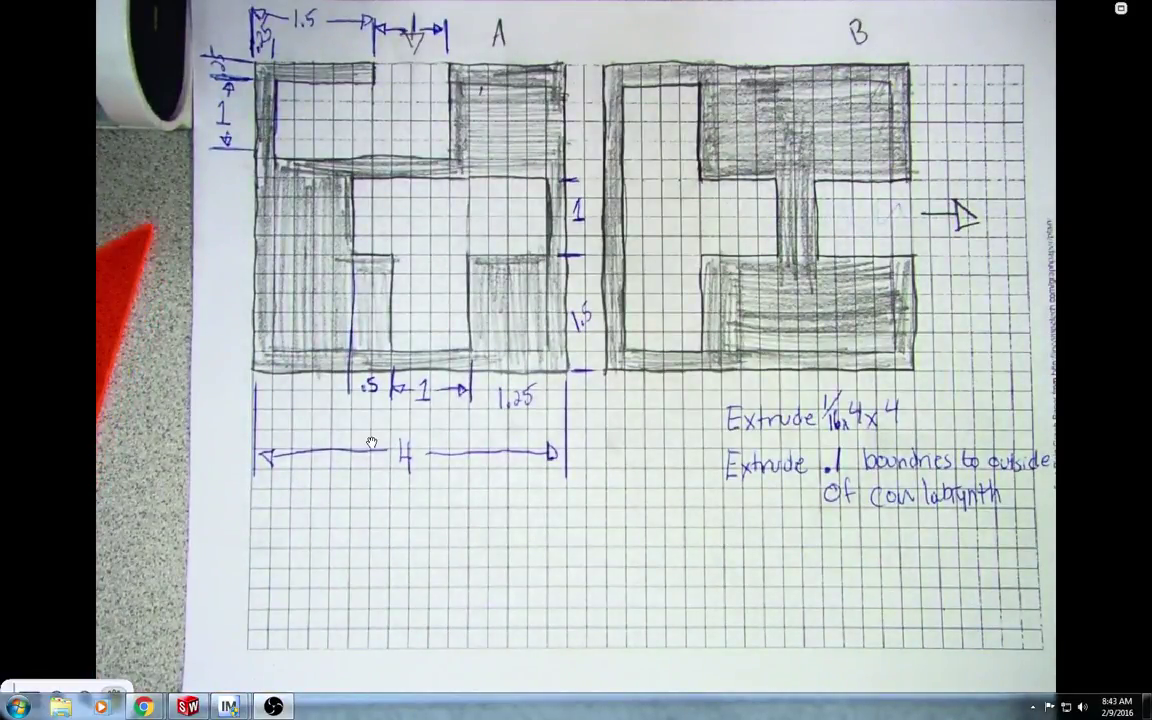
- Put away the full-screen live image of the reference drawing and create a new part
double_click(390, 357)
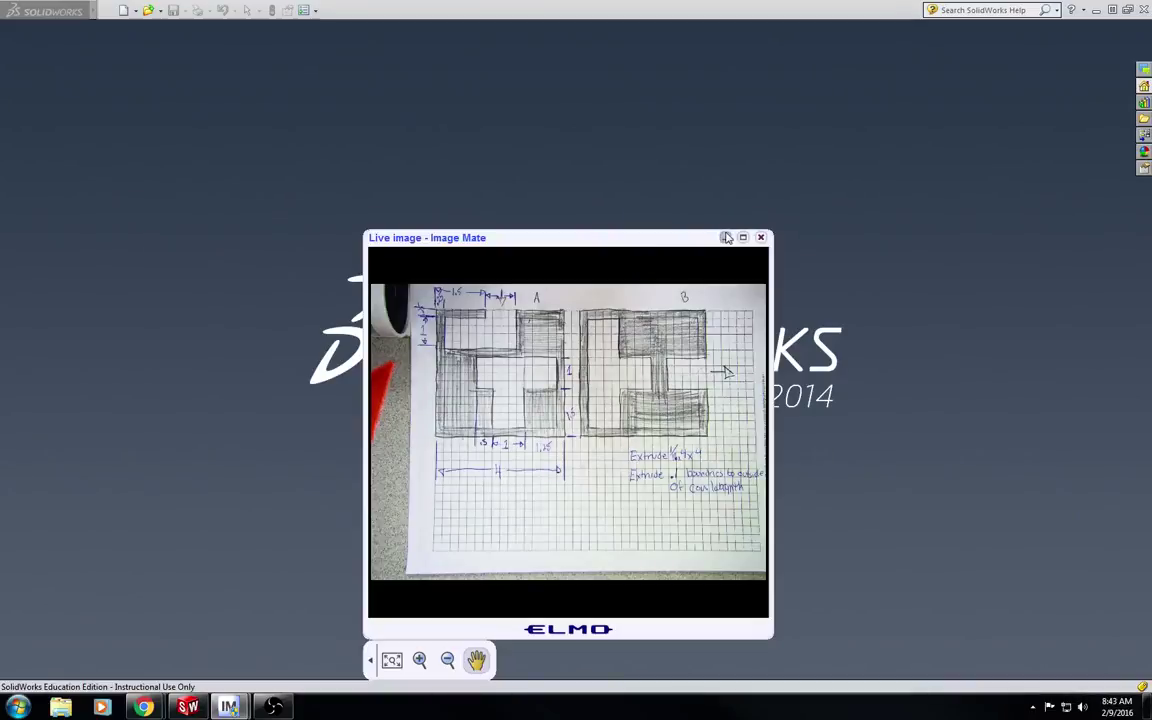
click(120, 8)
click(124, 11)
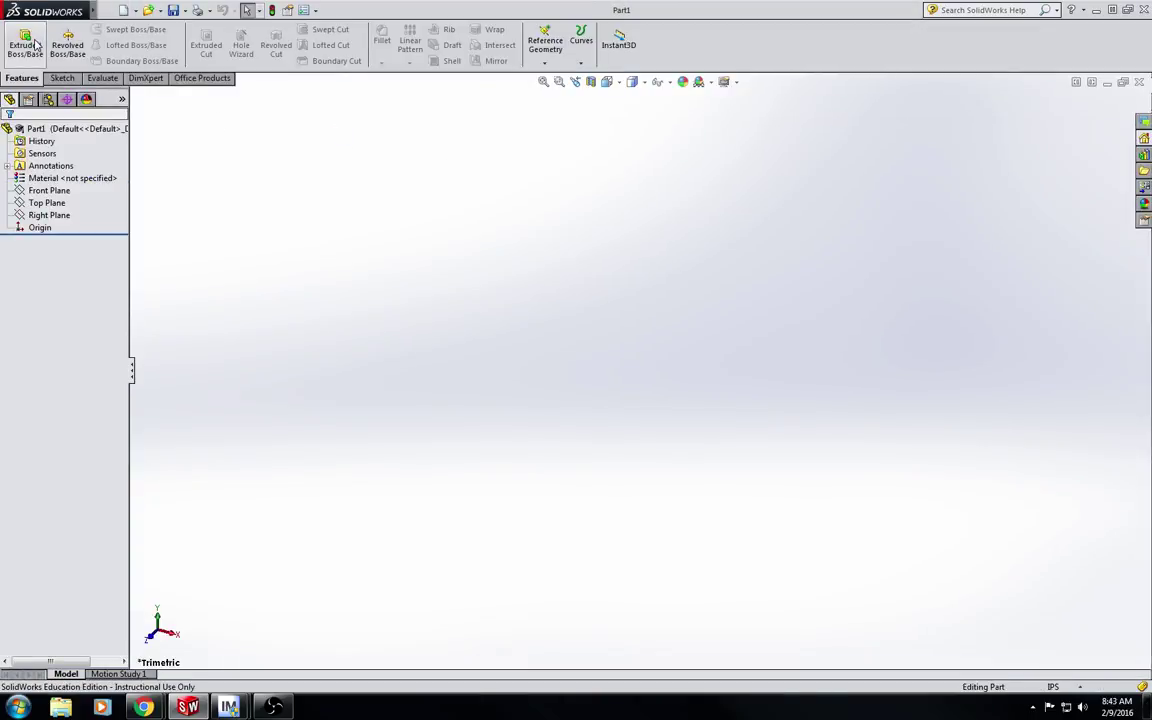
- Start an extruded boss on the Front Plane and sketch a center rectangle about 6.05 by 4.67 in from the origin
click(35, 45)
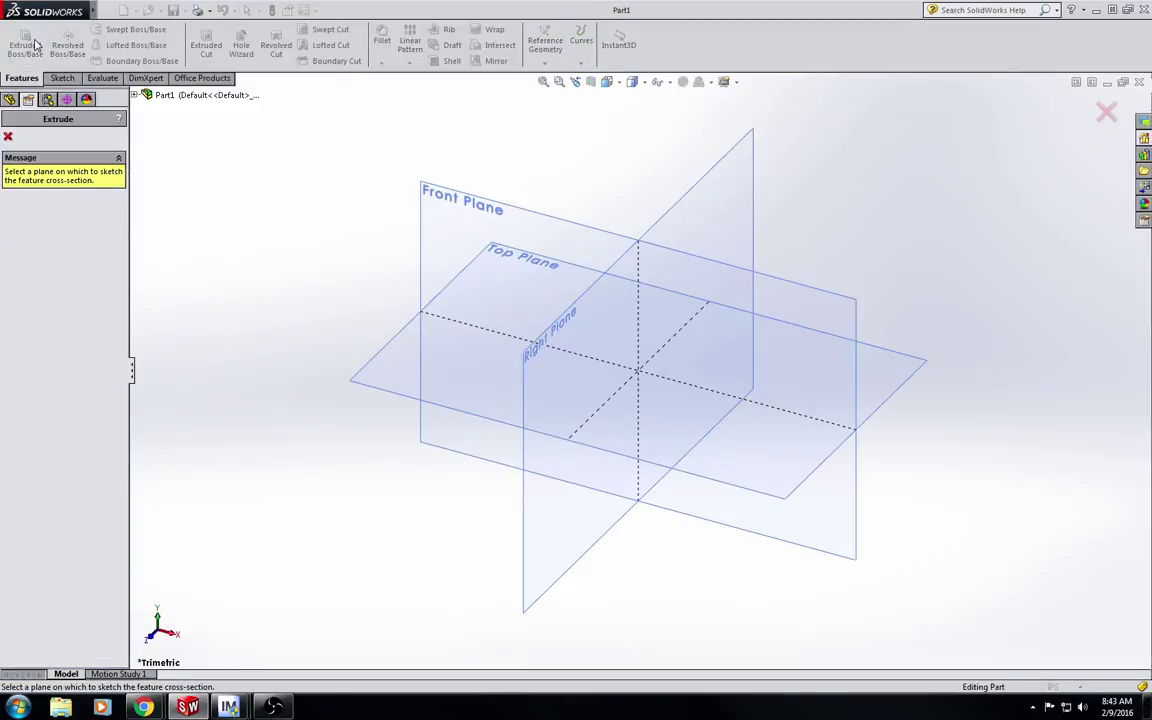
click(435, 195)
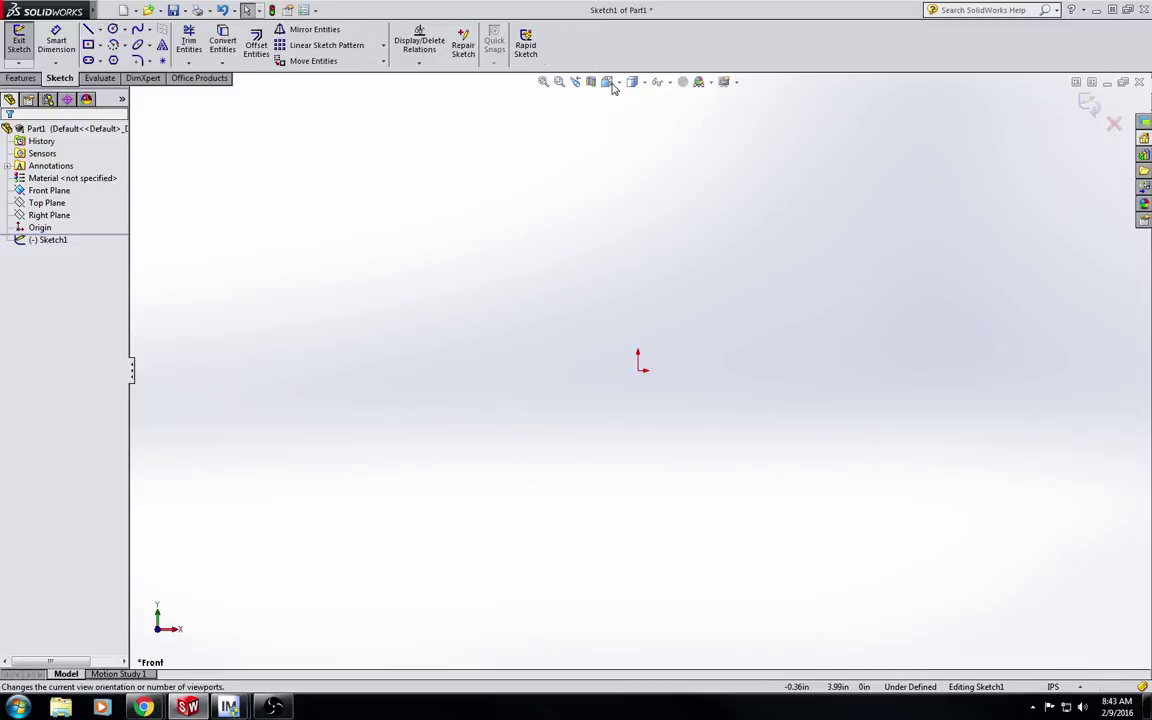
click(88, 45)
click(640, 370)
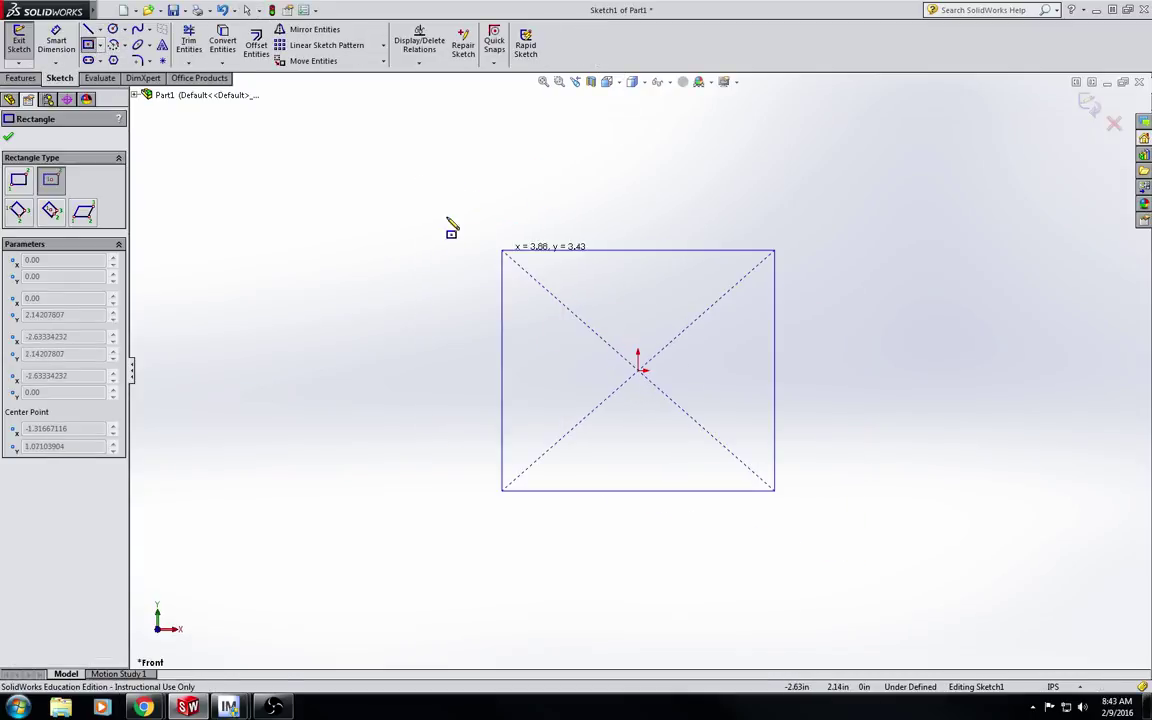
- Dimension the rectangle 4 in wide and 4 in high
click(68, 40)
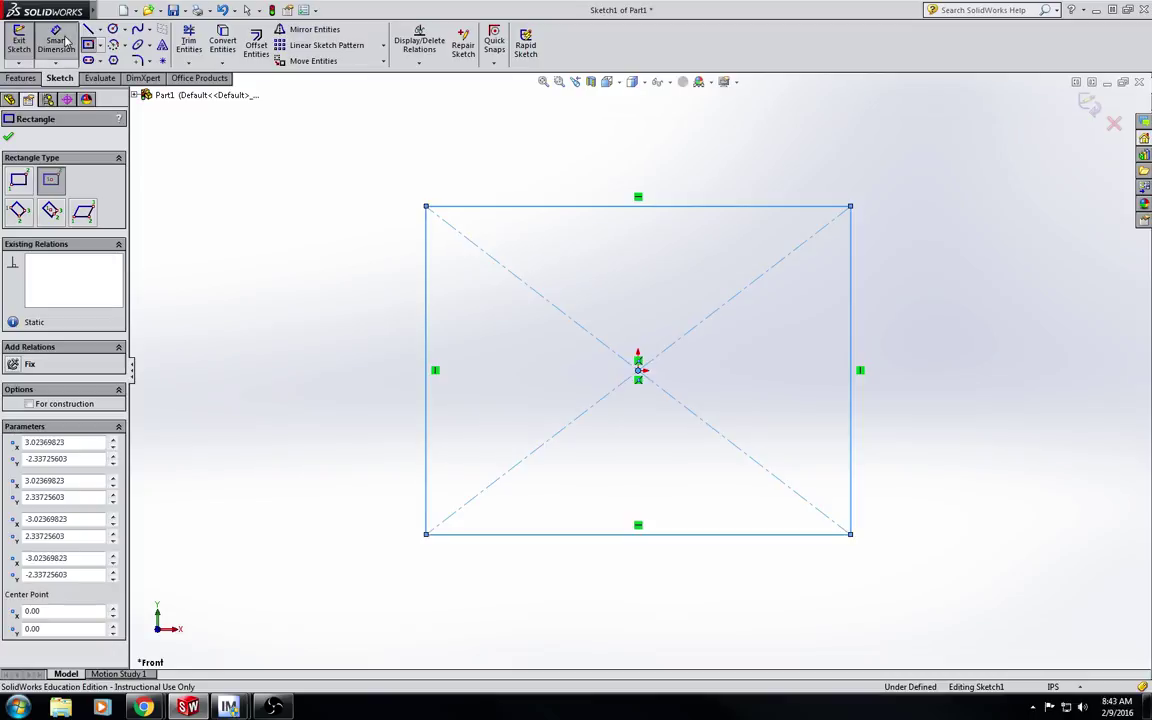
click(553, 208)
click(568, 152)
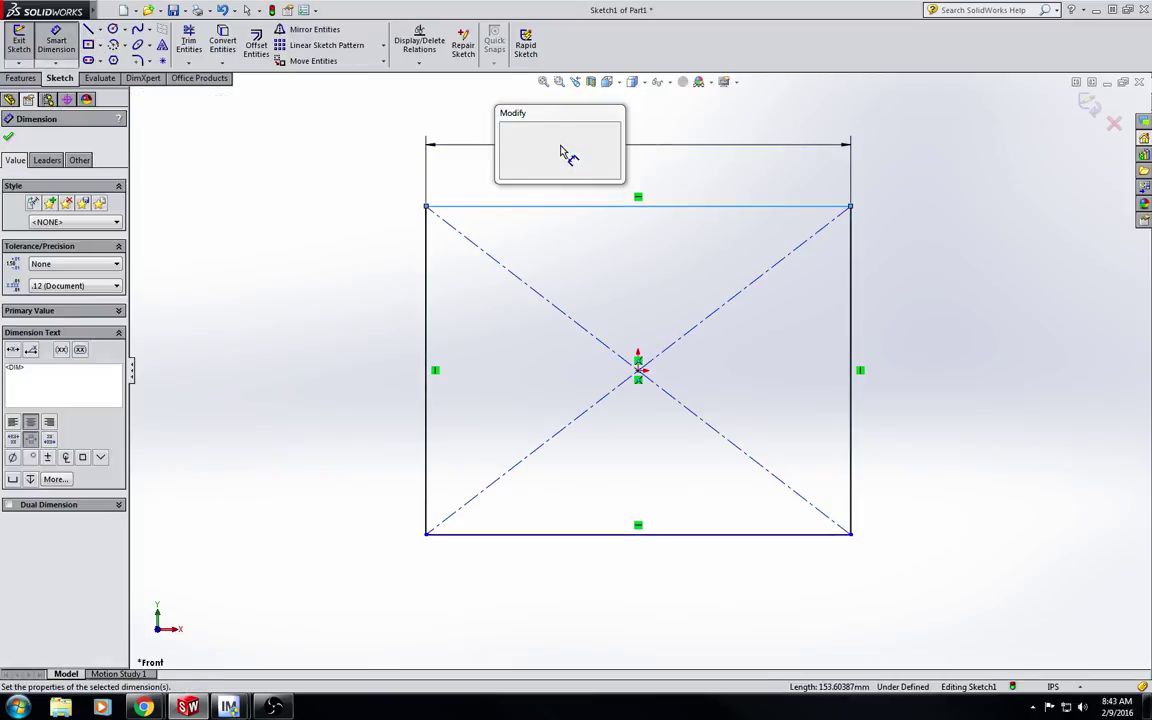
text(4)
key(Return)
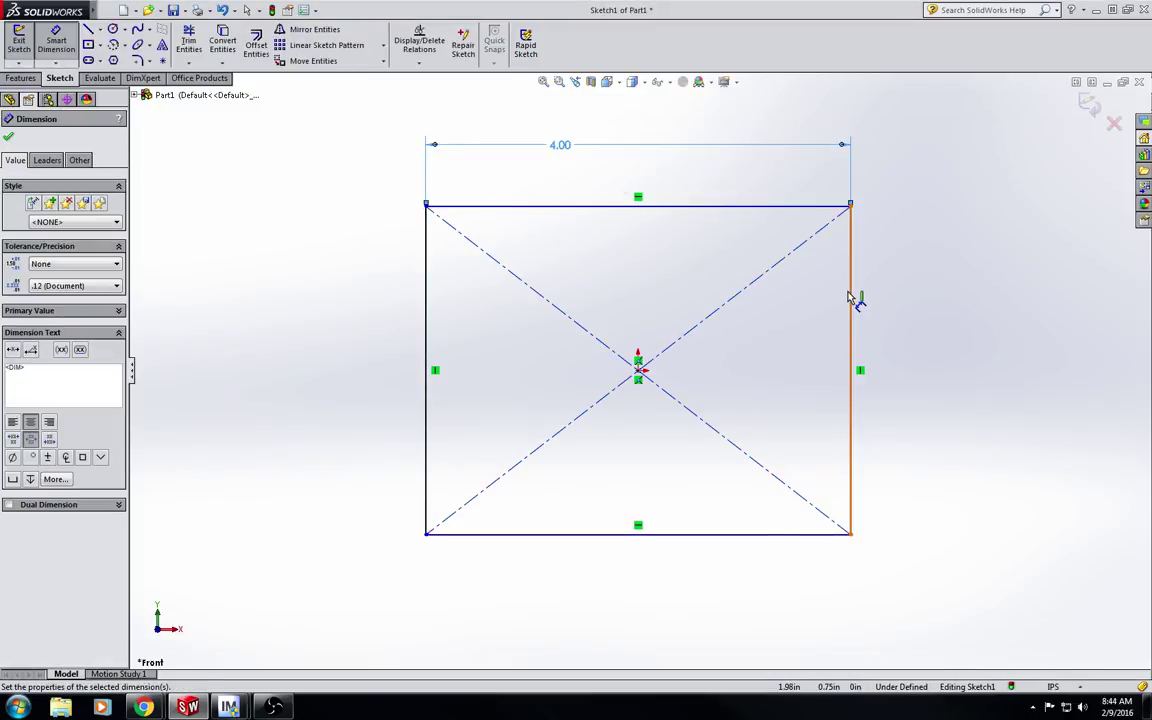
click(851, 298)
click(940, 322)
text(4)
key(Return)
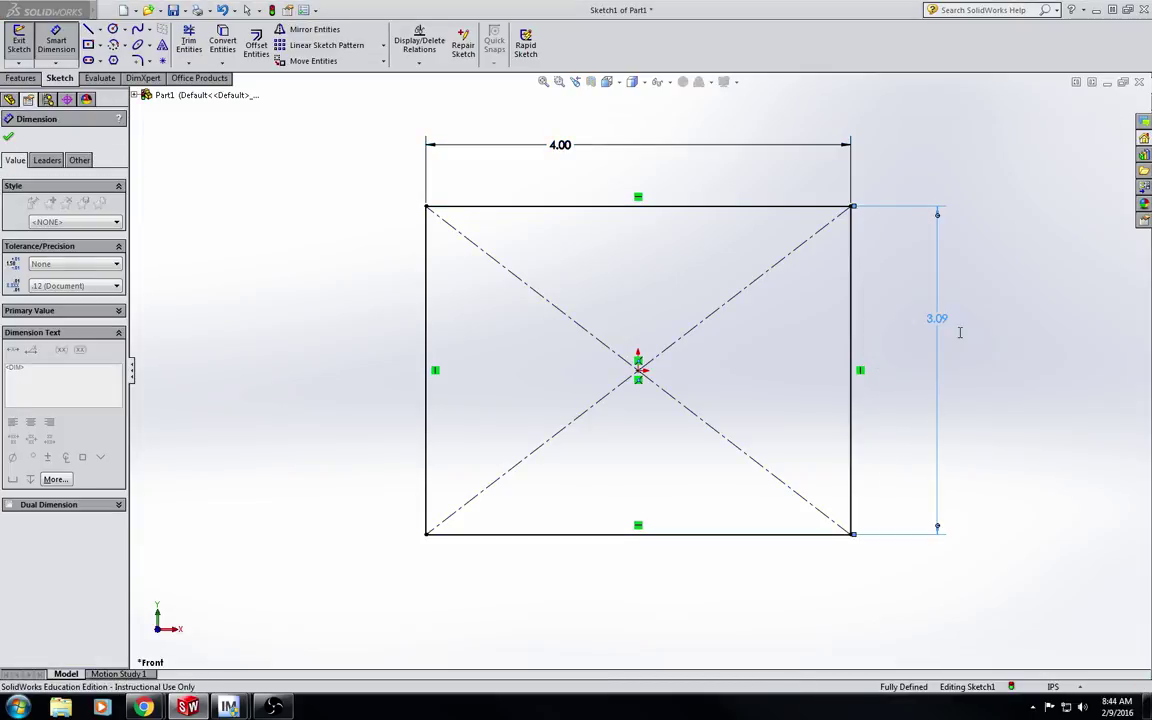
- Finish the square sketch and extrude it to a blind depth of 0.0625 in
click(1098, 117)
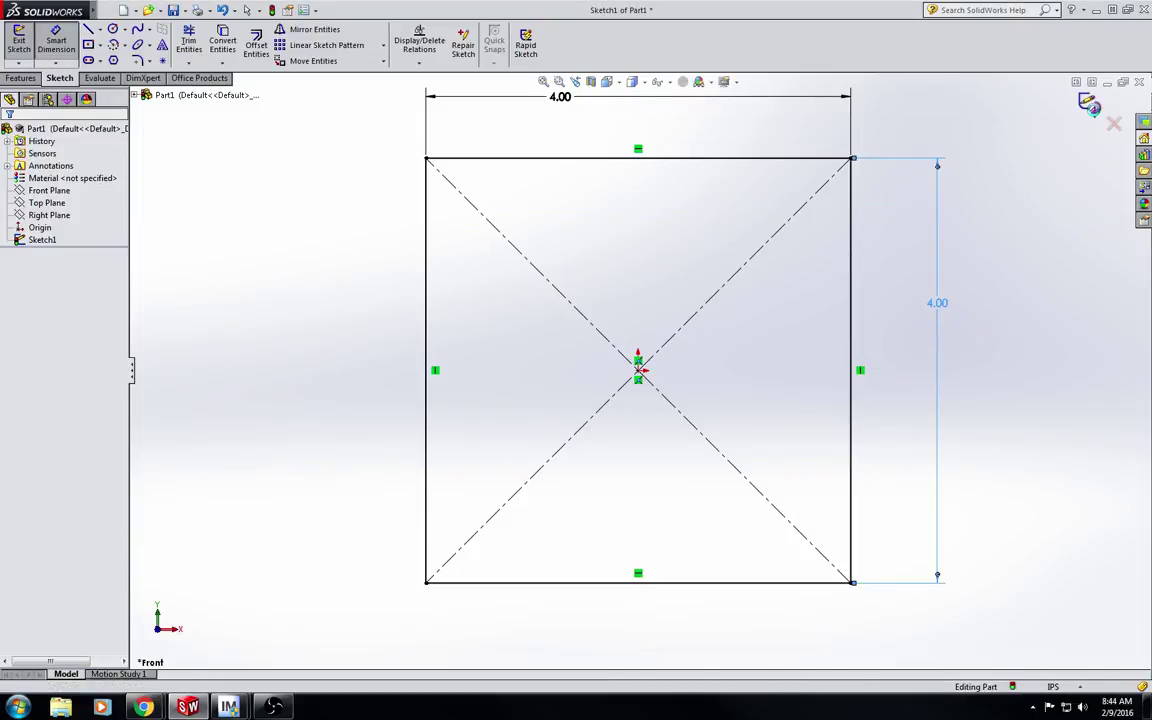
text(0.0625)
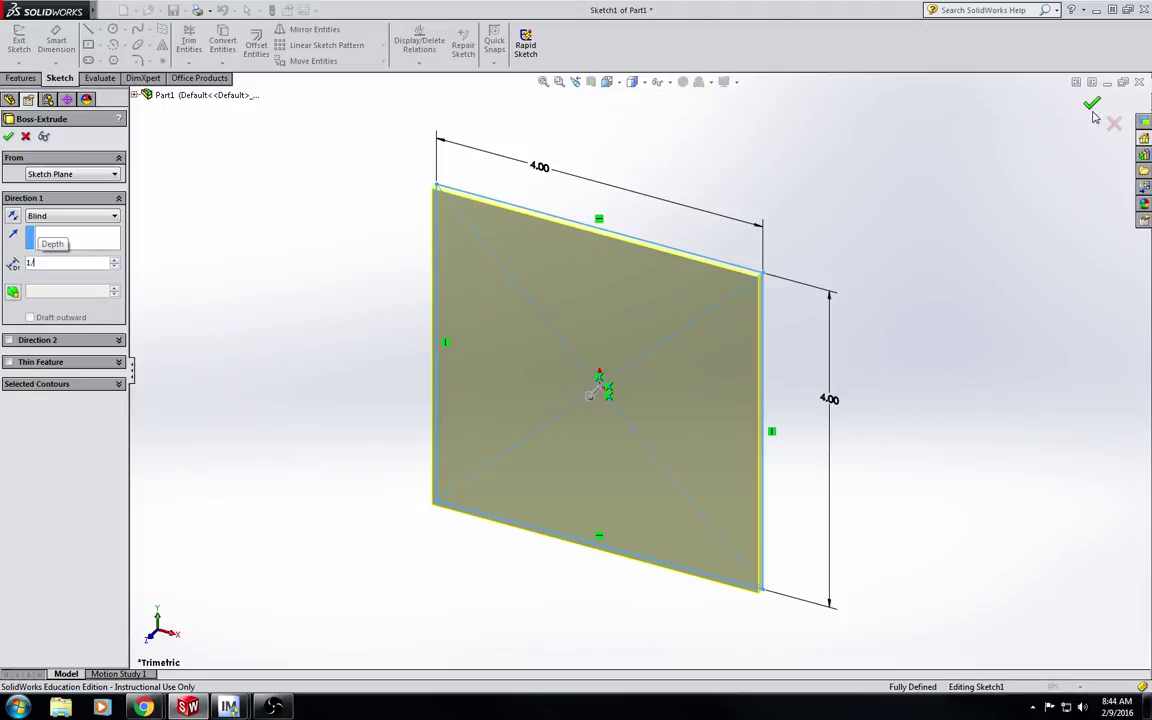
key(Return)
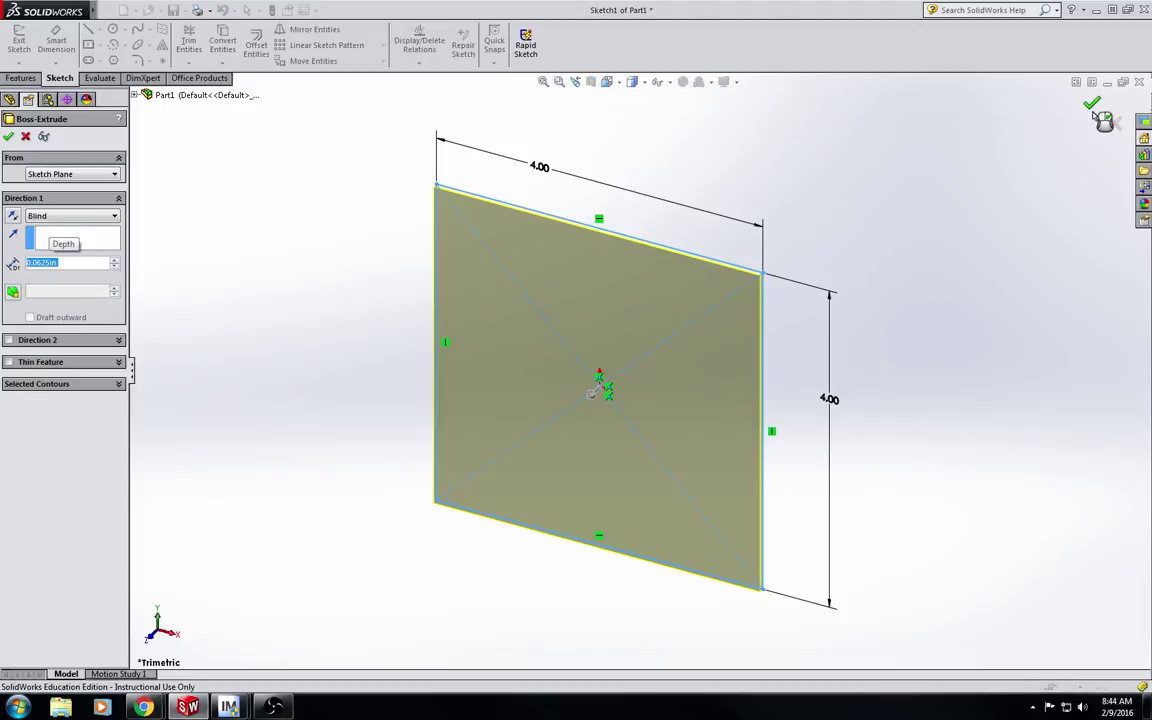
click(1093, 106)
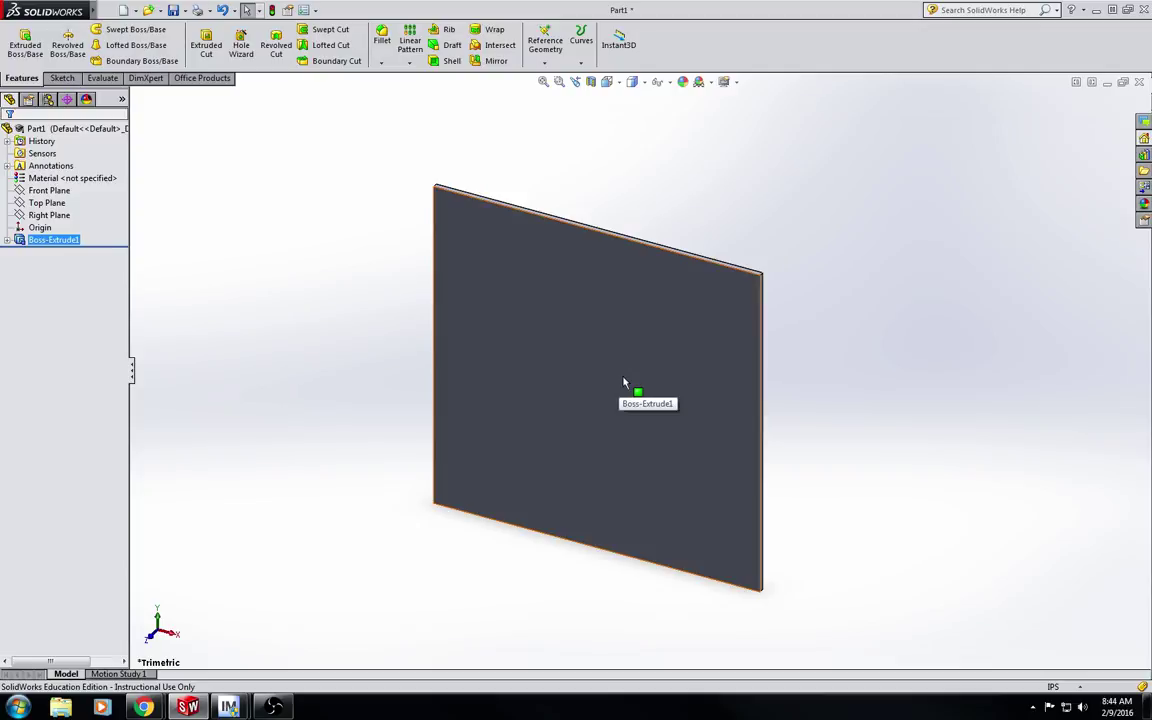
- Check the labyrinth drawing and start an extruded boss sketch with the Line tool on the plate's front face, in Front view
click(607, 81)
click(626, 133)
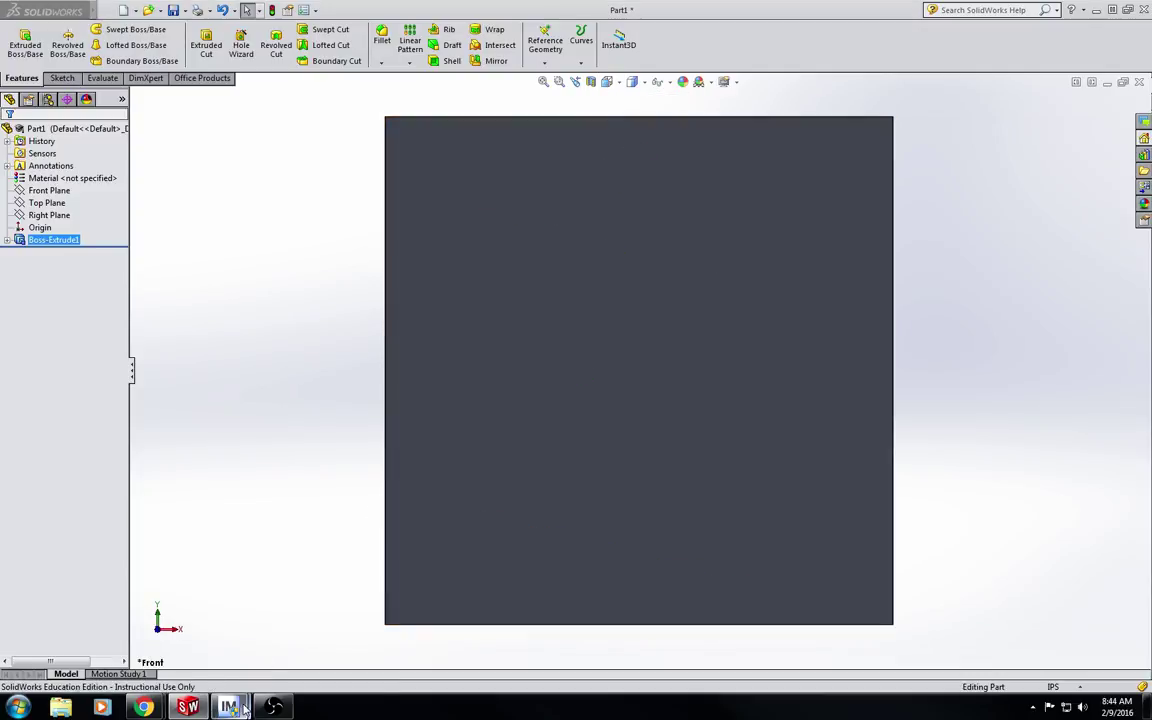
mouse_move(228, 706)
click(323, 597)
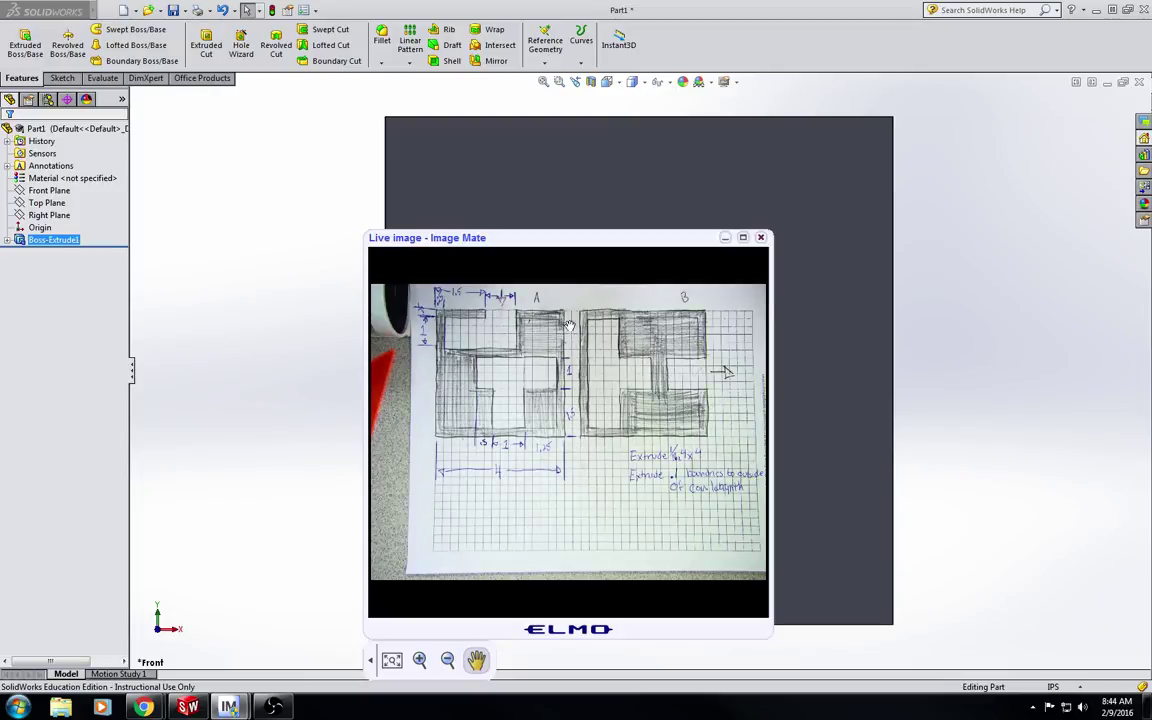
click(726, 238)
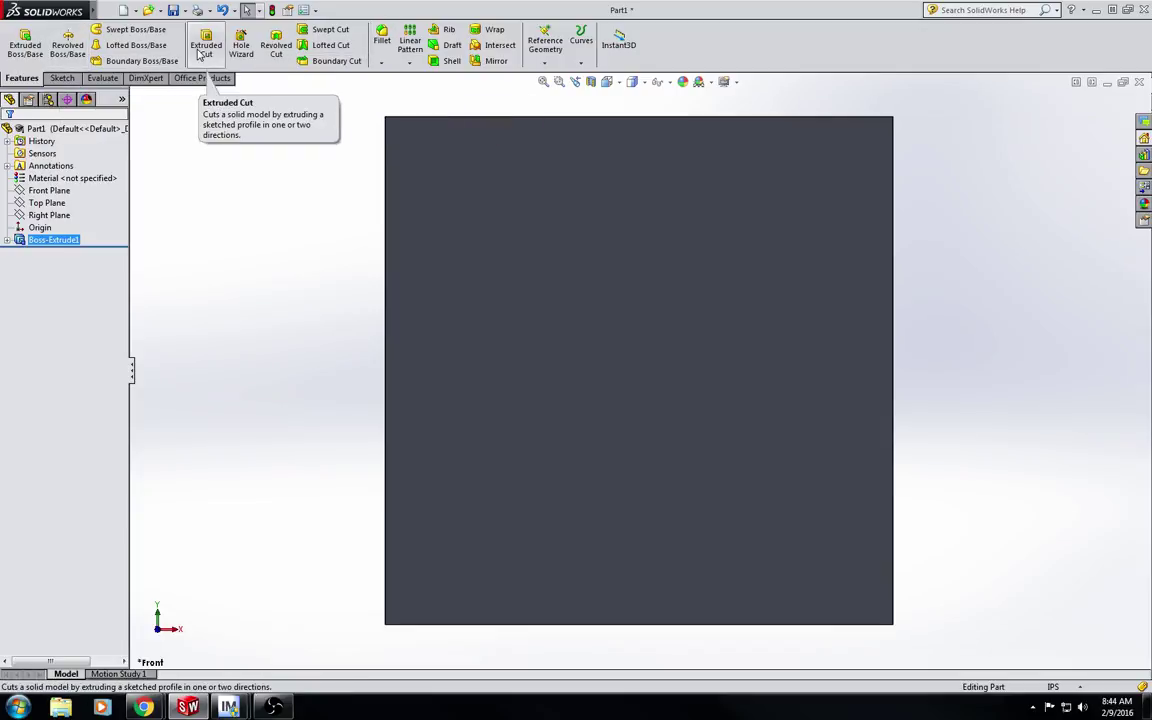
click(25, 45)
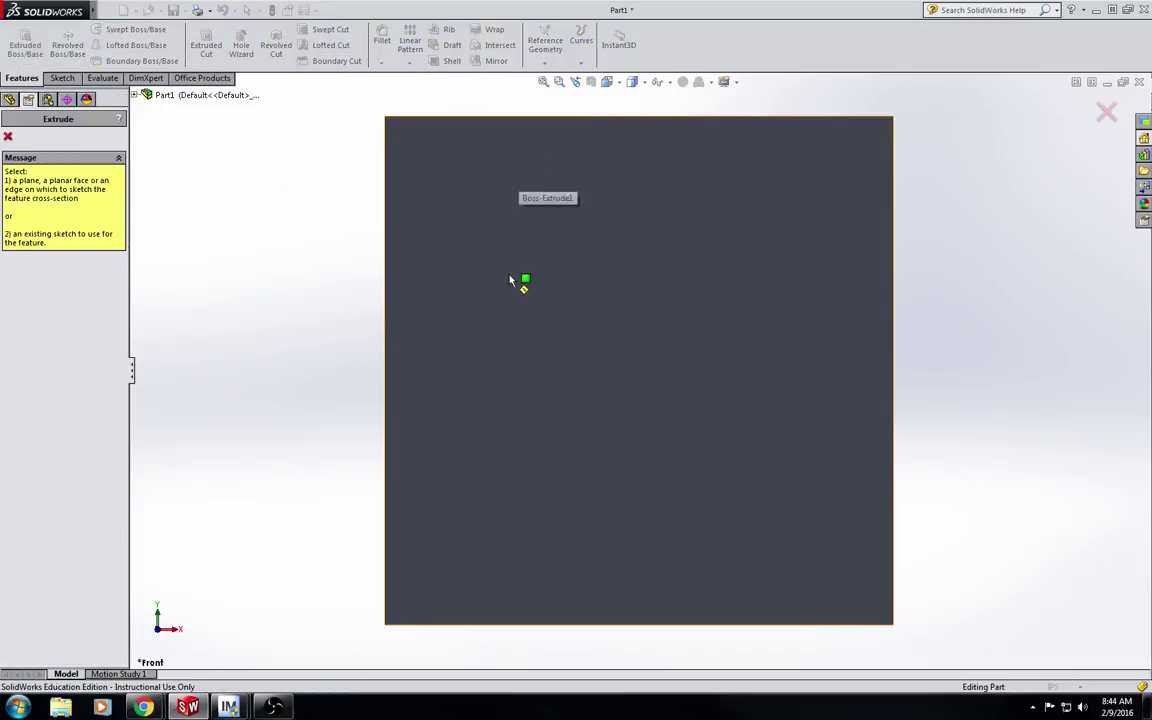
click(574, 286)
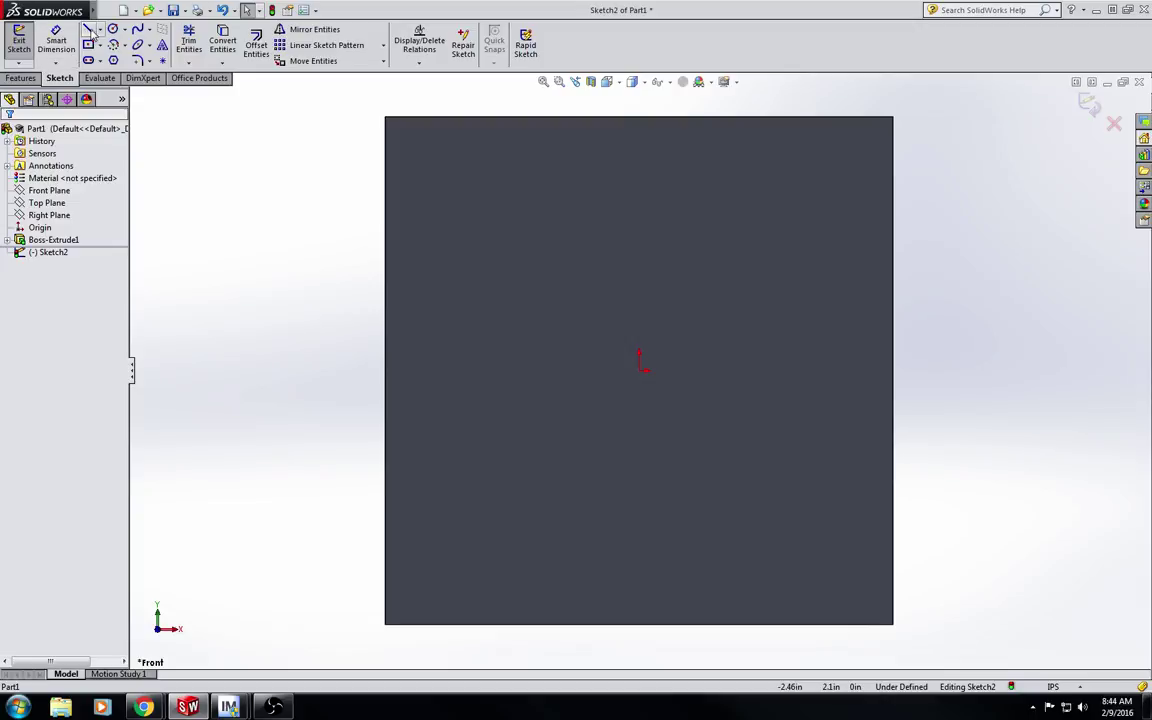
click(88, 30)
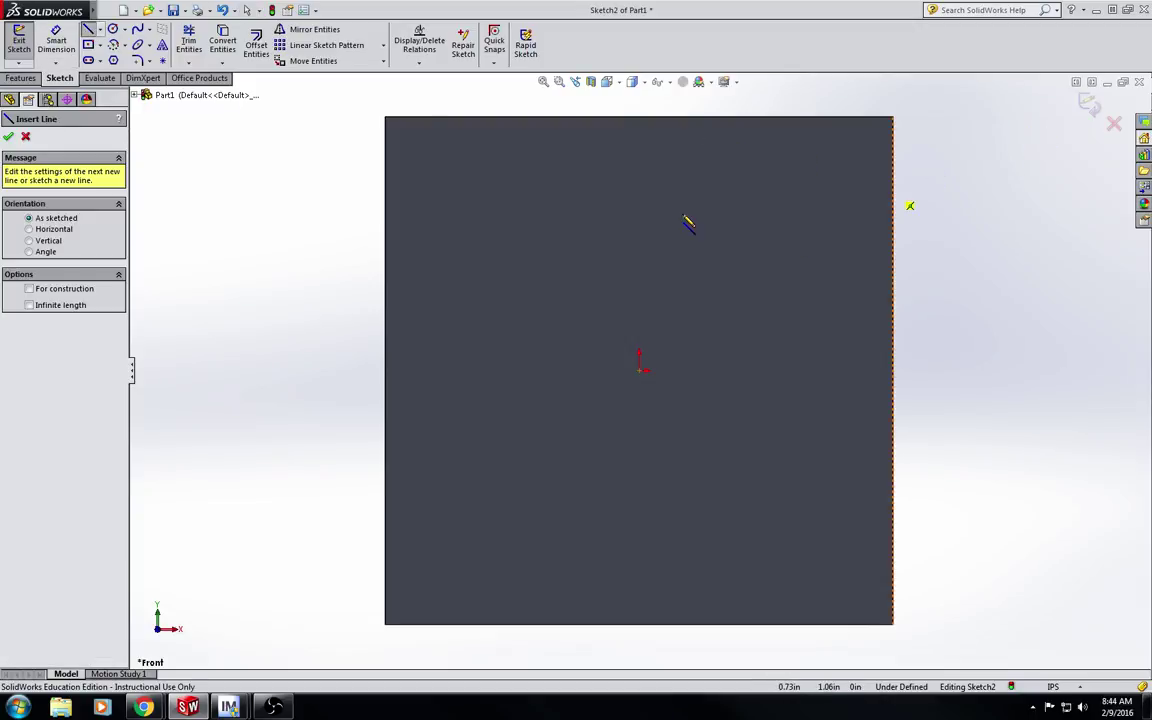
- Arrange the modeling window and the live image of the labyrinth drawing side by side
mouse_move(229, 707)
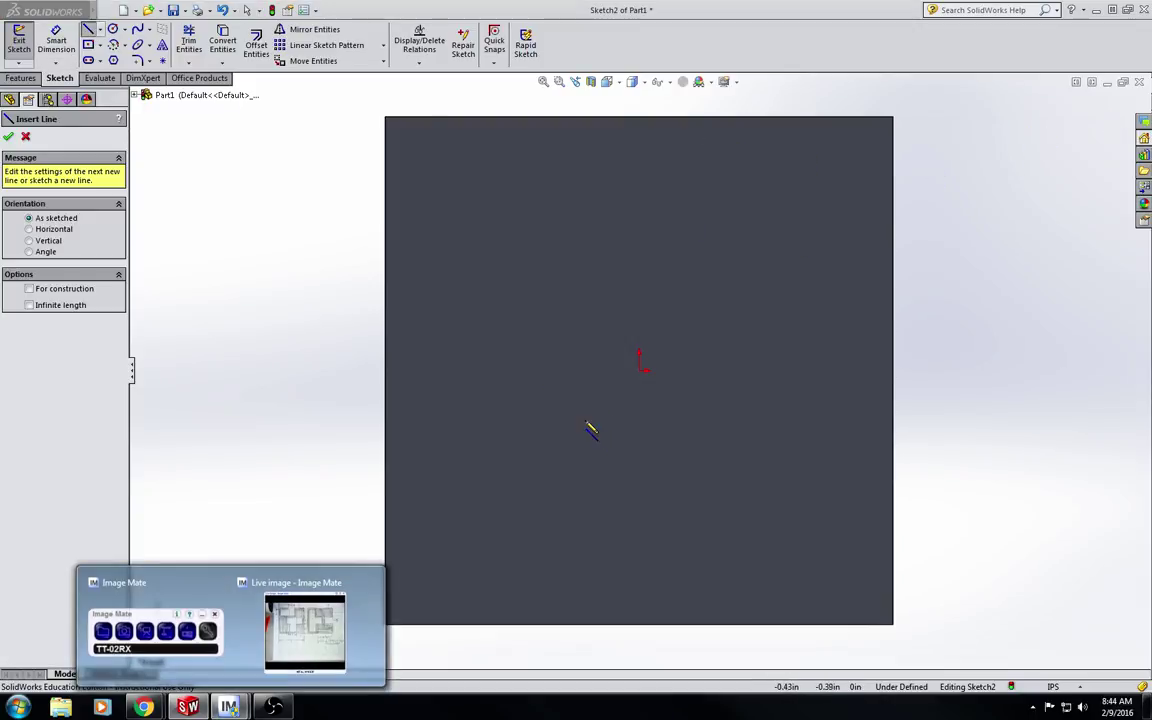
click(318, 620)
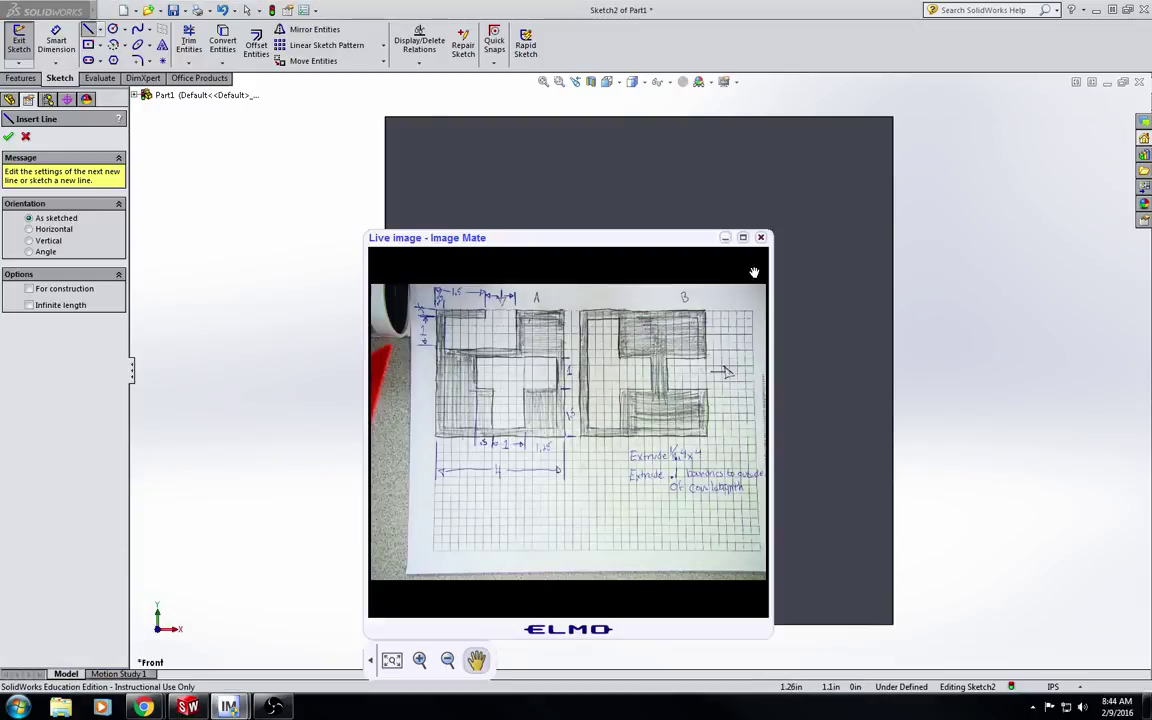
click(1127, 14)
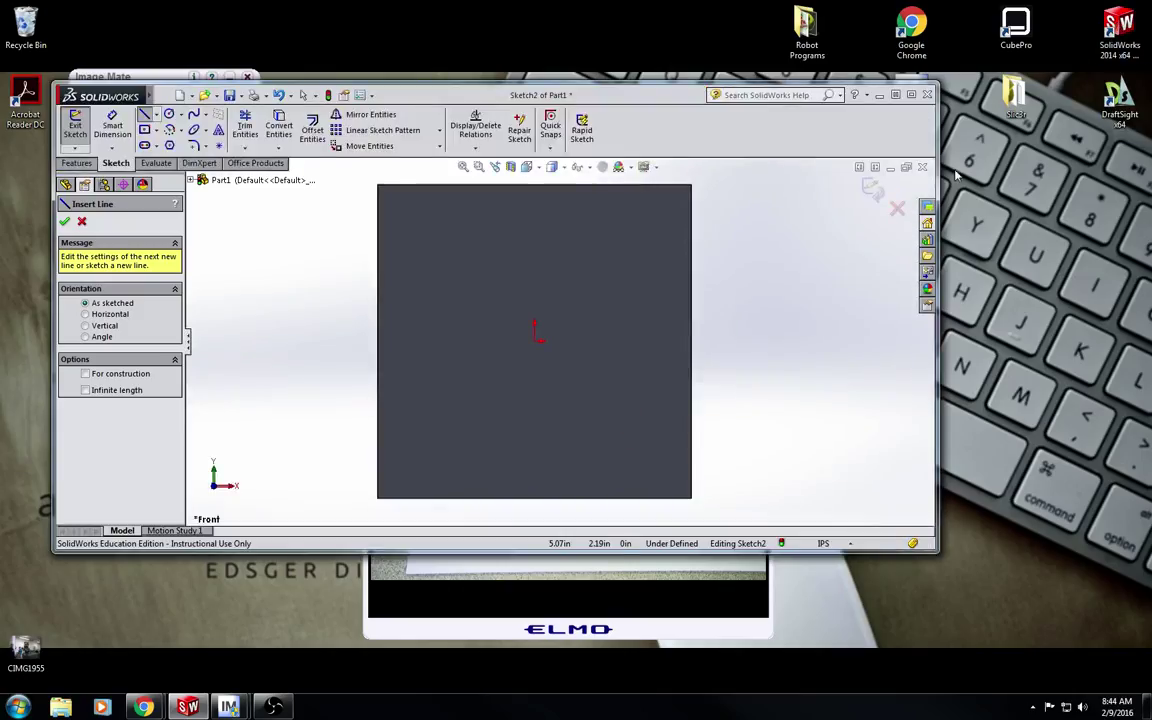
drag(938, 170, 612, 170)
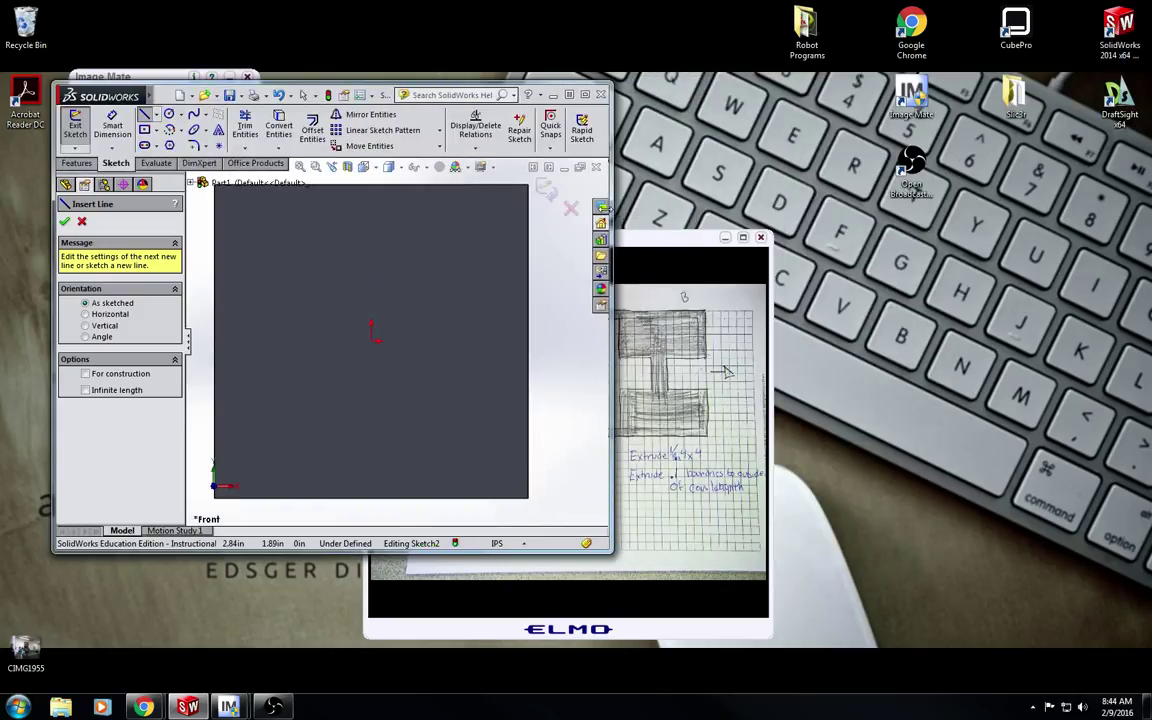
drag(390, 97, 343, 20)
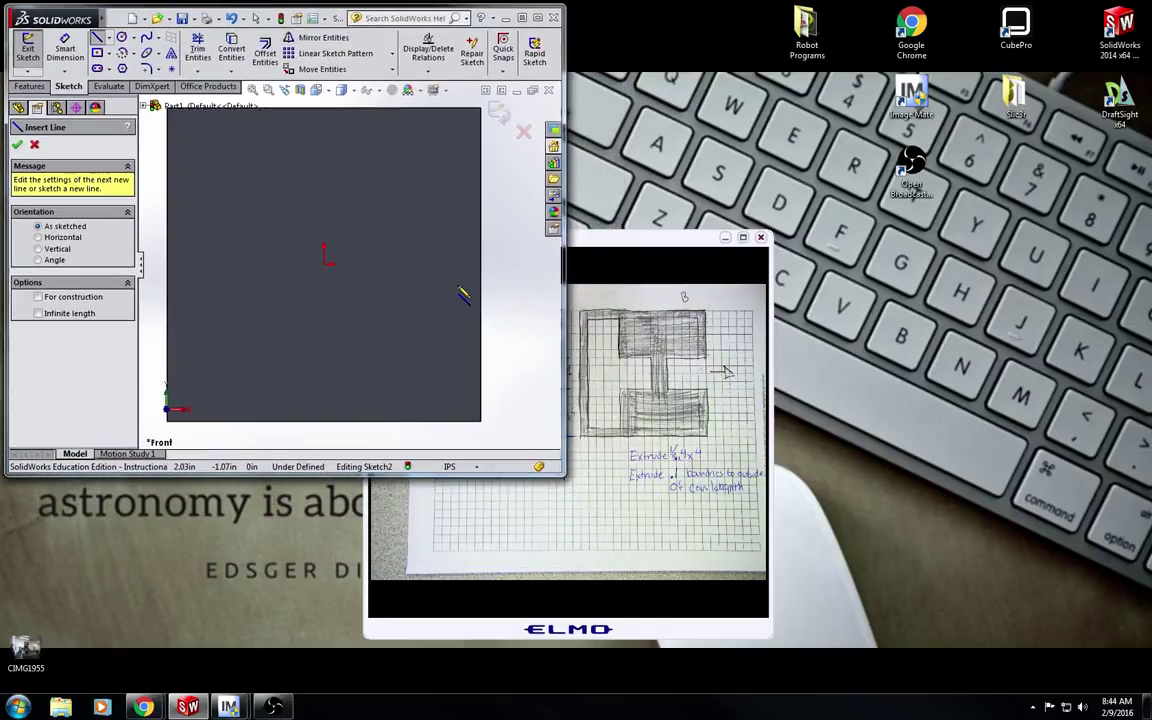
drag(558, 475, 553, 673)
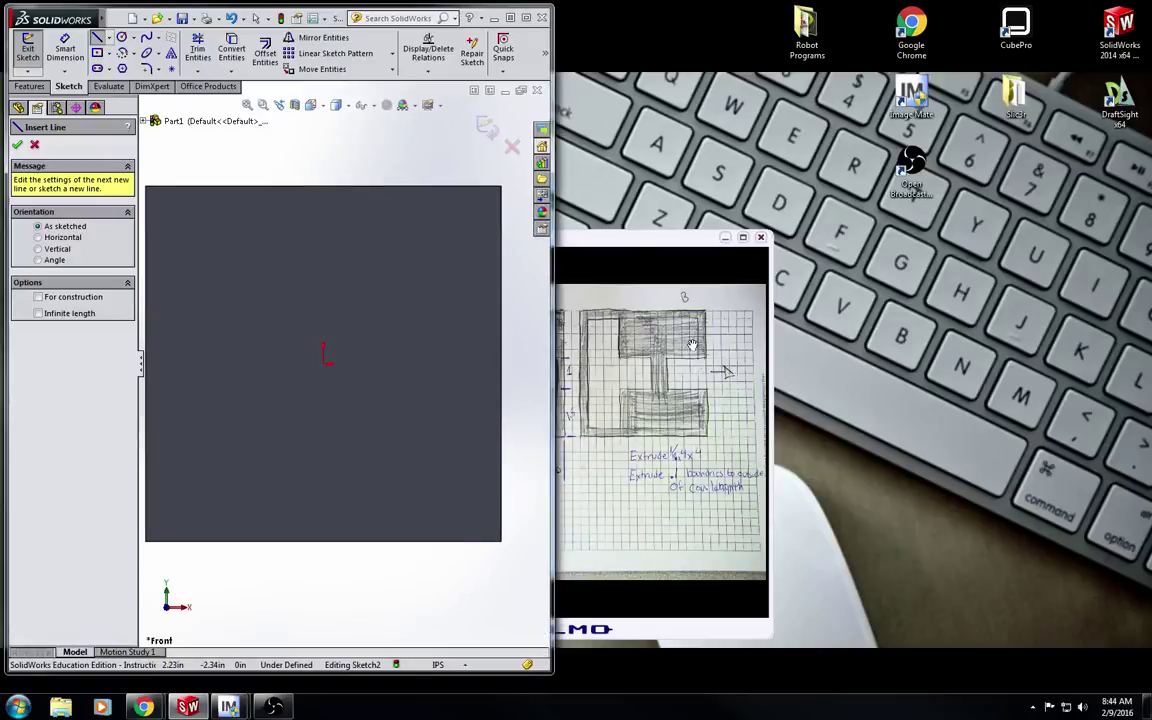
drag(623, 248, 924, 106)
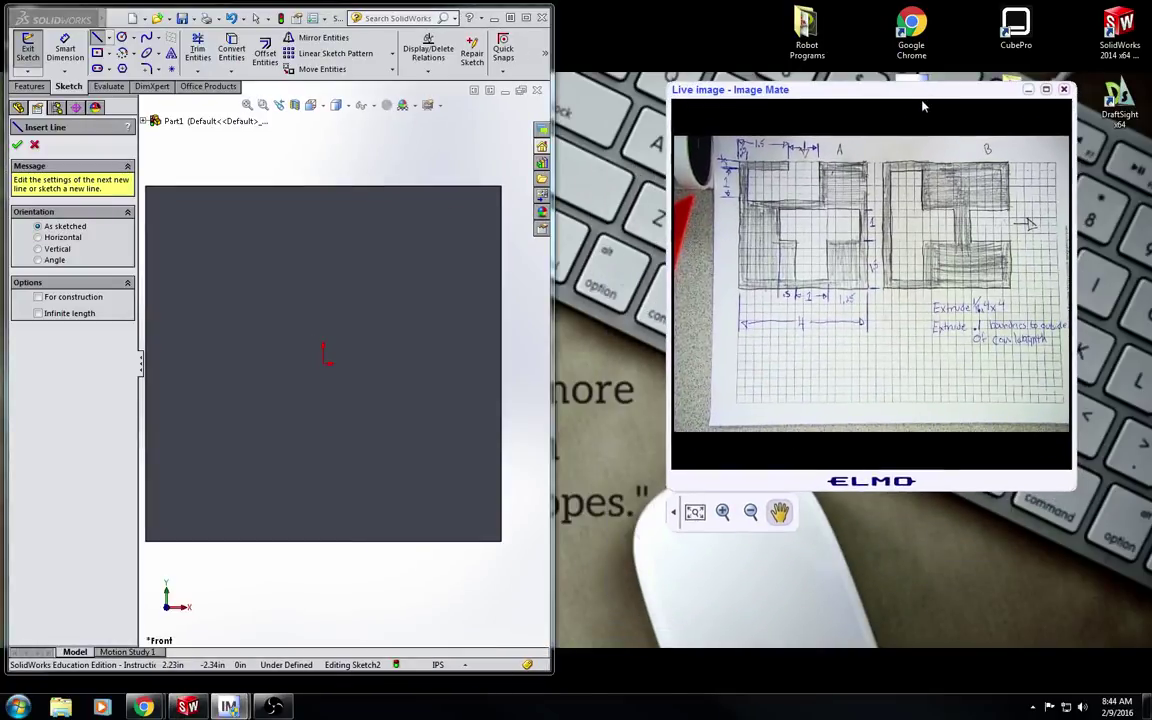
- Sketch the stepped line outline of the entrance corridor from the plate's upper edge, about 1.74 in wide and 0.99 in deep, ending on that edge
click(231, 212)
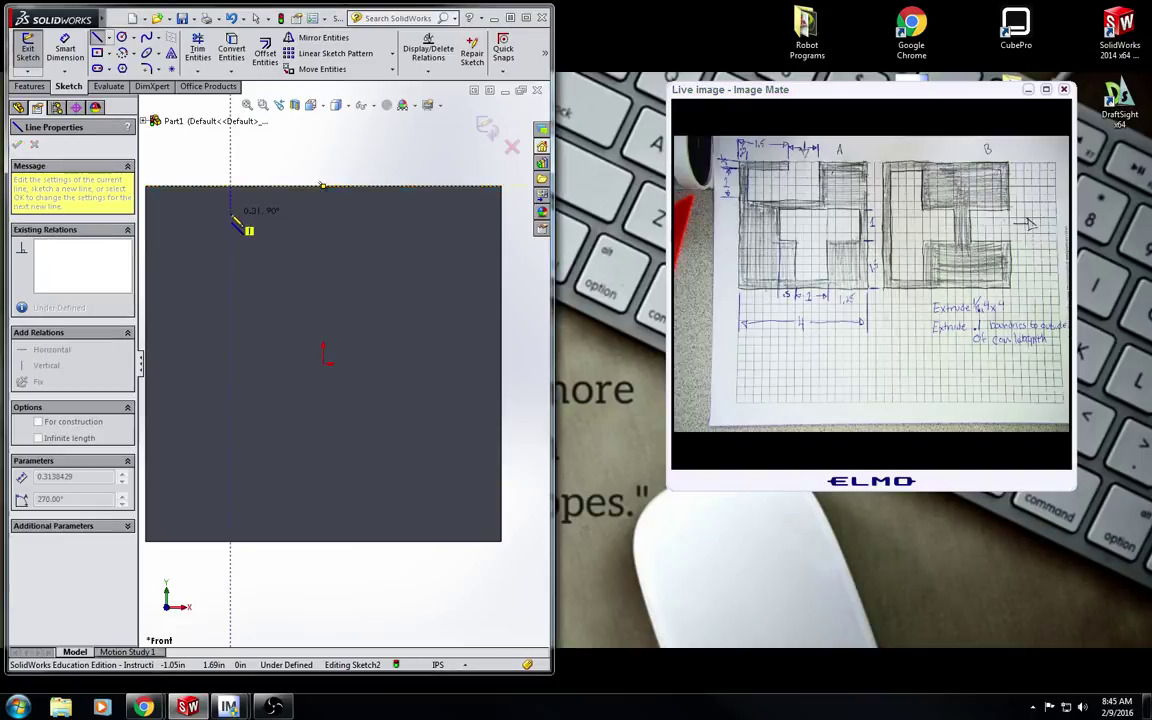
click(173, 212)
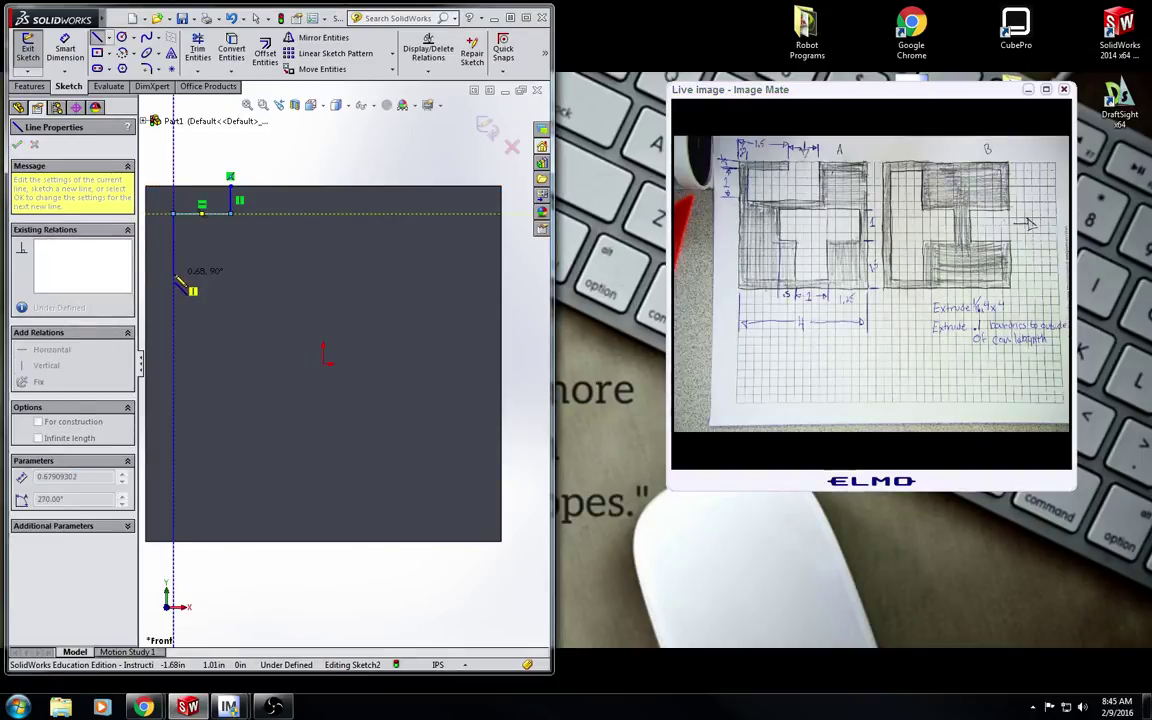
click(173, 272)
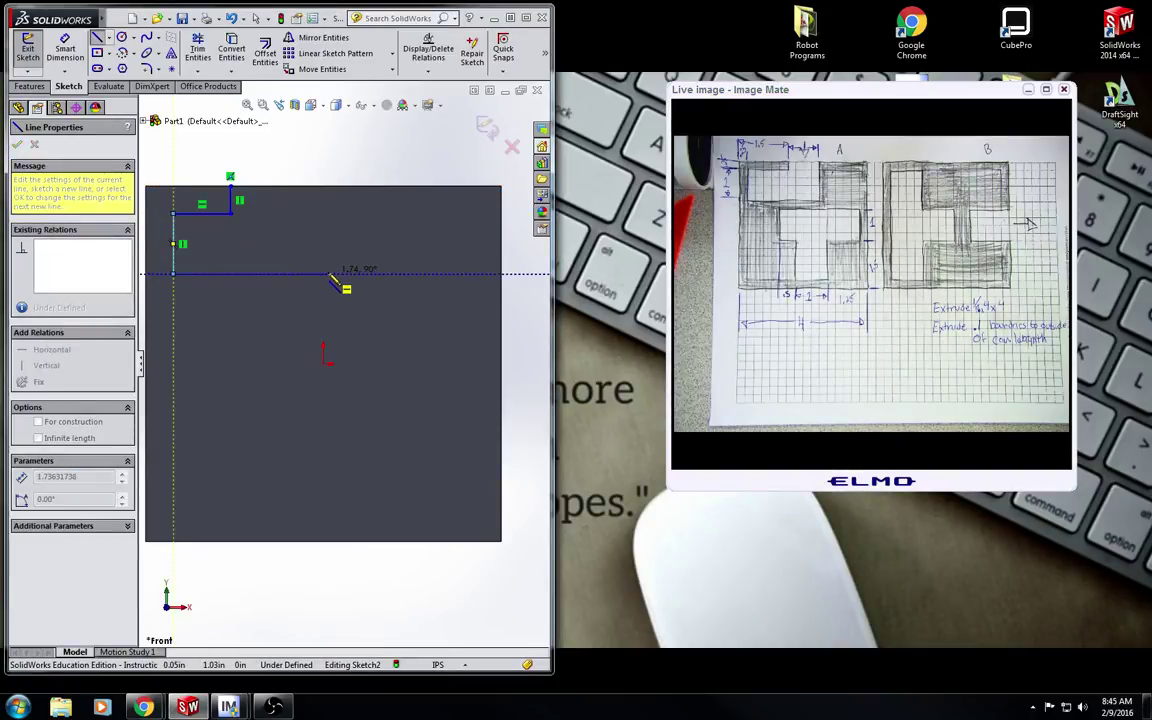
click(327, 272)
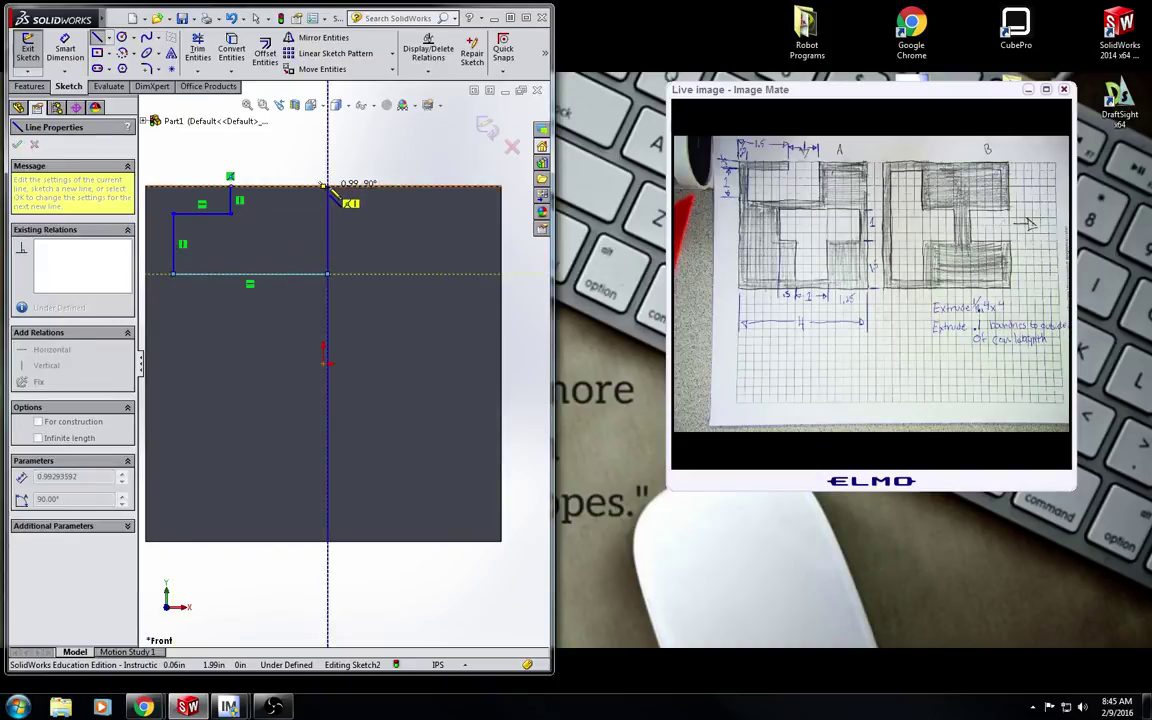
click(327, 186)
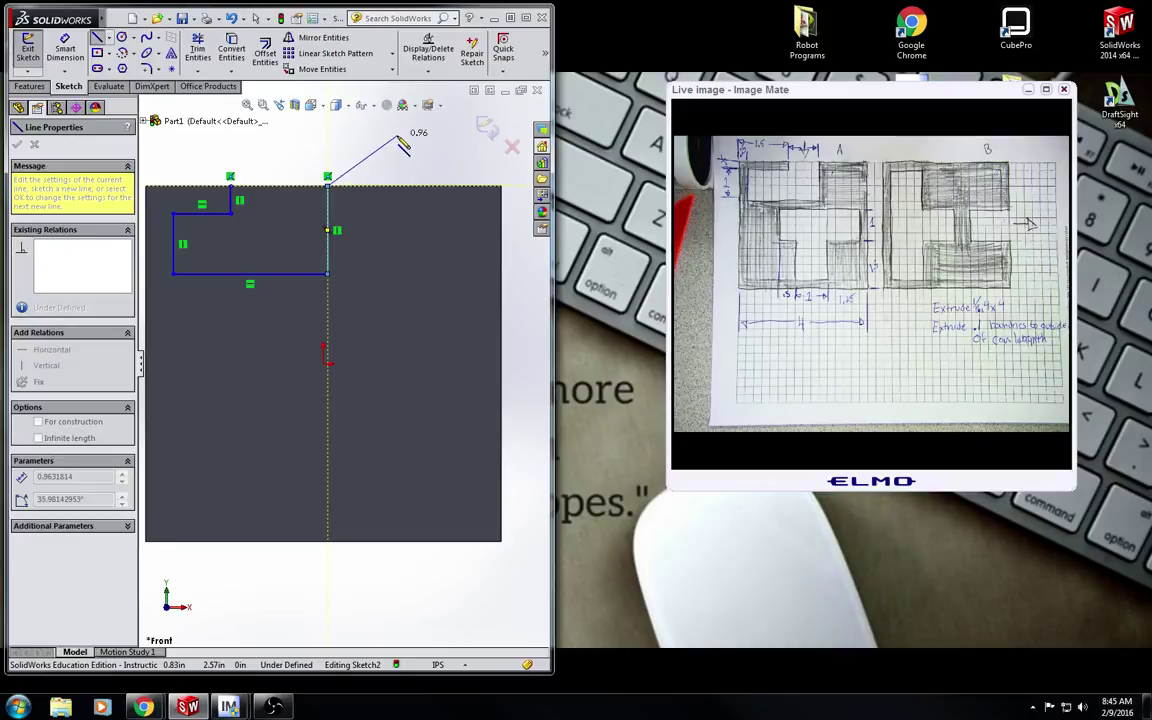
key(Escape)
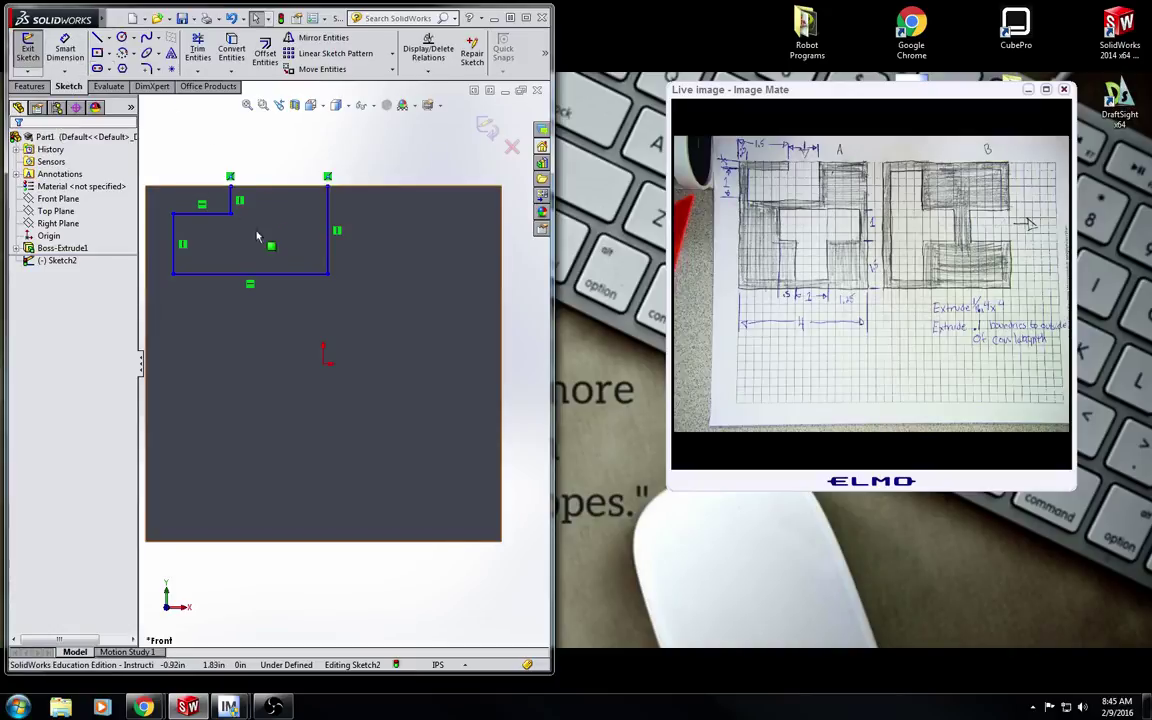
- Sketch a closed T-shaped line outline in the plate's lower half, about 2.03 in wide, with the stem pointing down
key(l)
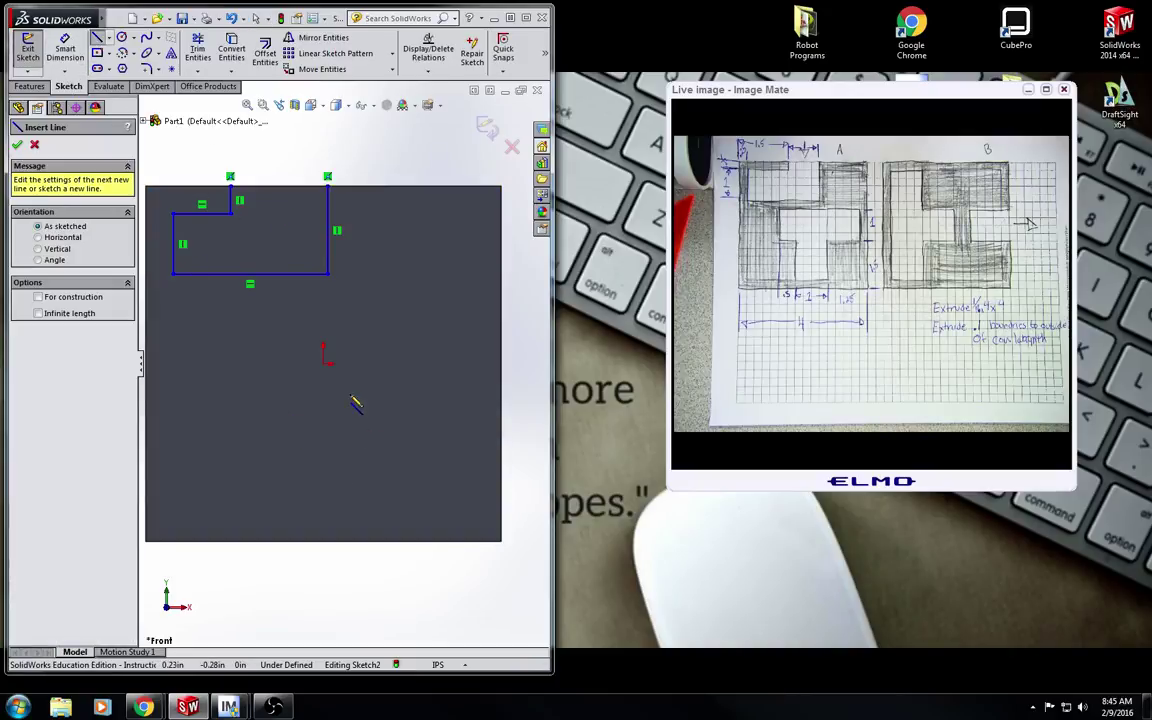
click(251, 364)
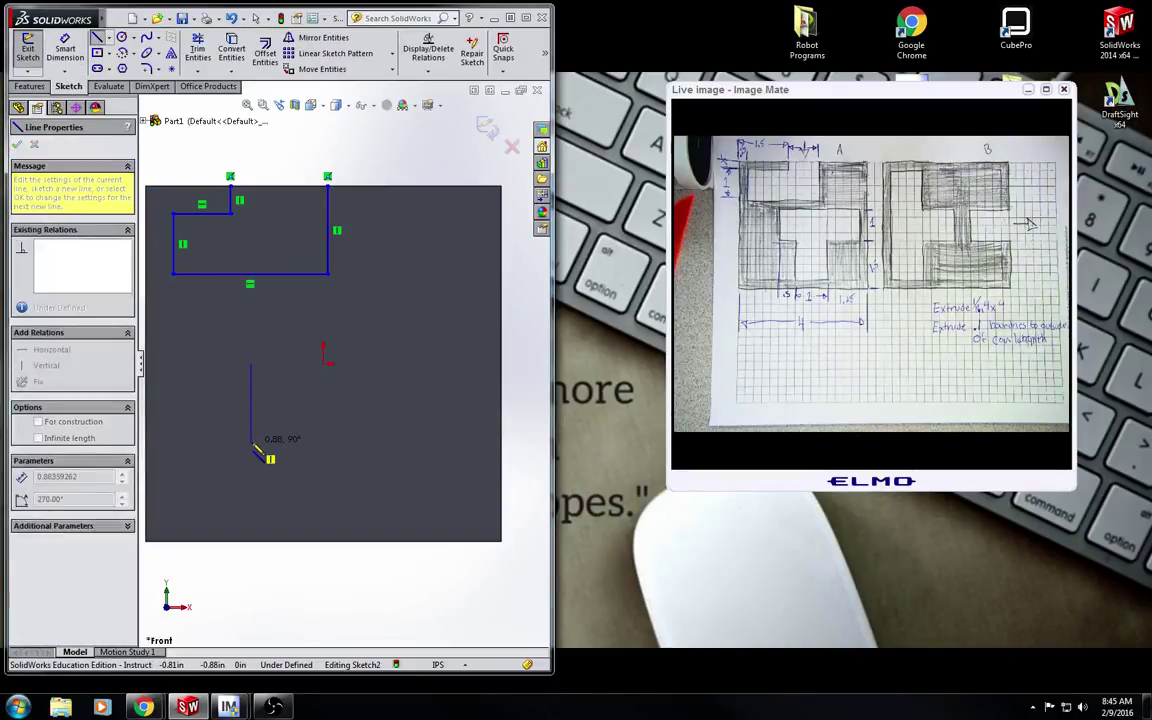
click(296, 442)
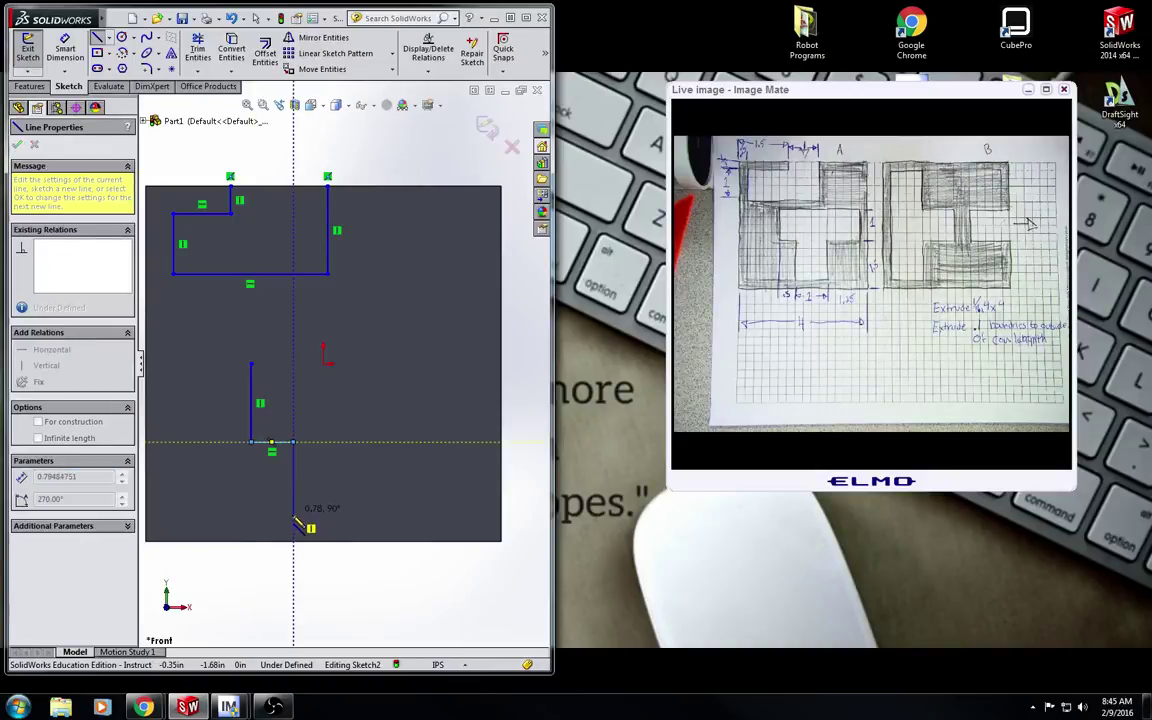
click(293, 446)
click(367, 518)
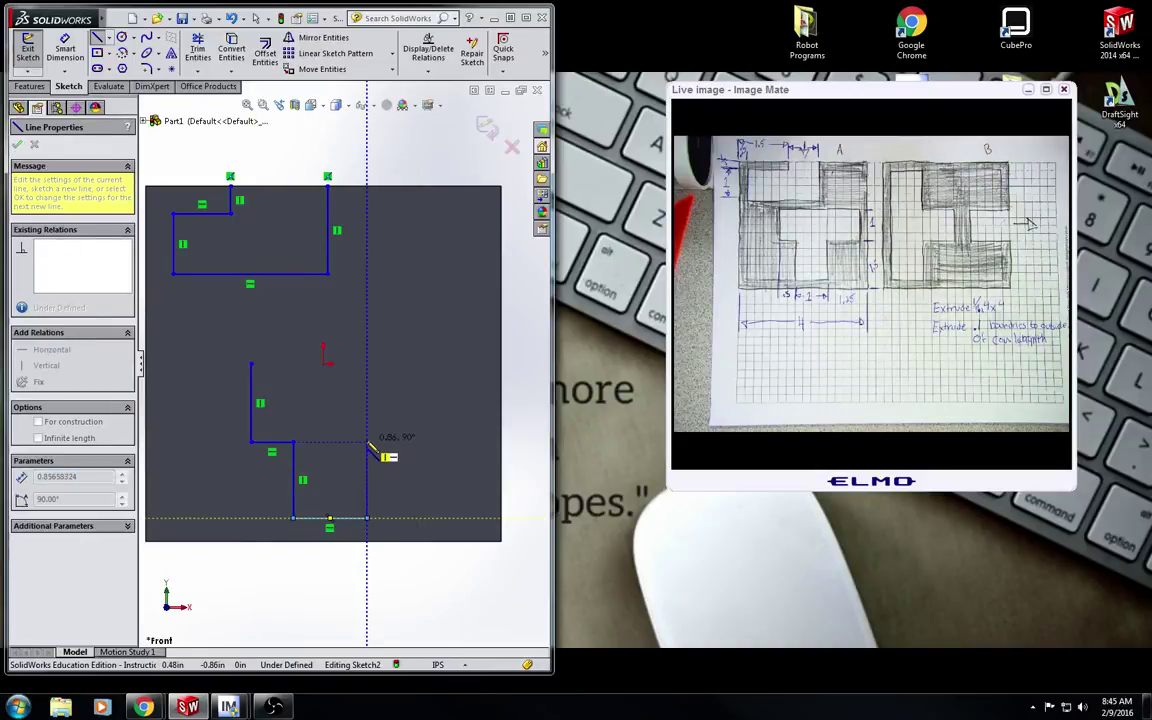
click(368, 442)
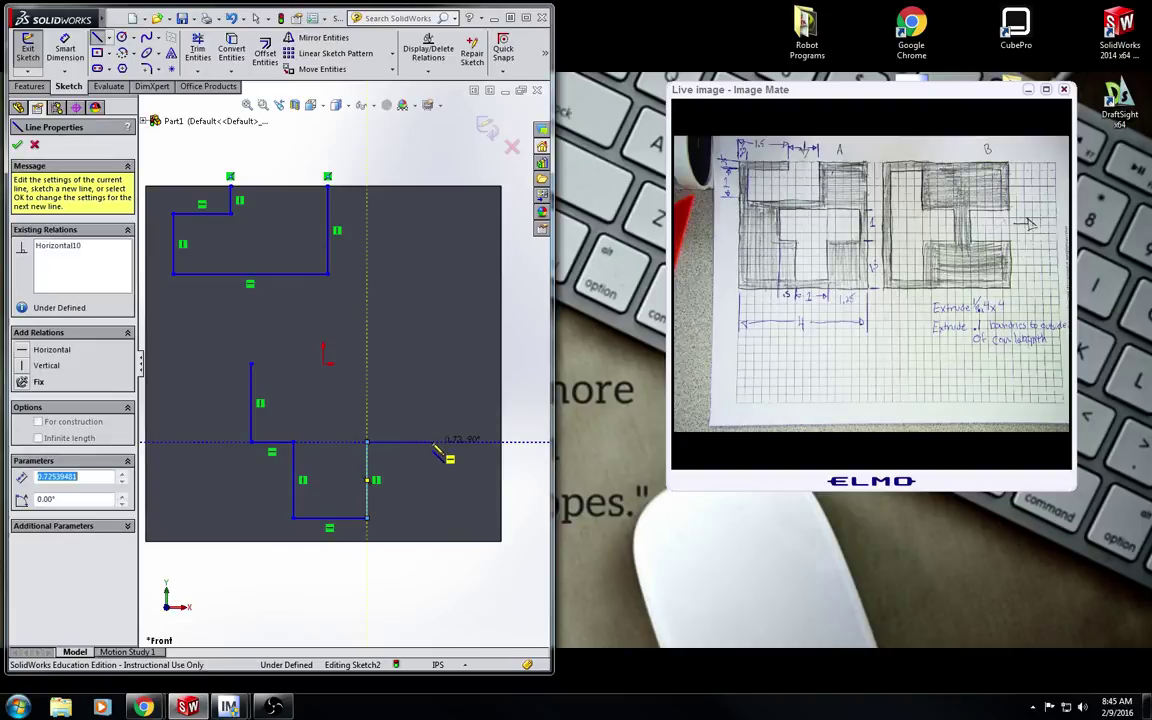
click(433, 438)
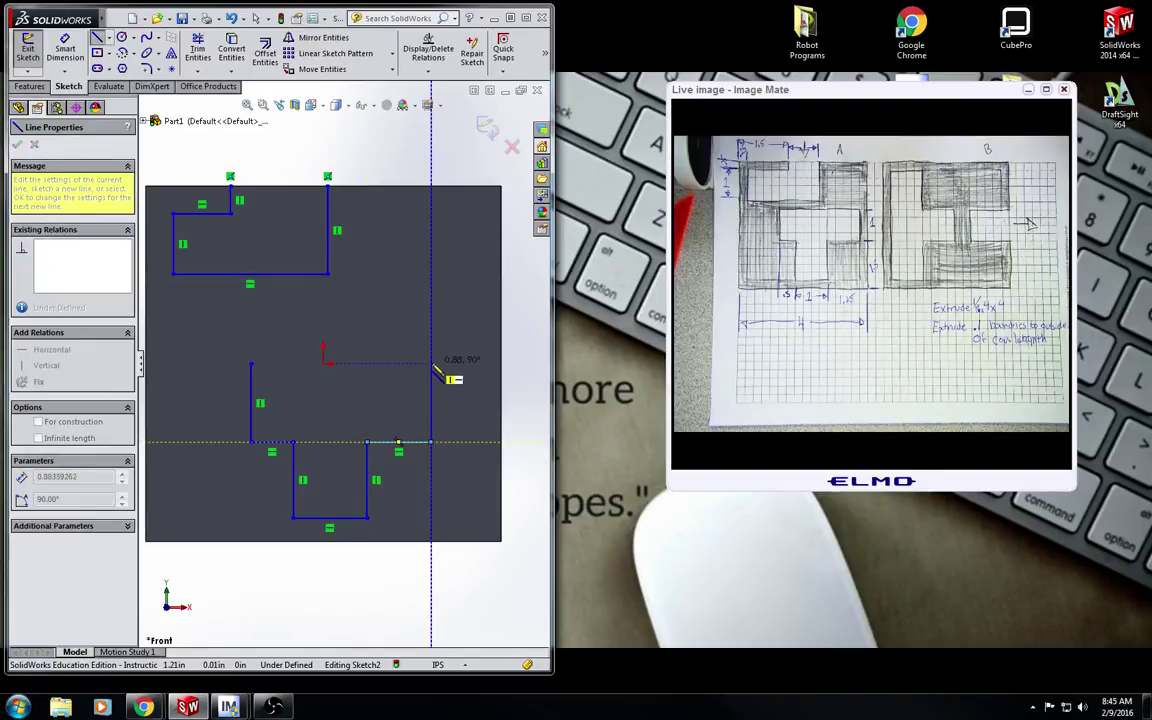
click(432, 363)
click(251, 364)
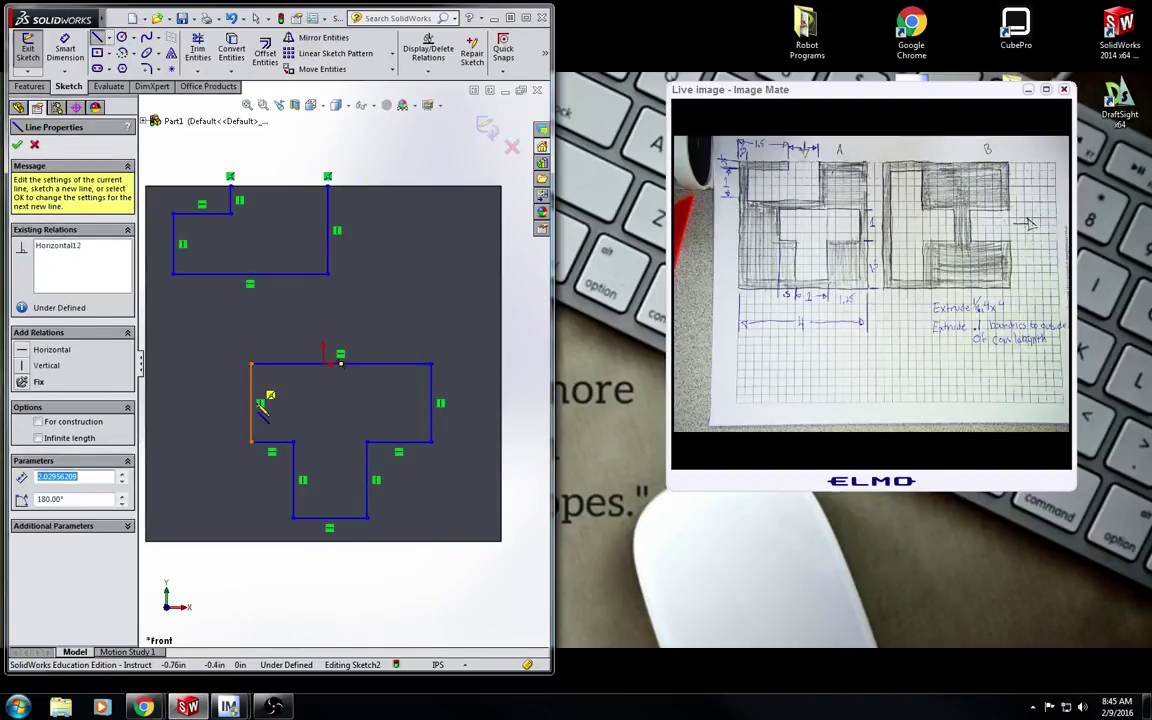
key(Escape)
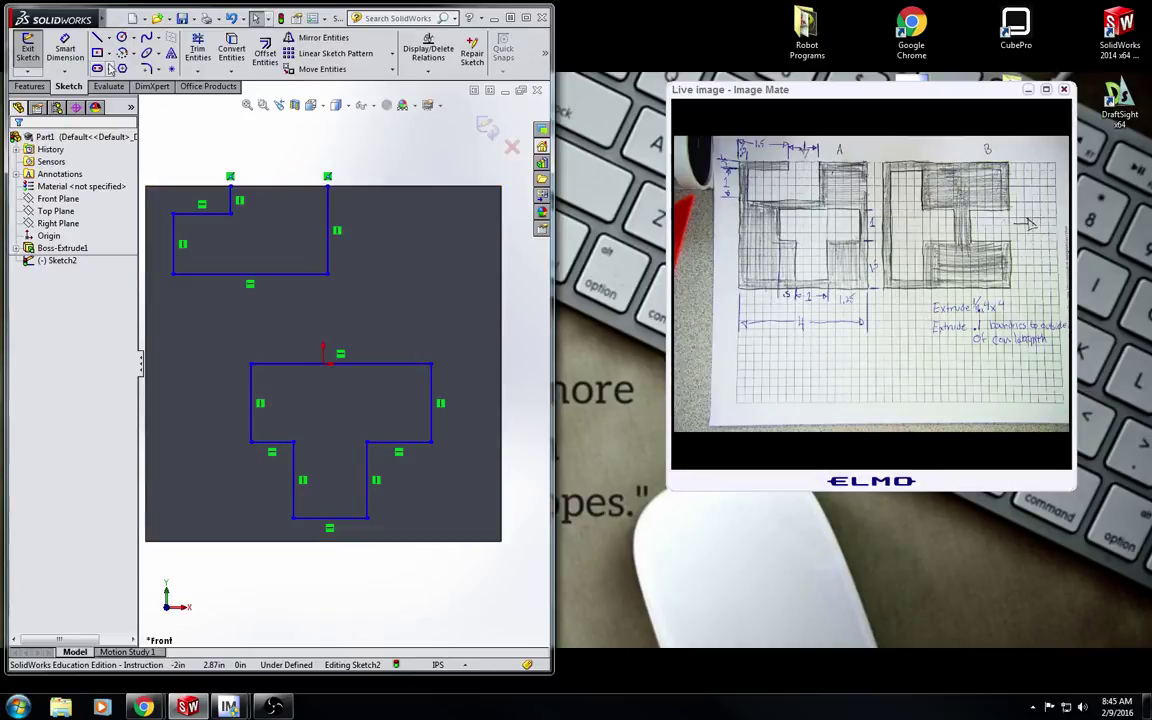
- Trace the plate's outer edges with lines from one end of the entrance corridor around all four corners to the other, leaving the entrance open
scroll(308, 313, up, 2)
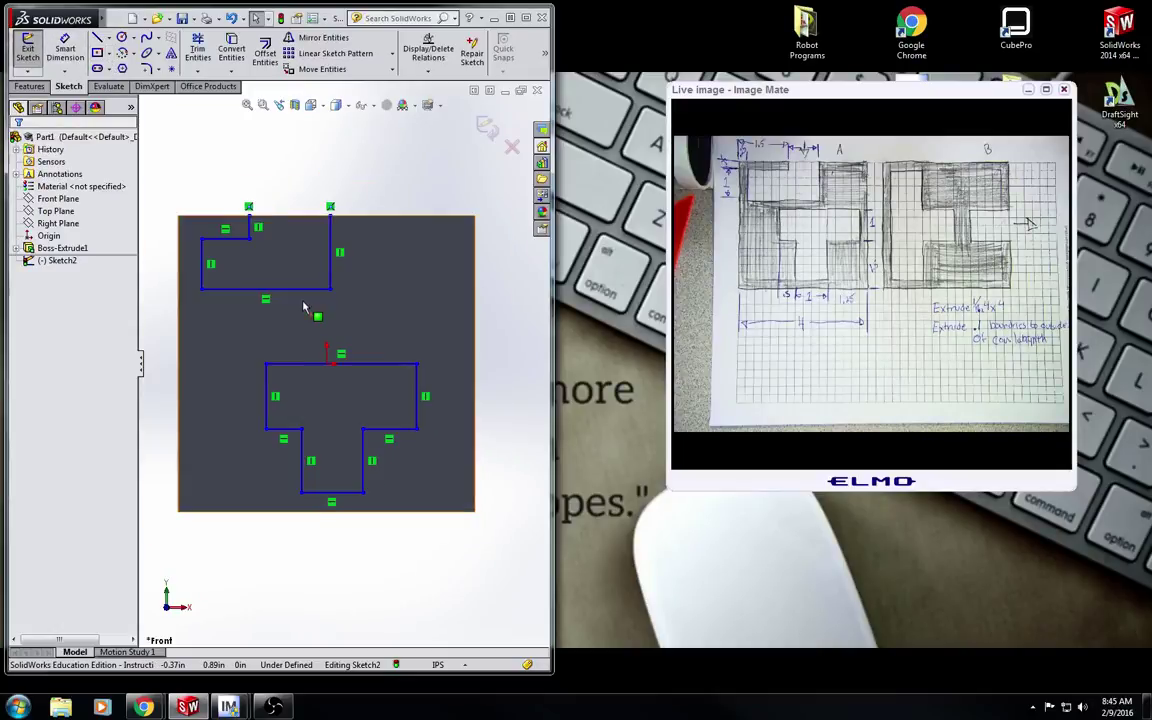
click(99, 38)
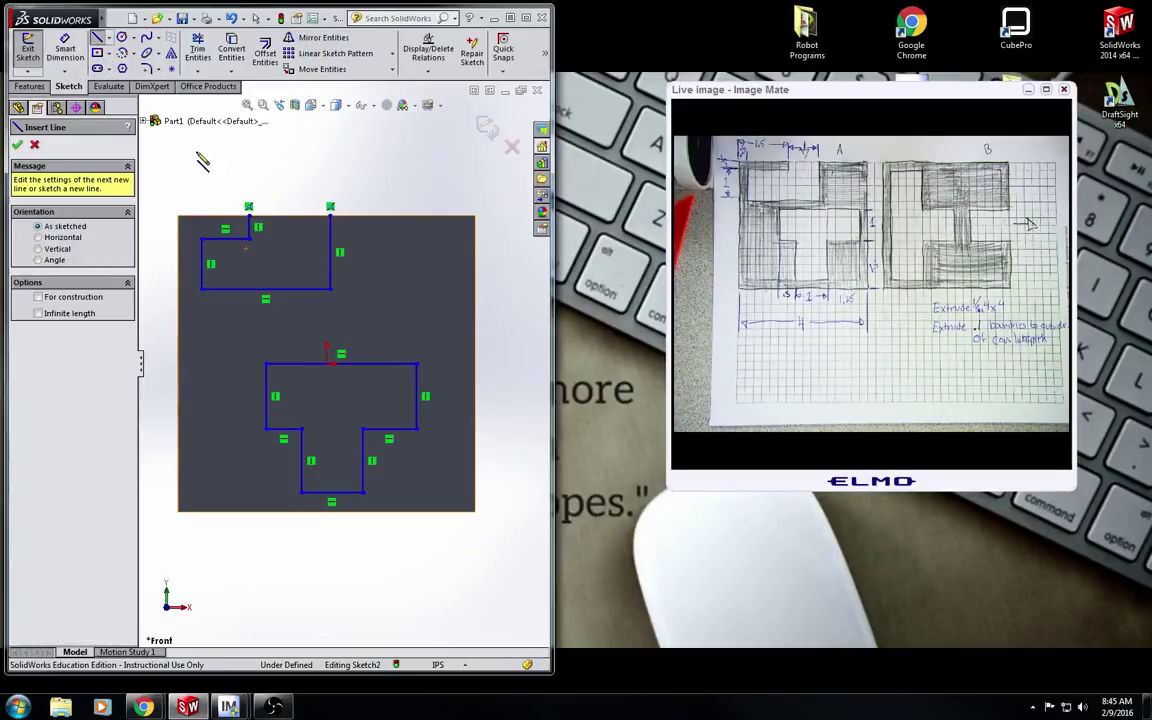
click(249, 215)
click(178, 215)
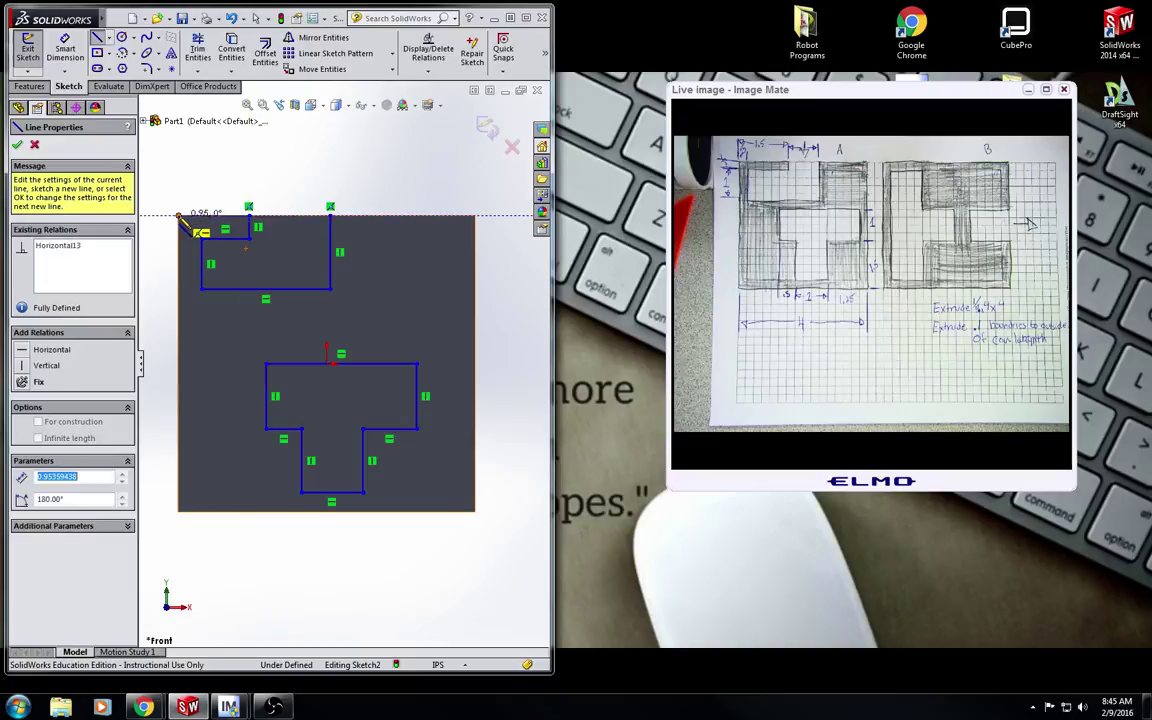
click(178, 512)
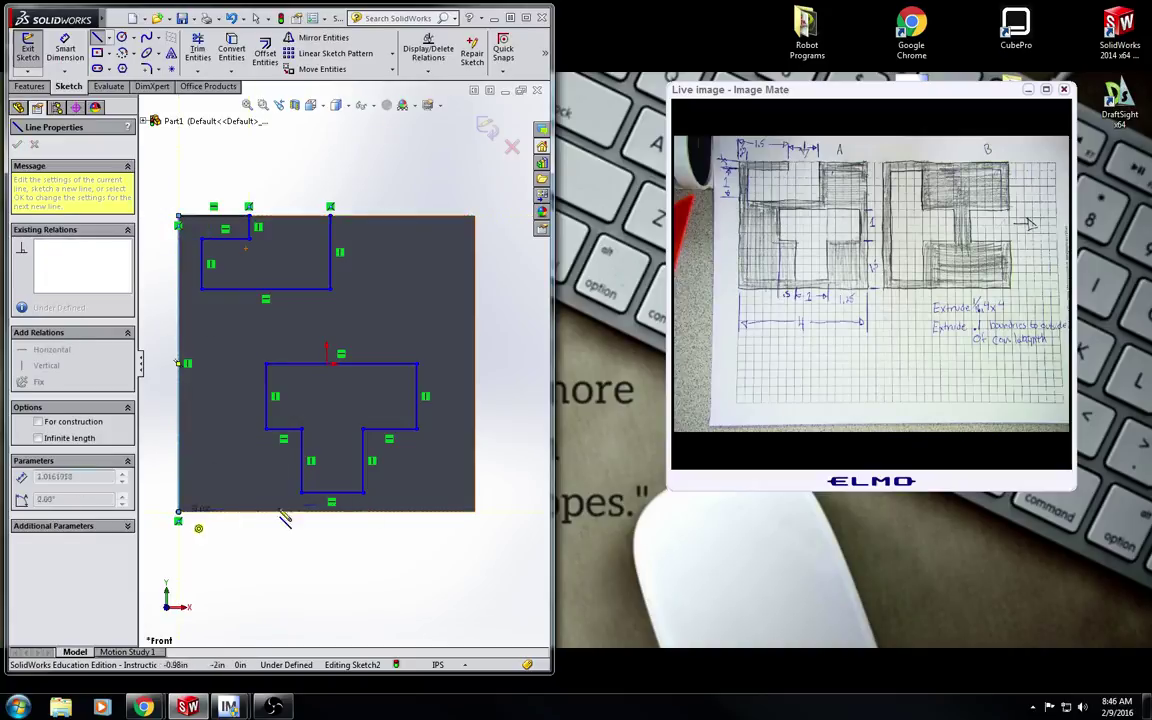
click(476, 512)
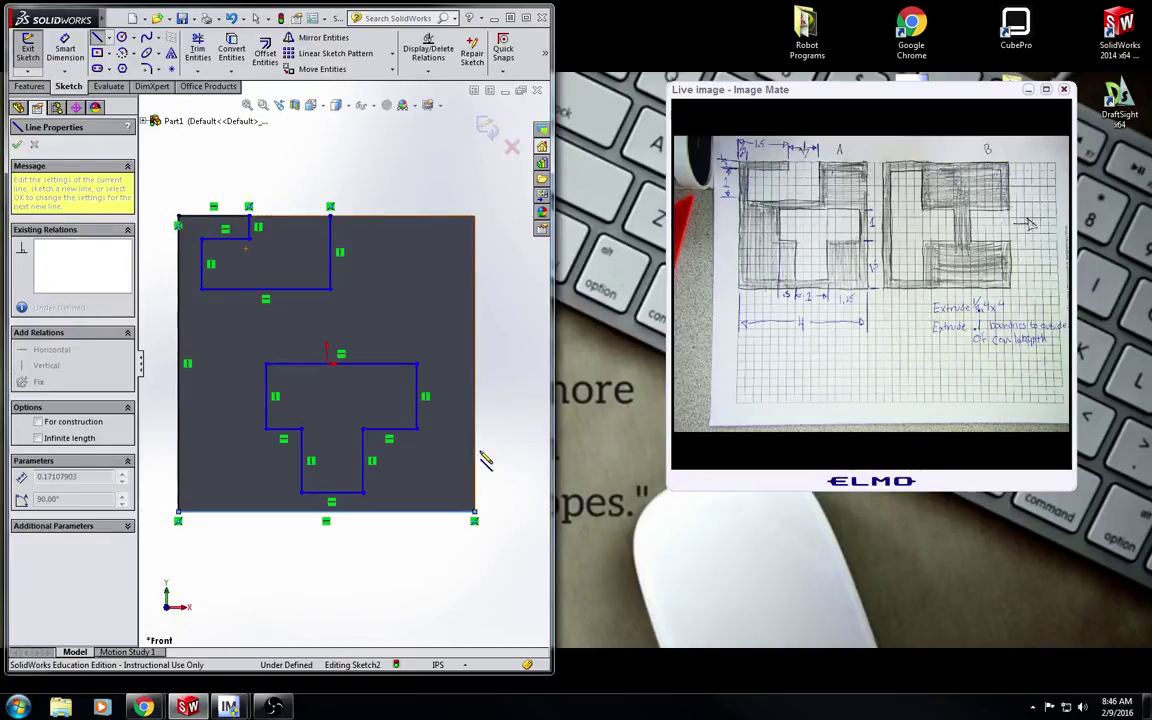
click(474, 215)
click(330, 215)
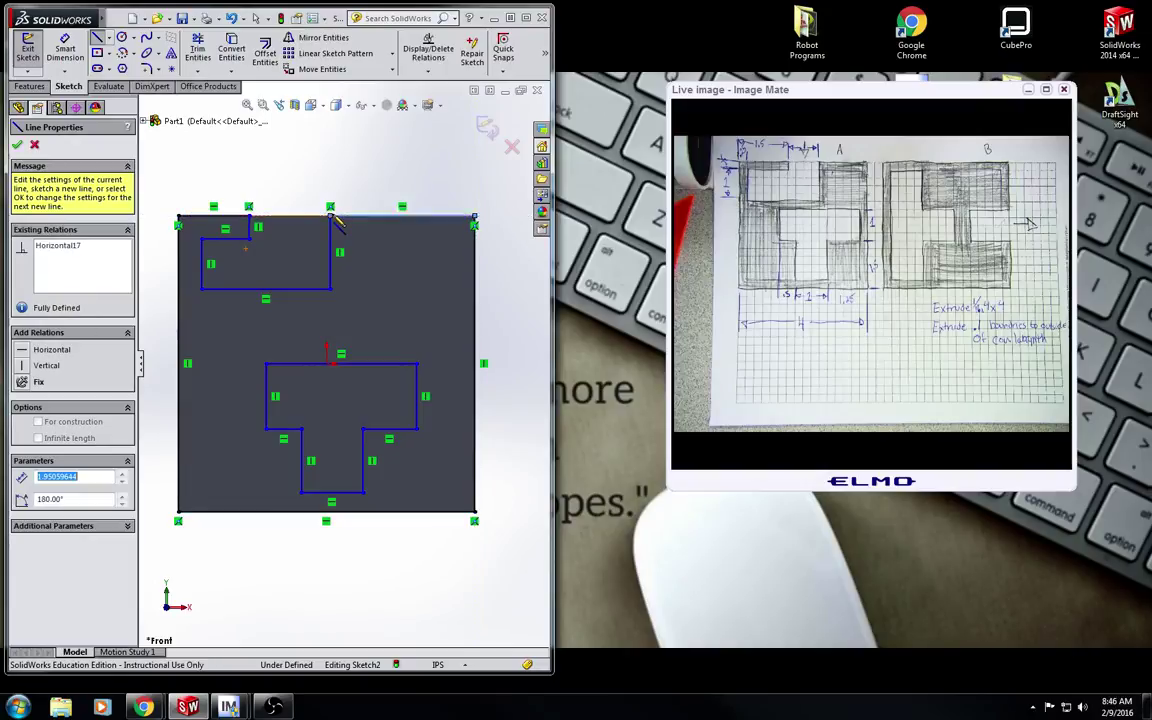
key(Escape)
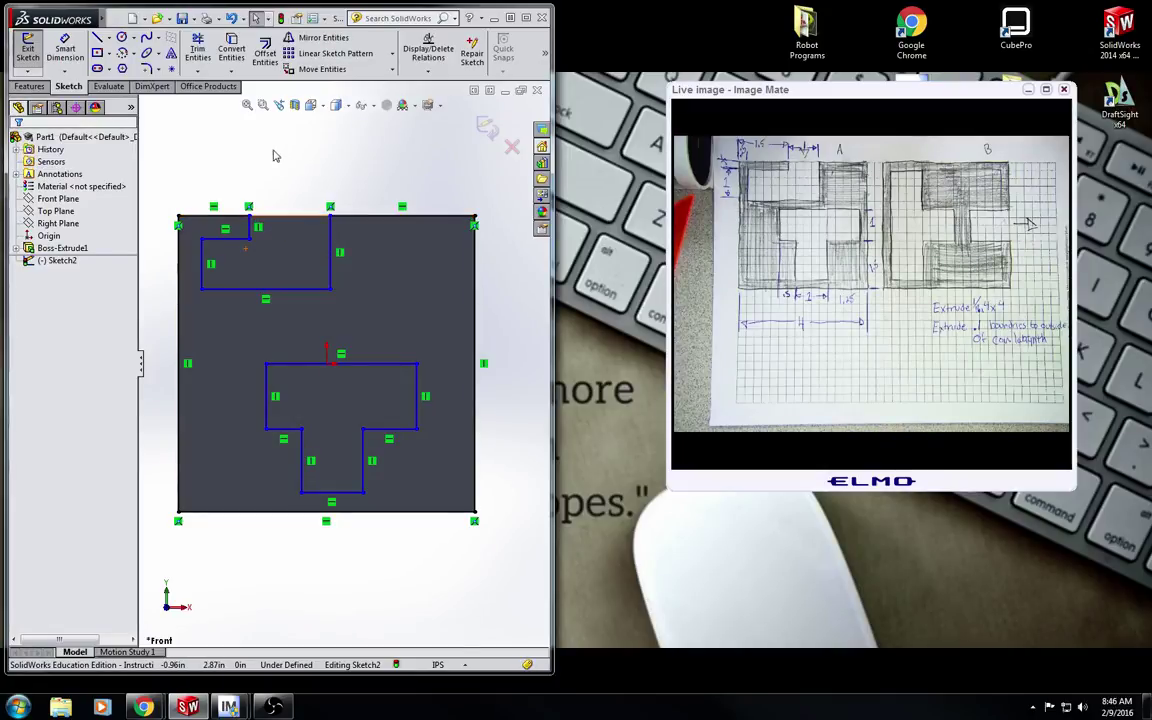
- Dimension the corridor's upper horizontal line 0.25 in from the plate's upper edge and its left side 0.25 in from the plate's left edge
click(68, 53)
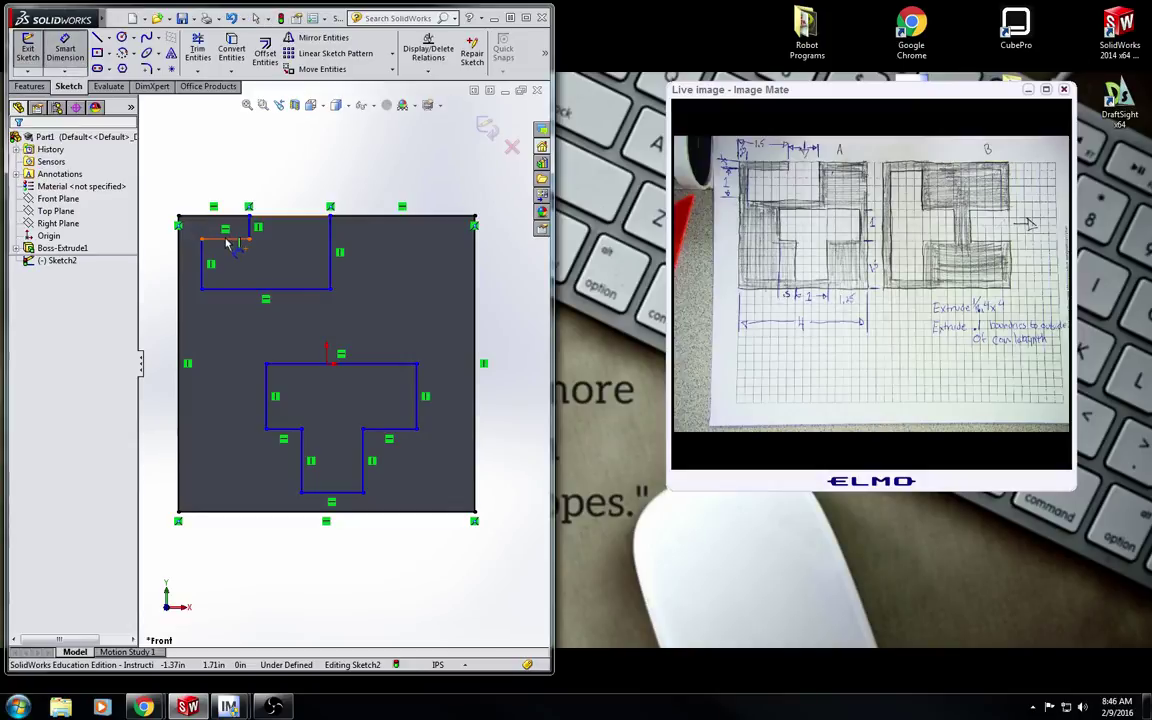
click(228, 241)
click(155, 233)
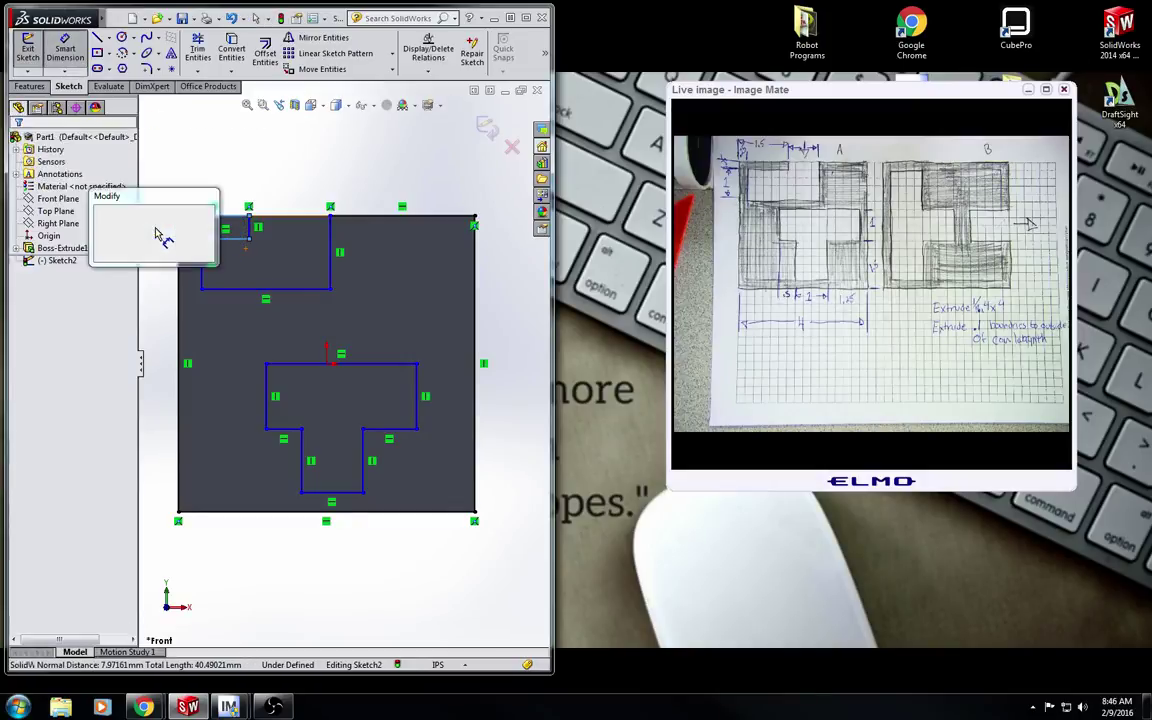
text(.25)
key(Return)
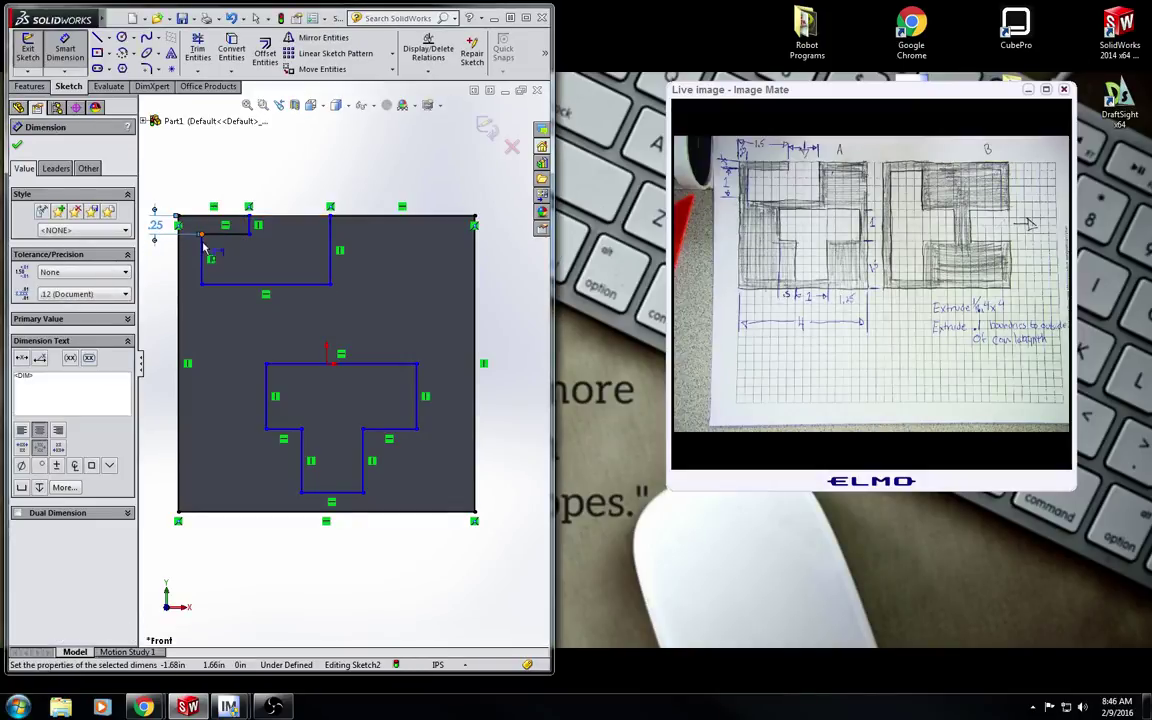
click(202, 248)
click(179, 226)
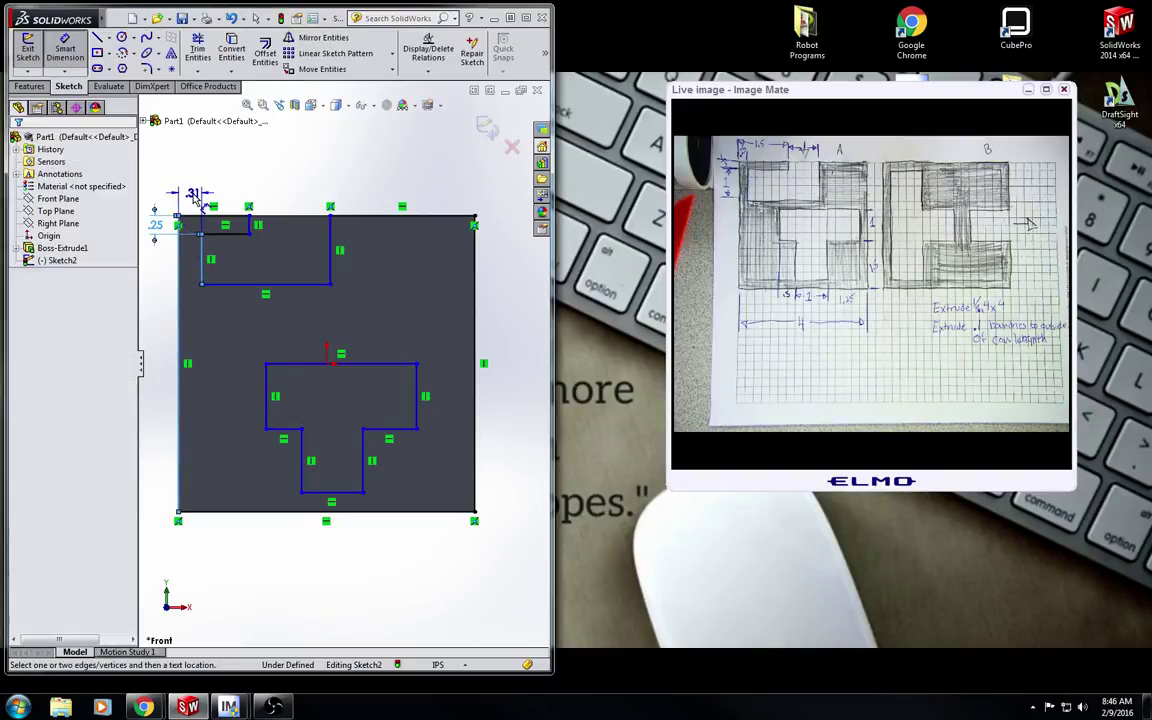
click(196, 195)
text(.25)
key(Return)
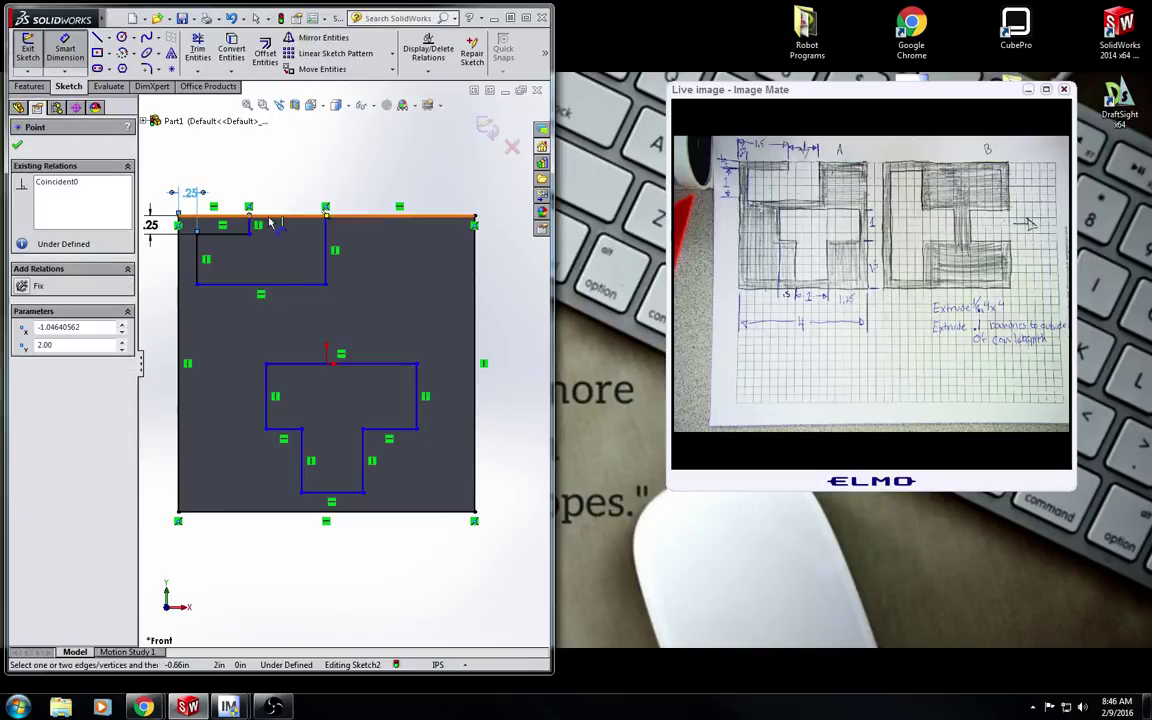
- Dimension the entrance opening 1 in wide and the corridor's left side 1 in high
click(326, 216)
click(249, 216)
click(300, 180)
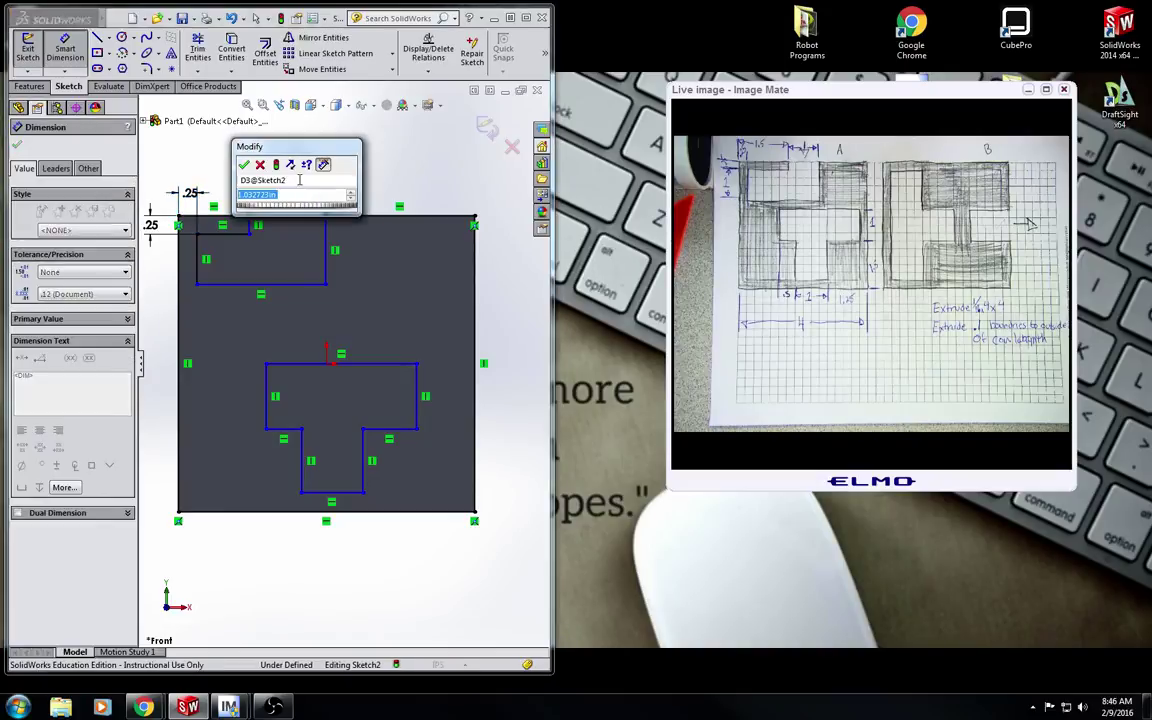
key(Return)
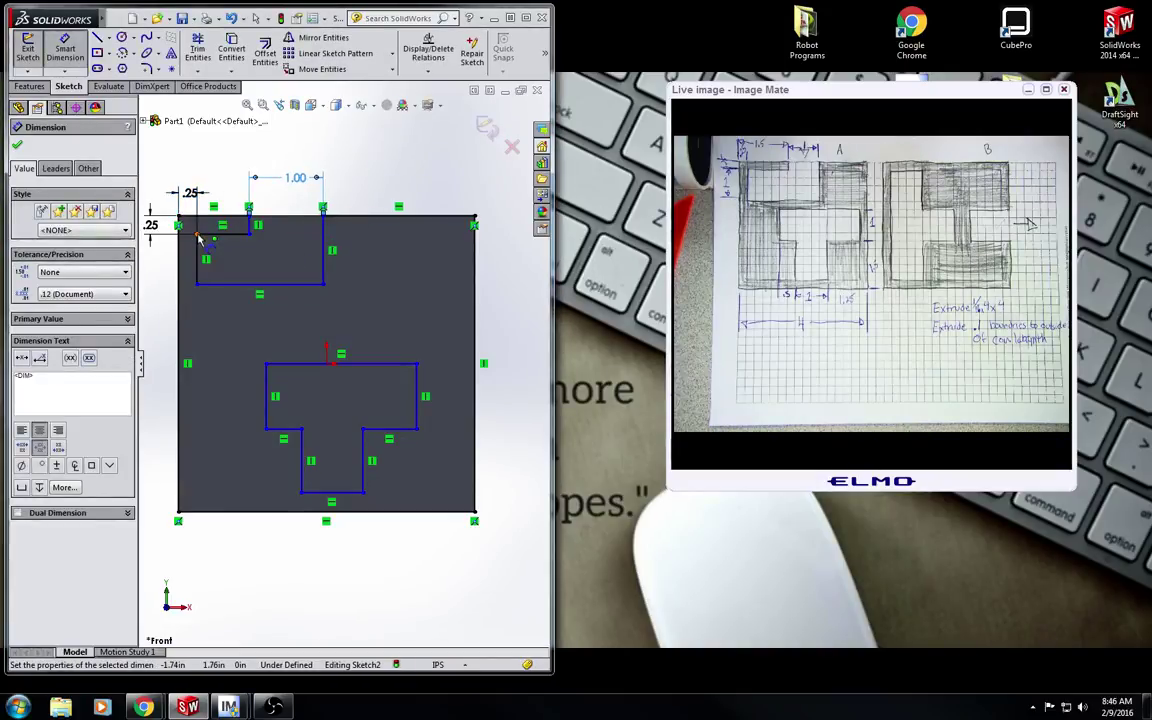
click(198, 238)
click(151, 270)
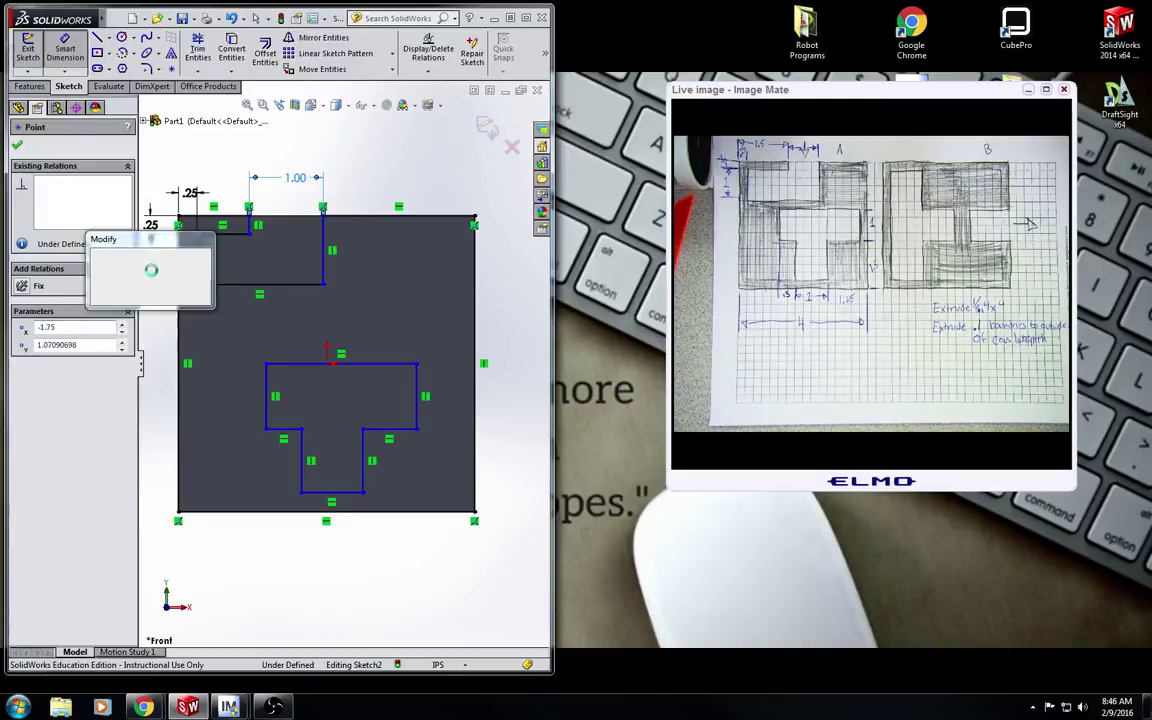
text(1)
key(Return)
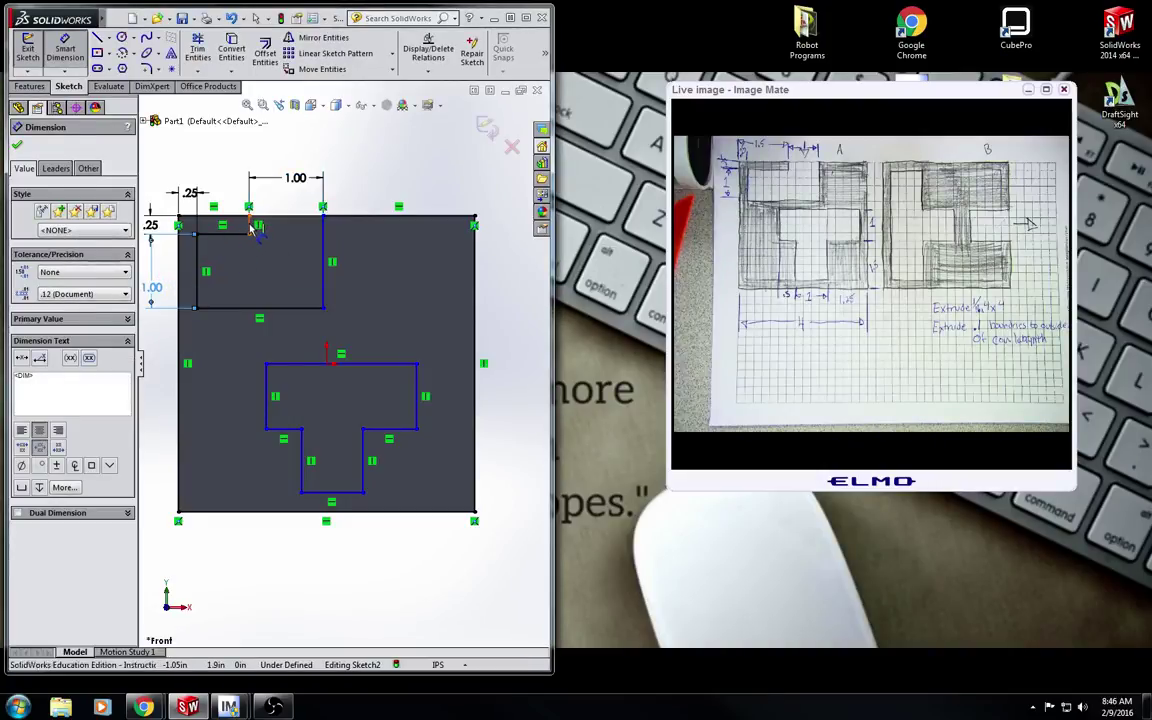
- Dimension the entrance's left side 1.5 in from the plate's left edge
click(179, 245)
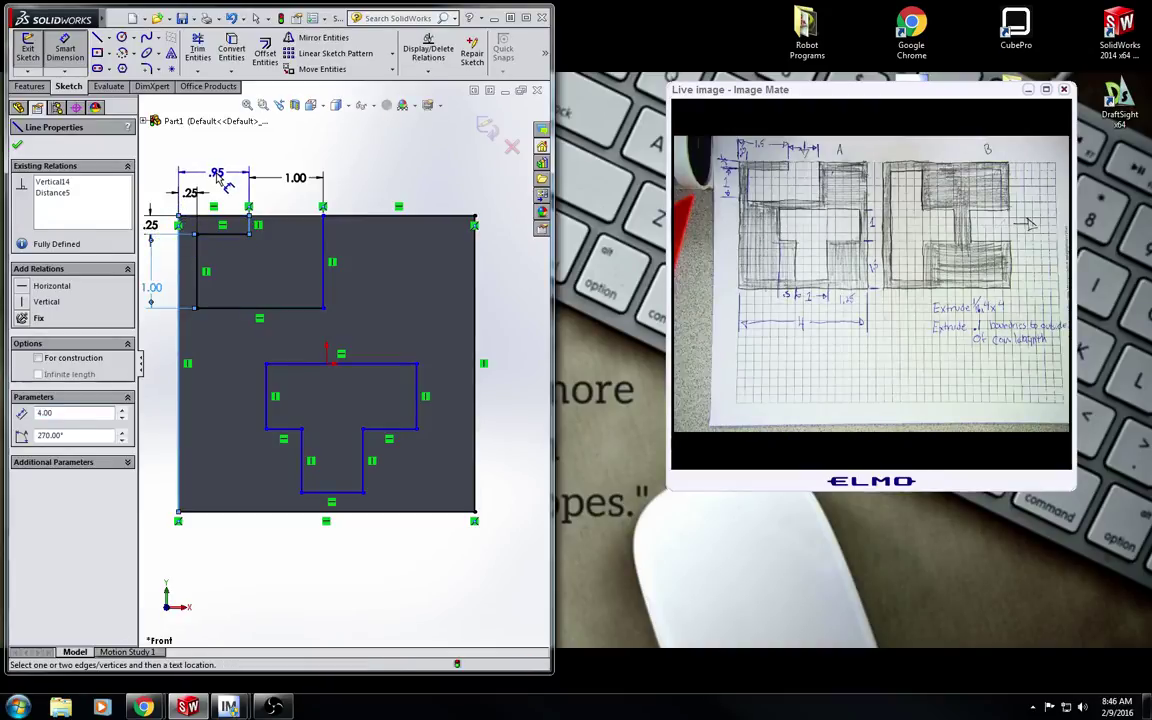
double_click(216, 177)
text(1.5)
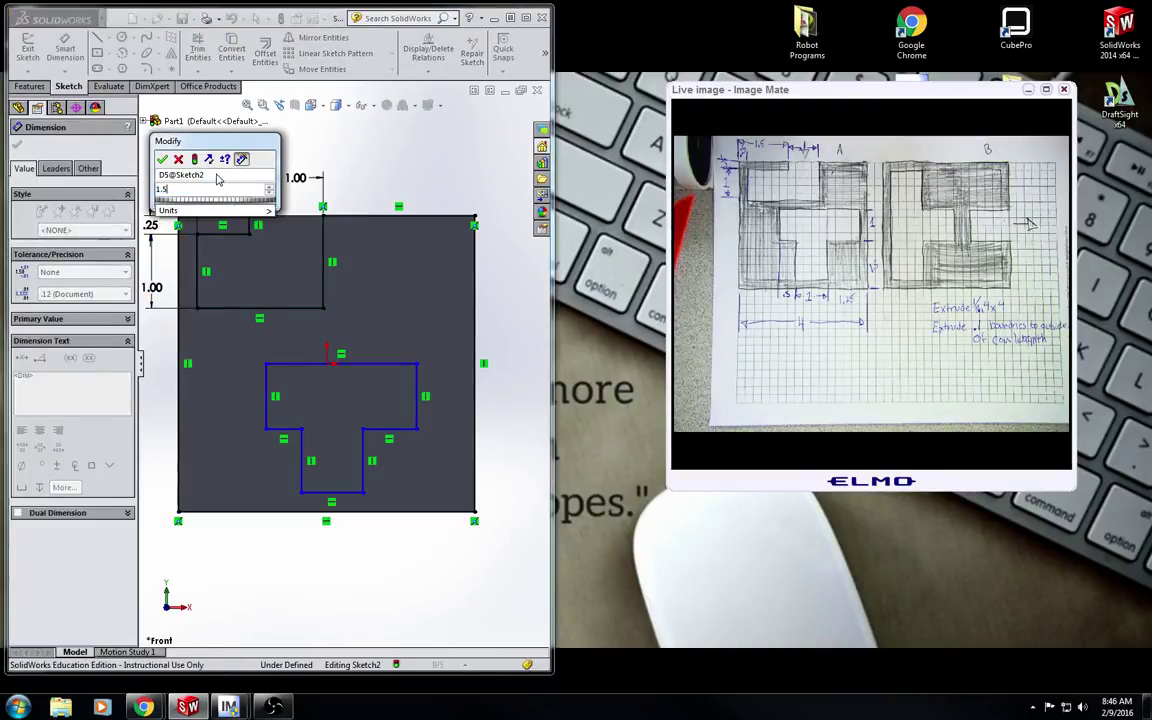
key(Return)
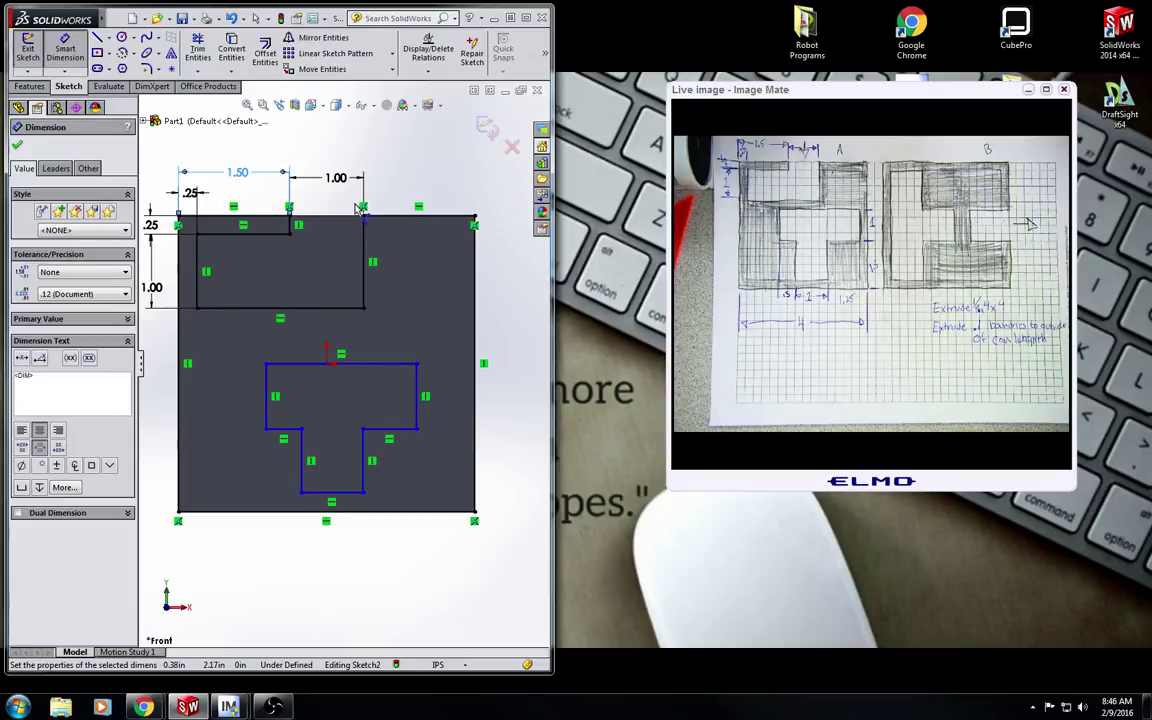
- Dimension the T outline's crossbar 1 in high and its stem 1 in wide
click(283, 435)
click(155, 410)
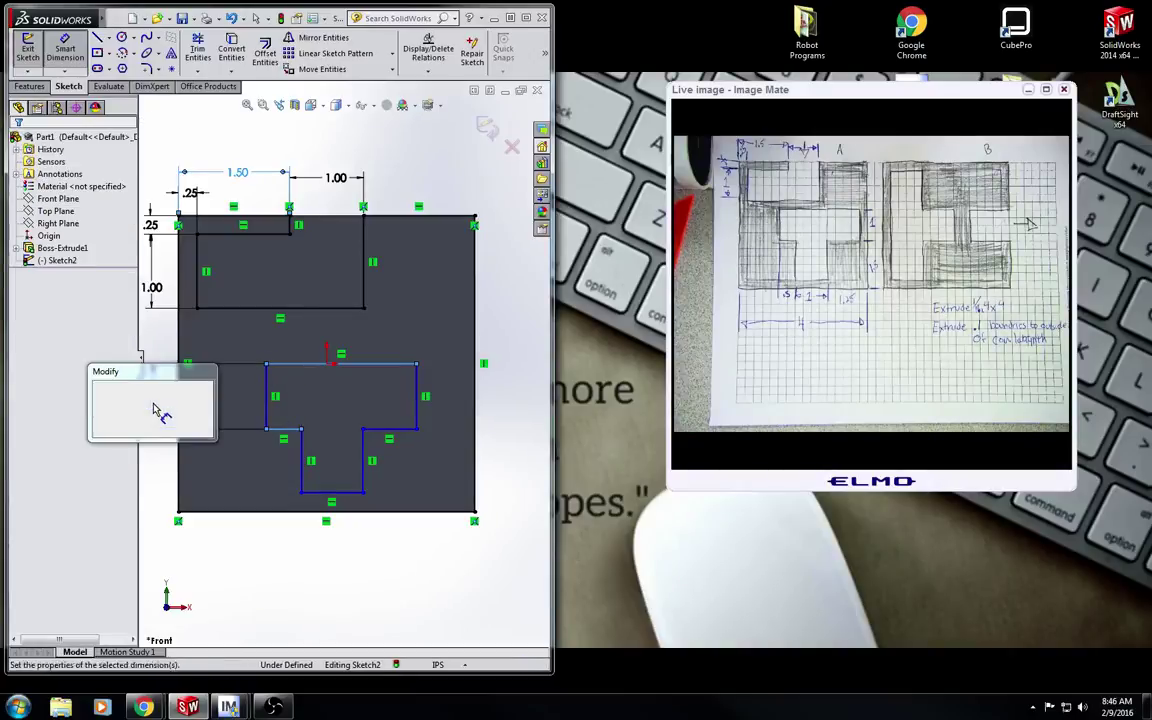
key(Return)
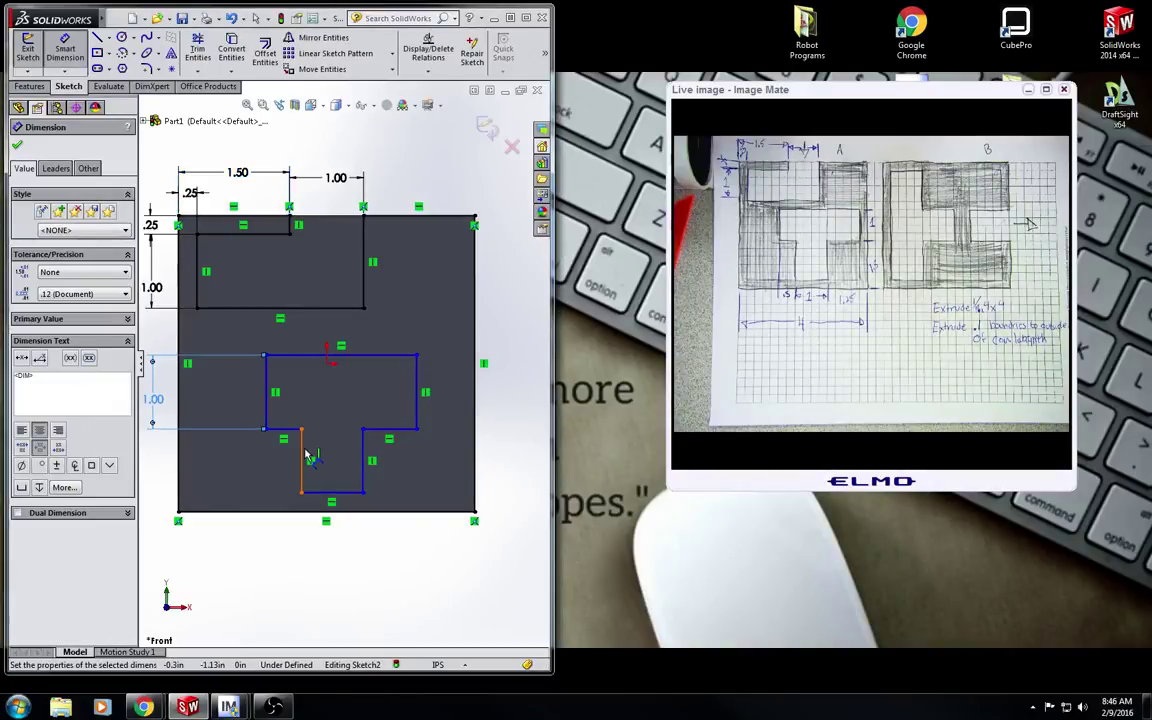
click(302, 458)
click(364, 458)
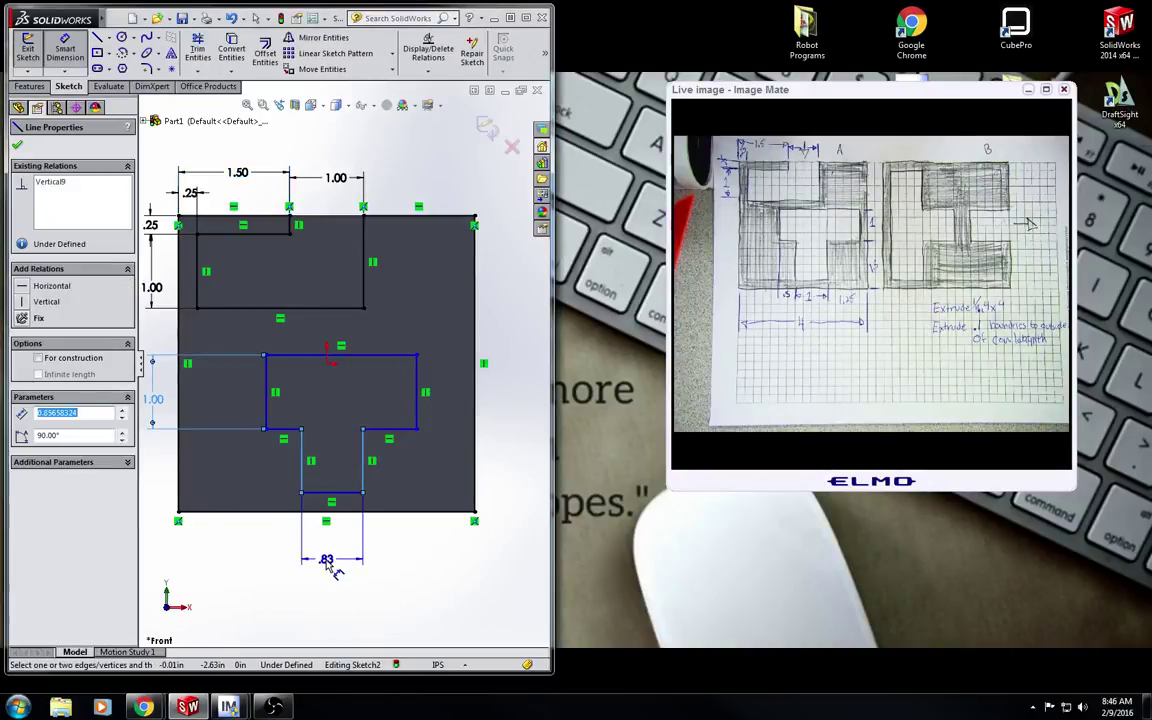
click(327, 563)
text(1)
key(Return)
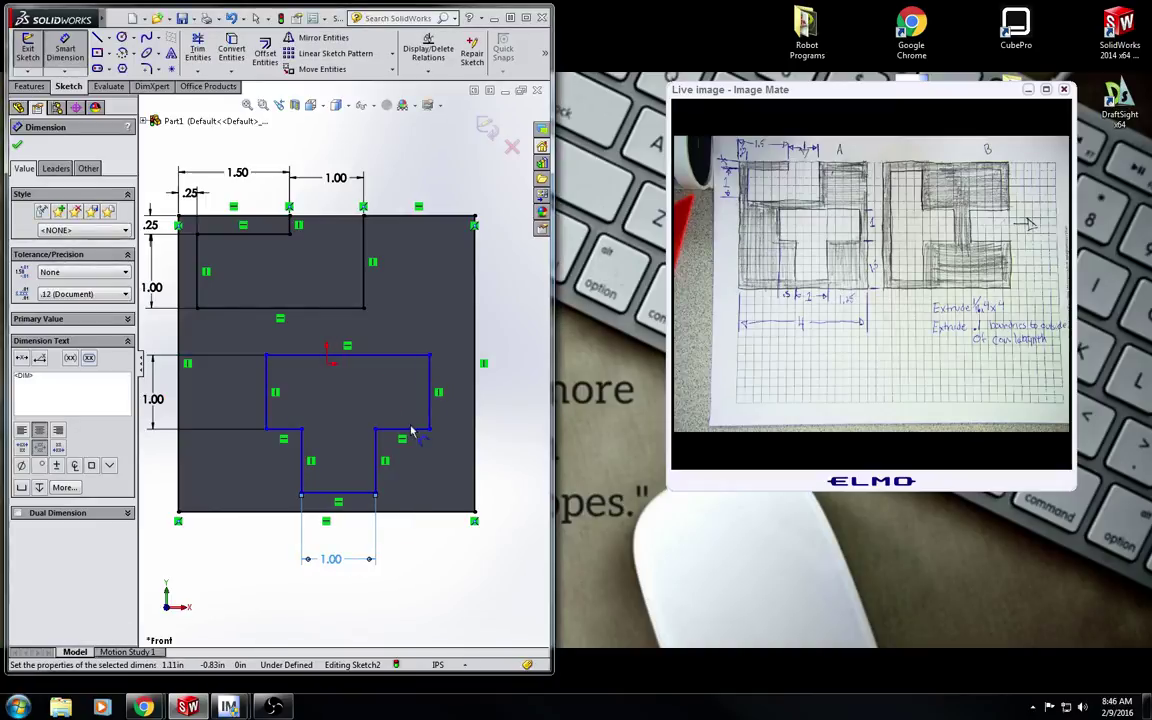
- Dimension the bottom of the T's stem 0.25 in above the plate's lower edge
click(367, 494)
click(365, 514)
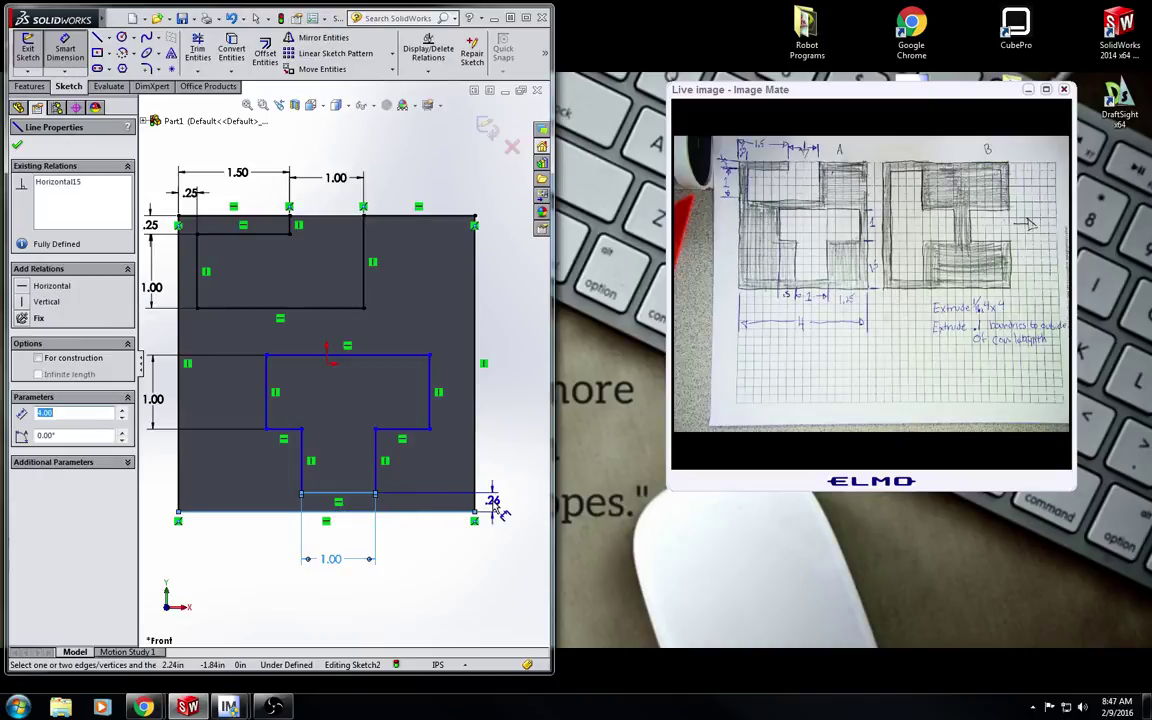
click(483, 501)
text(.25)
key(Return)
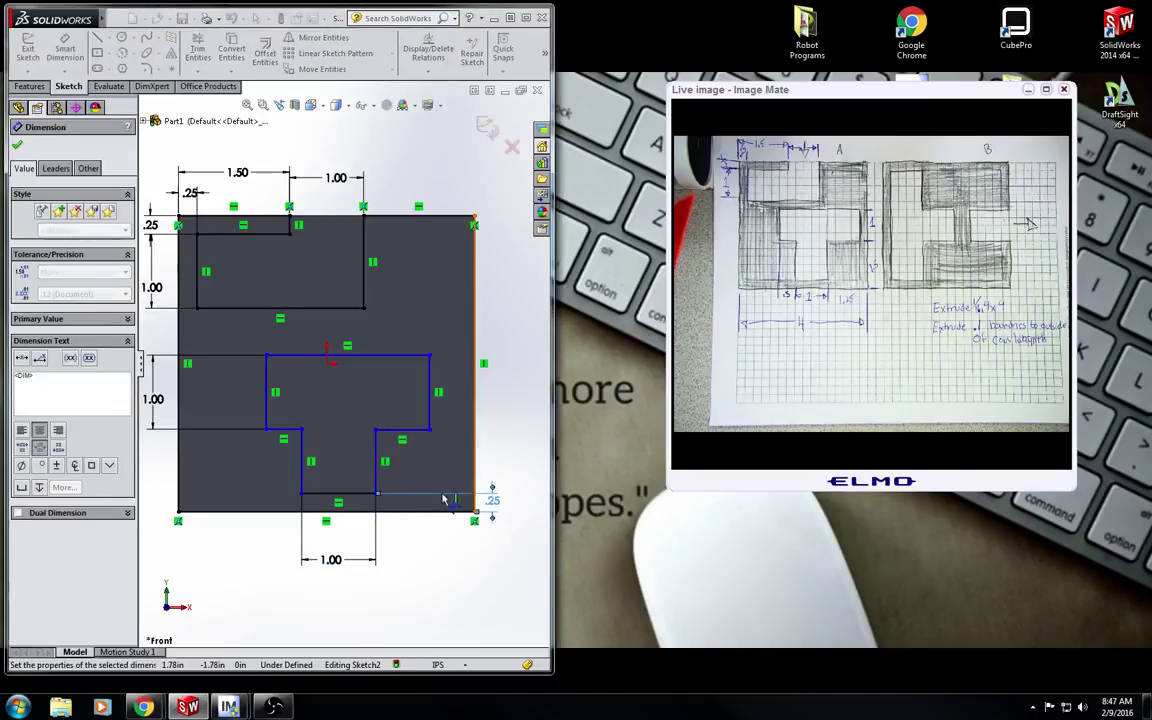
- Dimension the underside of the T crossbar's right arm 1.5 in above the plate's lower edge
click(405, 437)
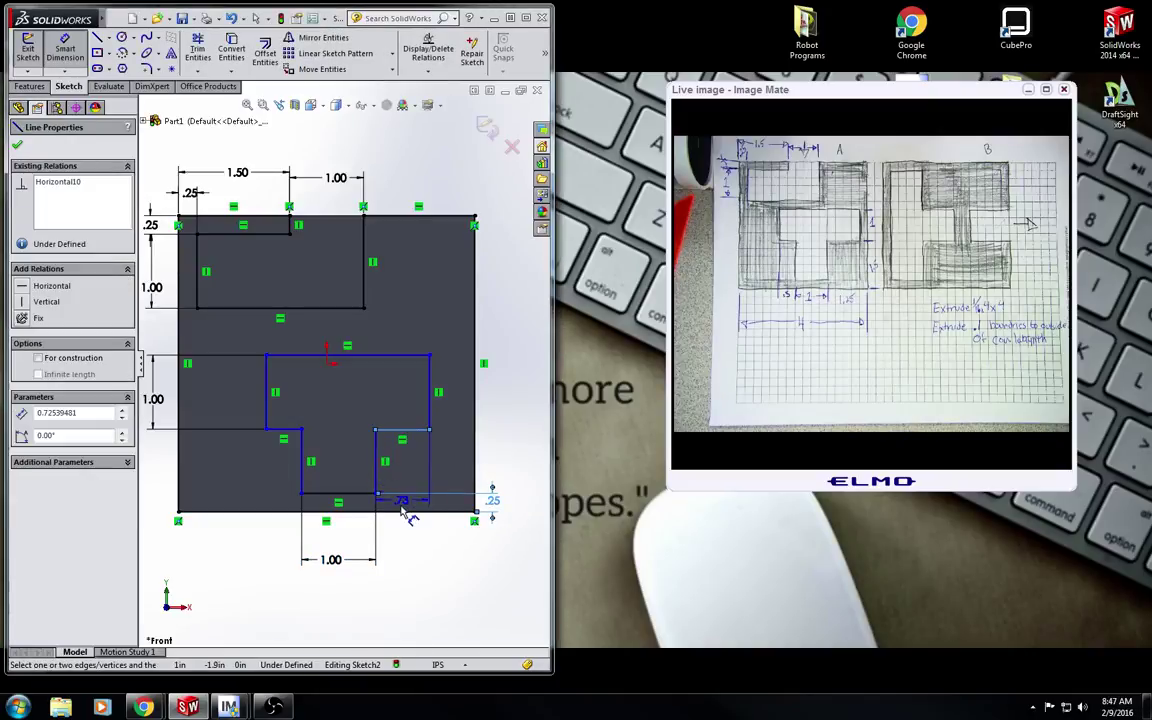
click(405, 511)
click(515, 474)
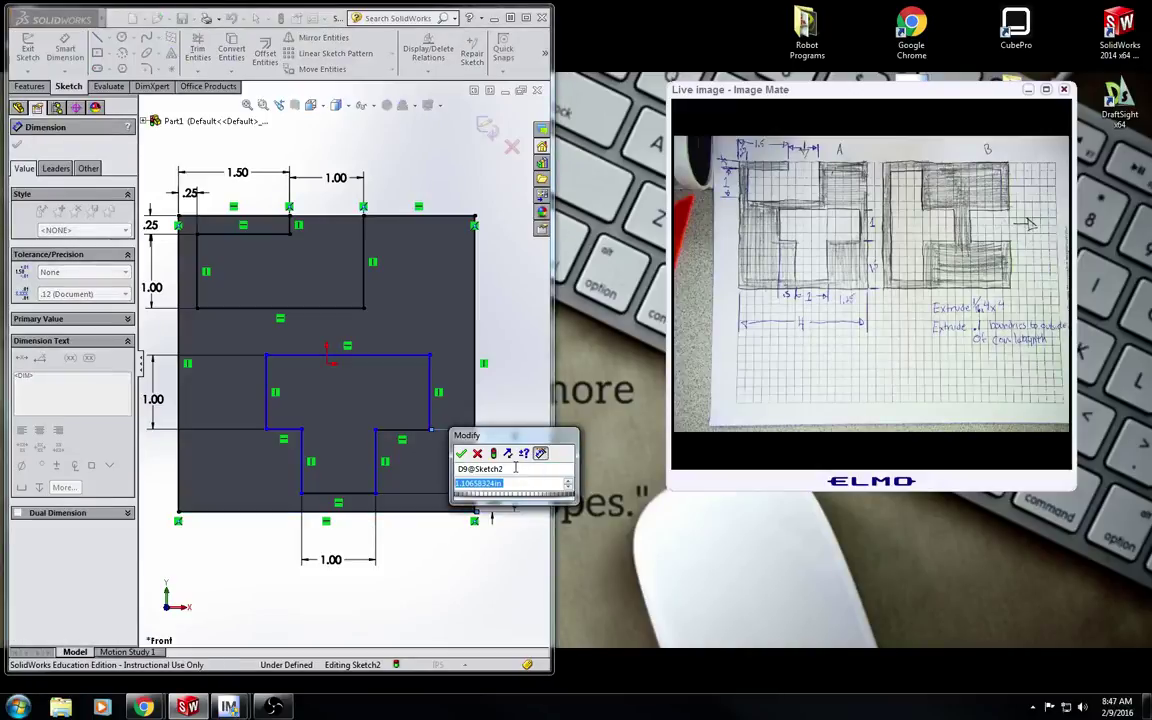
text(1.5)
key(Return)
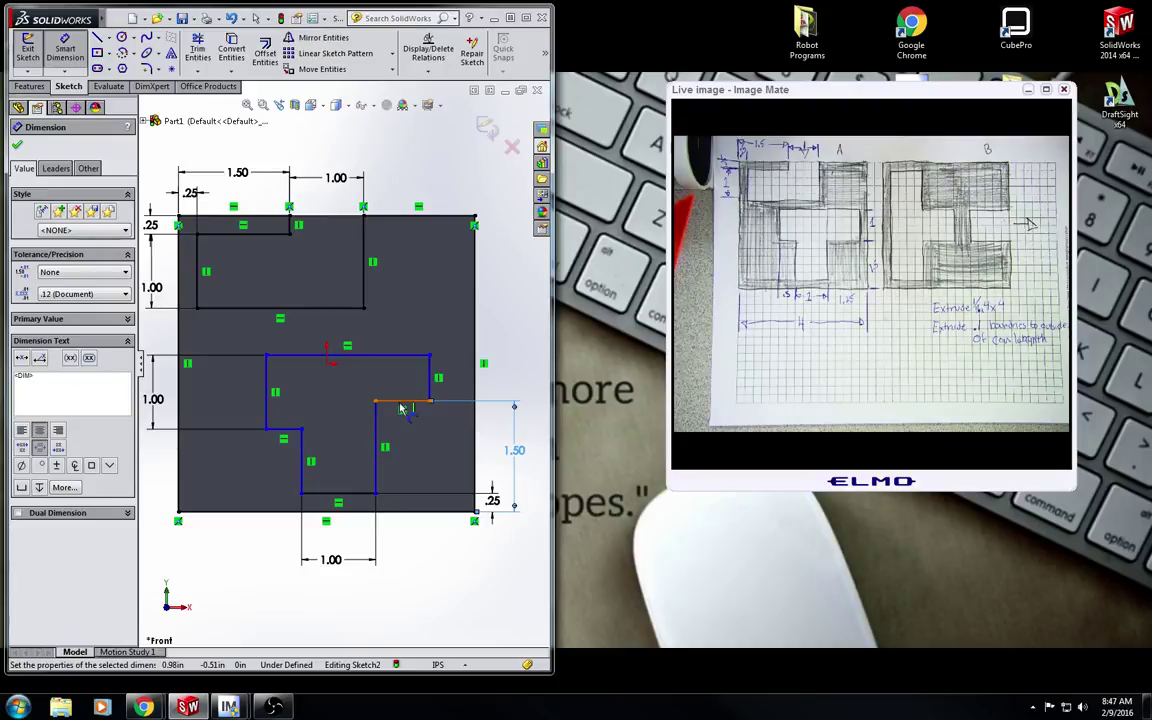
- Dimension the right arm of the T's crossbar 1 in high
click(404, 356)
click(398, 400)
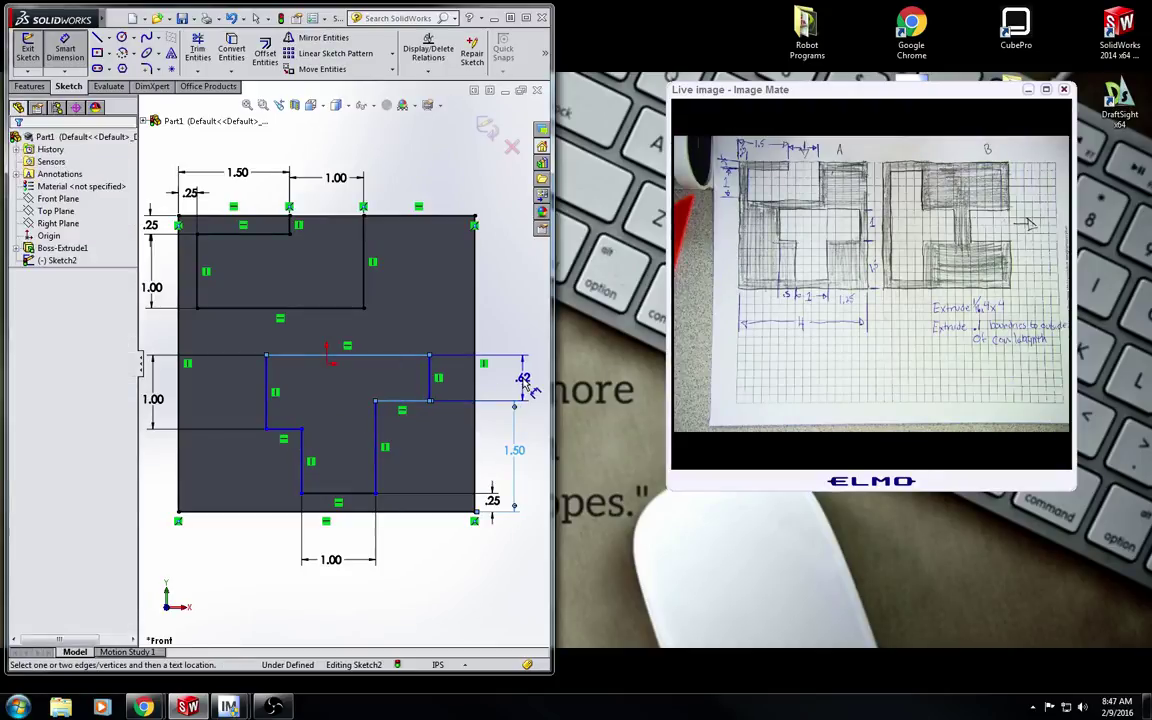
click(525, 385)
text(1)
key(Return)
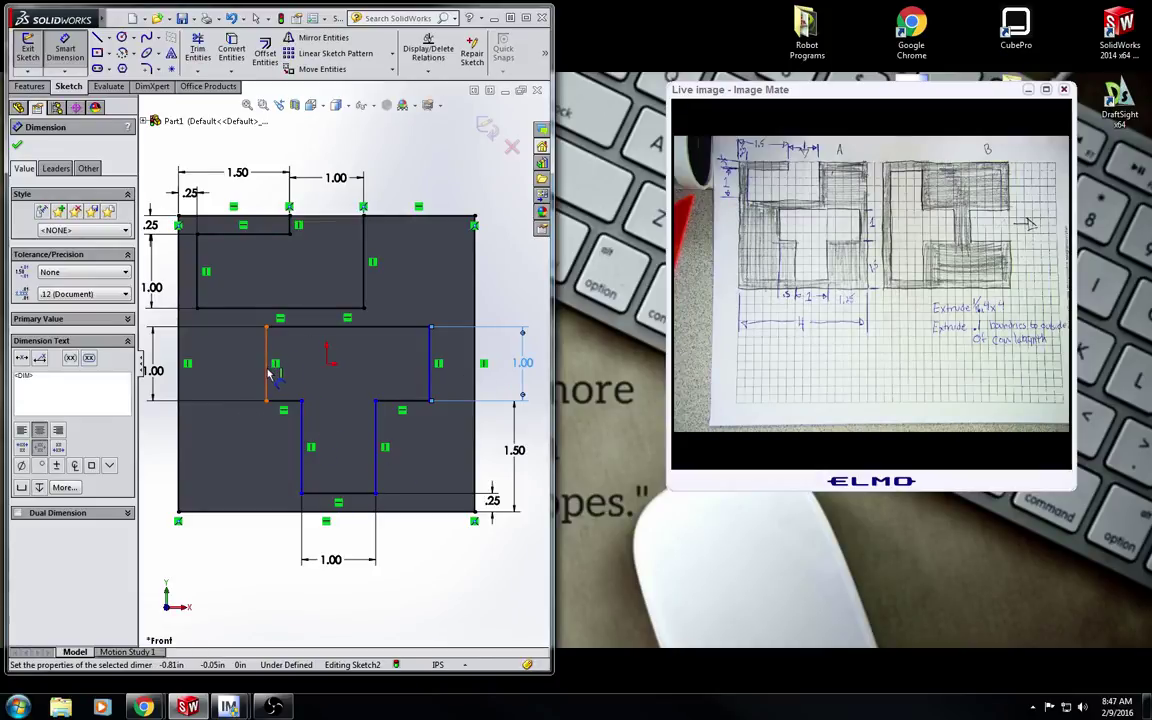
- Dimension the right side of the T's stem 1.25 in from the plate's right edge
click(376, 440)
click(478, 455)
click(421, 562)
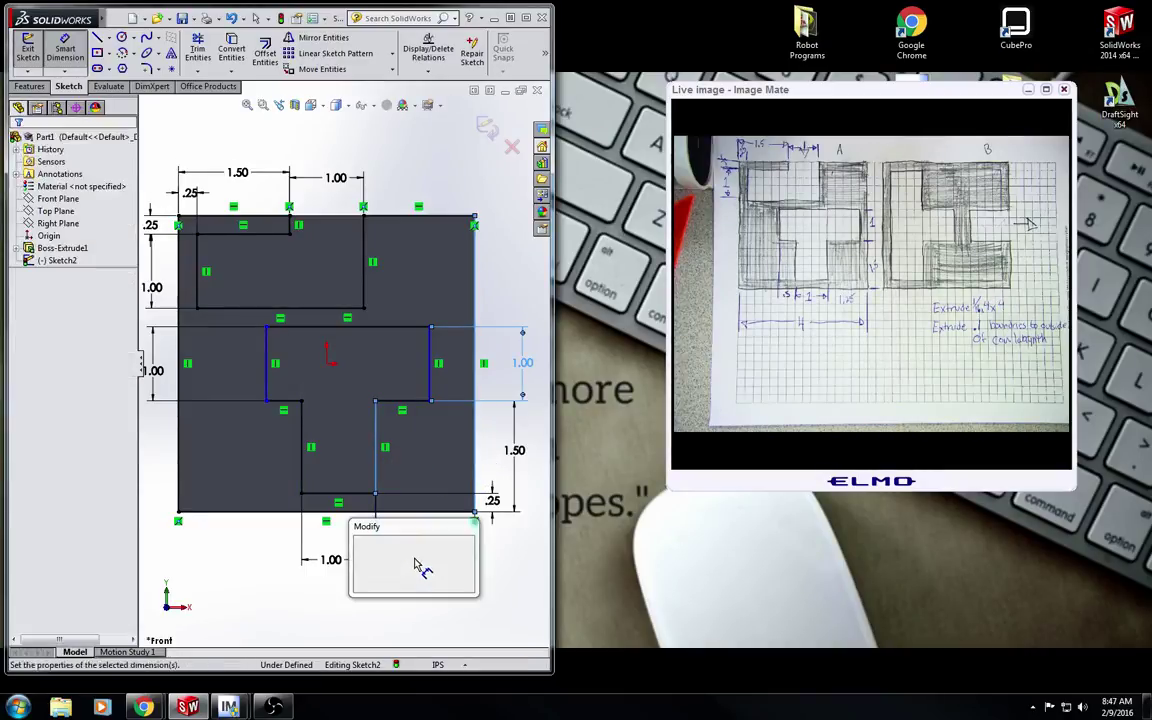
key(Return)
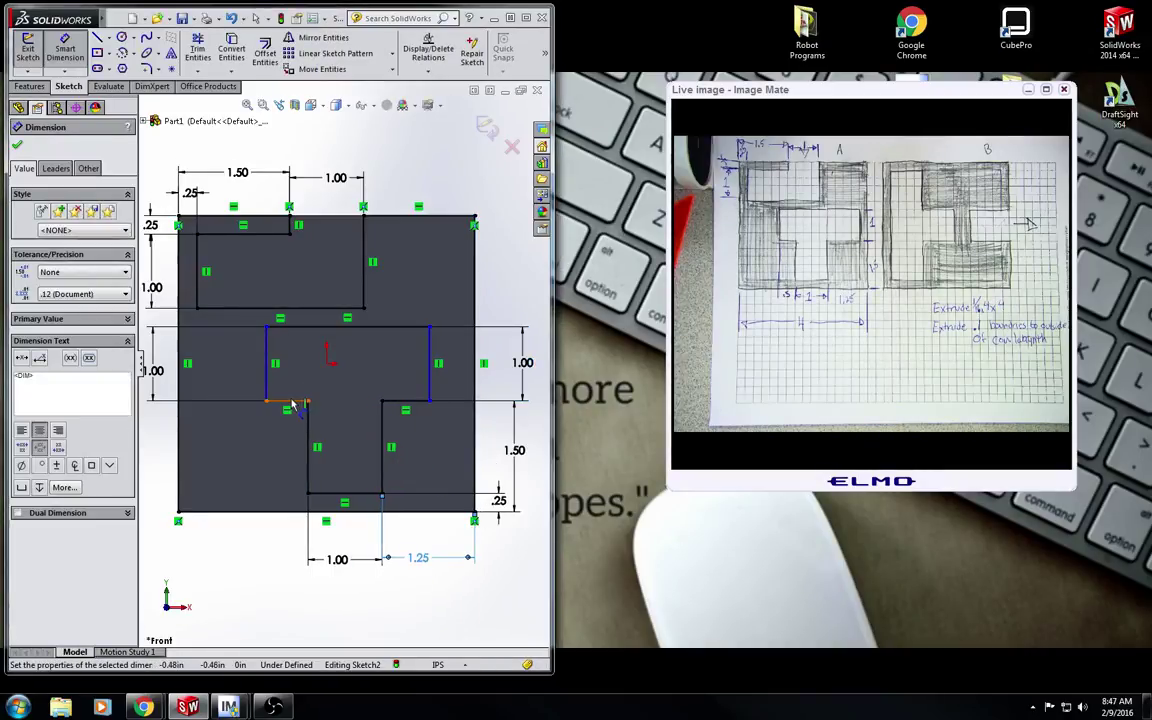
- Dimension the right end of the T's crossbar 0.25 in from the plate's right edge
click(431, 388)
click(476, 376)
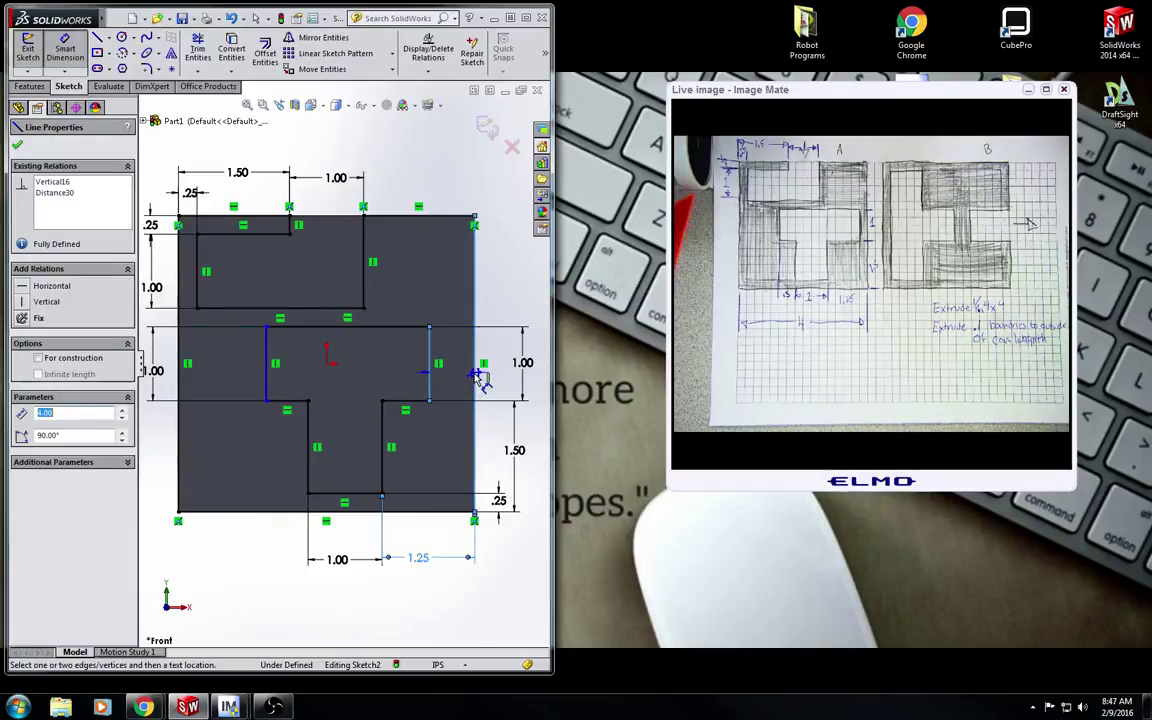
click(488, 545)
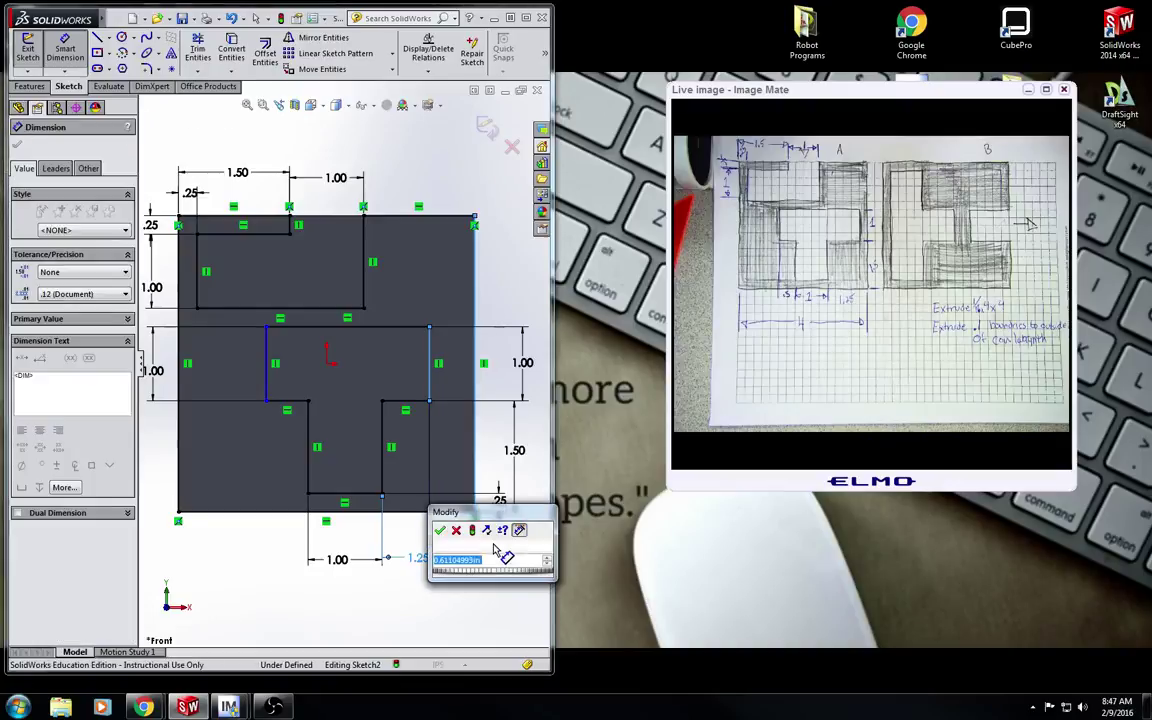
text(.25)
key(Return)
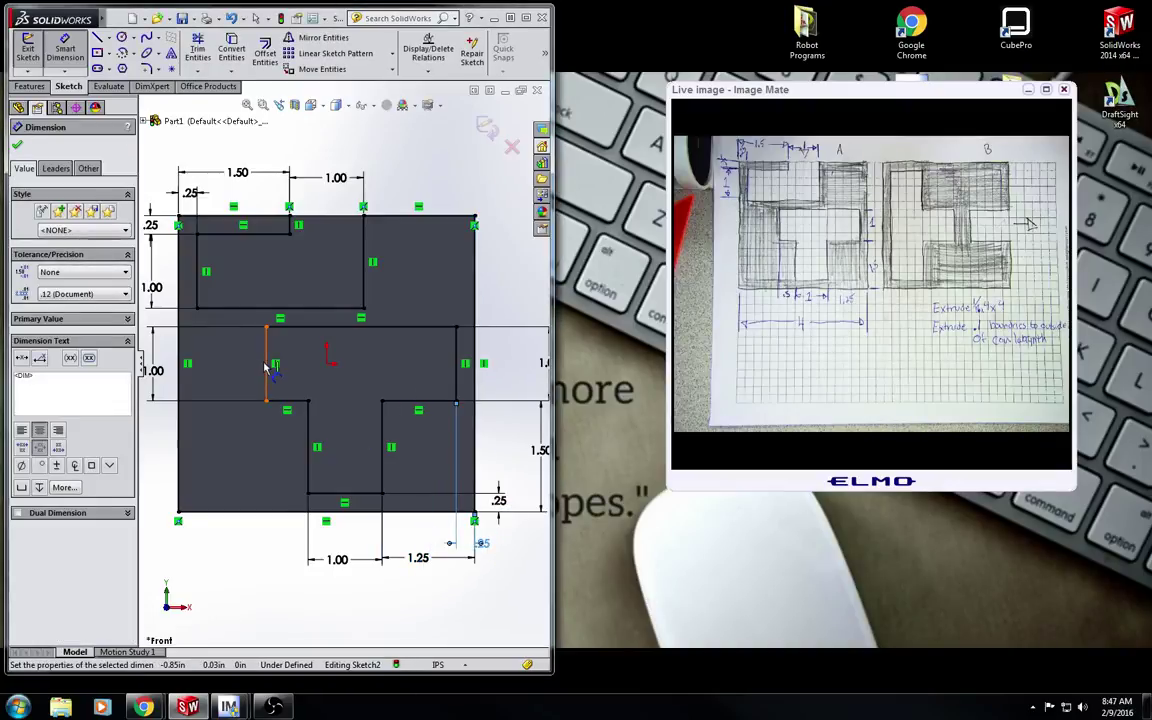
- Dimension the left end of the T's crossbar 0.5 in from the stem's left side
click(267, 368)
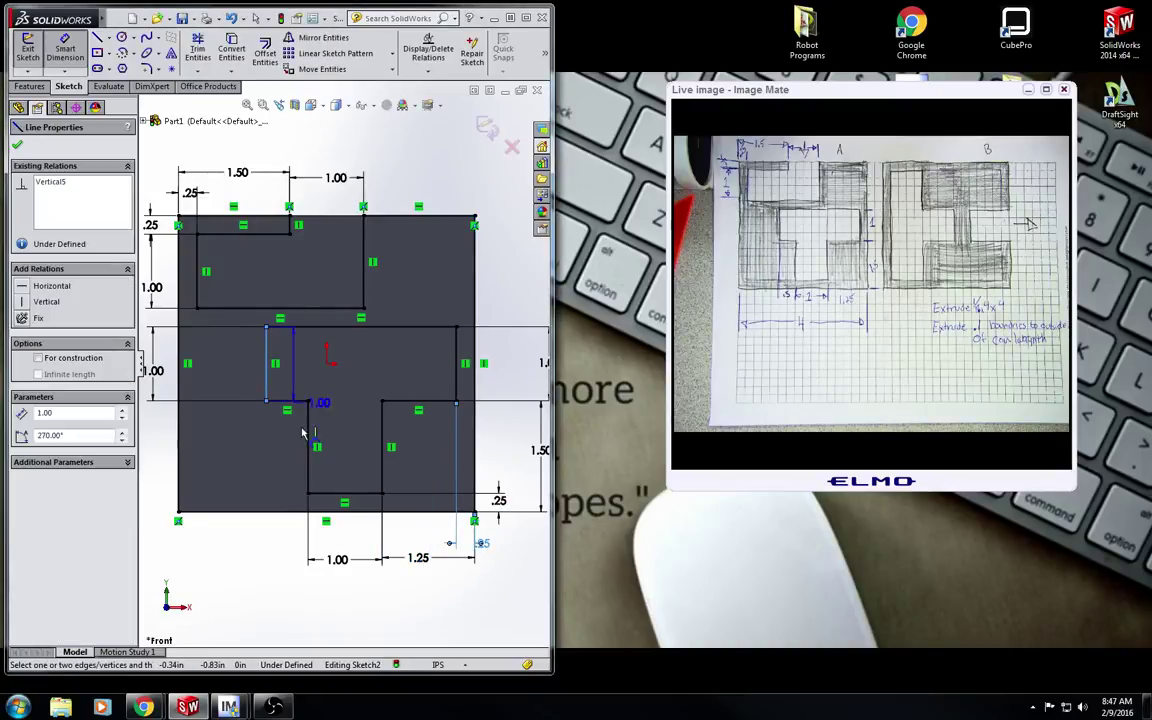
click(309, 437)
click(276, 558)
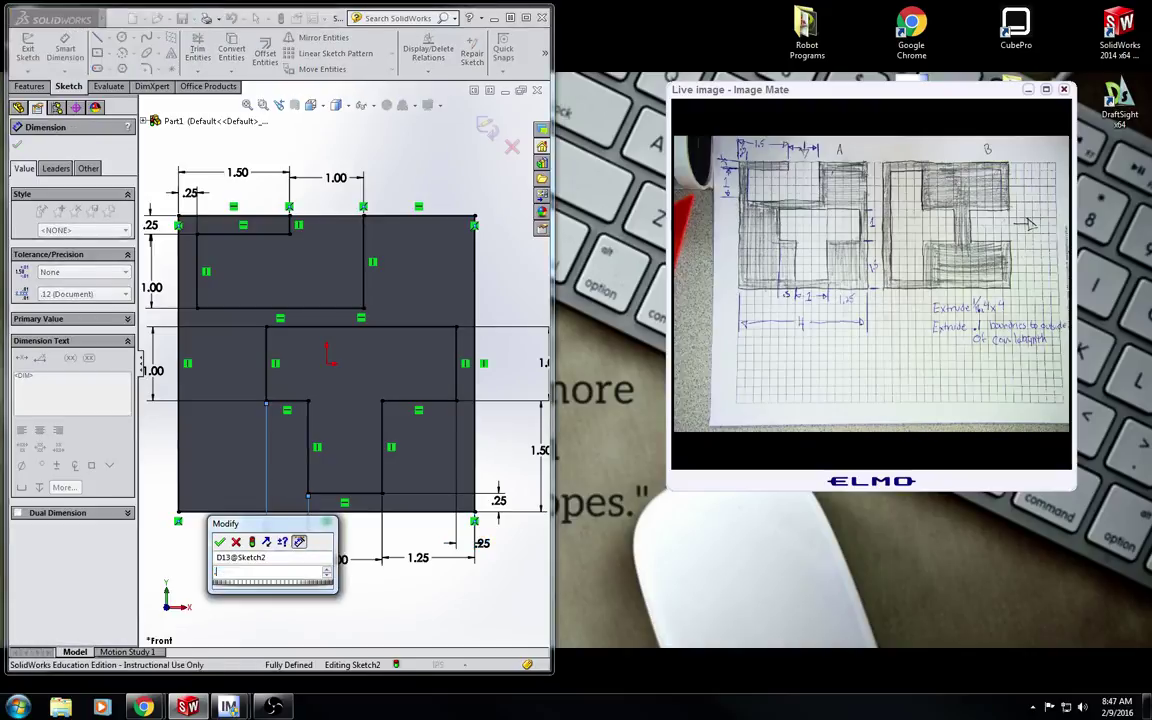
text(.5)
key(Return)
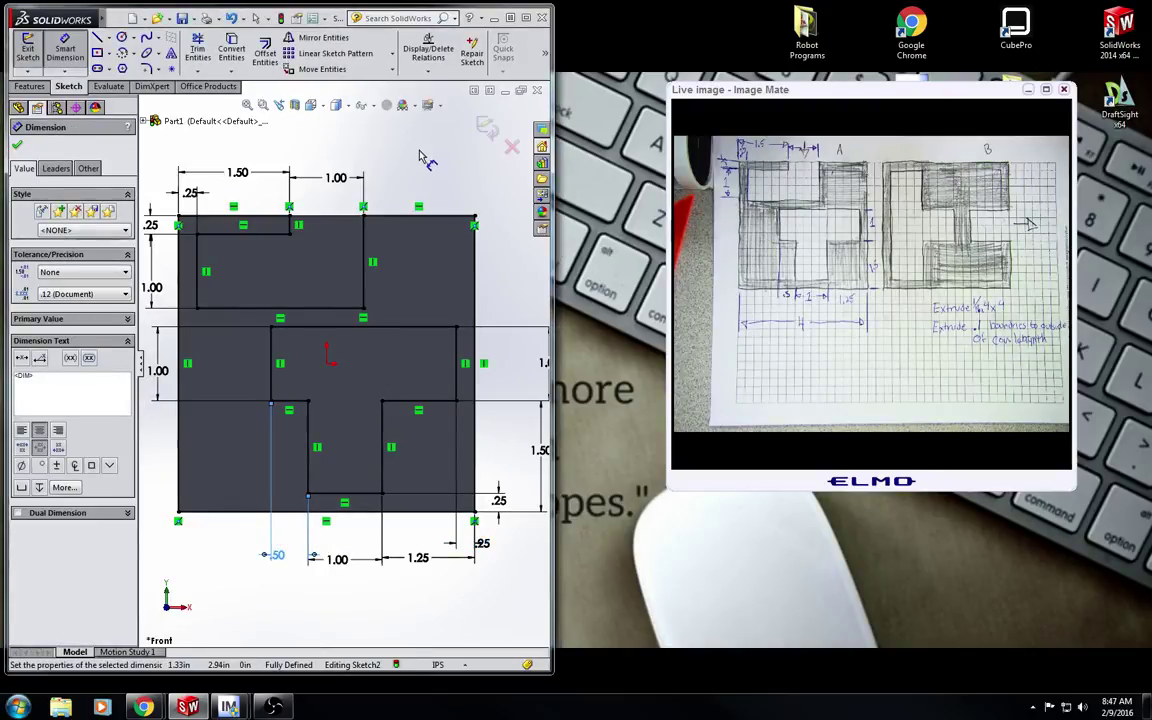
- Finish the sketch and extrude the boundary regions around the coin path 0.1 in as a blind, merged boss
click(488, 130)
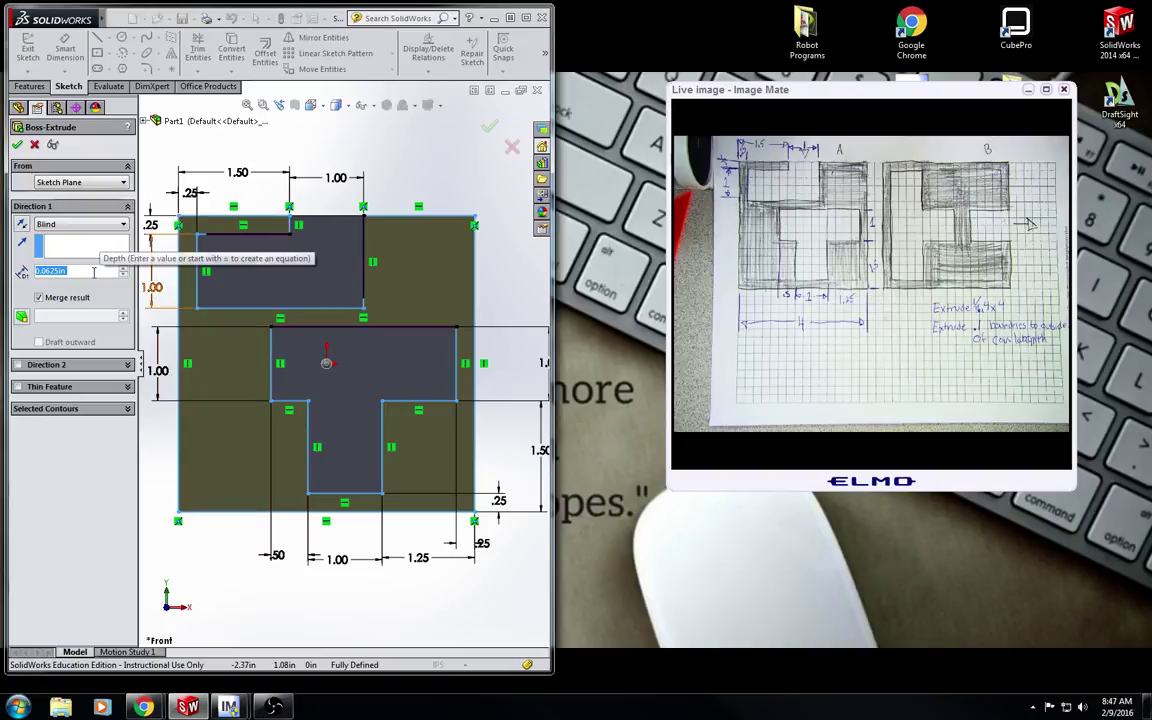
text(0.1)
key(Return)
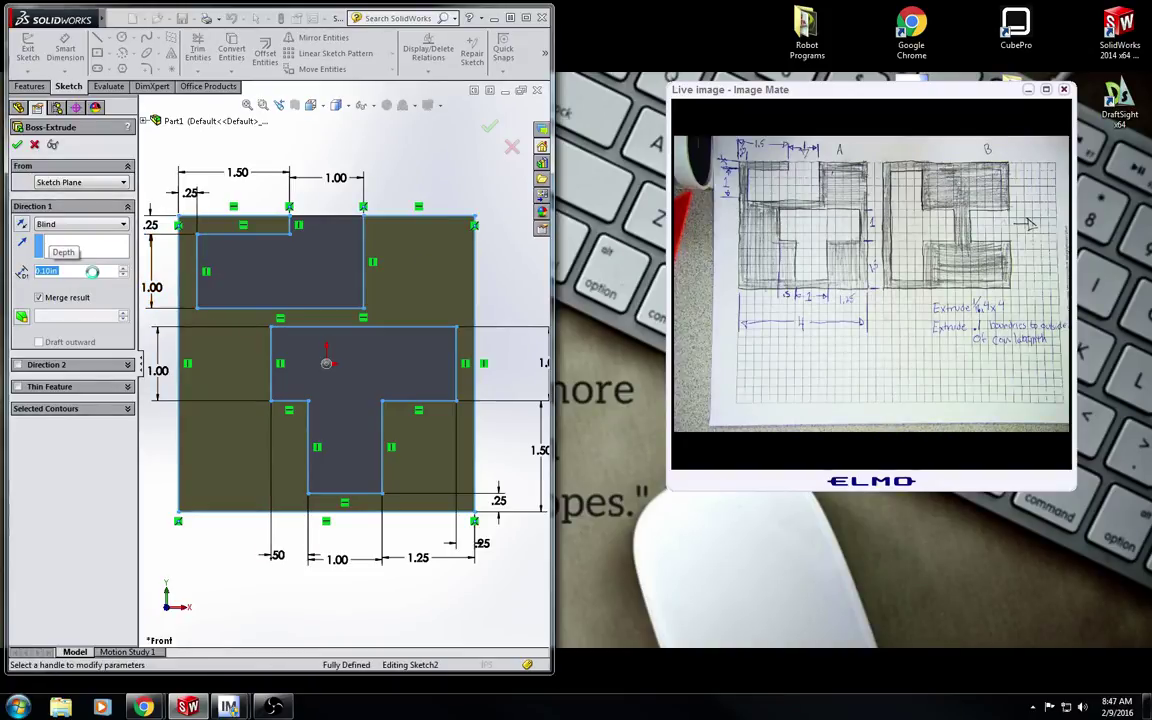
key(Return)
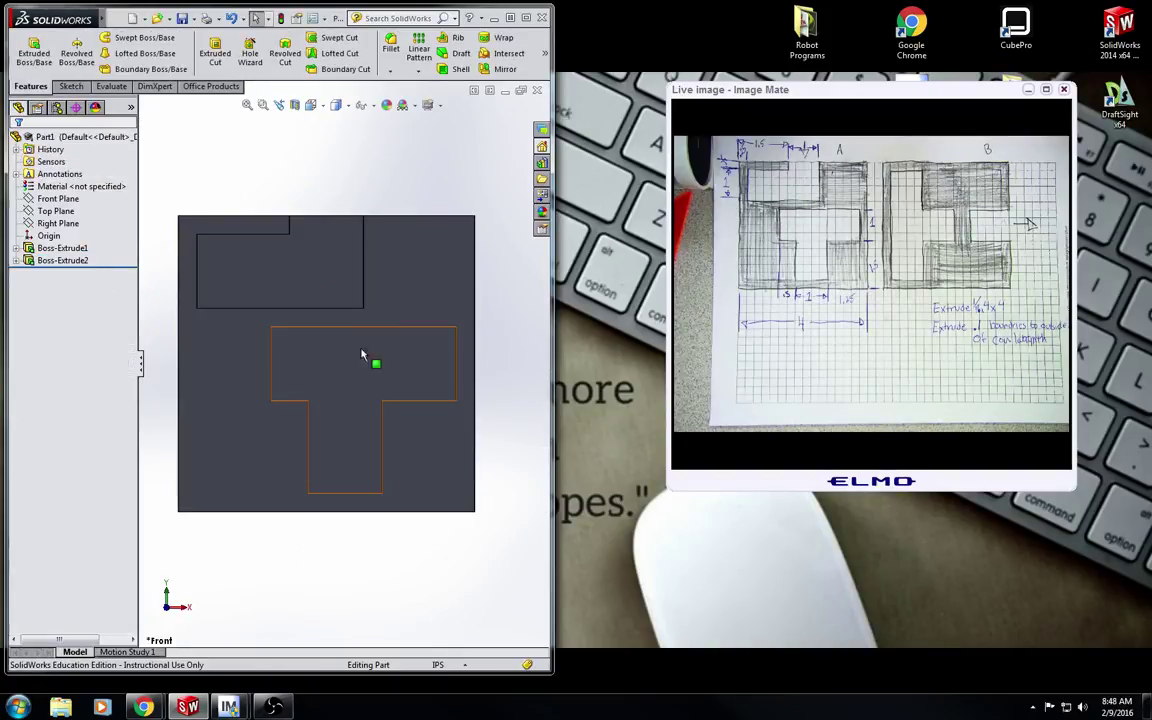
middle_drag(373, 360, 363, 406)
- Start saving the part and go to the Documents folder aa Classes > CAD > bbSolidWorks
click(116, 18)
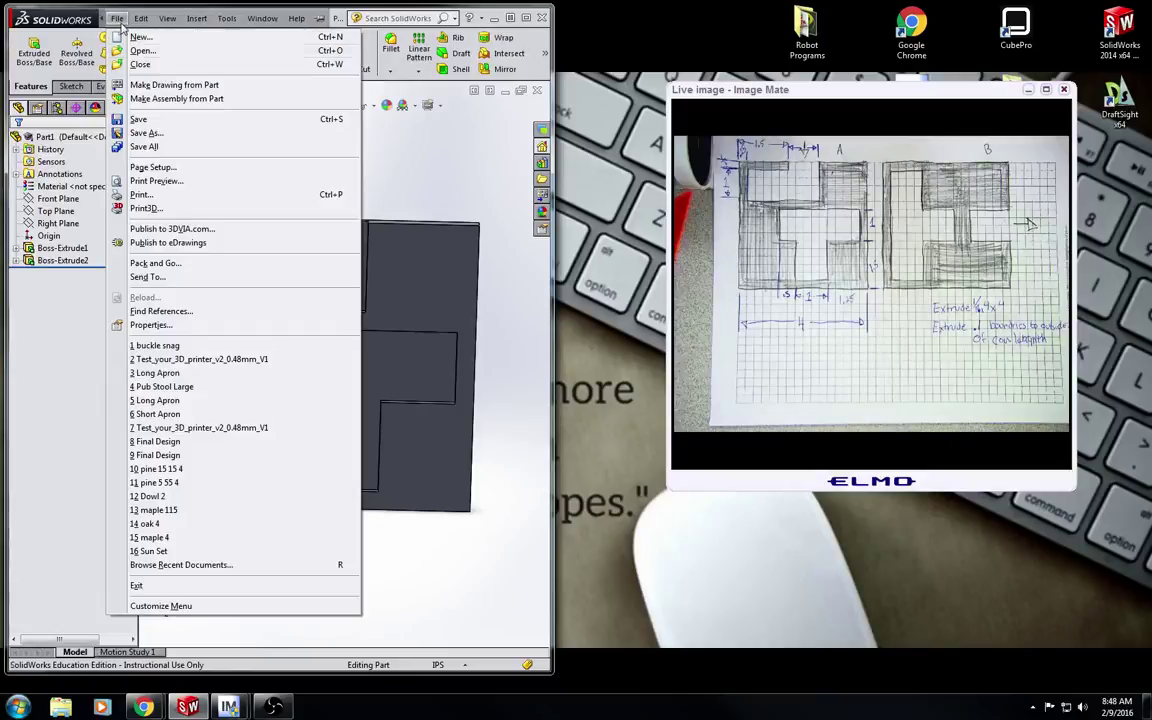
key(Escape)
key(ctrl+s)
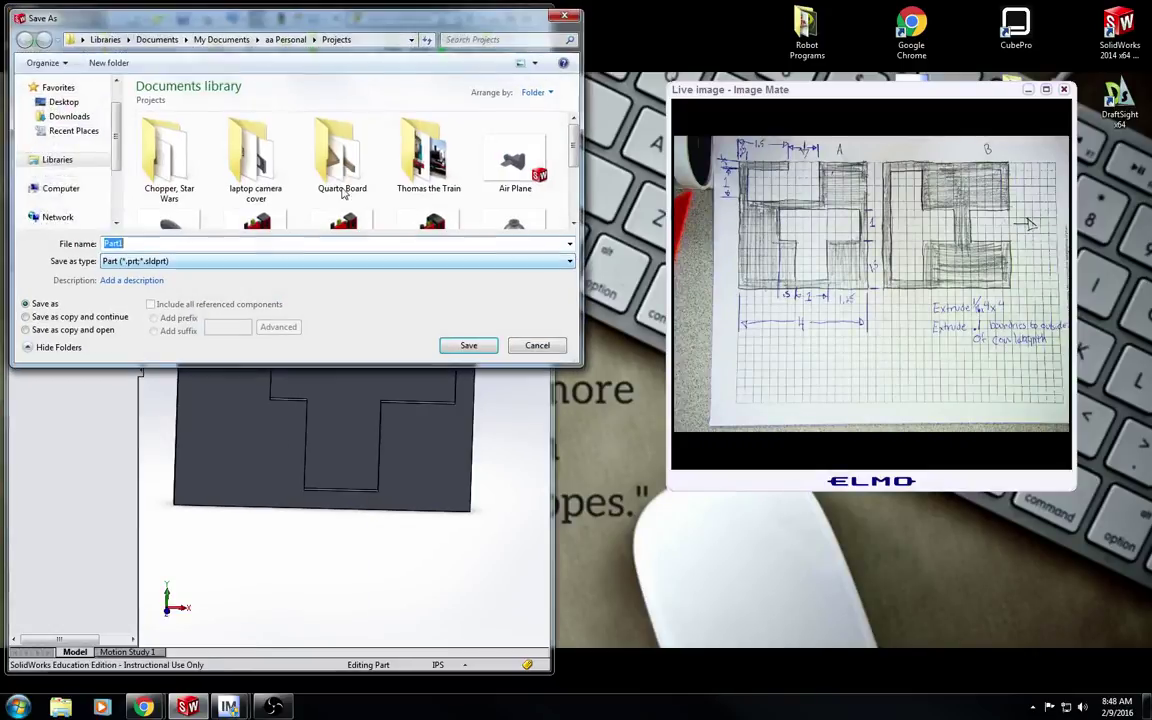
click(69, 174)
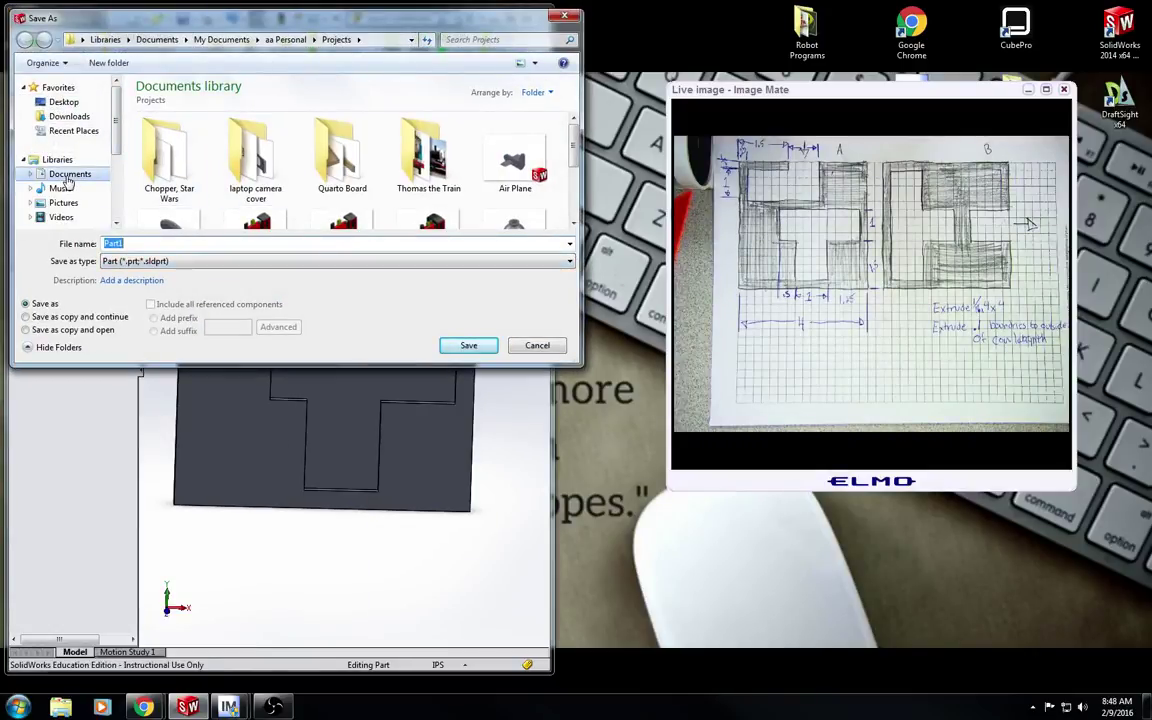
double_click(183, 152)
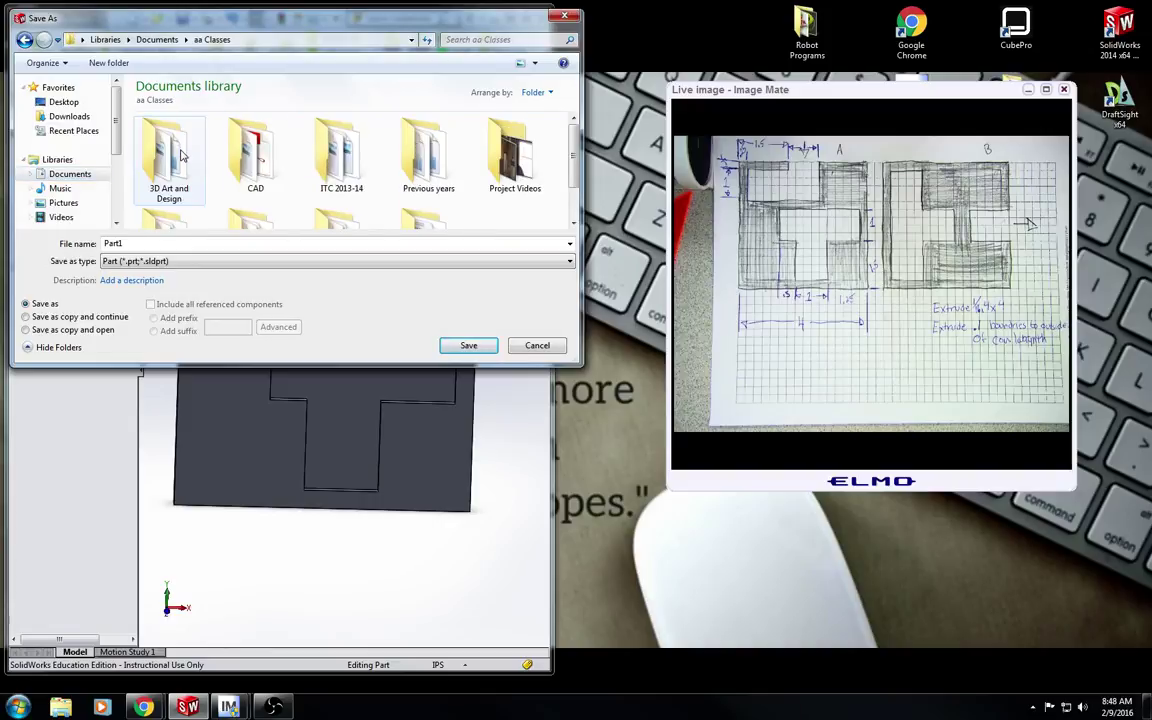
double_click(253, 162)
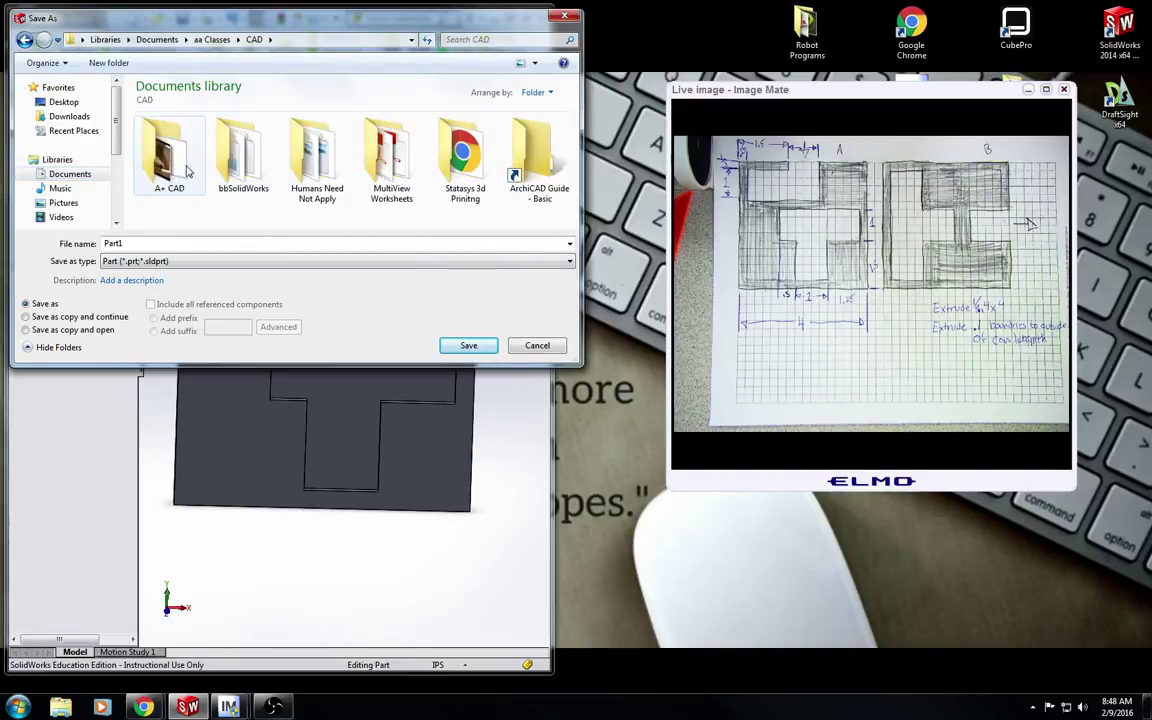
double_click(238, 150)
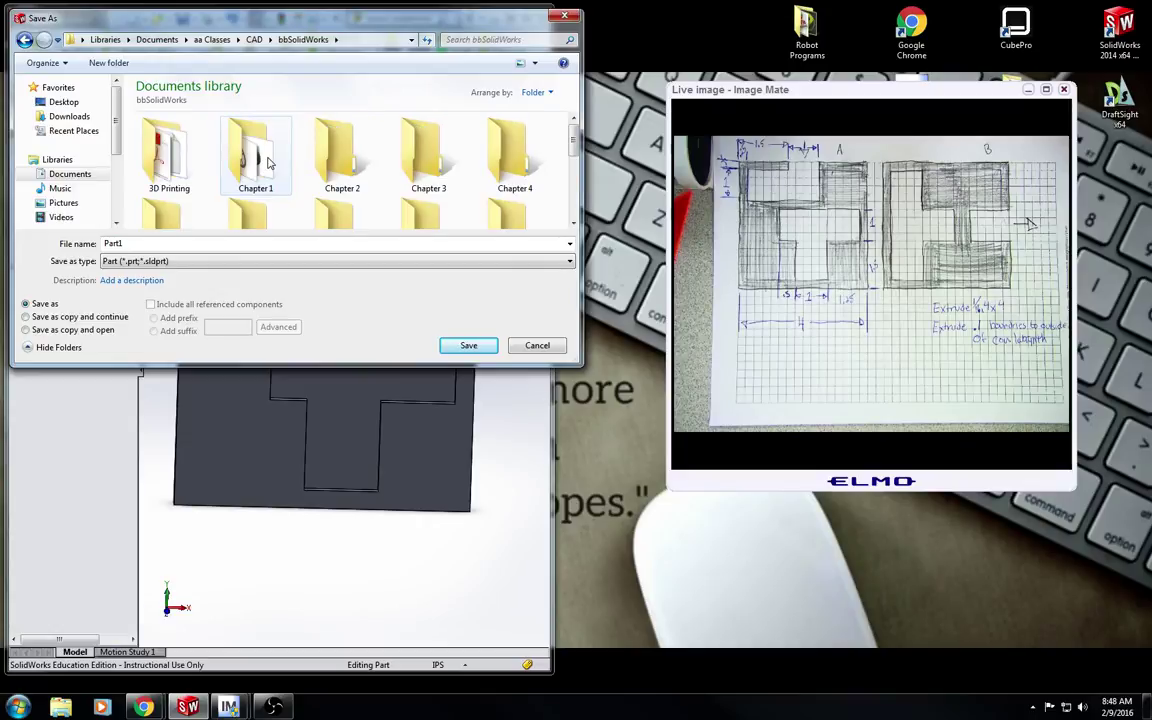
- Create a new folder named "Coin Labrynth" inside bbSolidWorks
scroll(165, 180, down, 3)
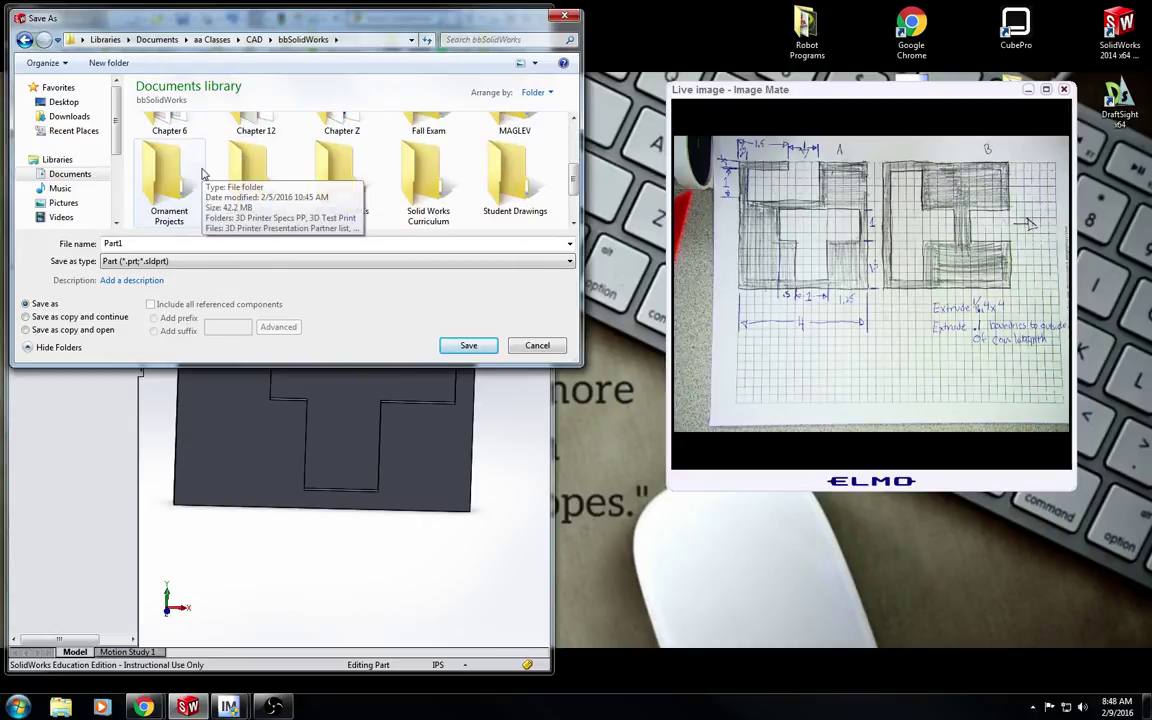
scroll(203, 175, down, 2)
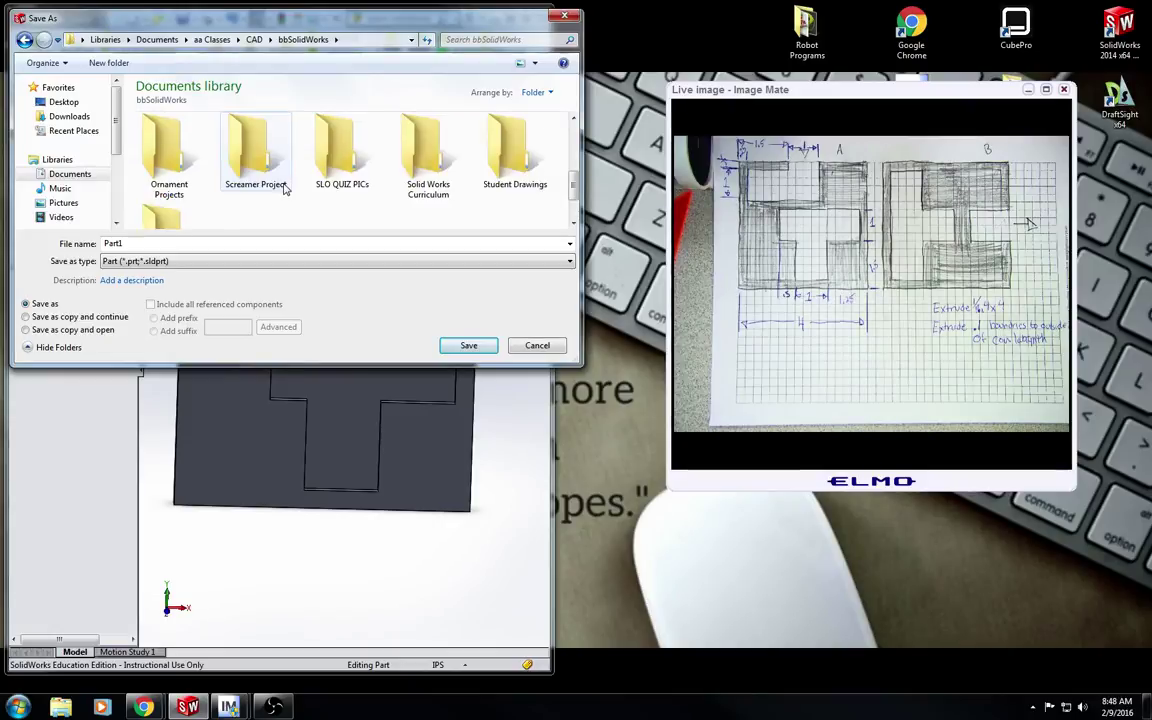
scroll(285, 190, down, 2)
right_click(283, 198)
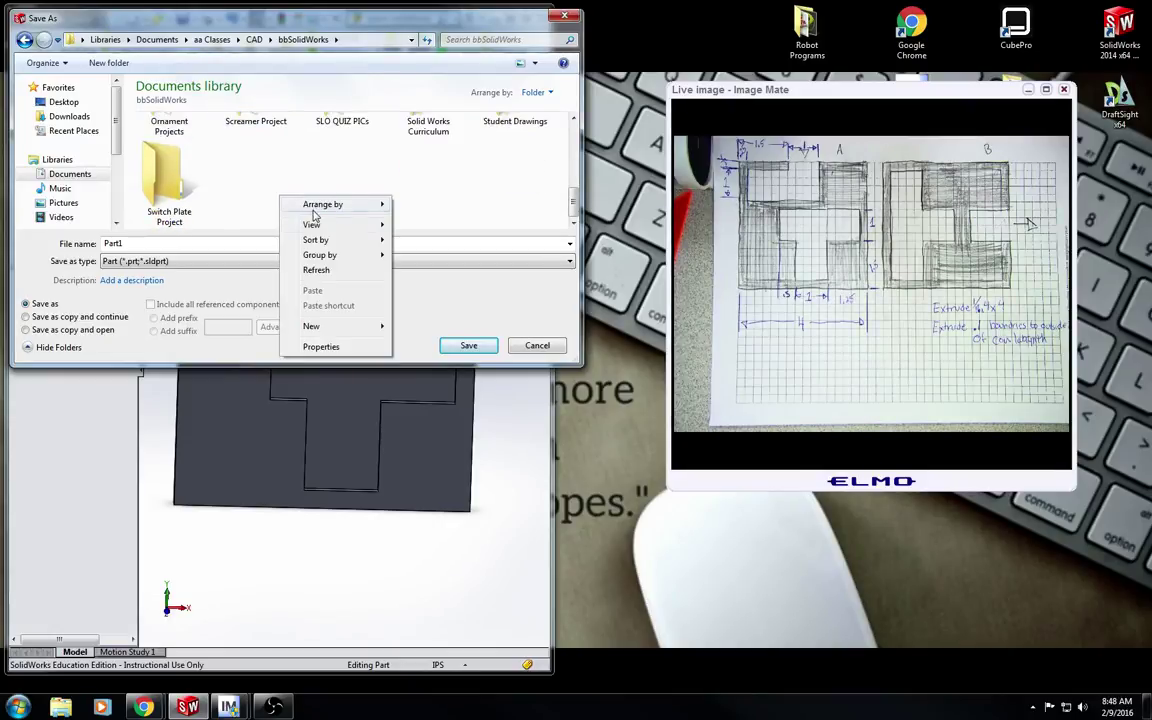
click(447, 329)
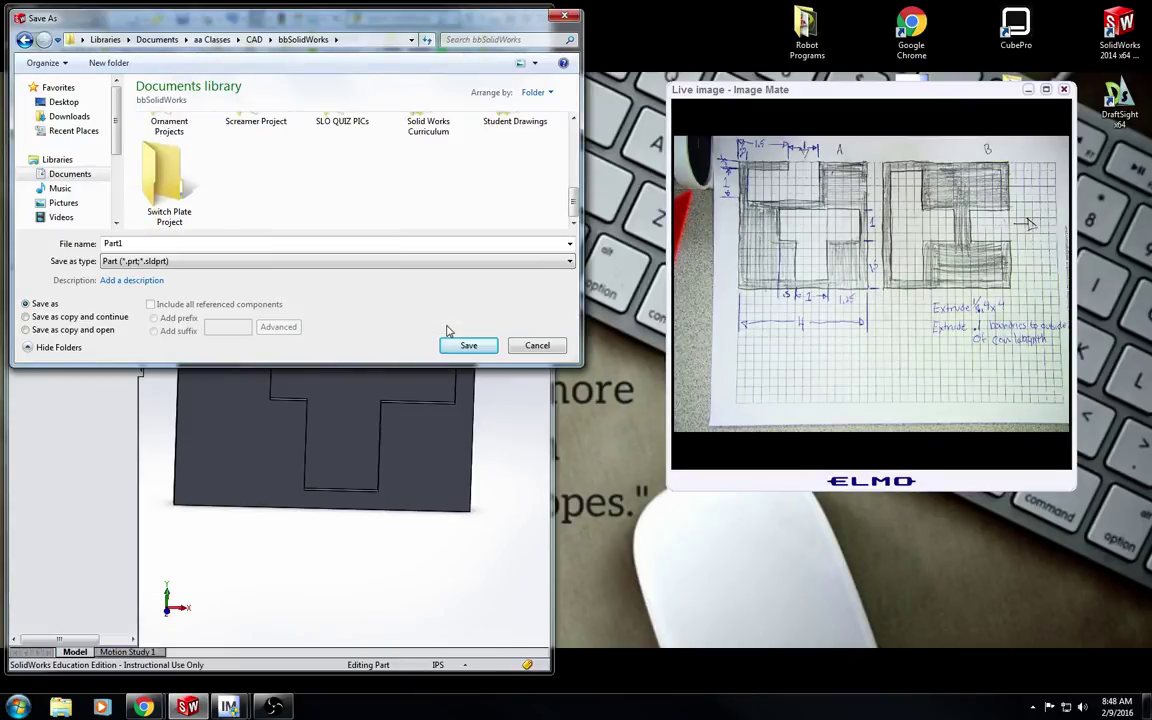
text(Co)
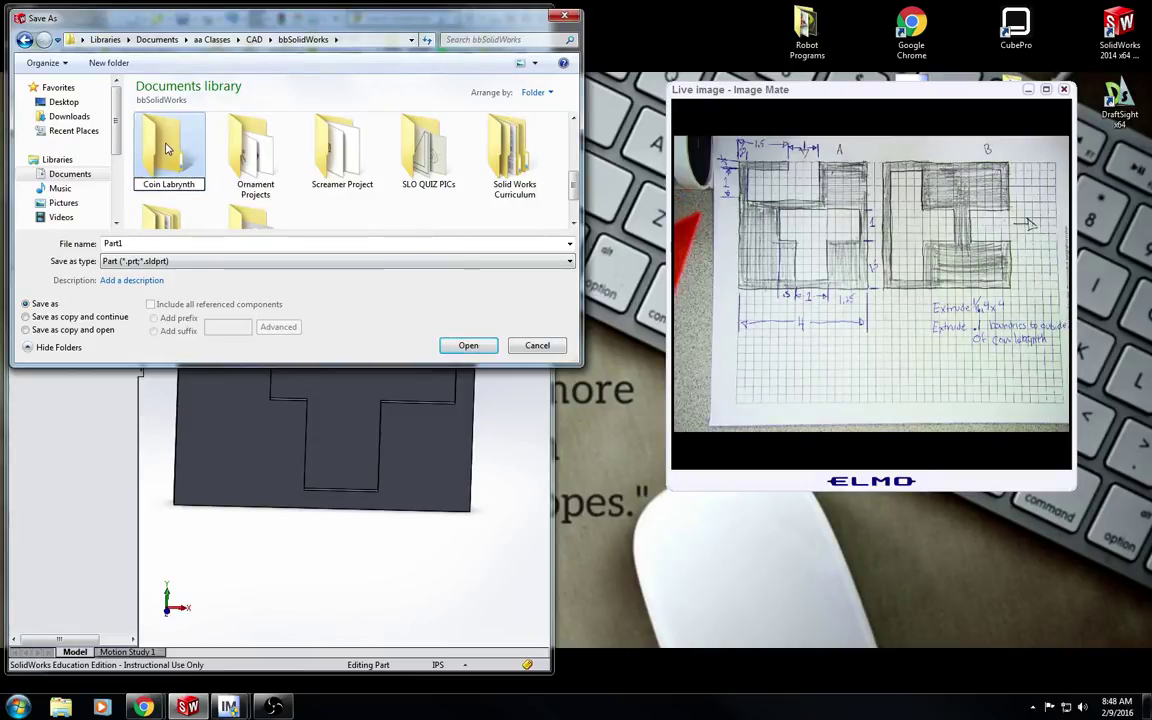
- Save the part as "Good Side 1" in the Coin Labrynth folder
scroll(200, 180, down, 2)
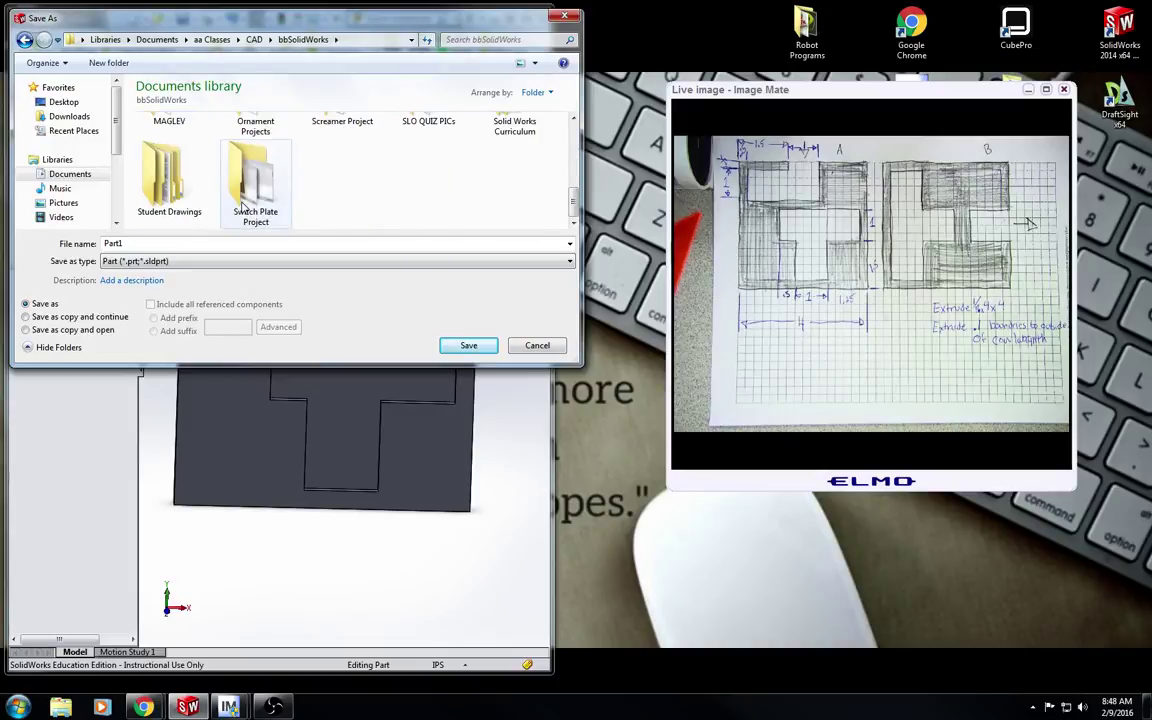
scroll(242, 206, up, 4)
scroll(386, 185, down, 1)
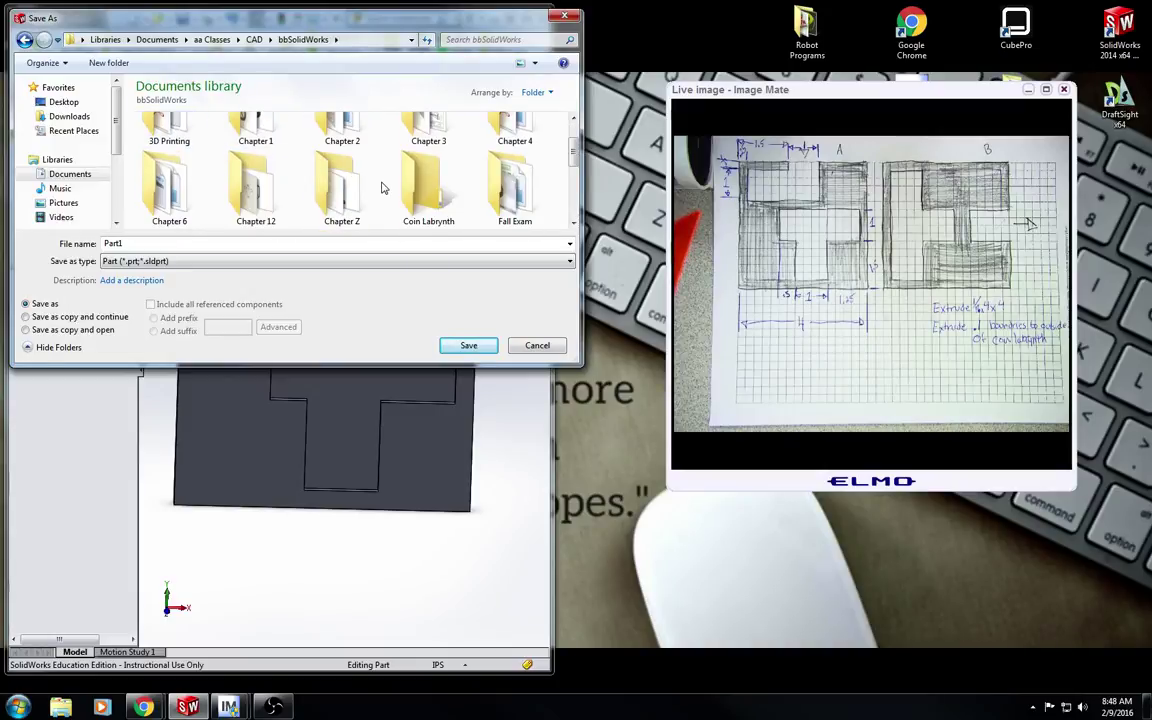
click(433, 188)
double_click(433, 188)
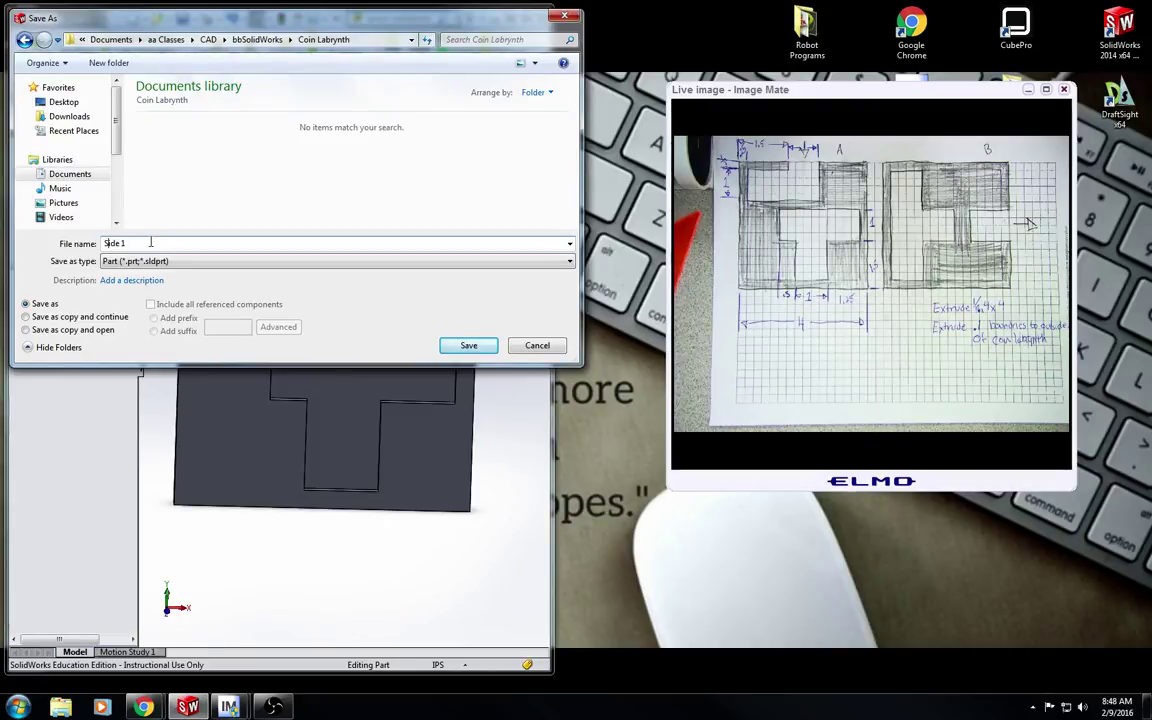
text(C)
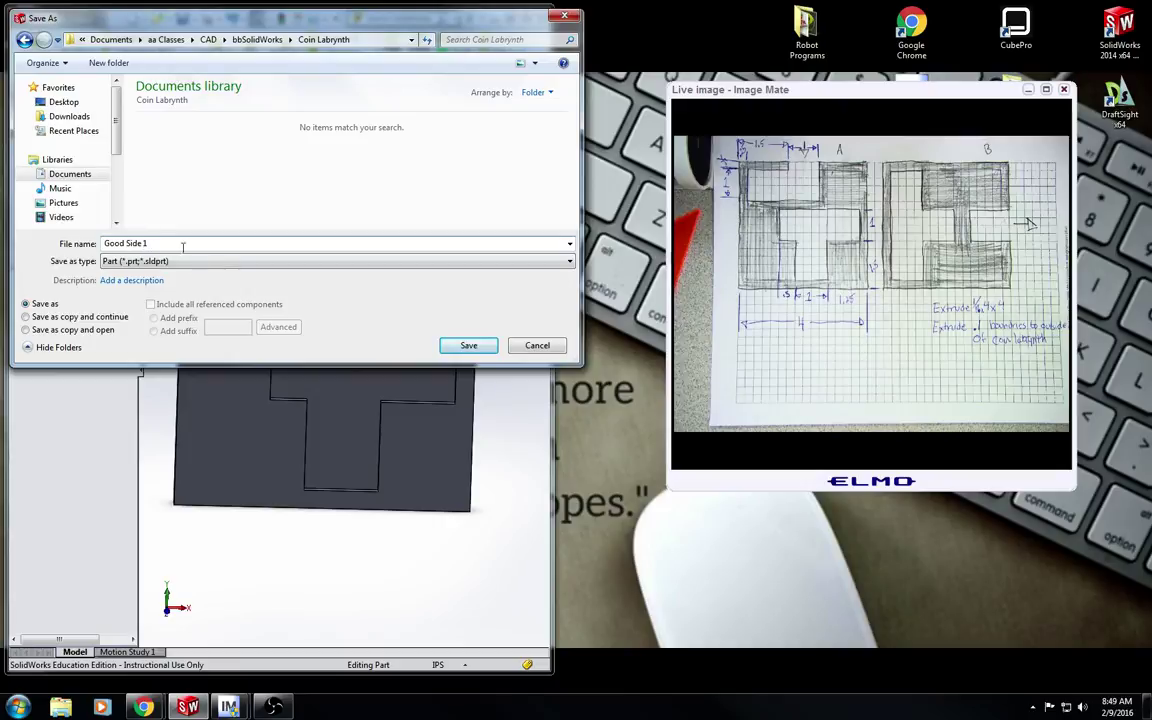
click(462, 346)
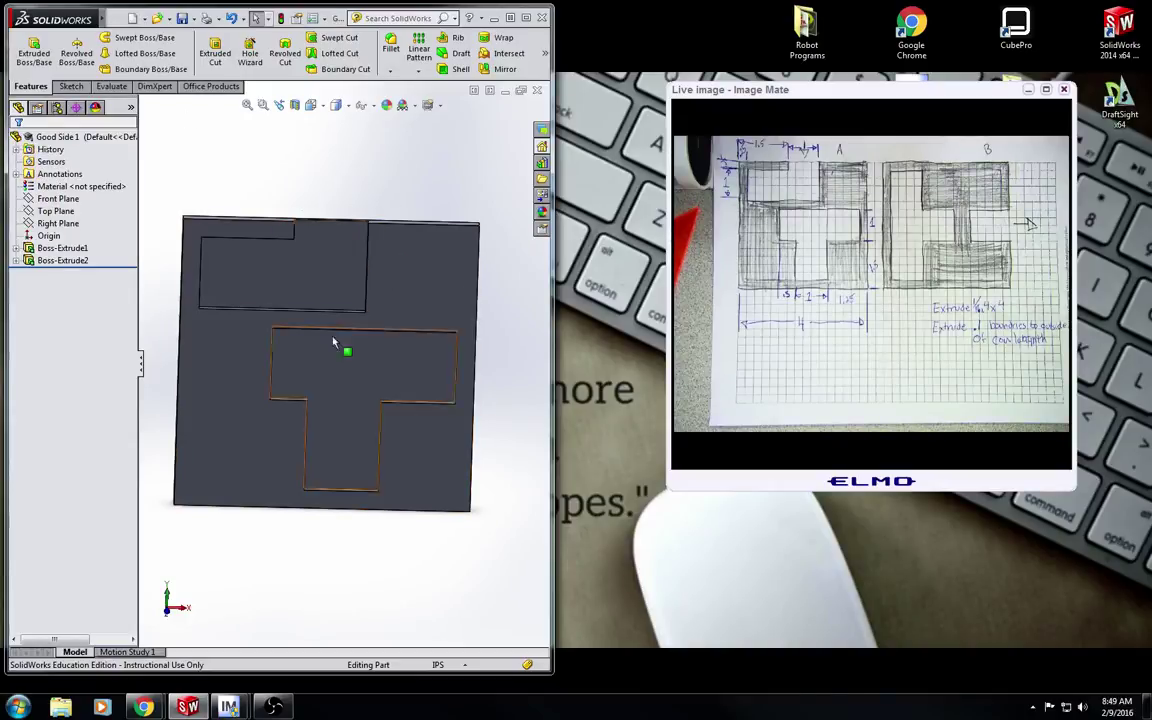
- Minimize the saved part's window and create a new part document
click(507, 95)
click(117, 18)
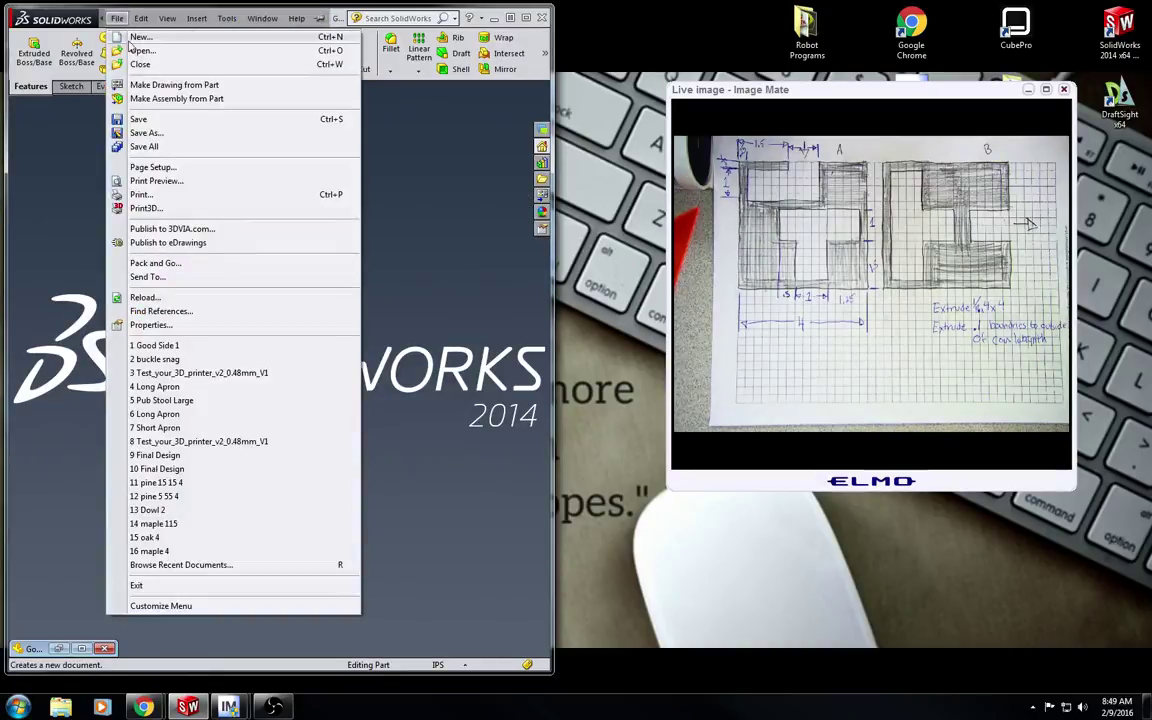
click(139, 37)
double_click(252, 233)
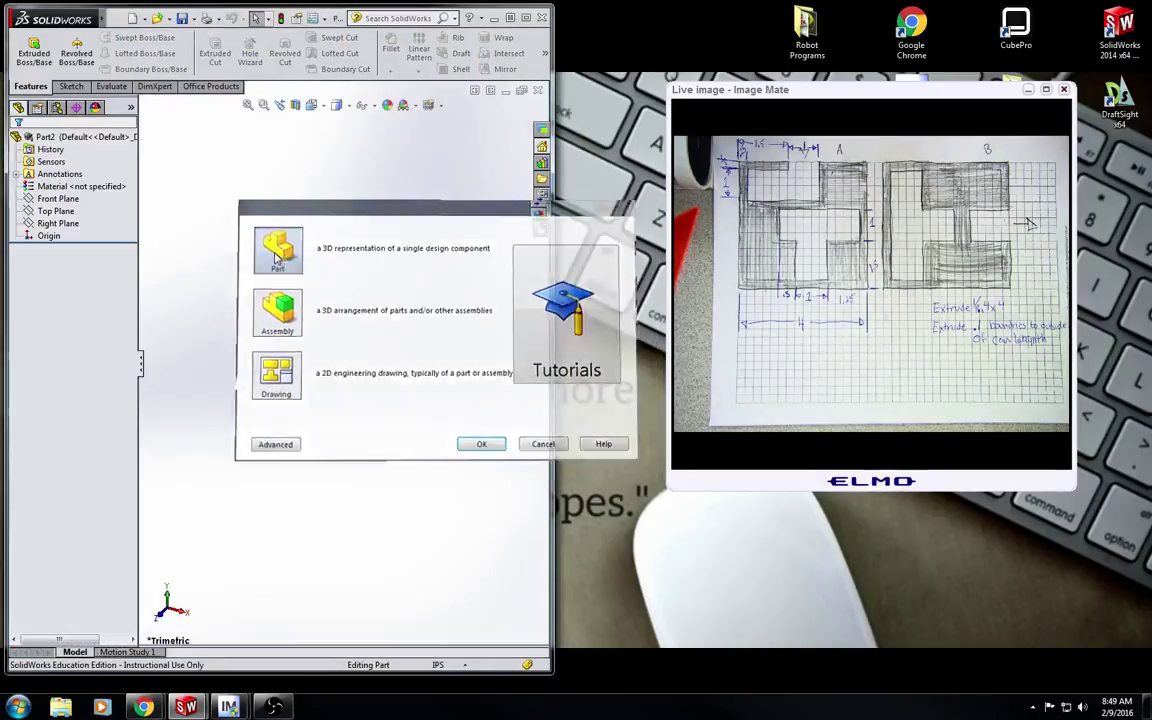
- Start an extruded boss on the Front Plane and sketch a center rectangle about 4.4 by 4.33 in at the origin
click(33, 52)
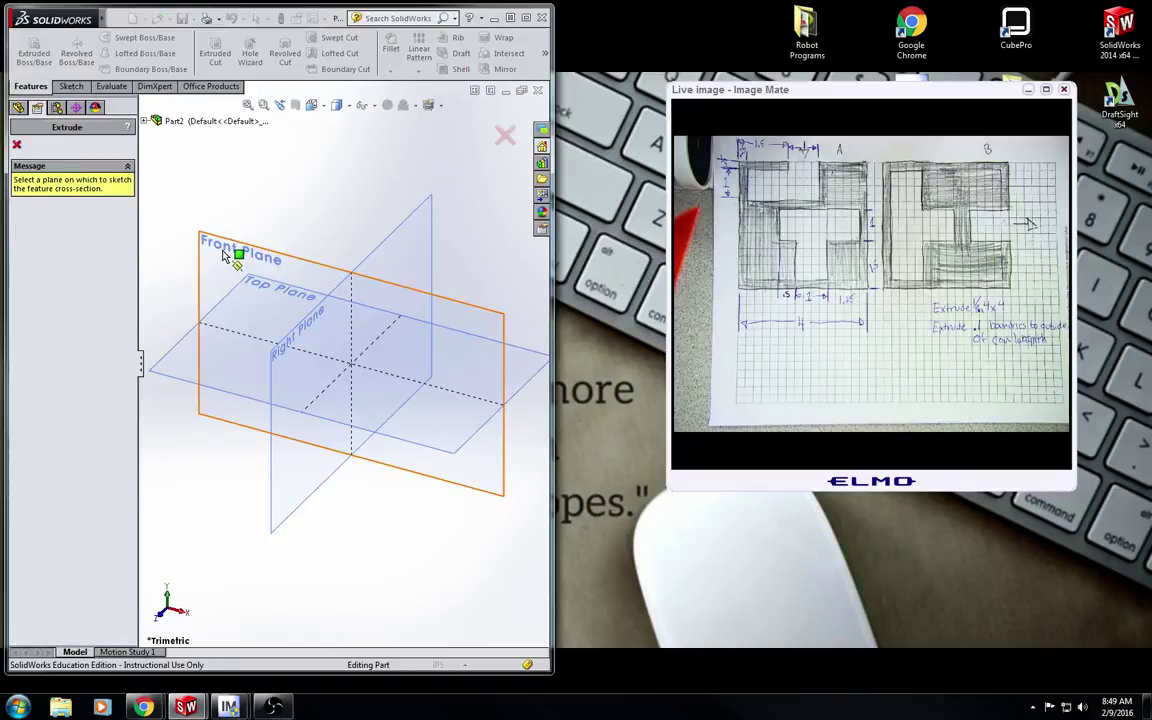
click(248, 250)
click(97, 52)
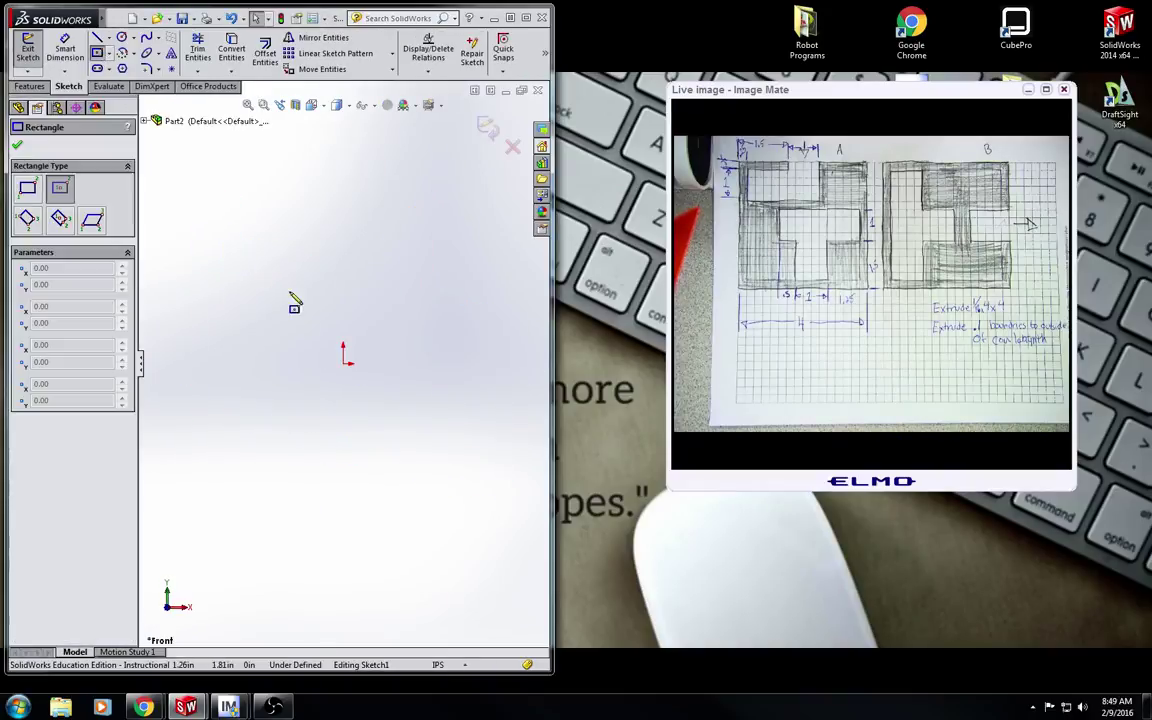
drag(343, 362, 208, 232)
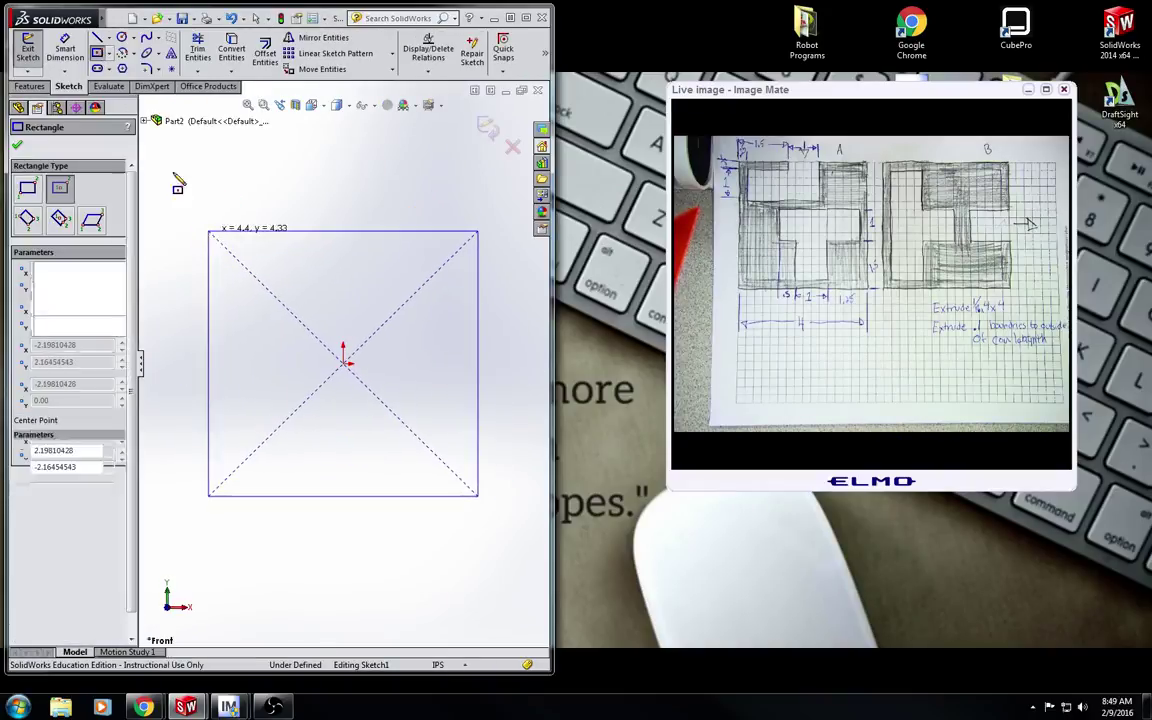
- Dimension the rectangle's width and height to 4 in each
click(65, 50)
click(262, 231)
click(280, 168)
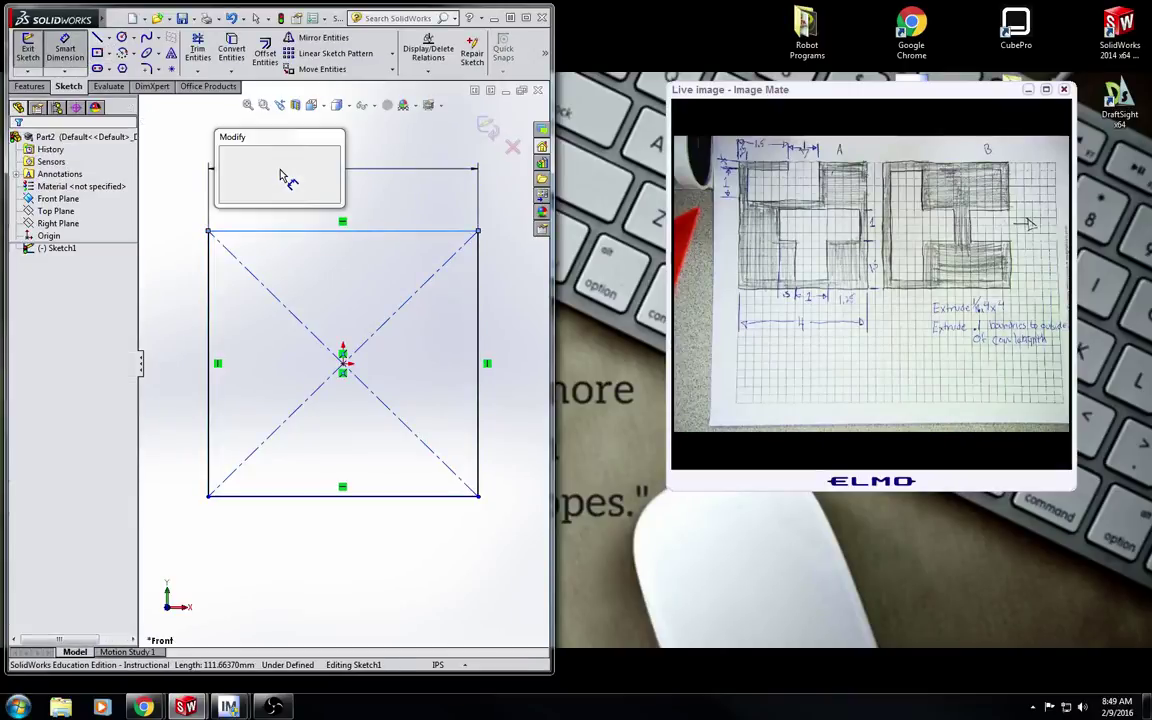
key(Return)
click(478, 300)
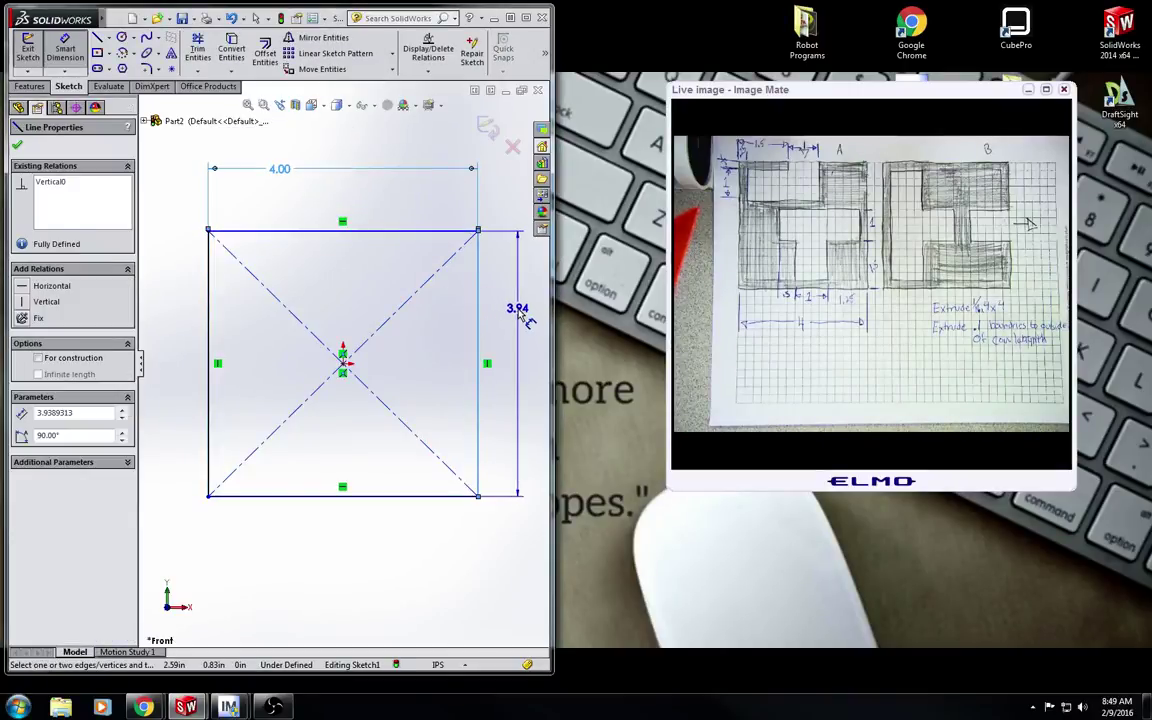
click(516, 310)
key(Return)
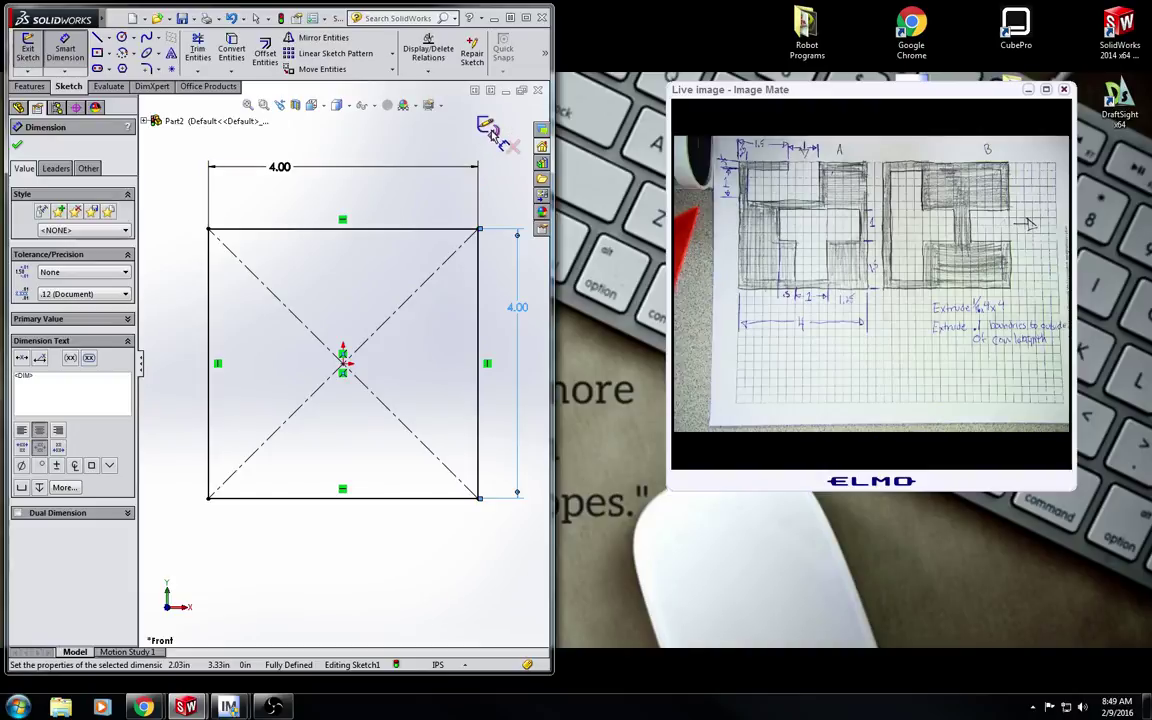
- Finish the sketch and extrude the square 1/16 in as a blind boss
key(Escape)
text(e0.0625)
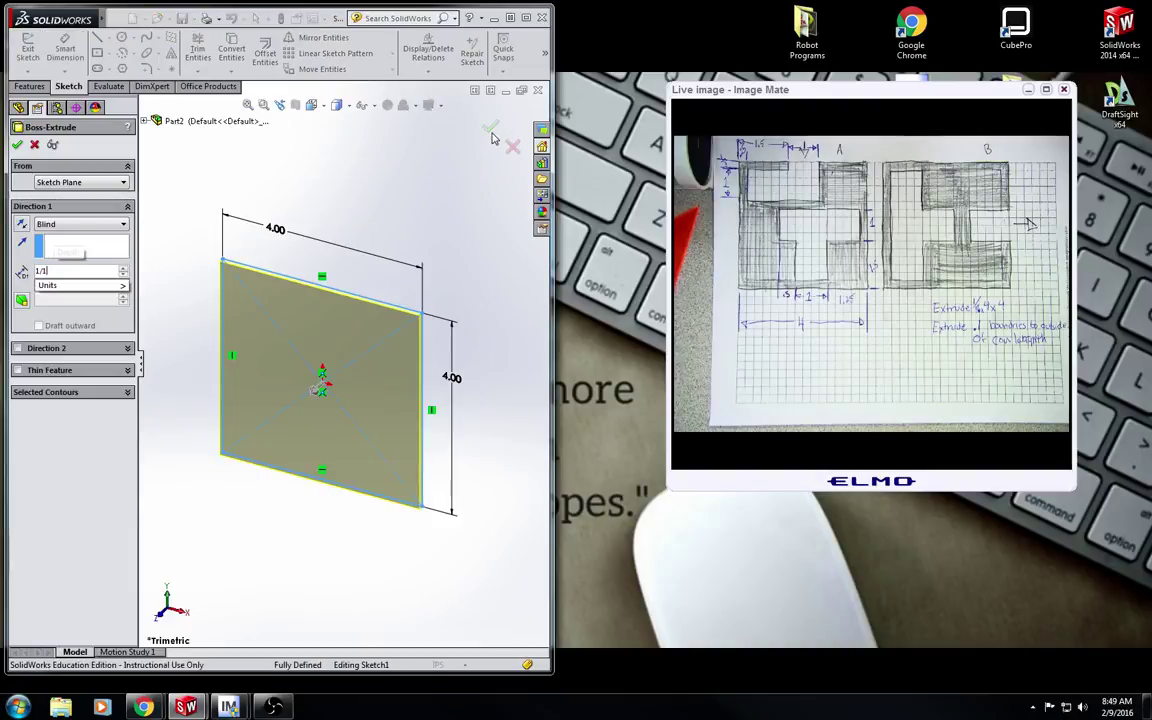
key(Return)
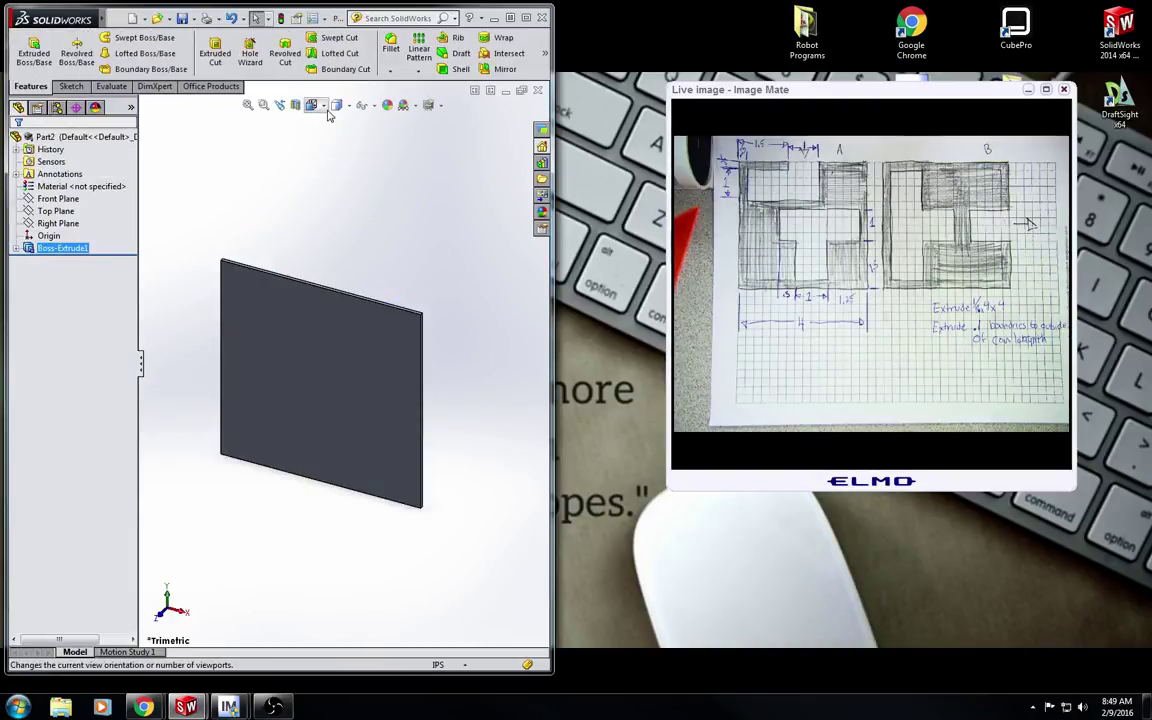
- Start a boss sketch on the plate's front face and draw a closed sideways-T outline about 2.92 in tall, its stem pointing toward the origin
click(312, 105)
click(326, 179)
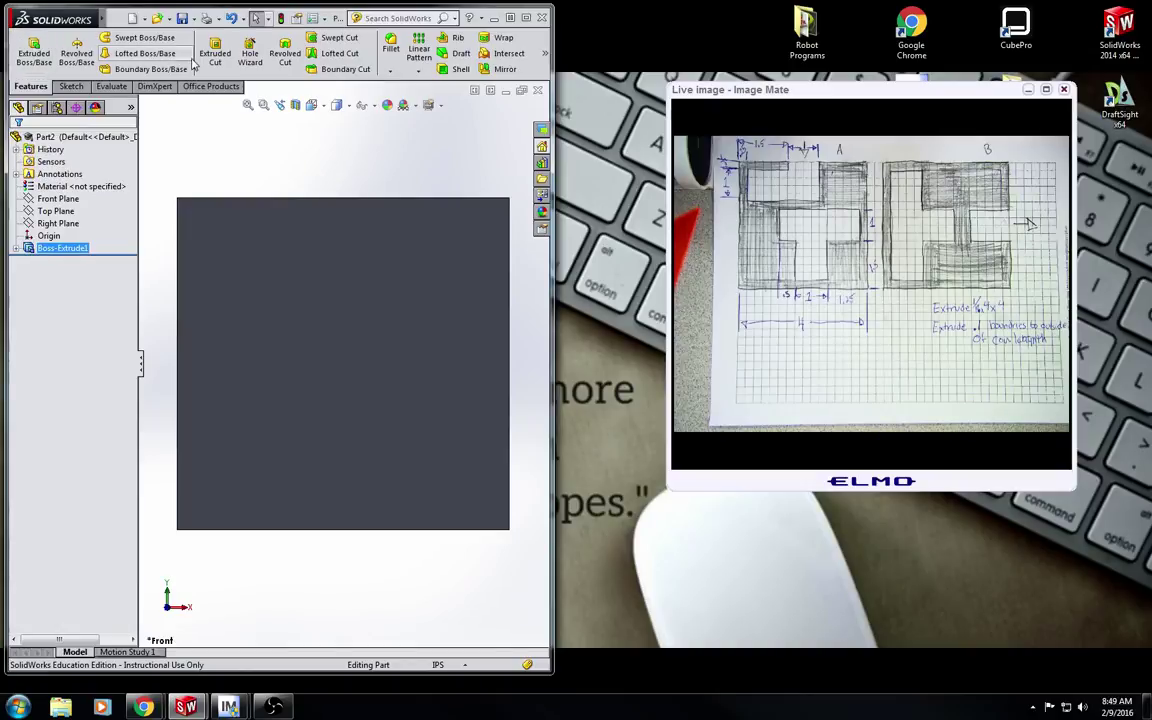
click(33, 60)
click(280, 270)
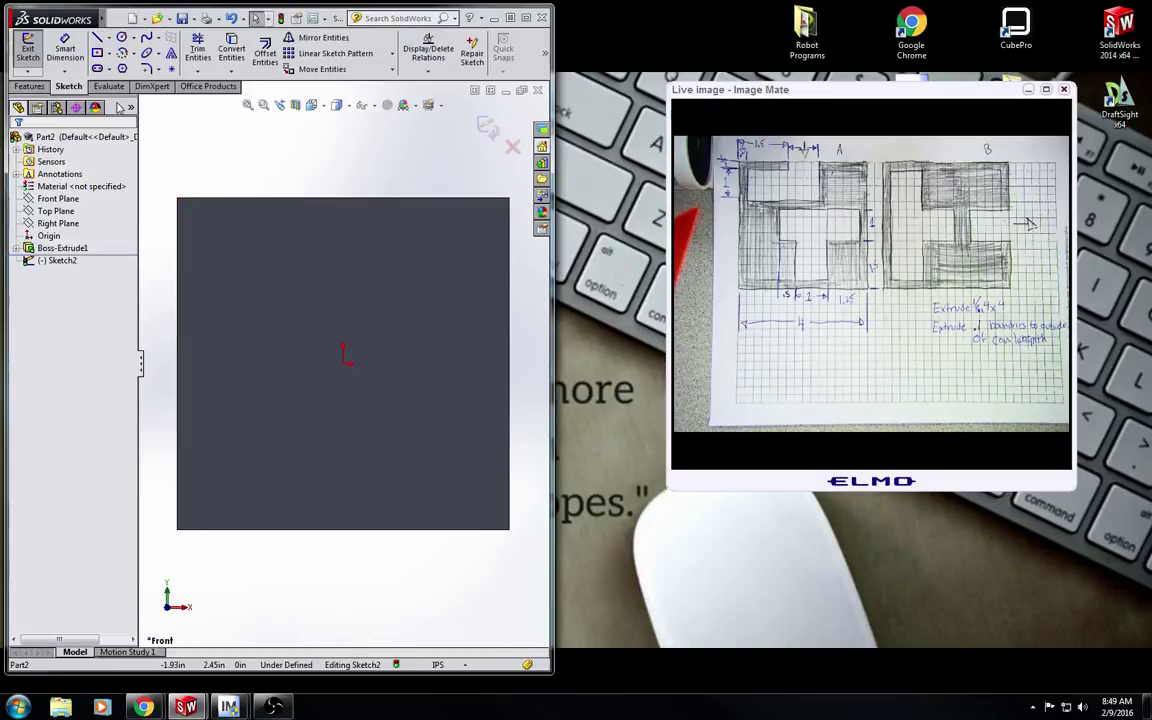
click(97, 38)
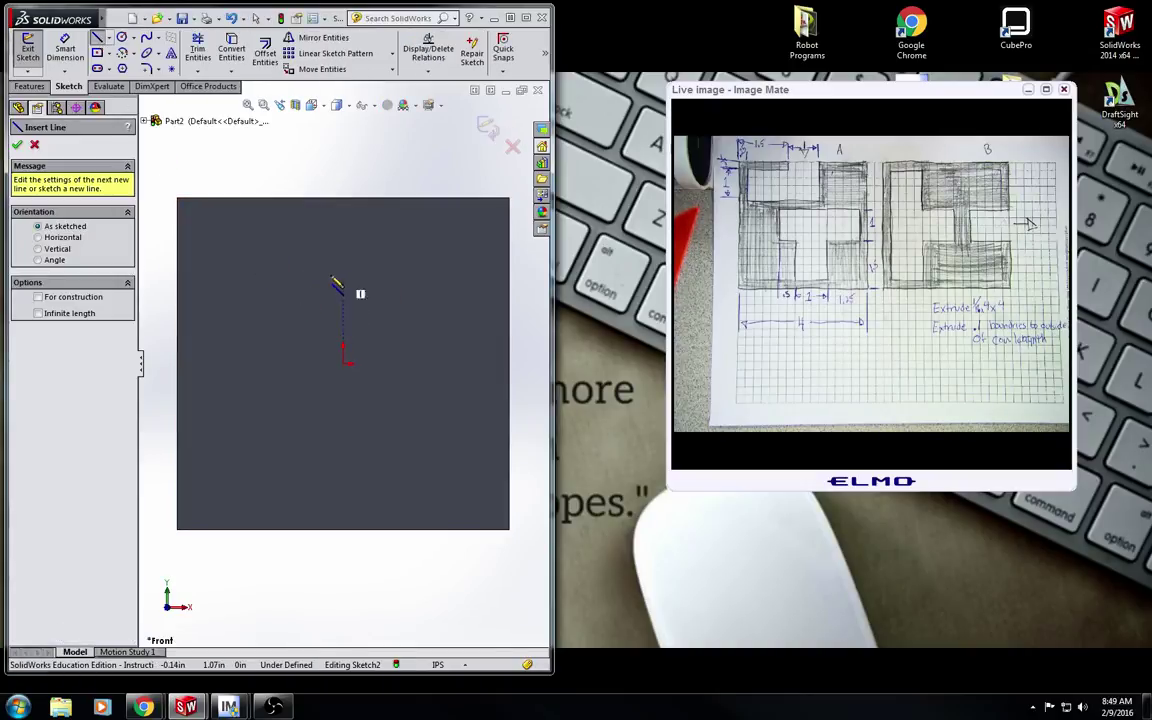
click(215, 237)
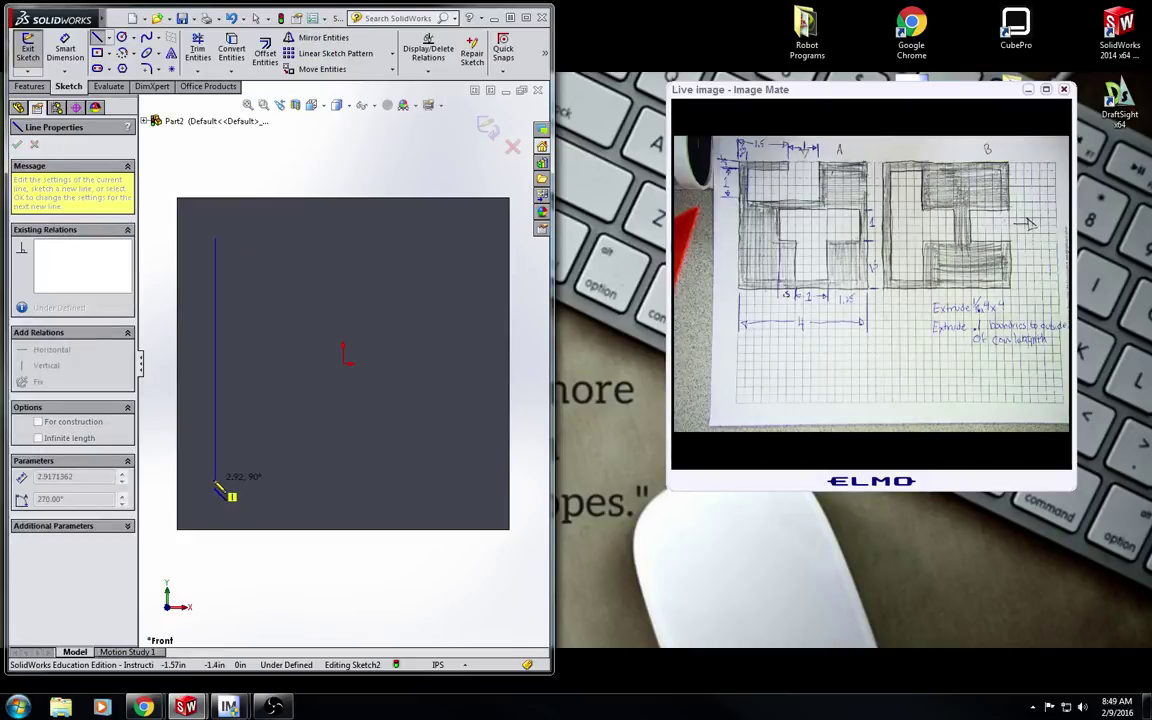
click(215, 480)
click(275, 480)
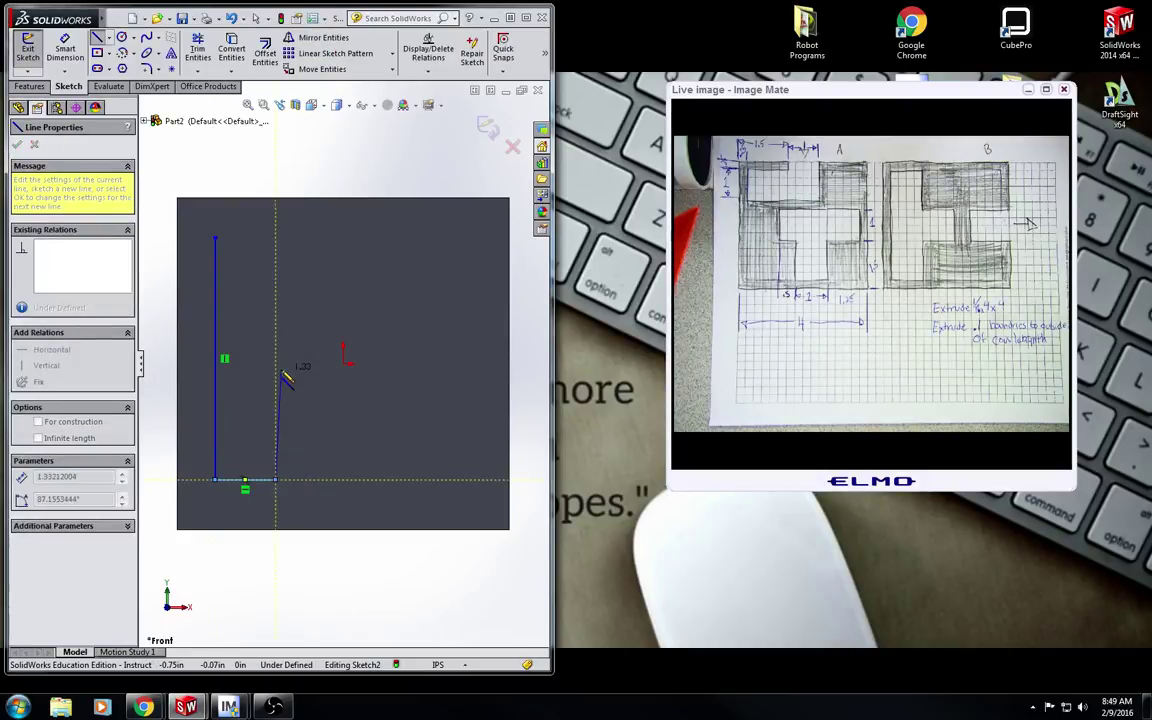
click(275, 370)
click(321, 370)
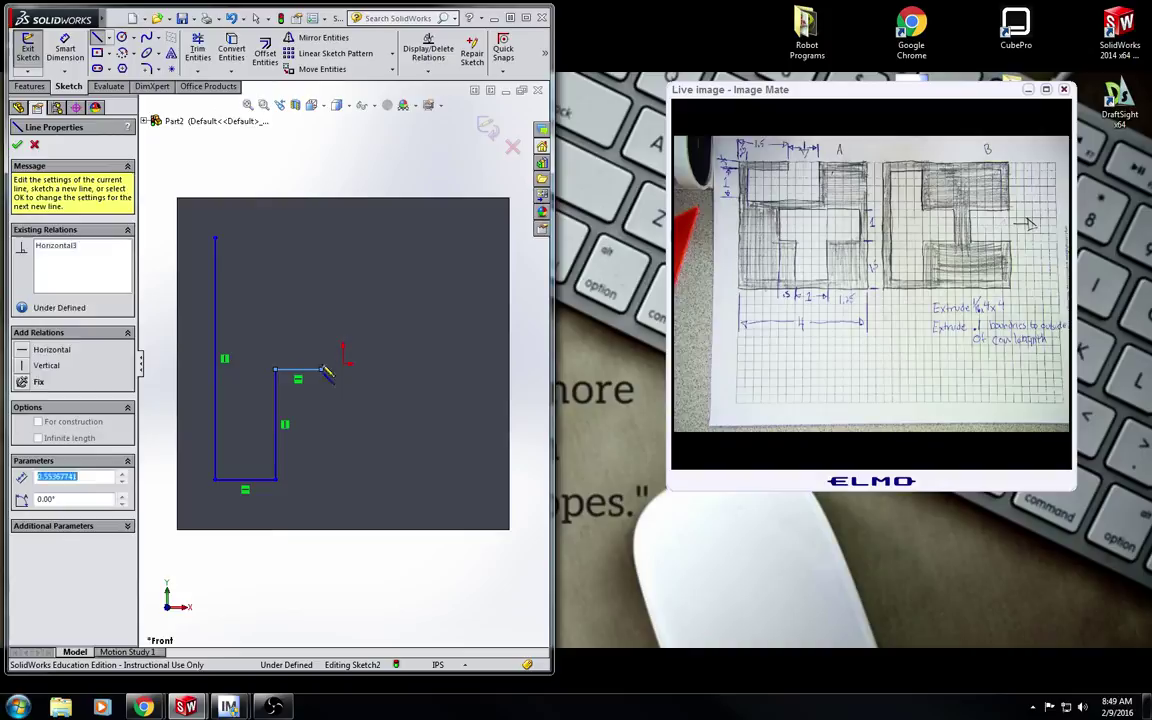
click(321, 305)
click(276, 305)
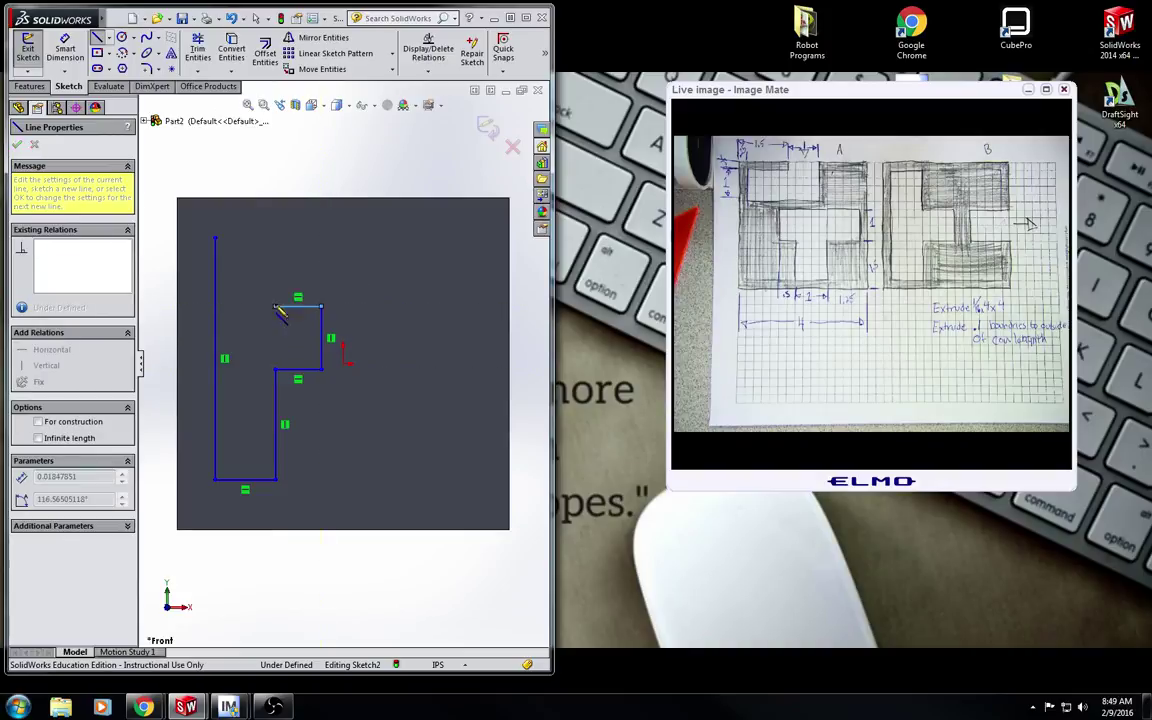
click(276, 237)
click(215, 237)
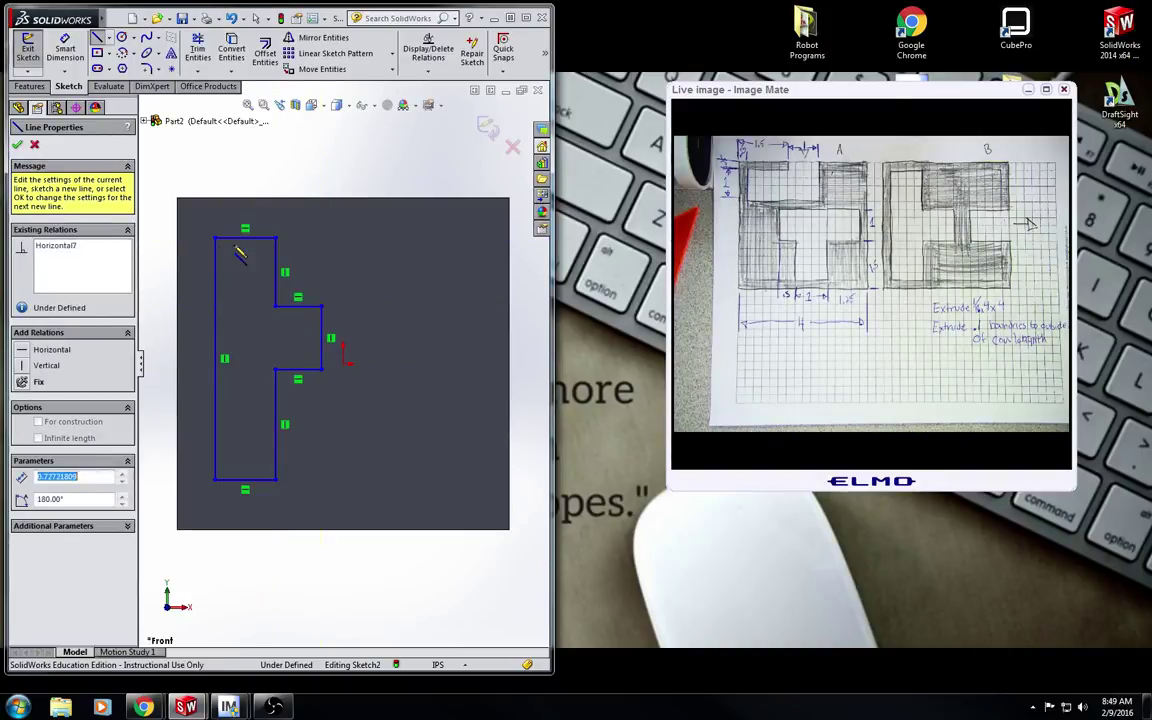
- Sketch a three-line rectangular notch about 1.14 in deep, open at the plate's right edge and level with the T's stem
click(520, 328)
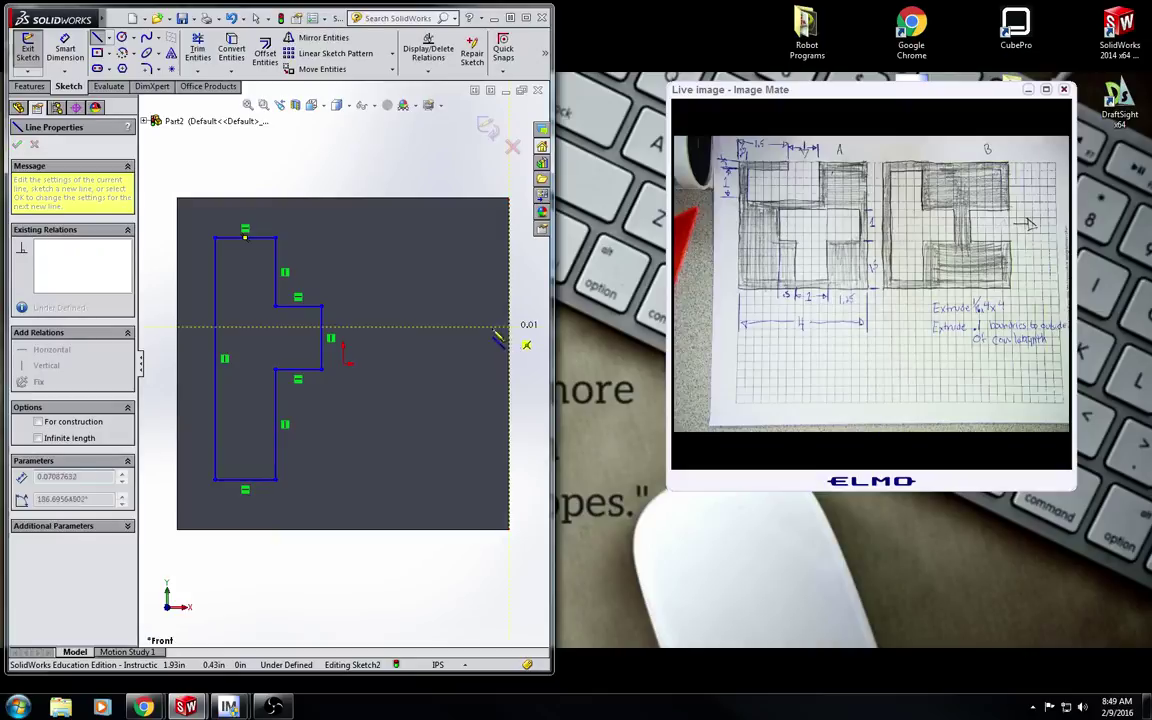
click(415, 327)
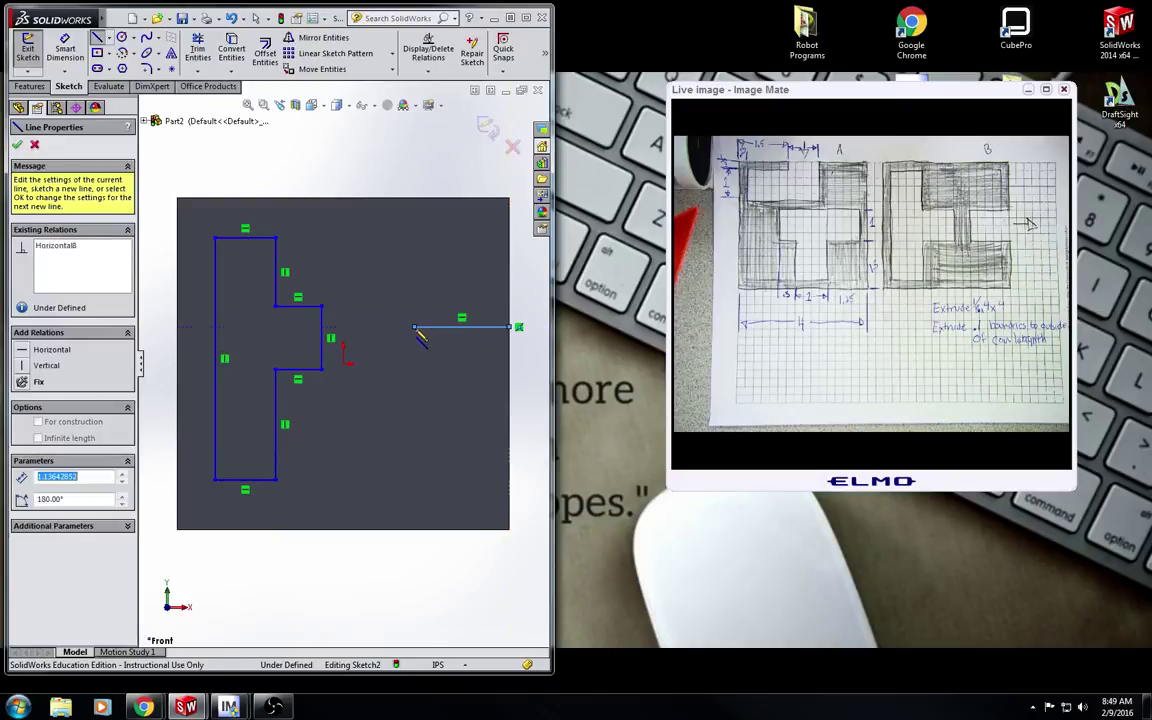
click(415, 388)
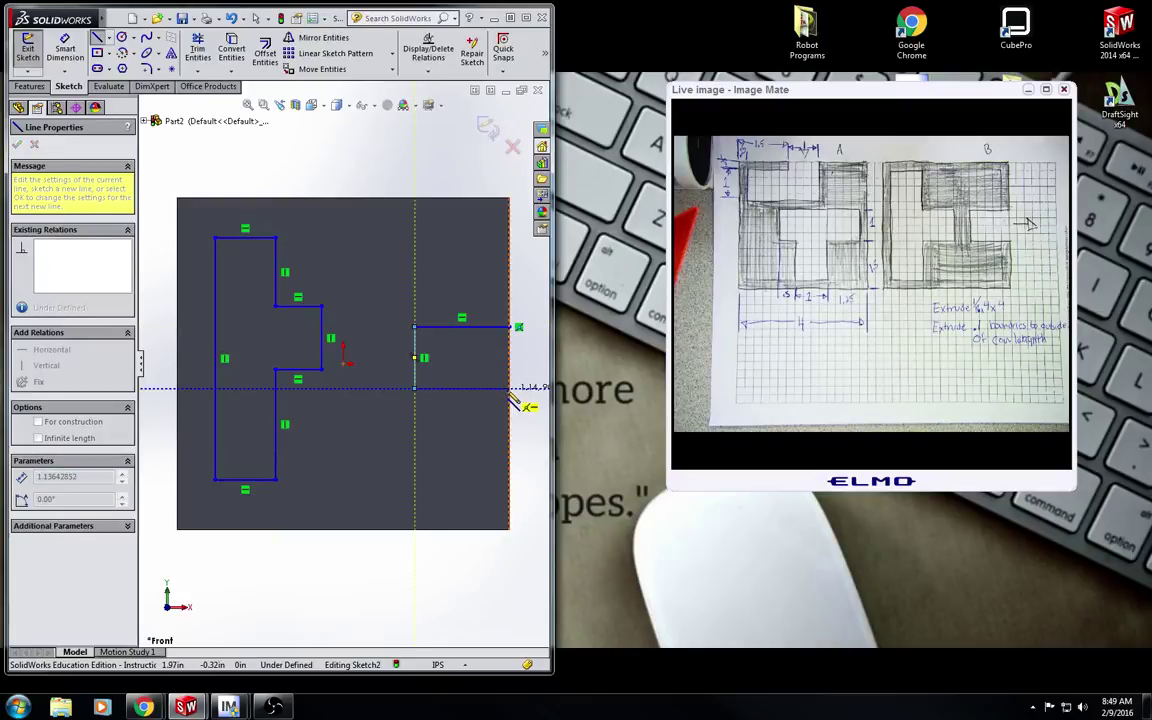
click(518, 389)
key(Escape)
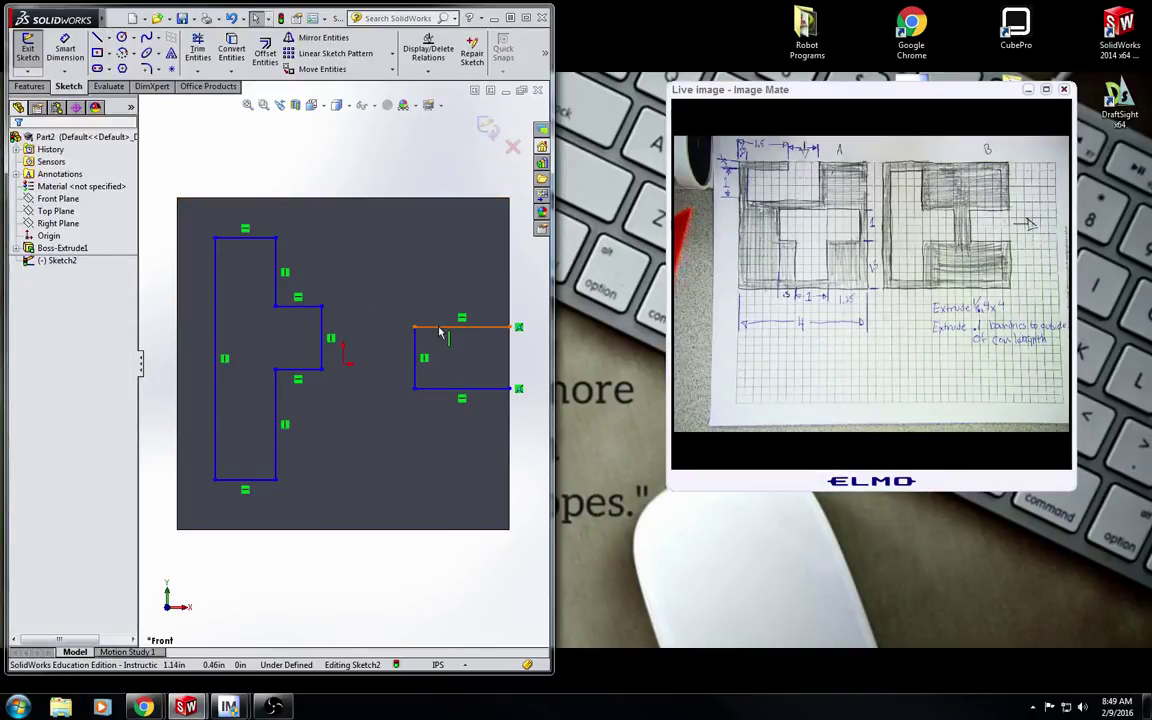
- Make the notch's upper and lower lines collinear with the matching horizontal lines of the T's stem
click(300, 307)
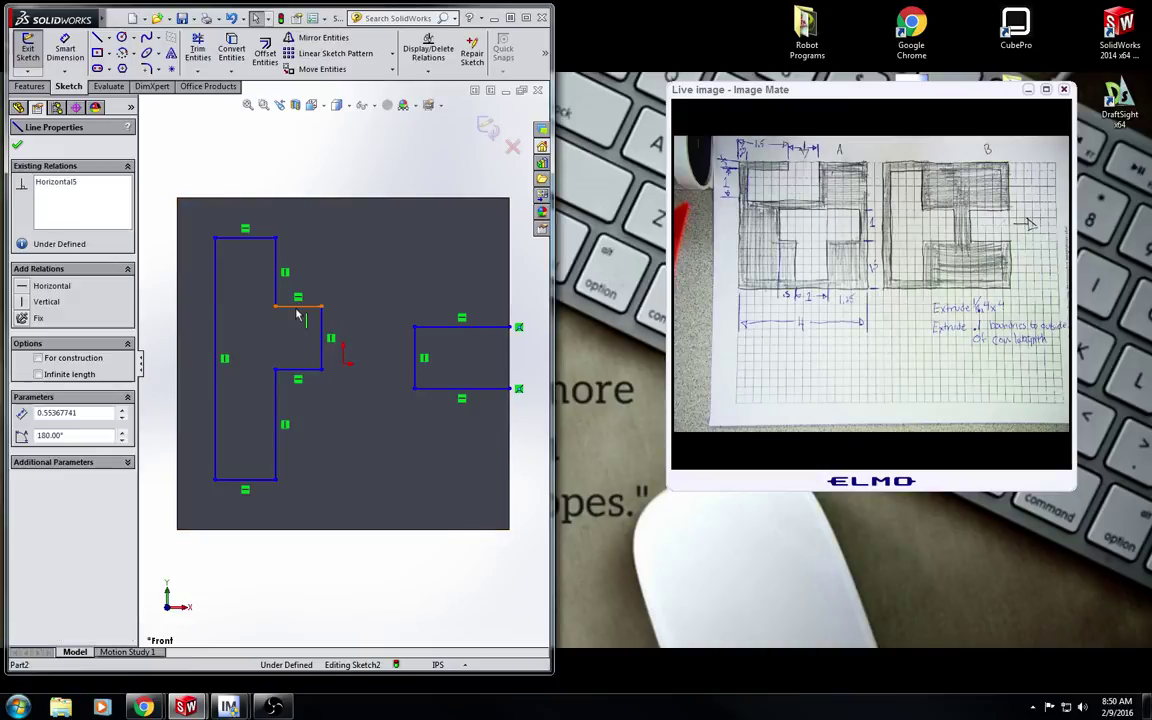
ctrl+click(440, 333)
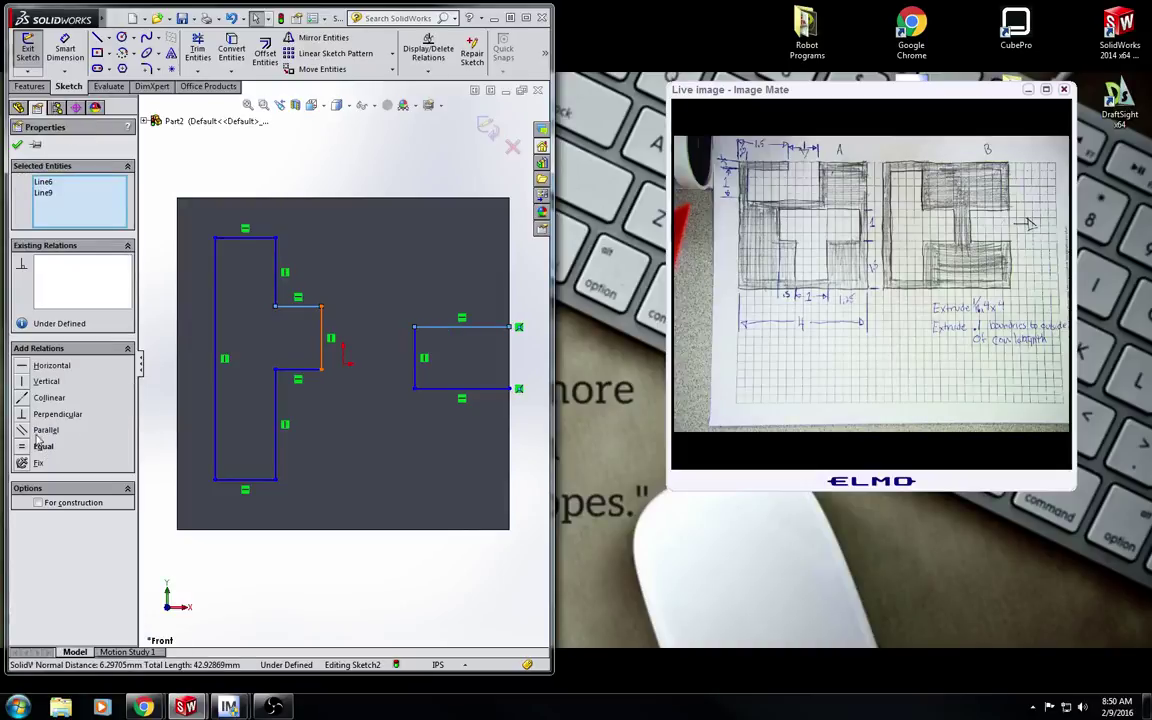
click(24, 400)
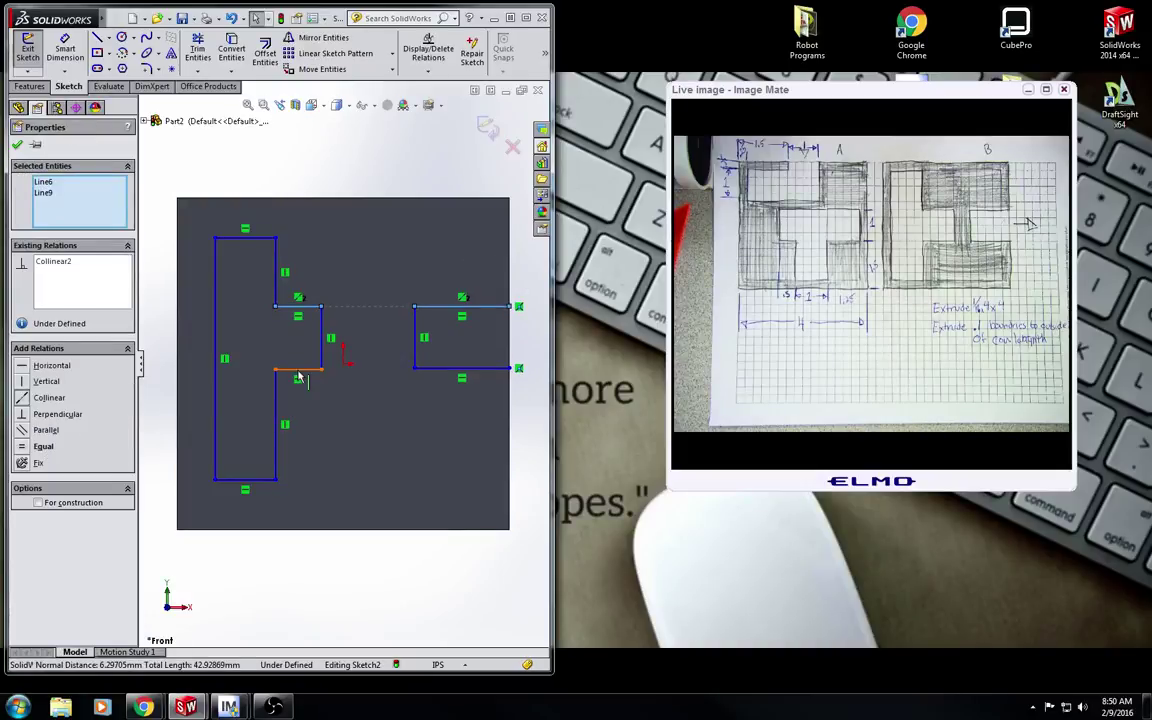
click(298, 378)
ctrl+click(445, 370)
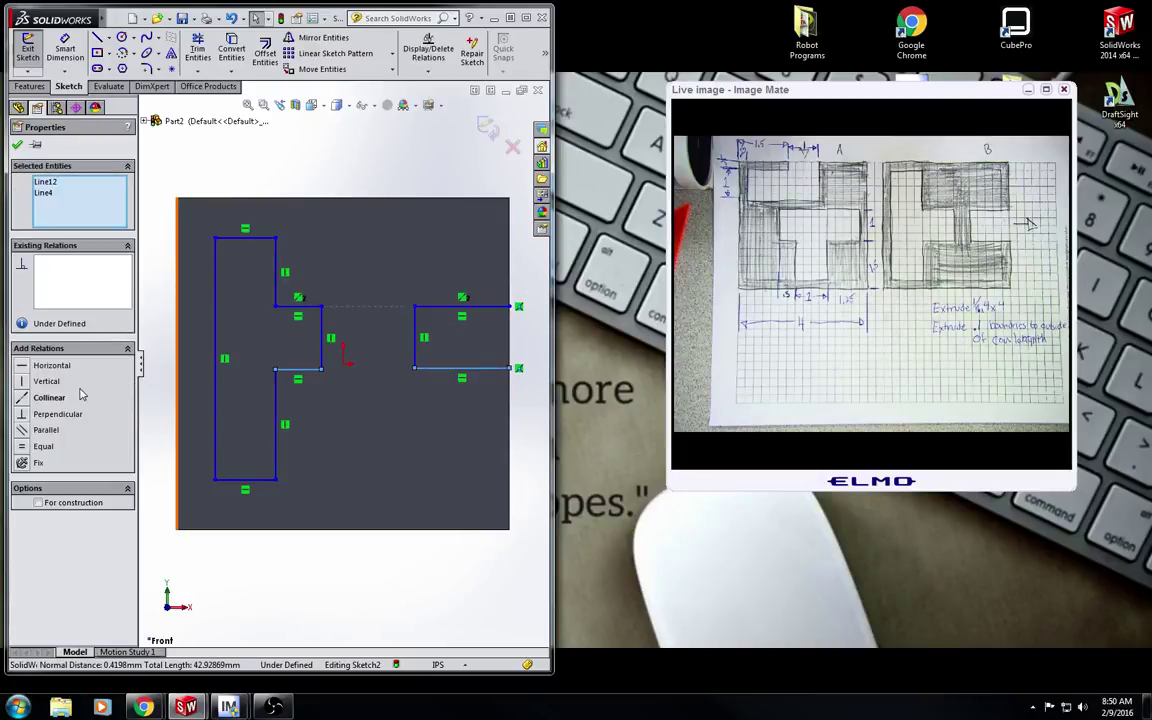
click(24, 398)
- Make the two vertical lines above and below the T's stem collinear
click(276, 262)
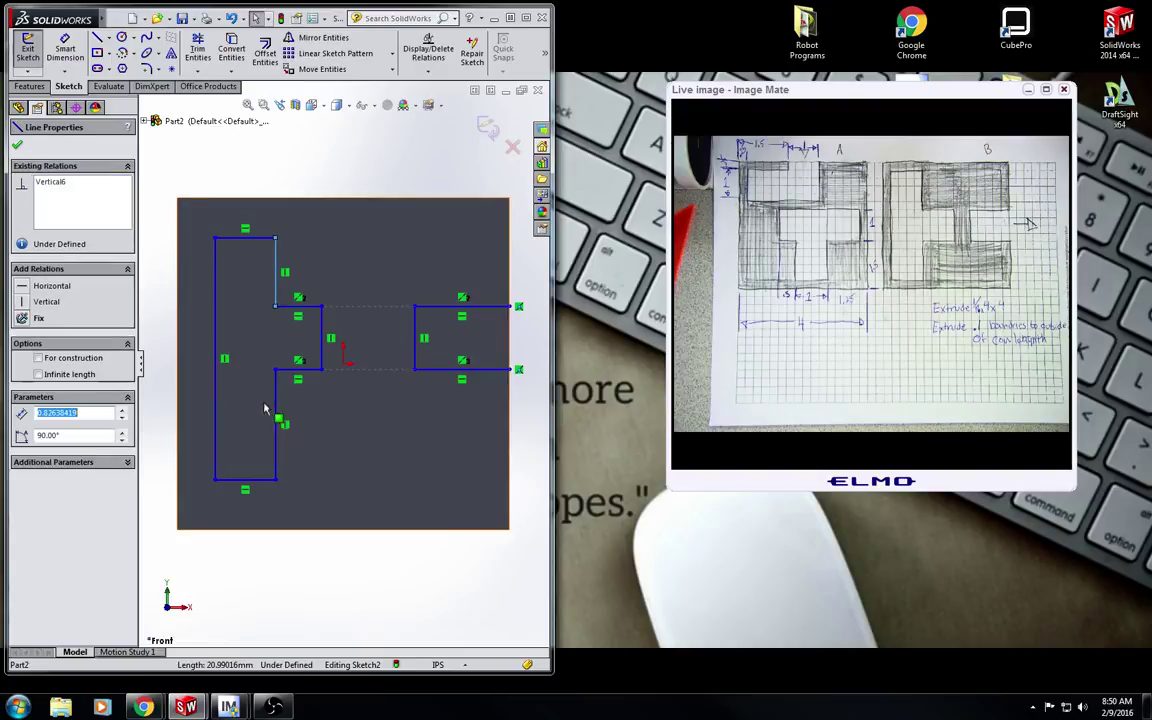
ctrl+click(276, 415)
click(24, 398)
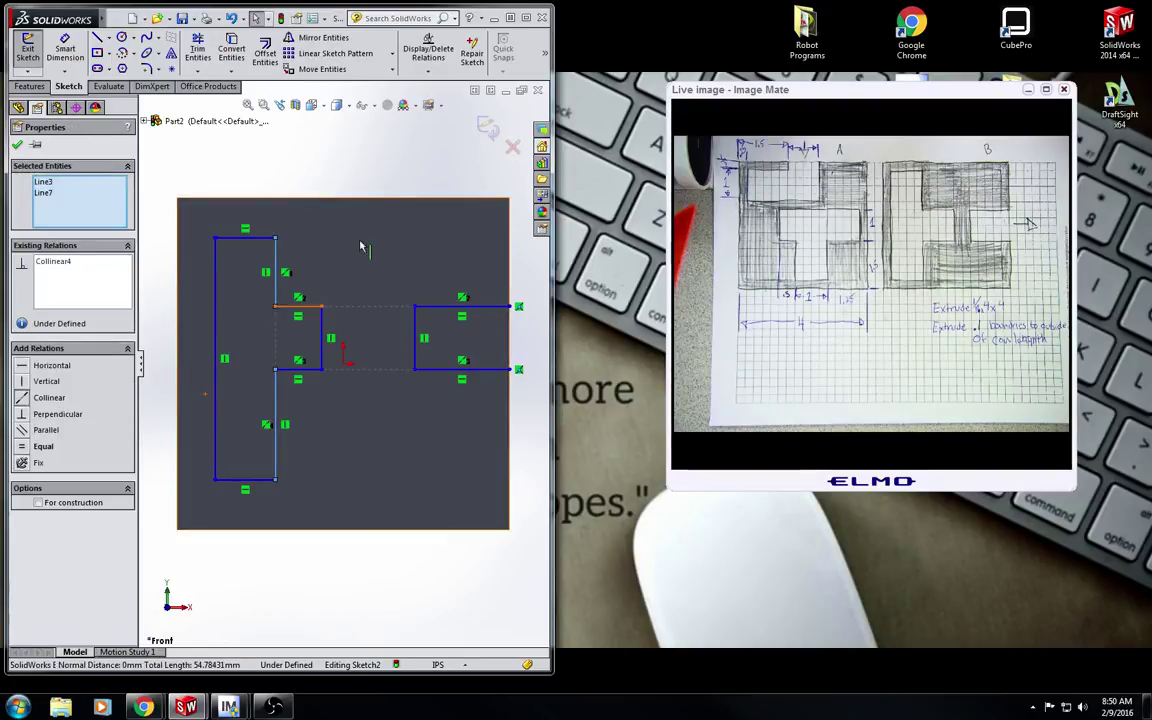
click(368, 178)
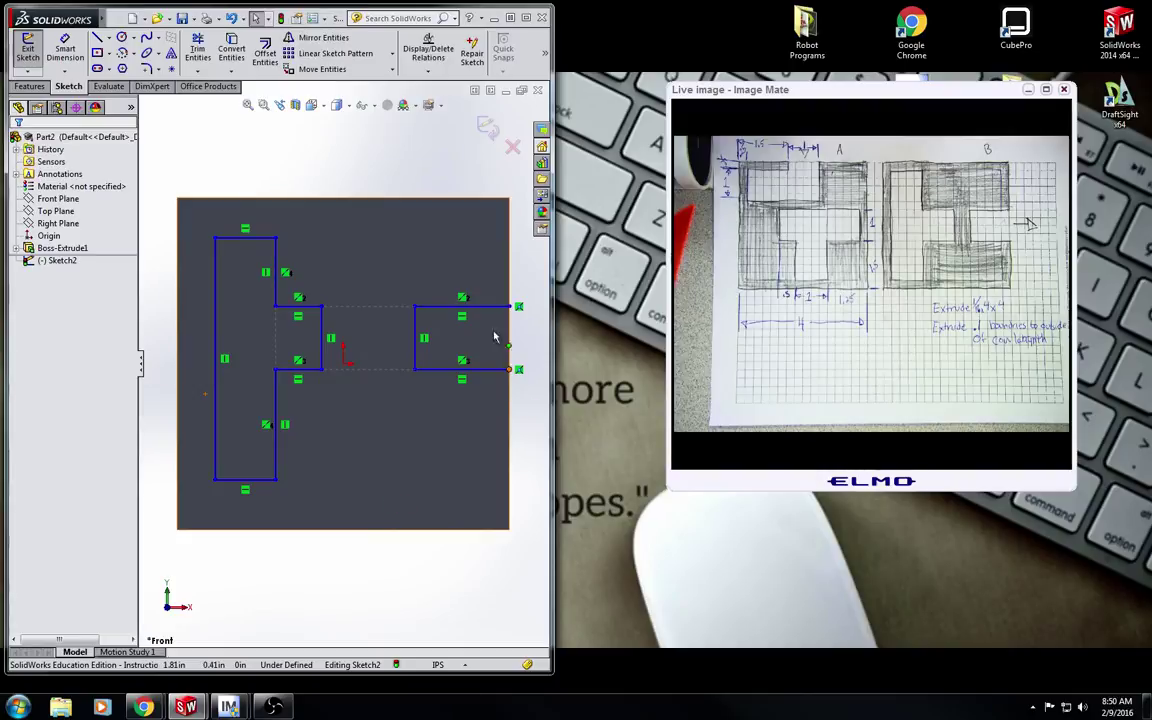
- Trace the plate's outer edges with lines from the notch's upper corner around to its lower corner, leaving the notch open
click(97, 37)
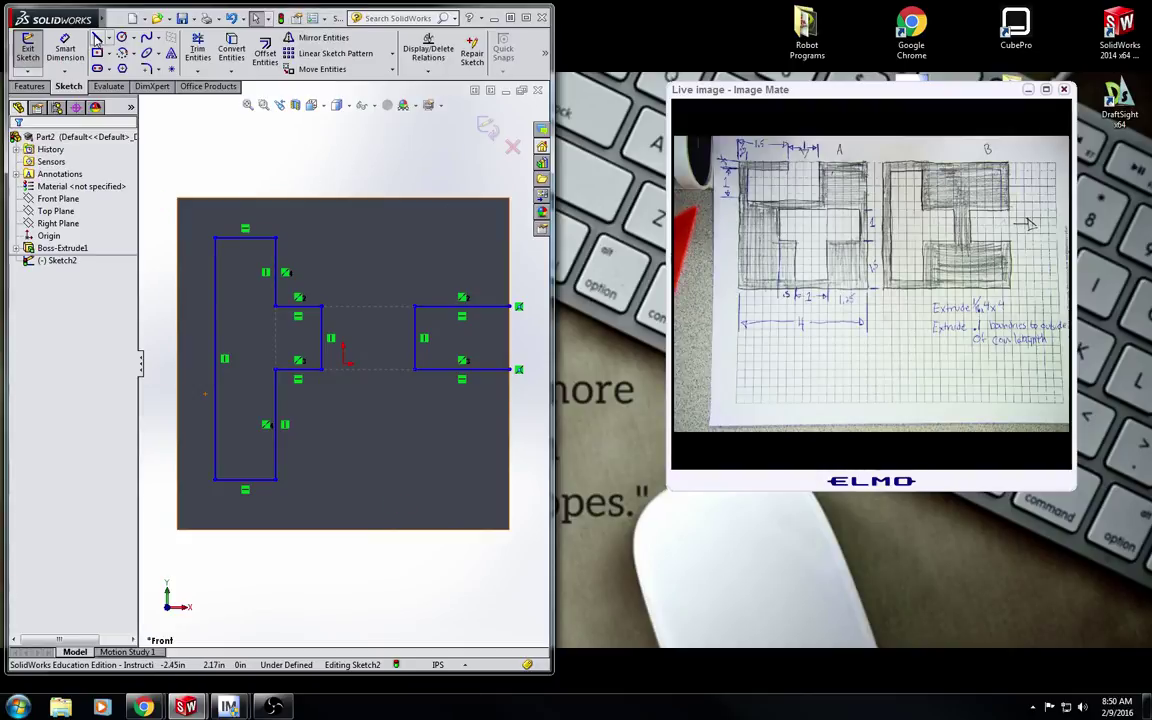
click(510, 306)
click(509, 199)
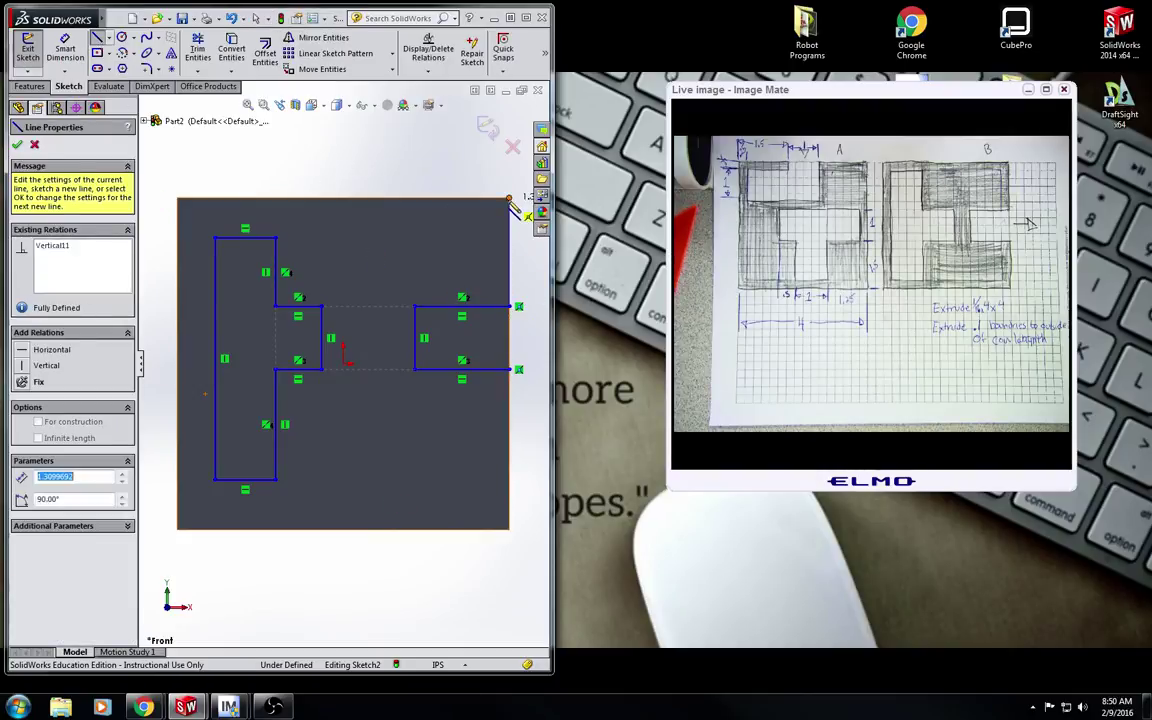
click(177, 197)
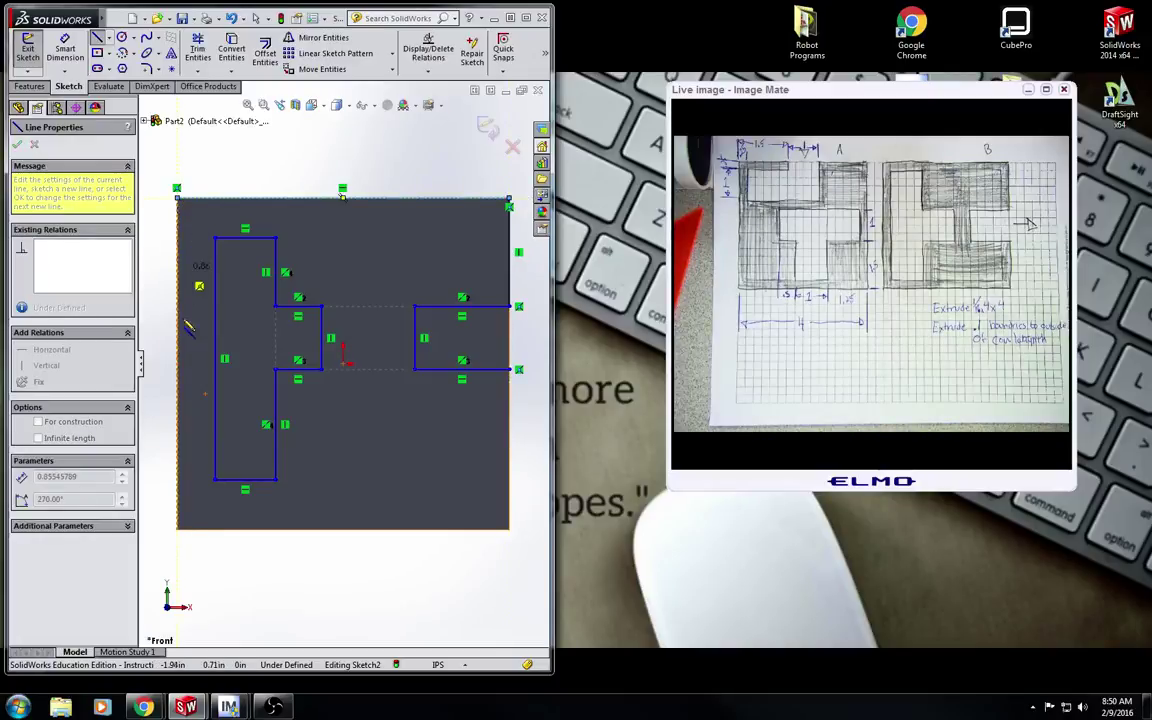
click(177, 529)
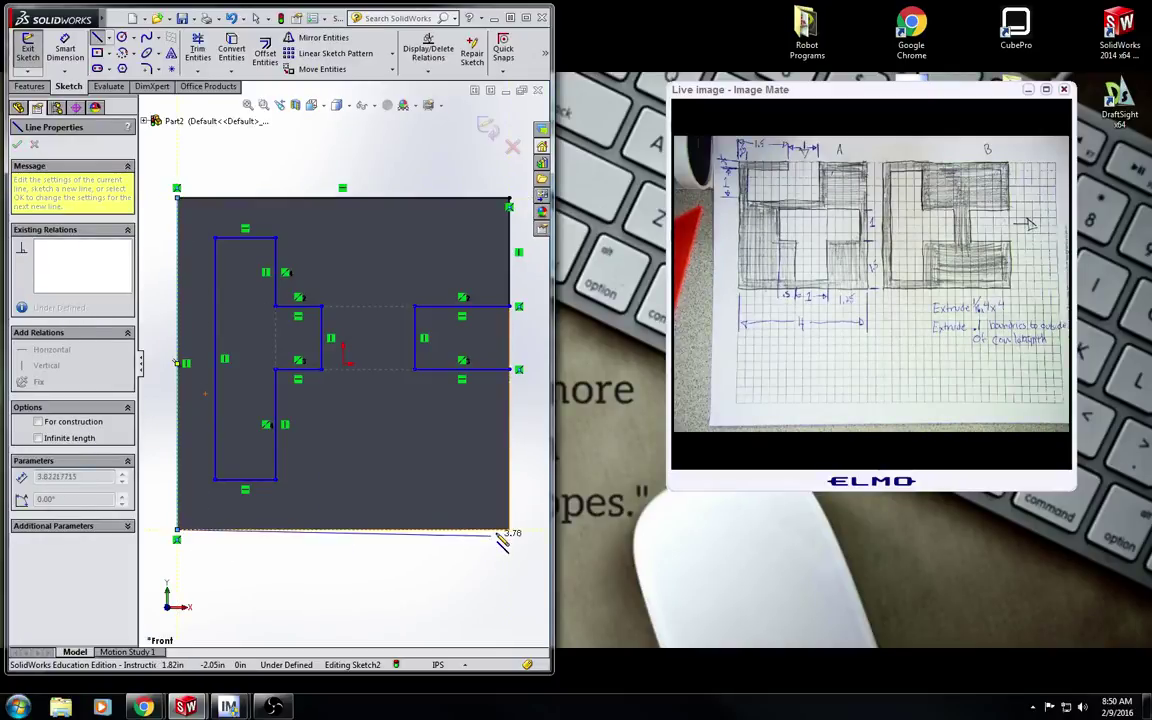
click(509, 530)
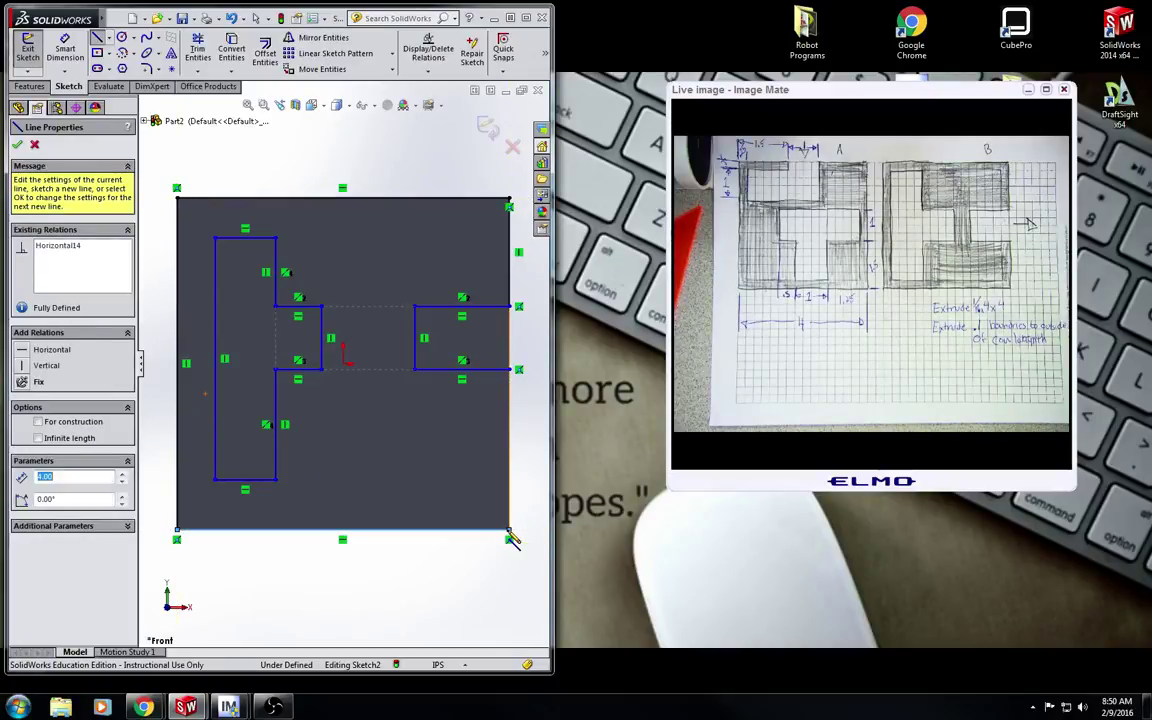
click(509, 370)
key(Escape)
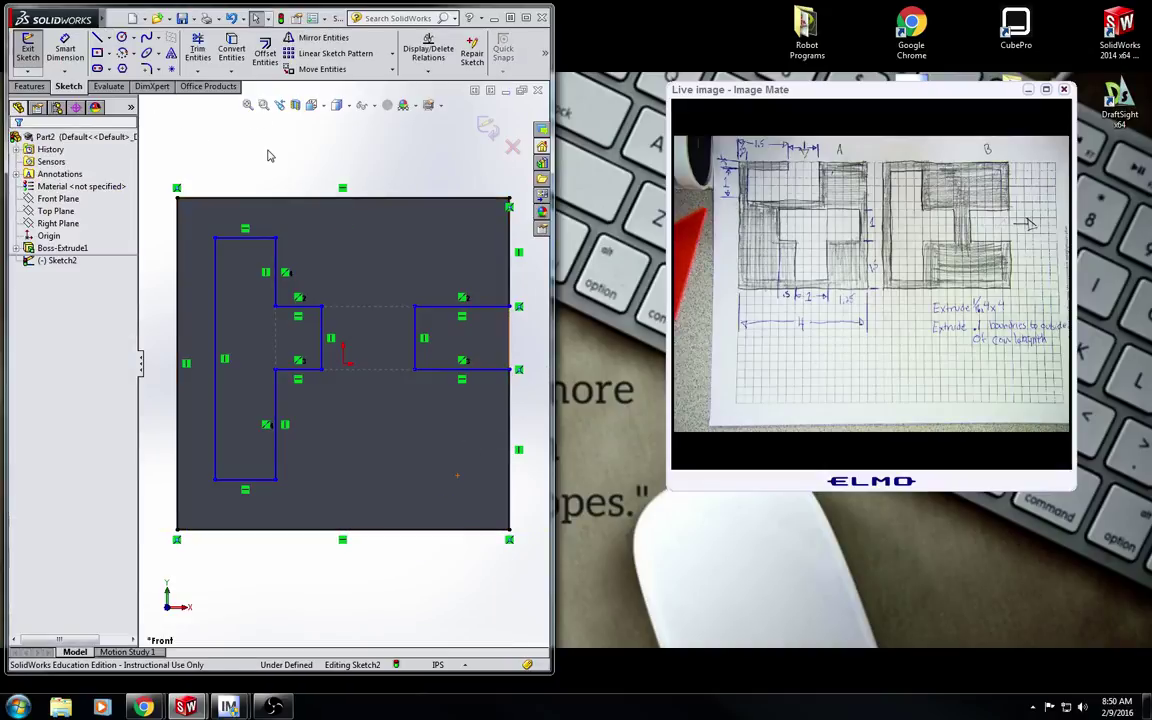
- Dimension the T's bar 0.25 in from the plate's left edge and 1 in wide
click(63, 47)
click(215, 288)
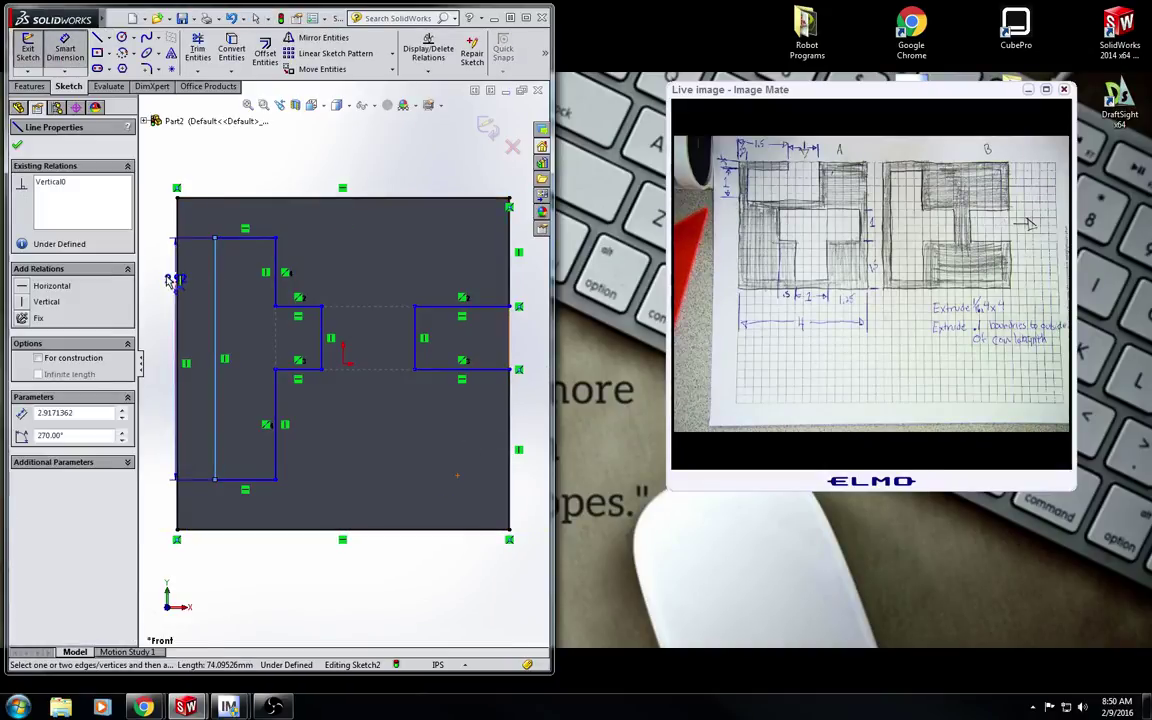
click(179, 280)
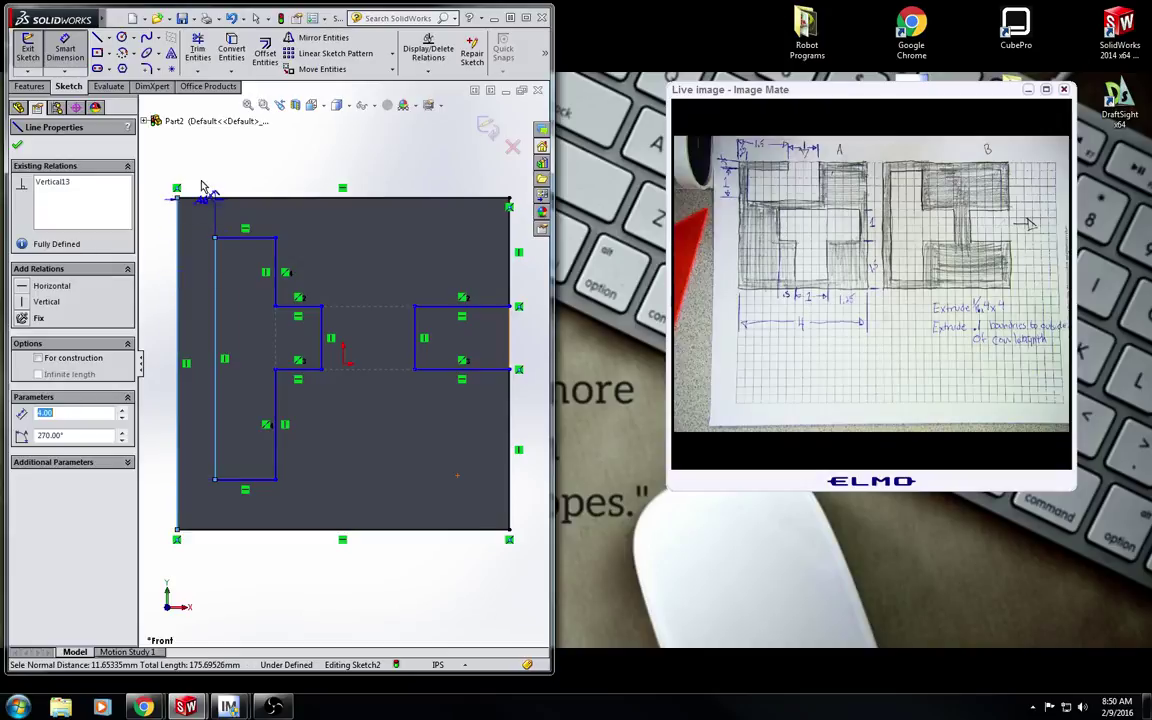
click(190, 172)
text(.25)
key(Return)
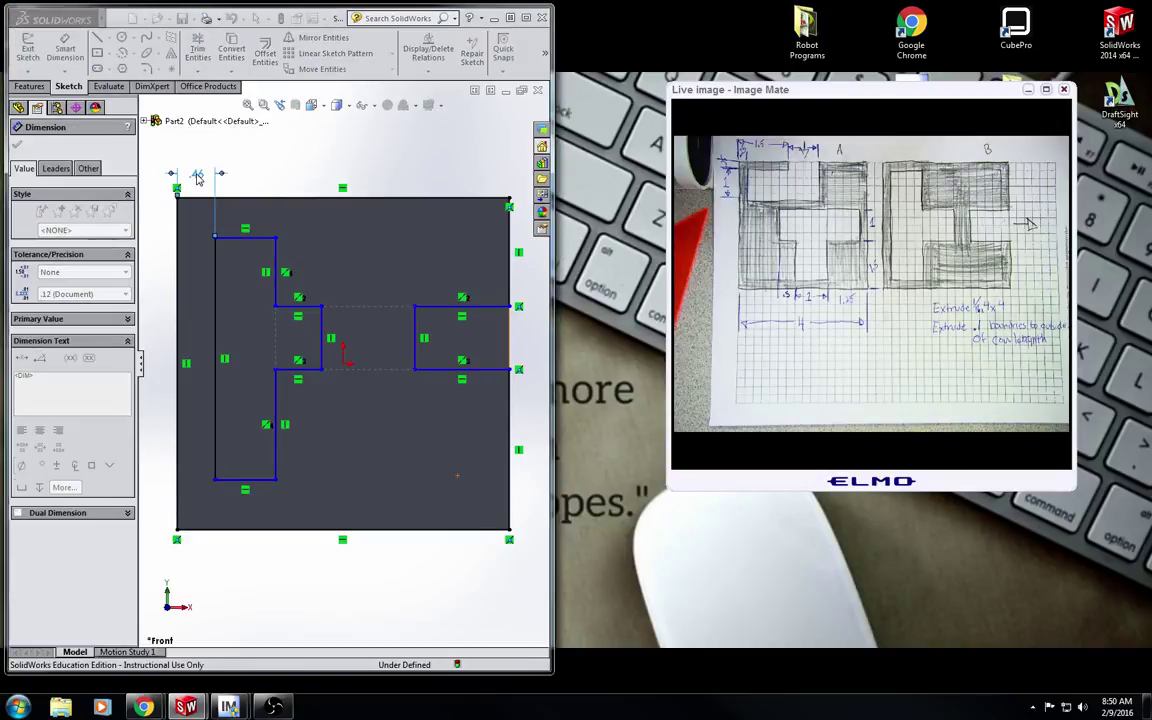
click(260, 257)
click(199, 257)
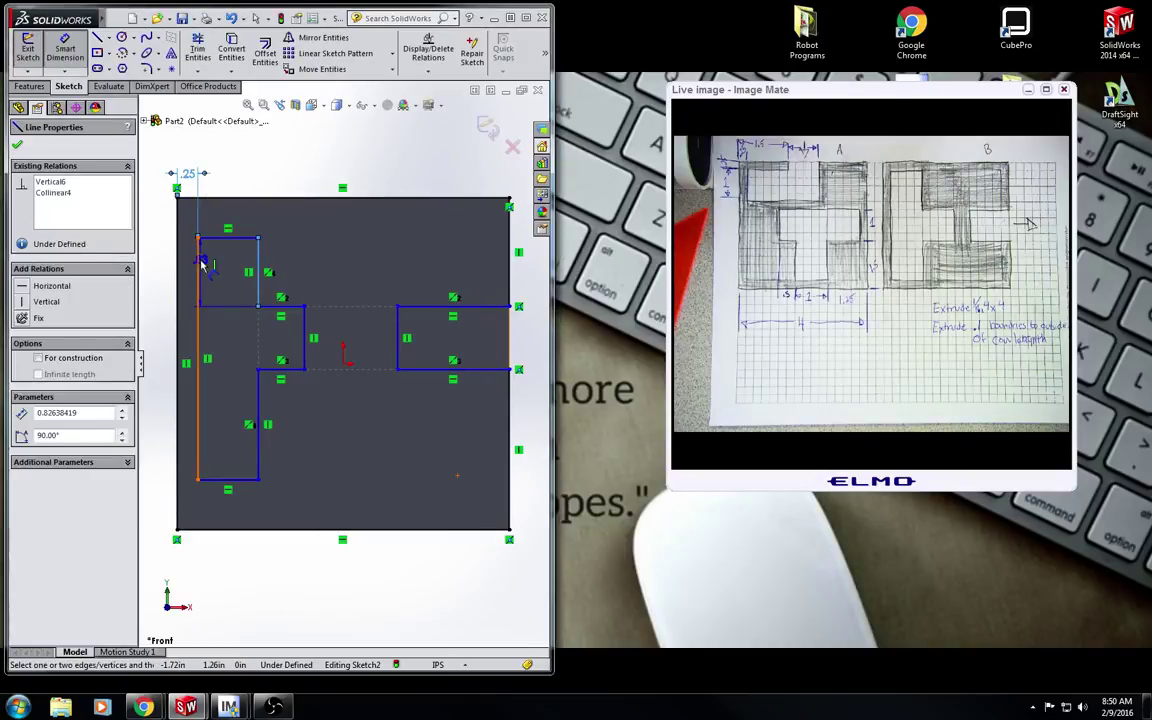
click(240, 178)
text(1)
key(Return)
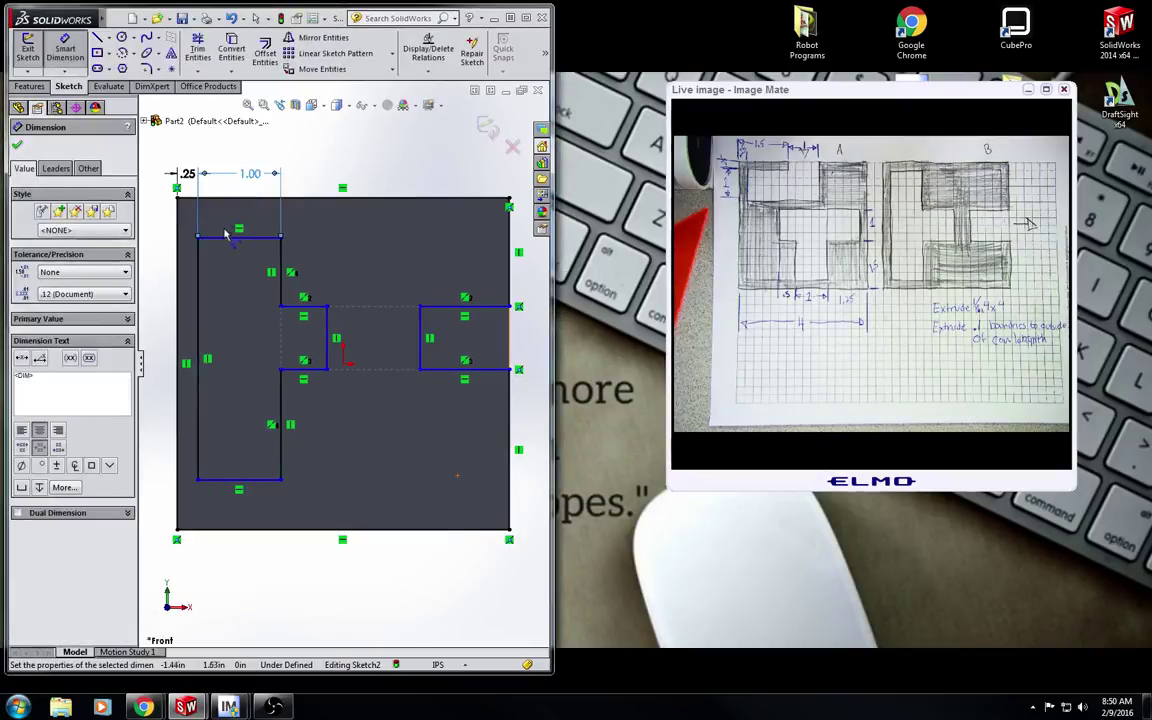
- Dimension the upper and lower ends of the T's bar 0.25 in from the plate's top and bottom edges
click(228, 242)
click(230, 198)
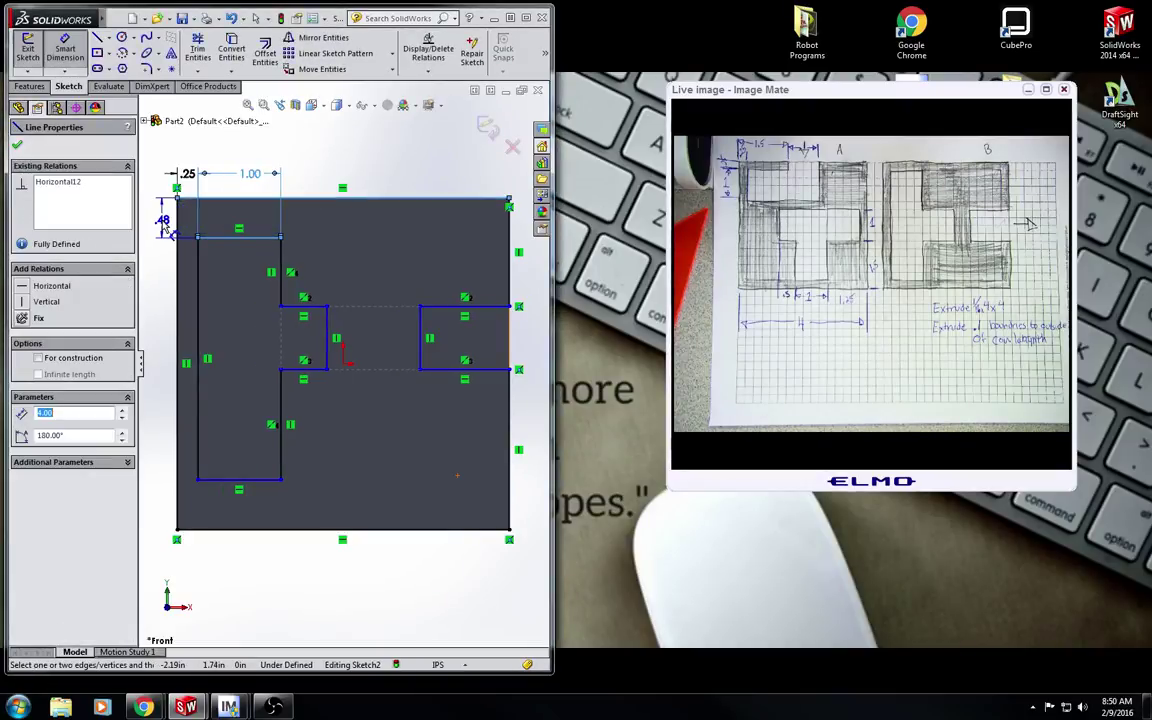
click(165, 228)
text(.25)
key(Return)
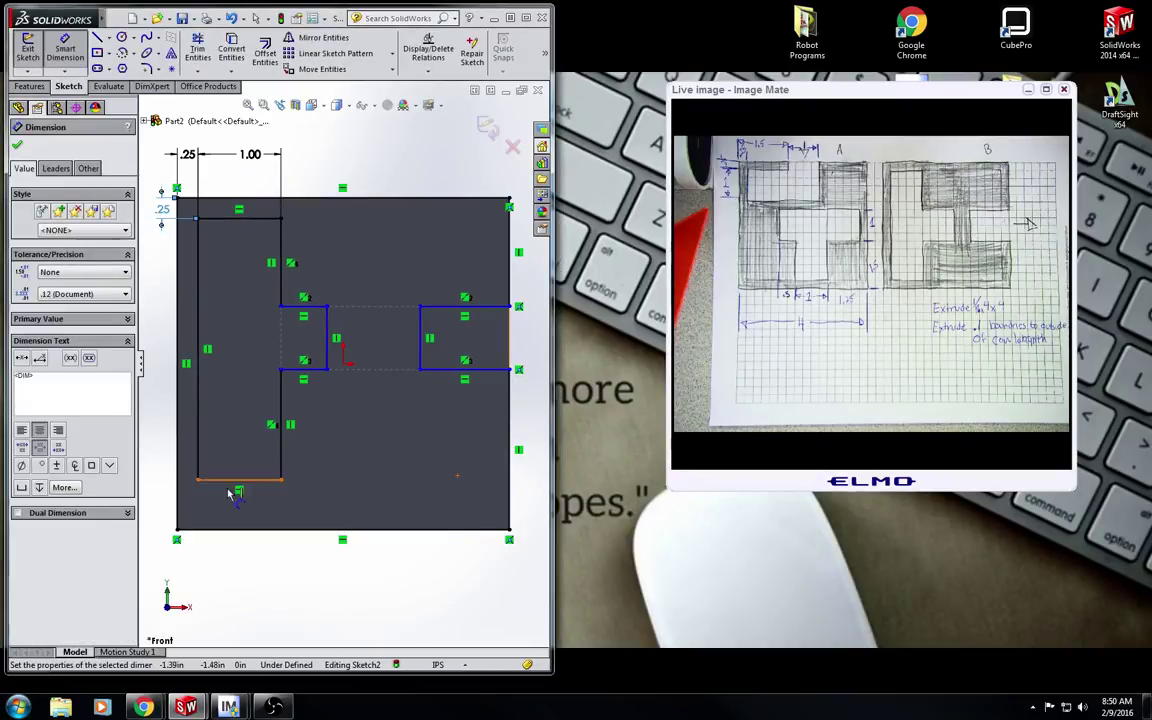
click(221, 481)
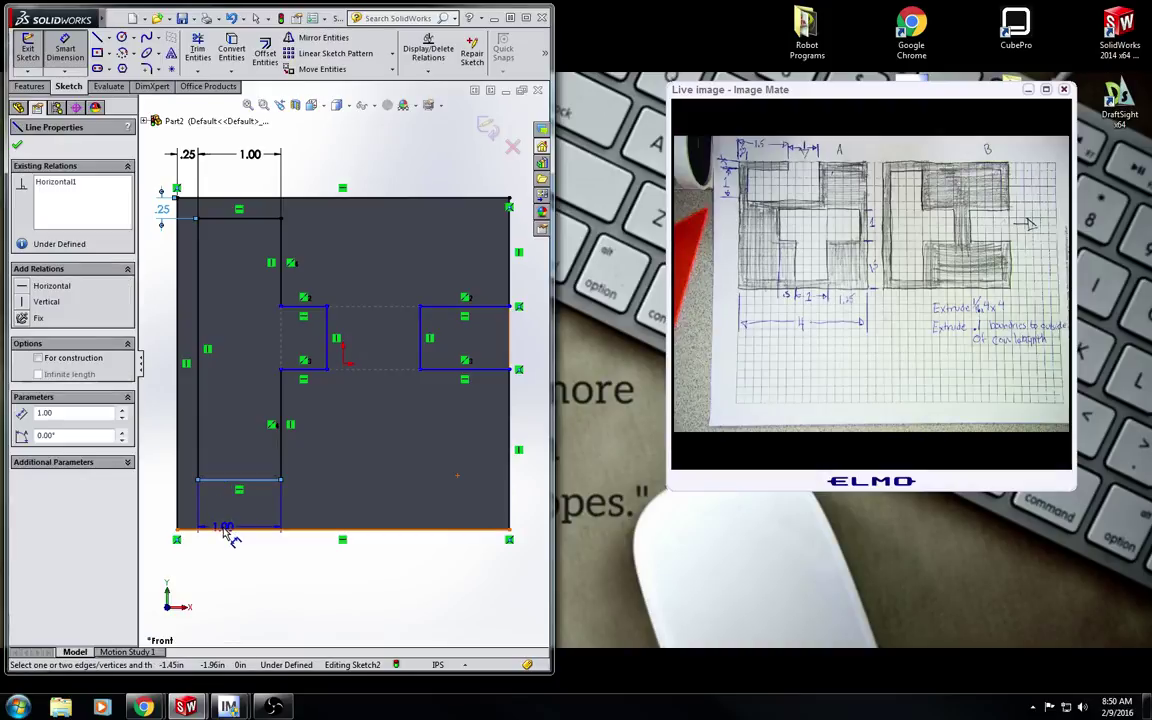
click(226, 529)
click(160, 516)
text(.2)
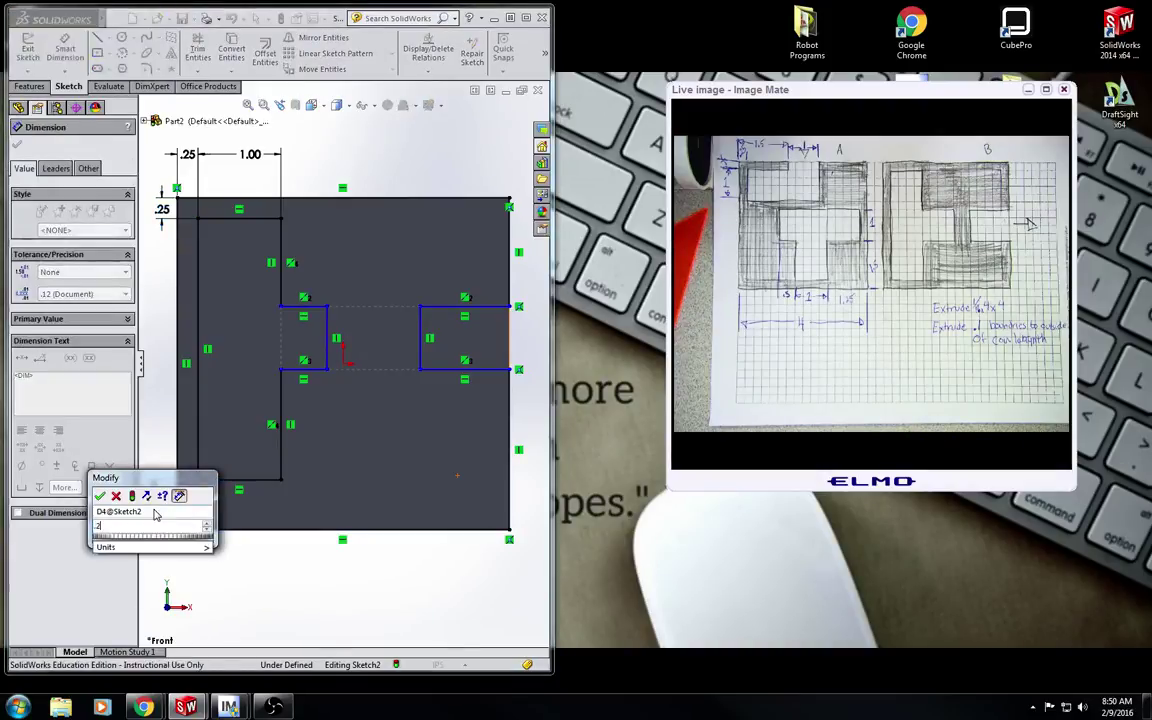
text(5)
key(Return)
- Dimension the T's stem 1 in long from the bar and 1 in high
click(284, 390)
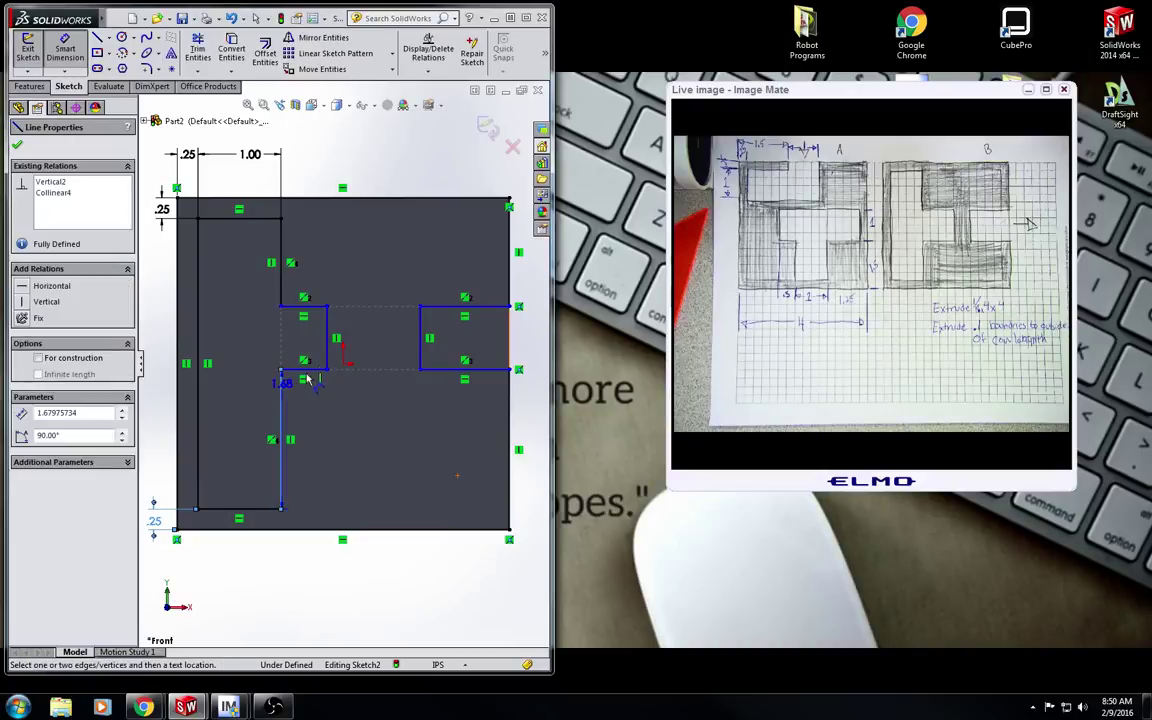
click(325, 362)
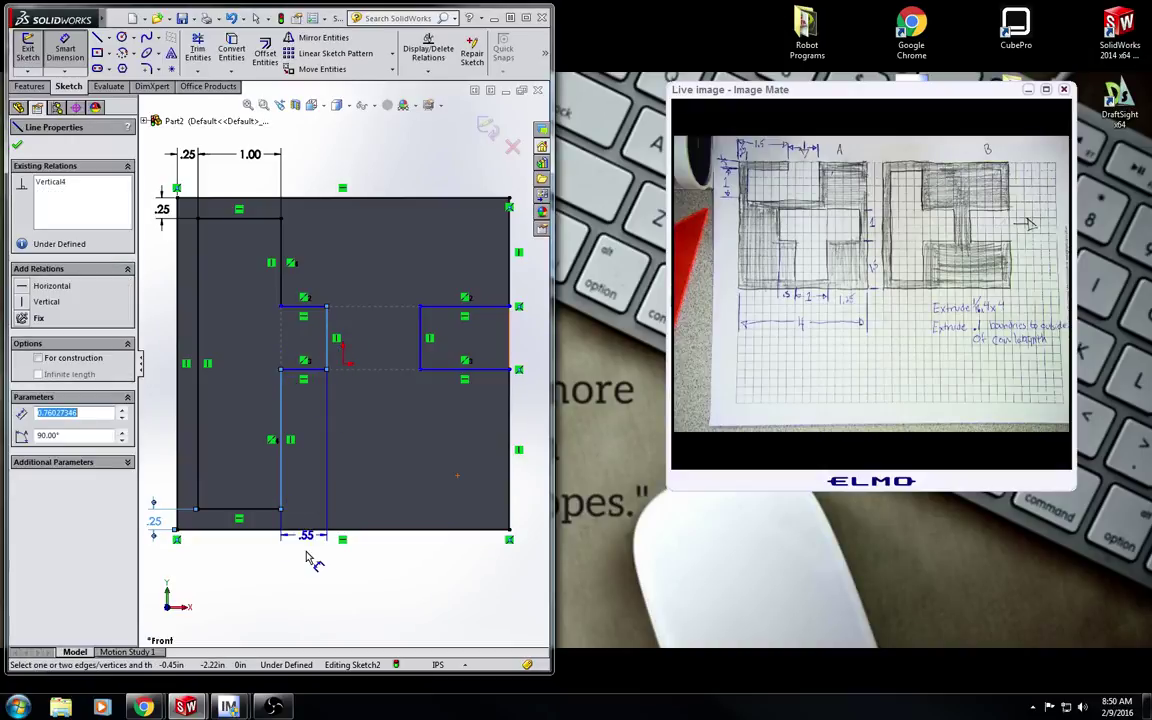
click(307, 555)
text(1)
key(Return)
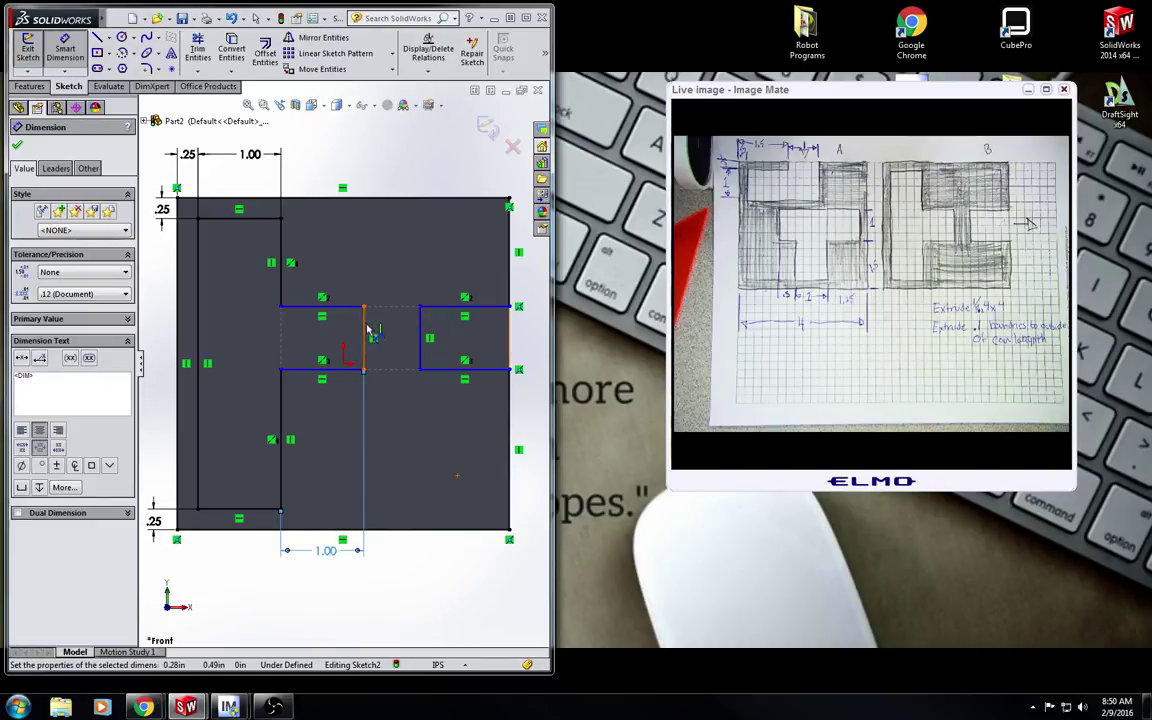
click(322, 308)
click(165, 338)
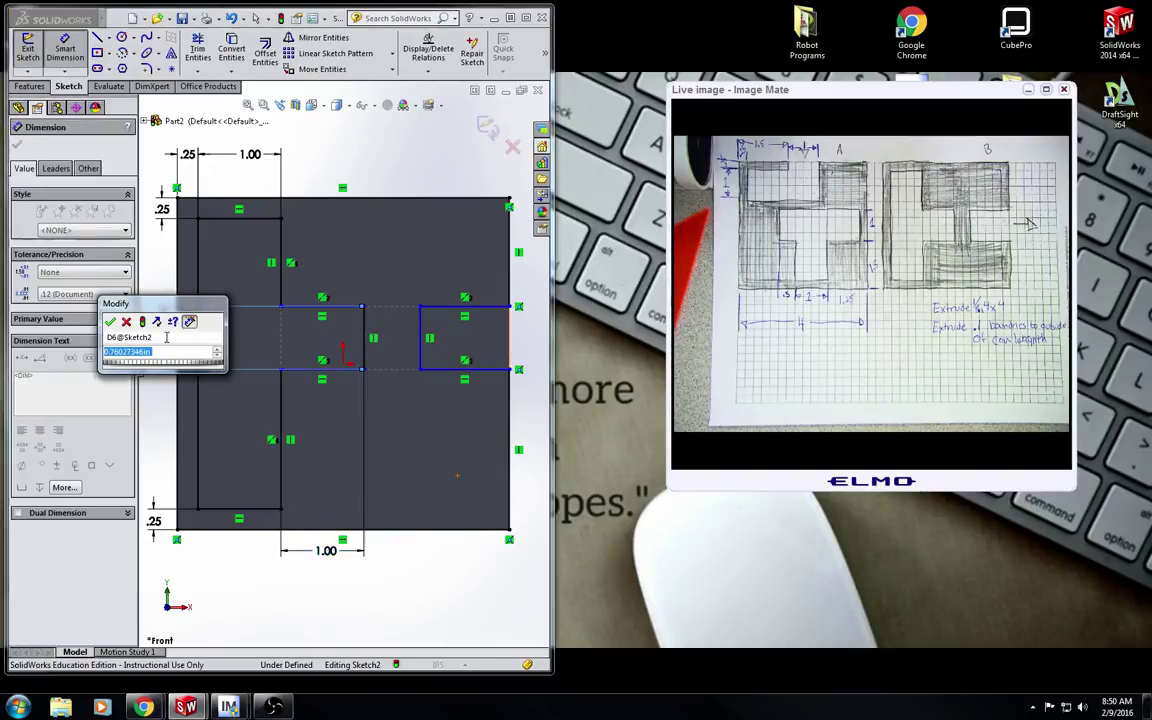
text(1)
key(Return)
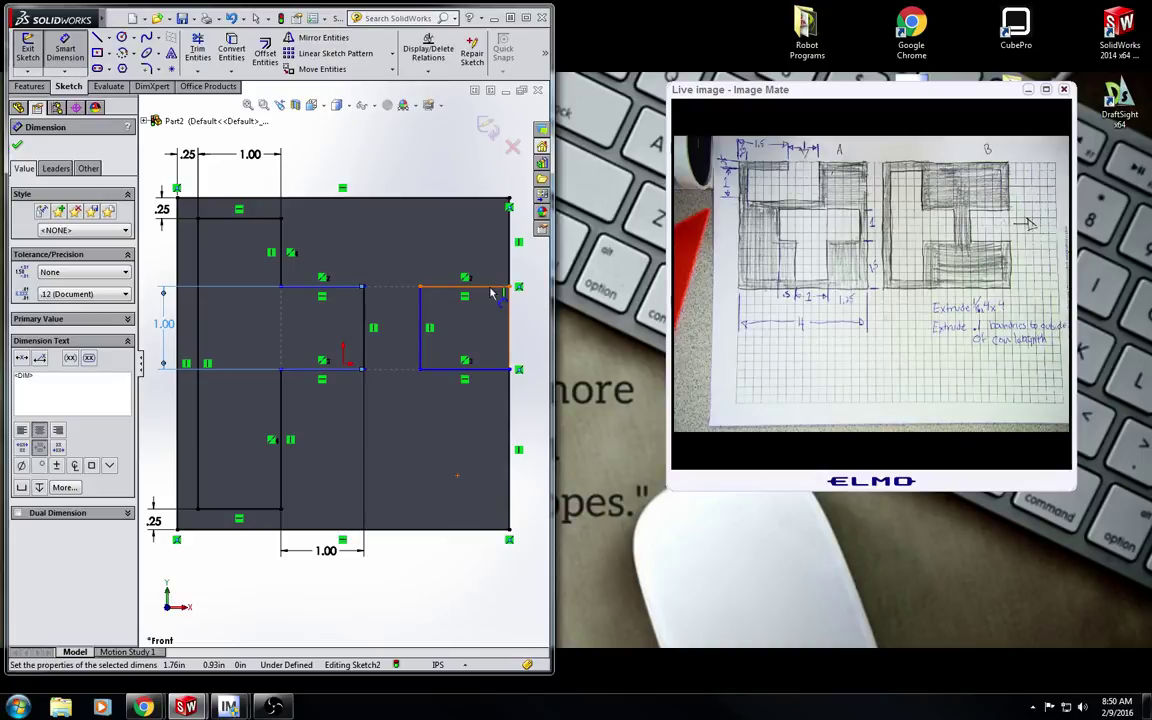
- Dimension the notch's upper line 1.5 in below the plate's top edge and its depth 1.25 in from the right edge
click(492, 293)
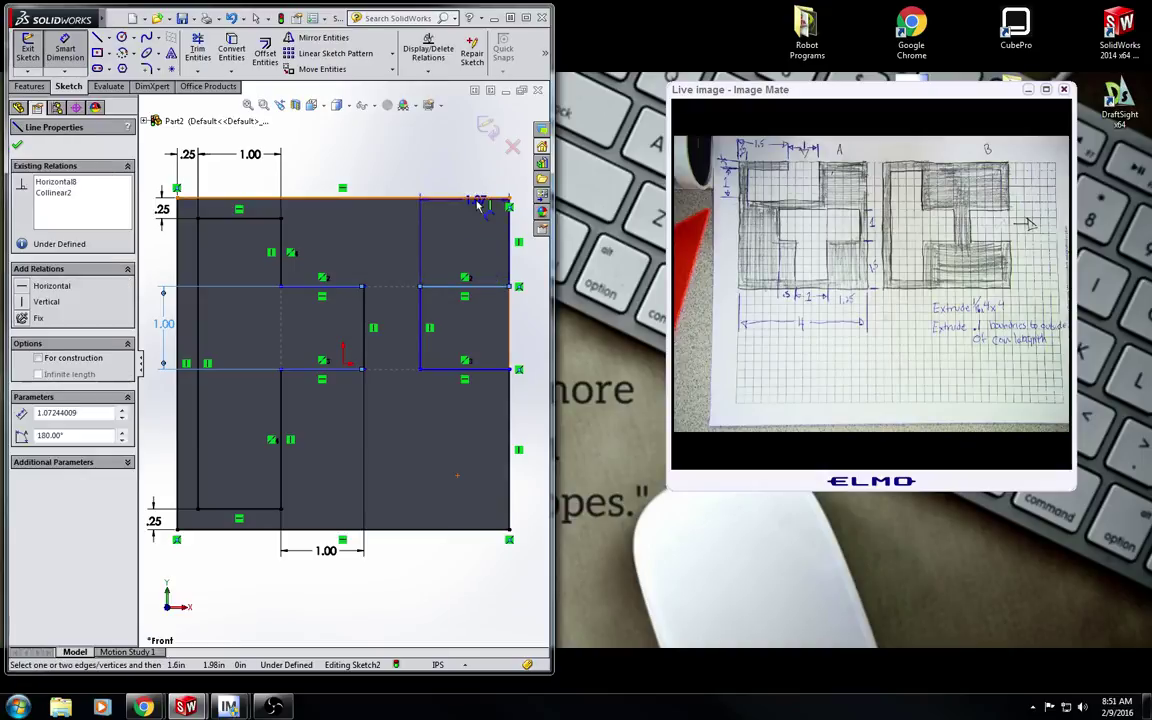
click(478, 200)
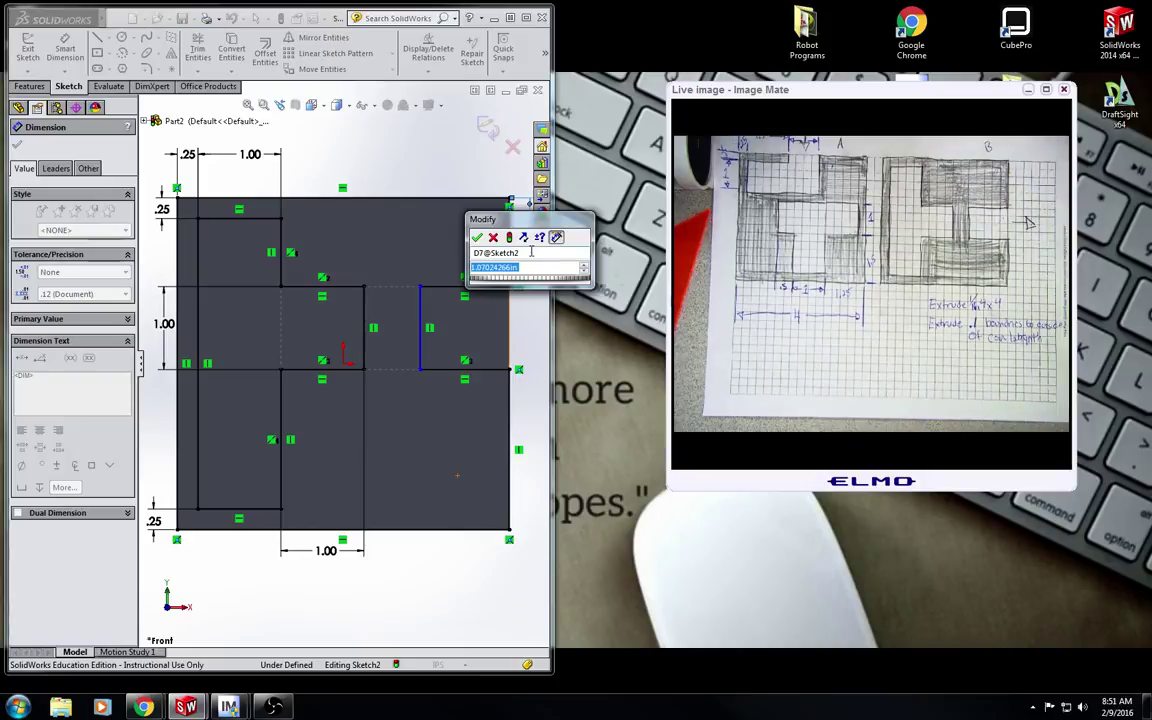
text(1.5)
key(Return)
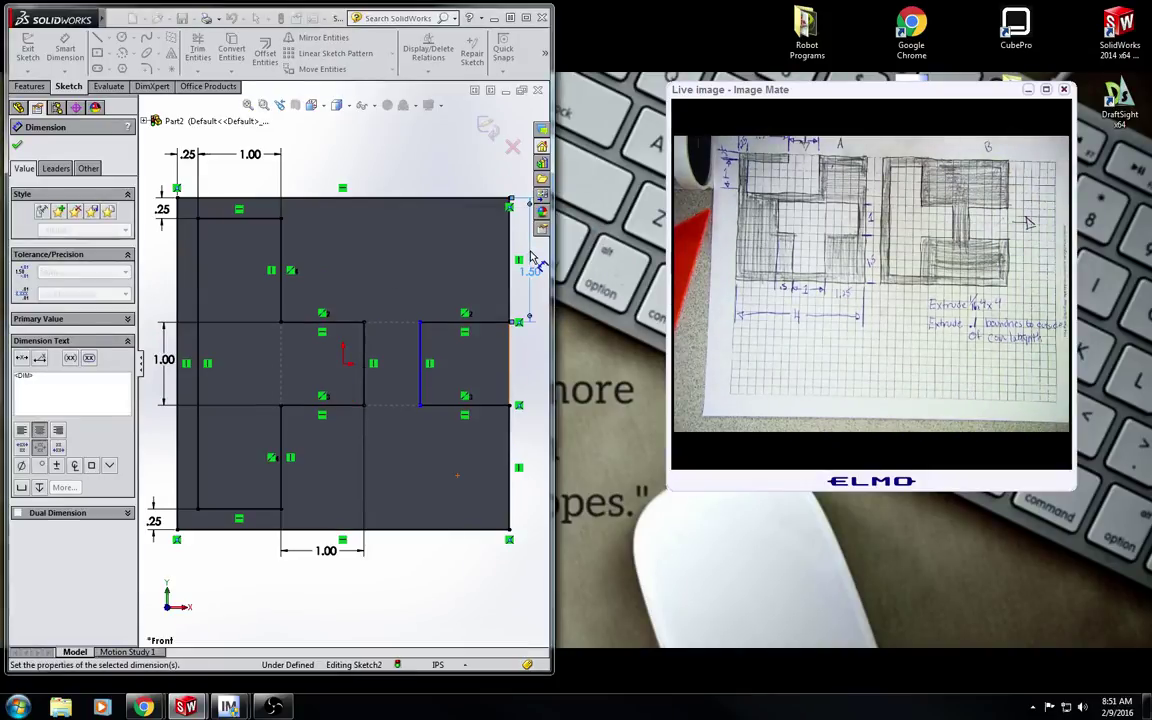
click(421, 343)
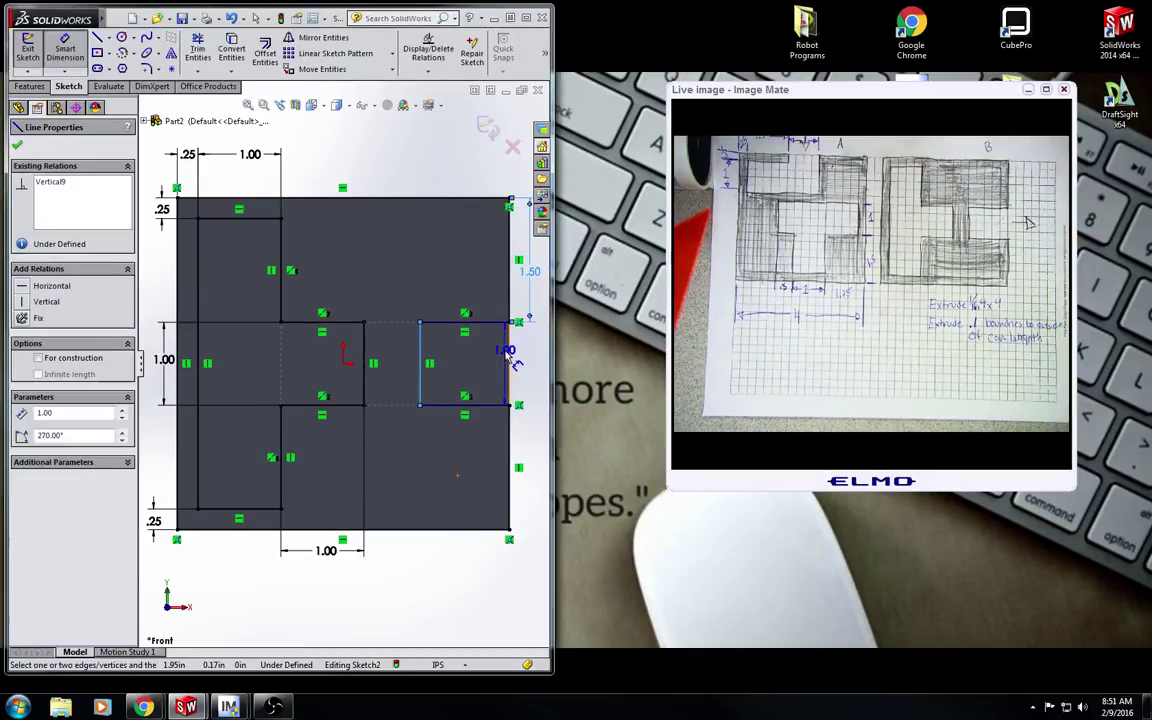
click(509, 350)
click(466, 171)
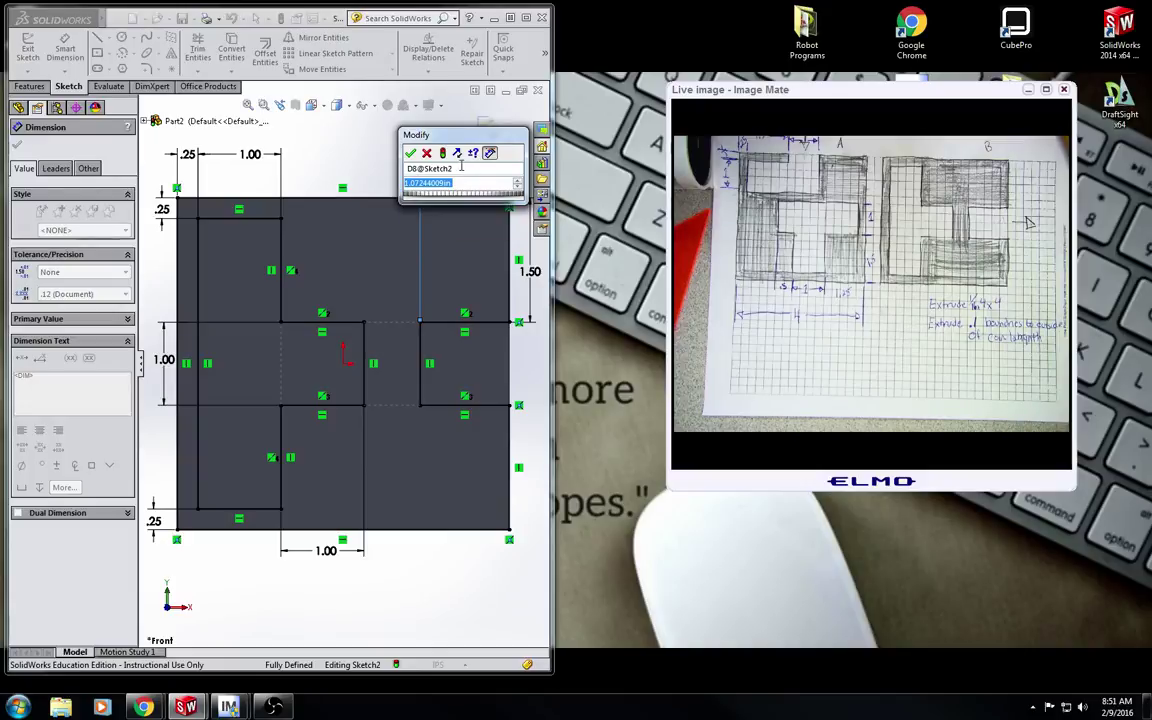
text(1.25)
key(Return)
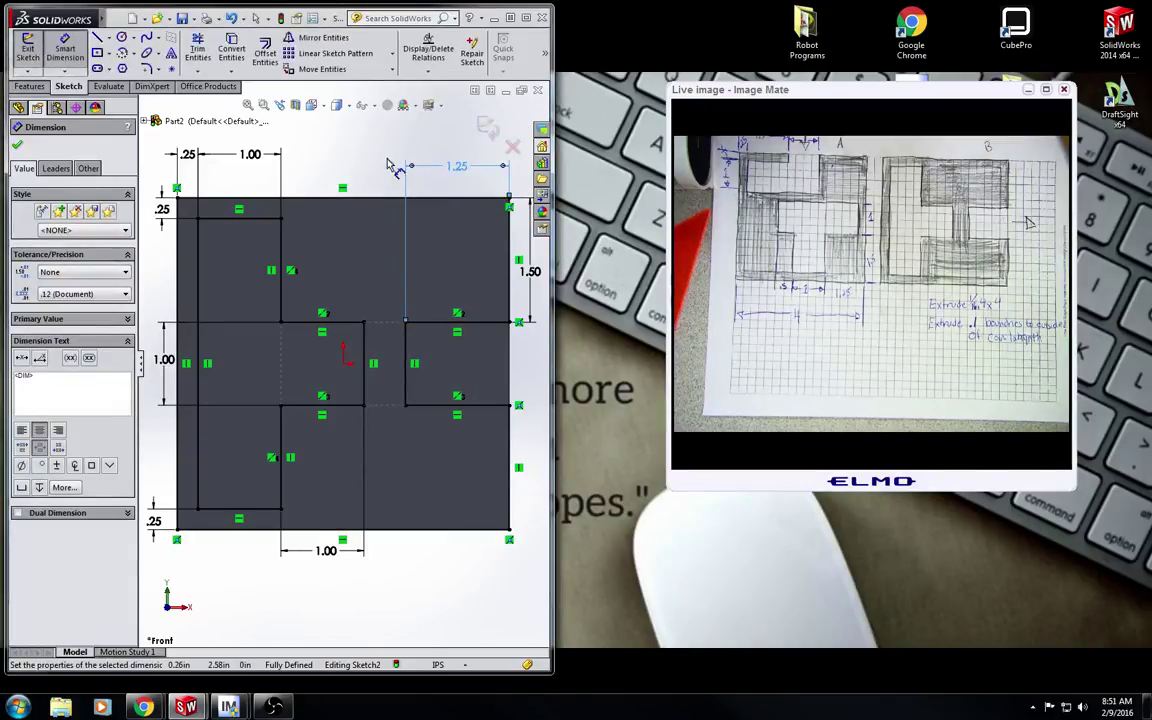
click(390, 163)
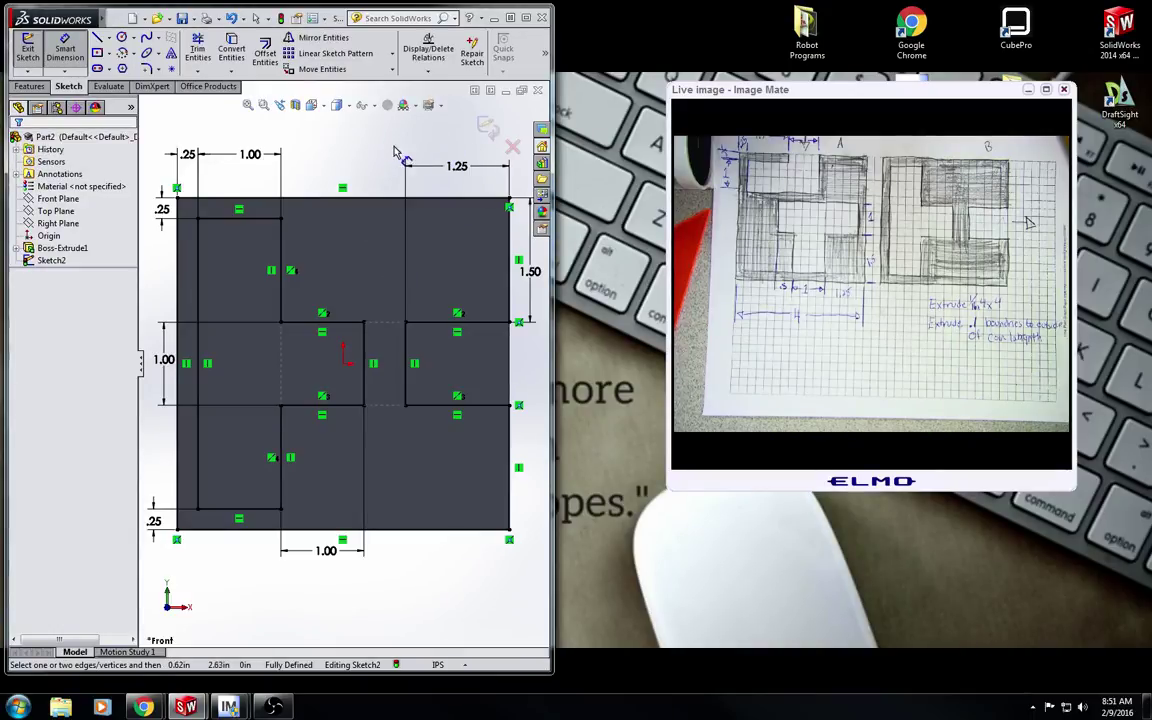
- Extrude the wall profile around the T and the notch blind to a depth of 0.1 in, merged with the plate
click(493, 133)
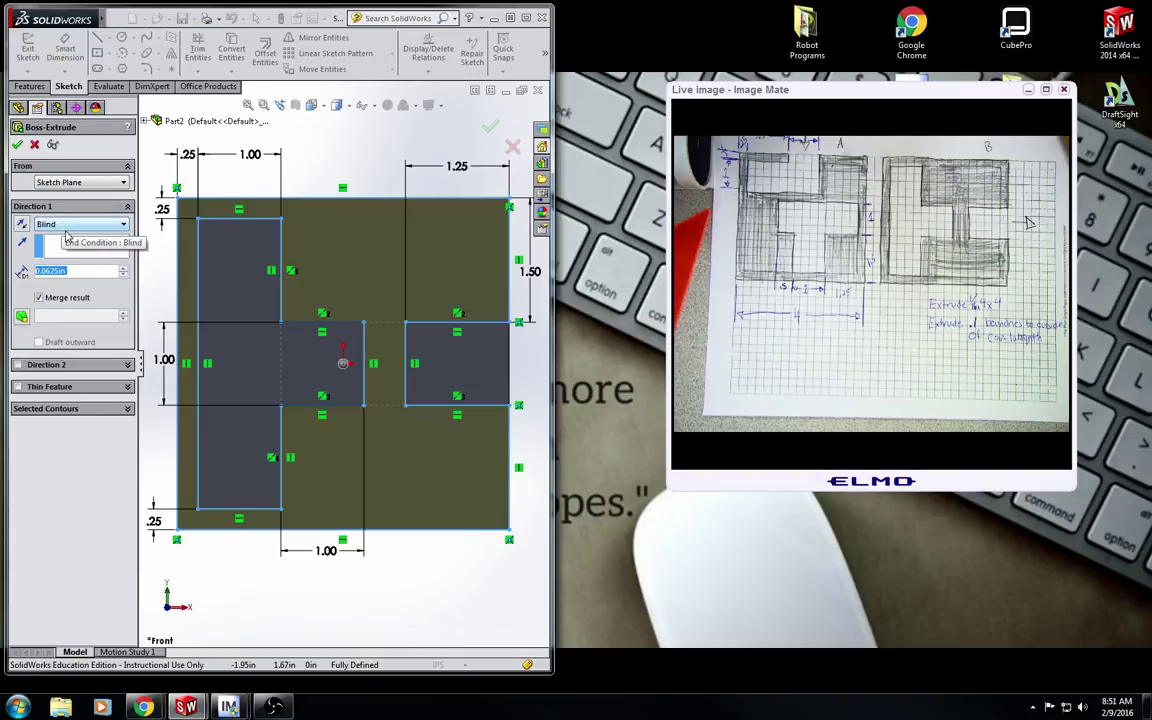
text(.1)
key(Return)
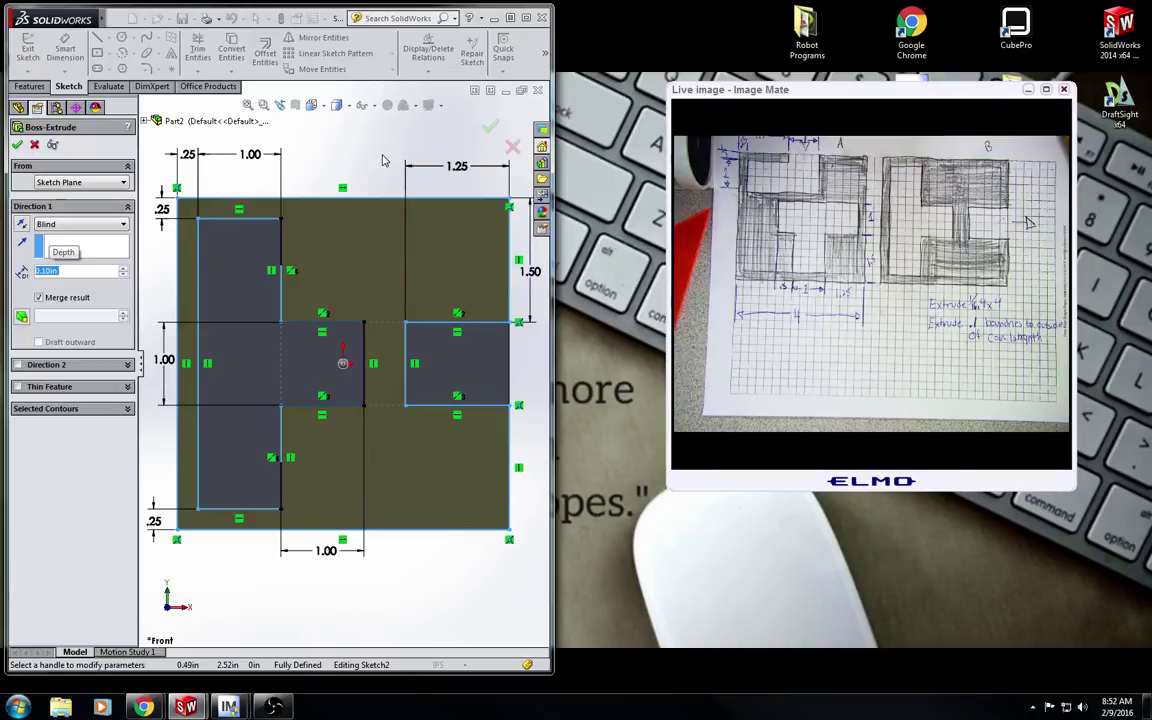
click(490, 126)
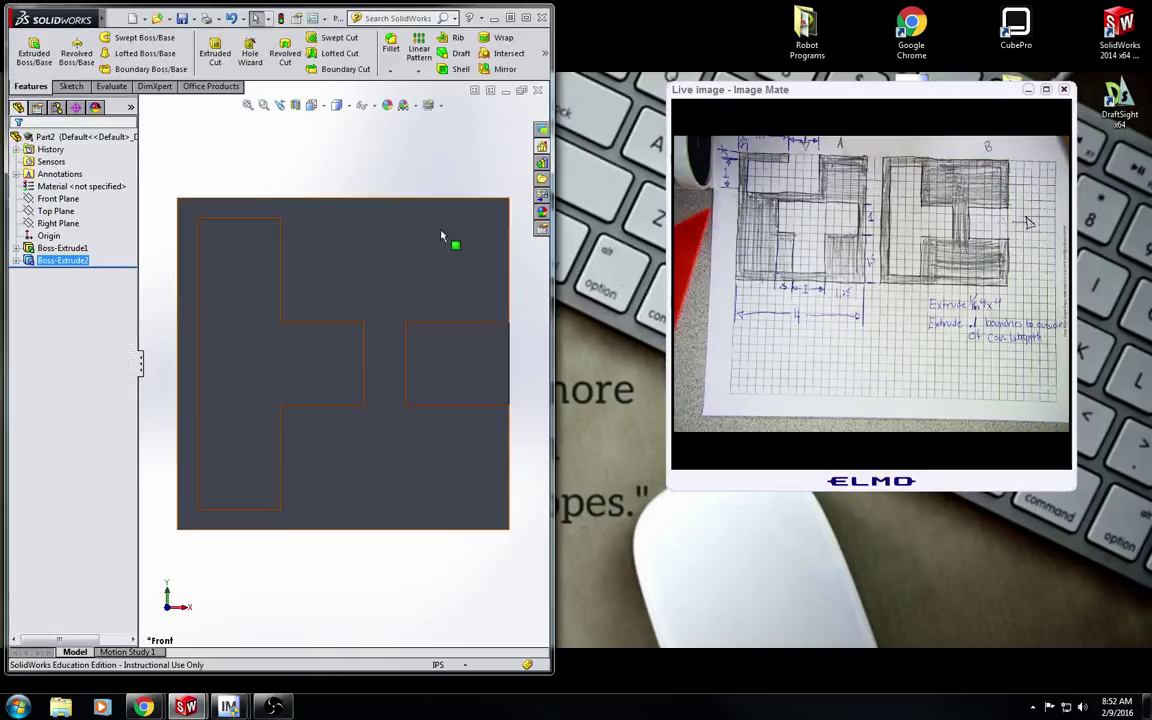
key(Escape)
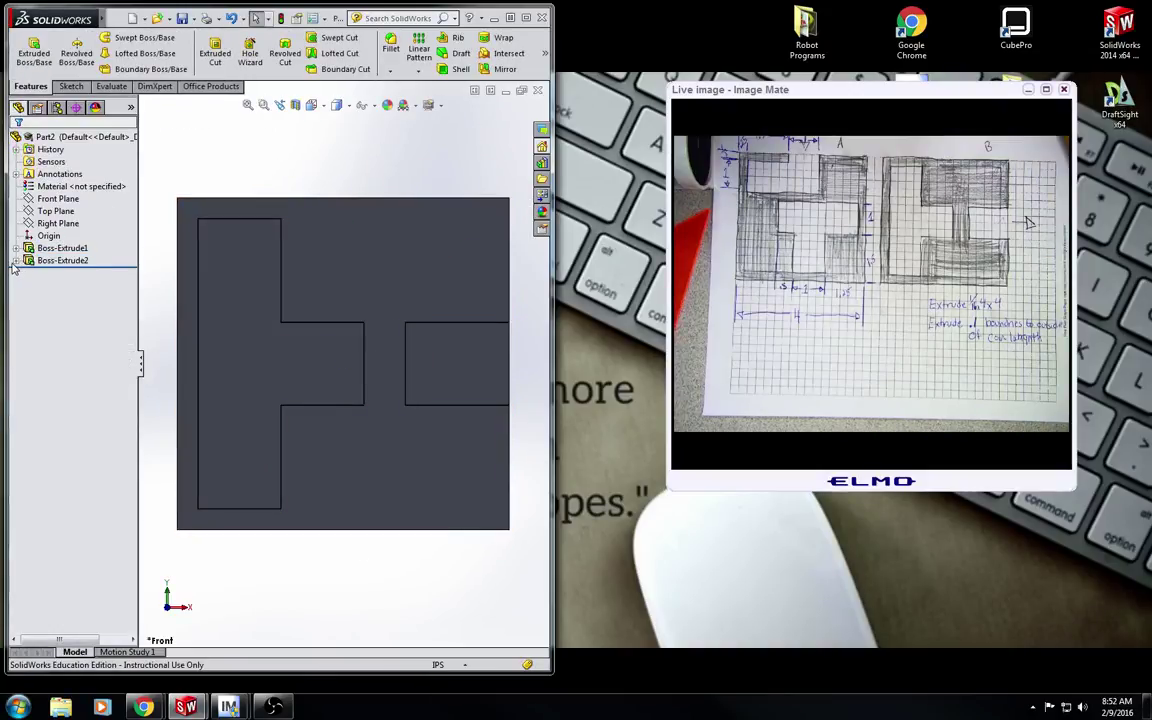
- Move the wall sketch's plane to the opposite face of the base plate
click(14, 261)
click(60, 273)
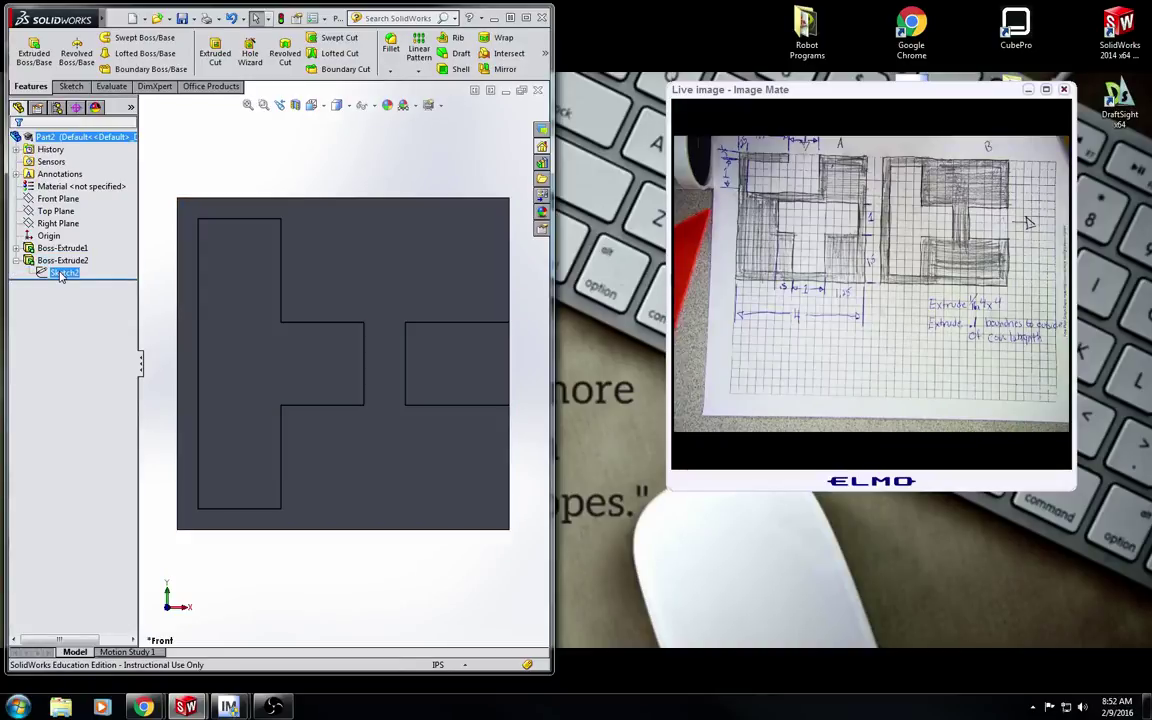
right_click(60, 275)
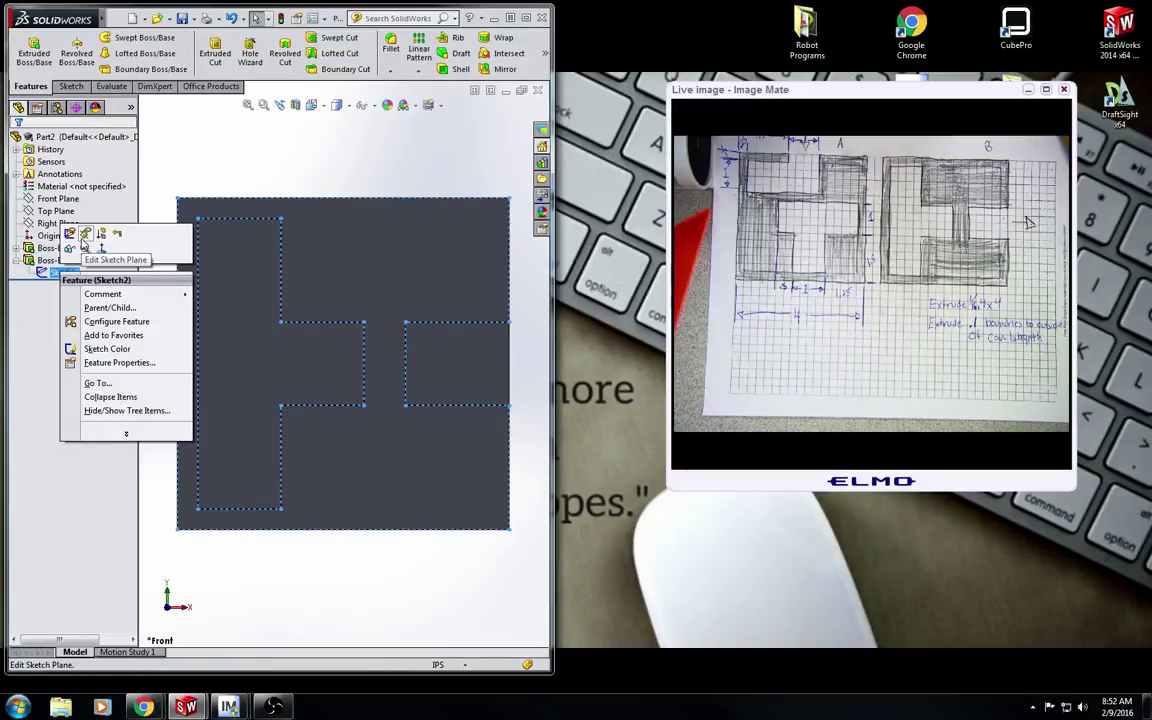
click(85, 234)
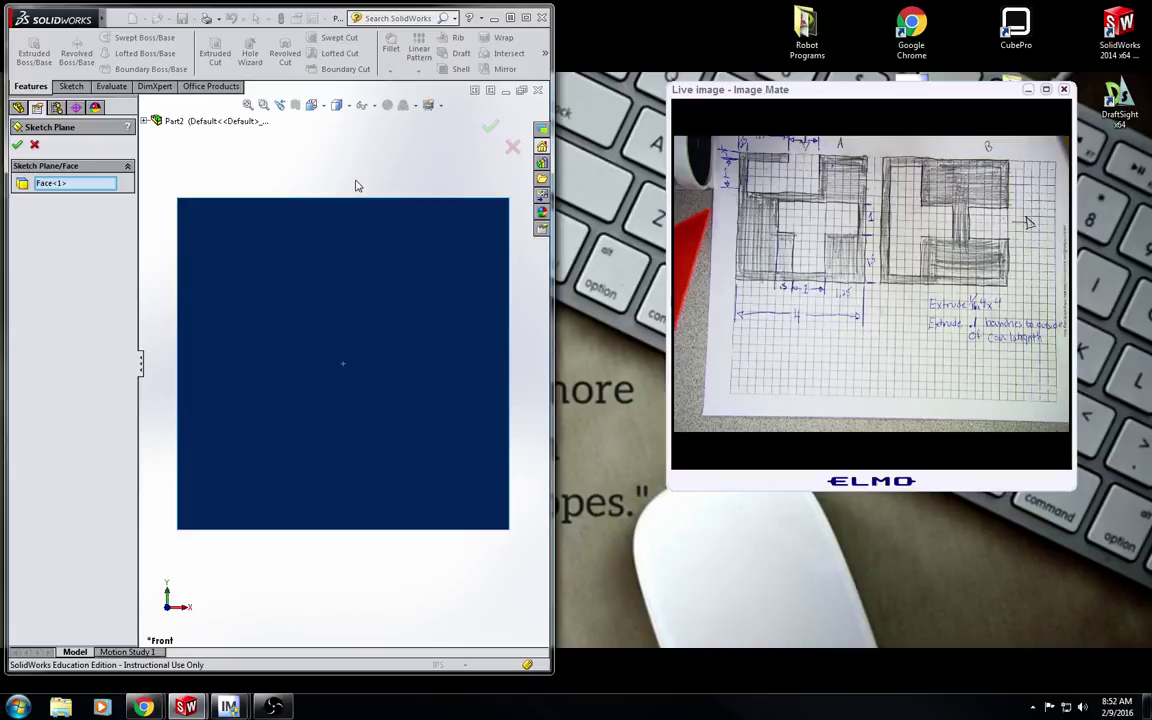
middle_drag(356, 186, 230, 185)
middle_drag(388, 247, 321, 262)
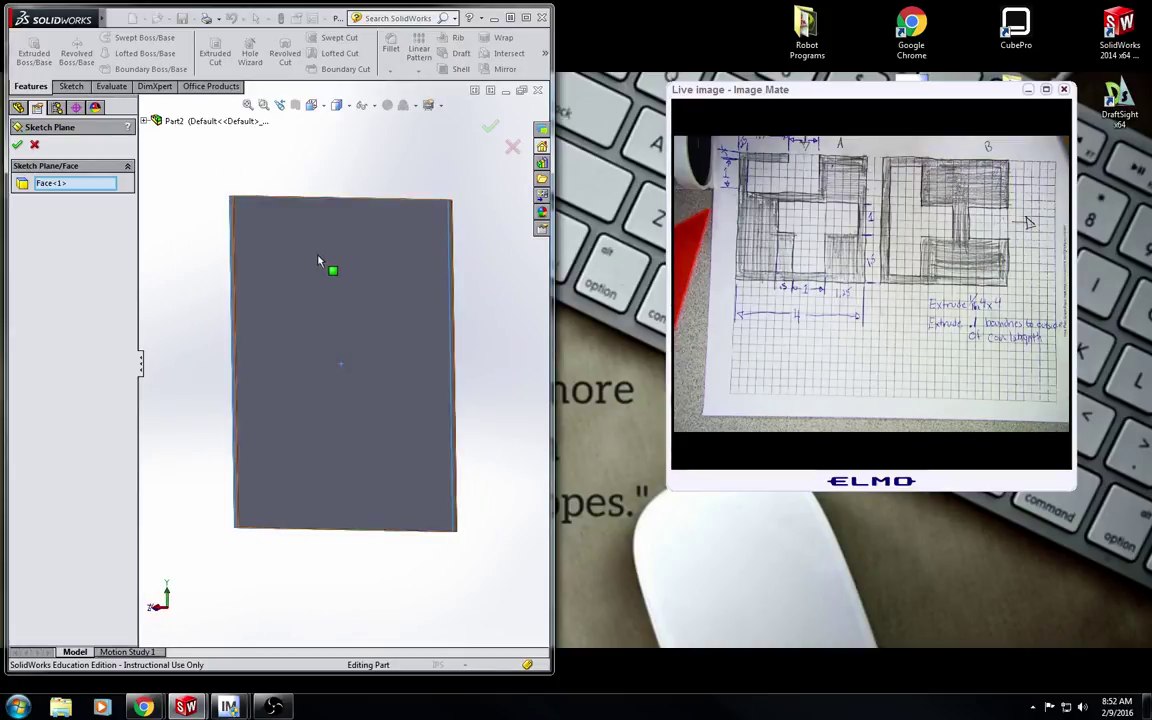
click(315, 262)
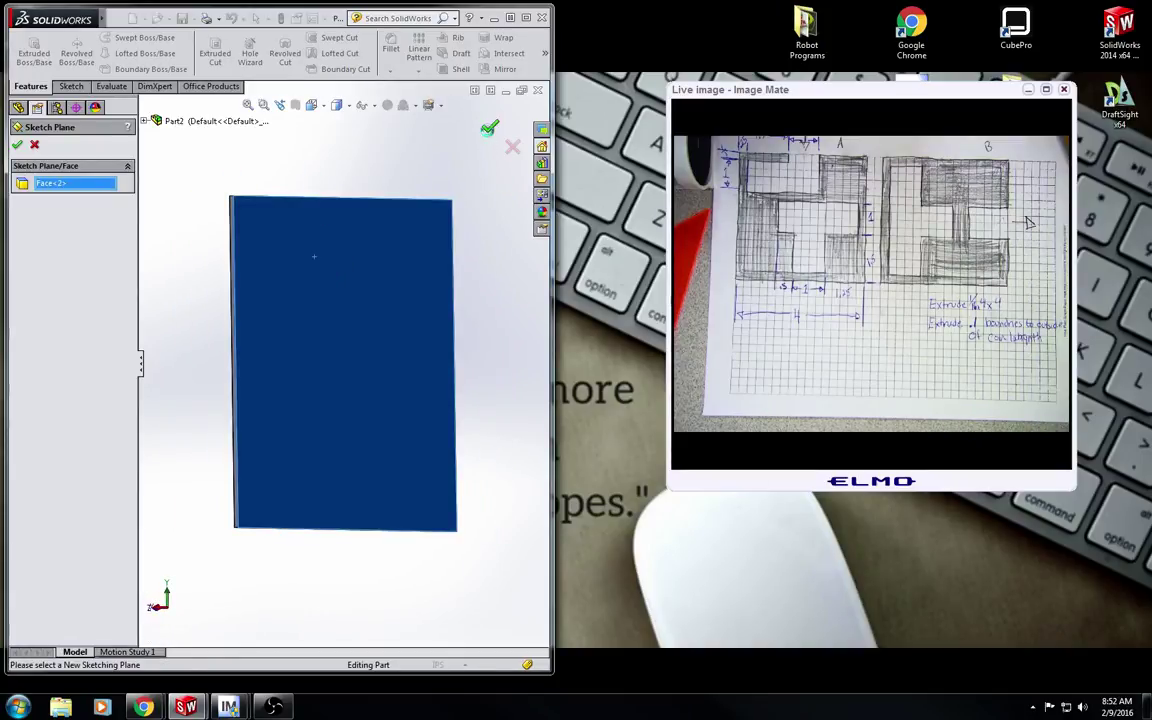
key(Return)
- Reverse the direction of the 0.10 in wall extrusion
mouse_move(327, 175)
middle_down()
mouse_move(319, 157)
mouse_move(332, 160)
middle_up()
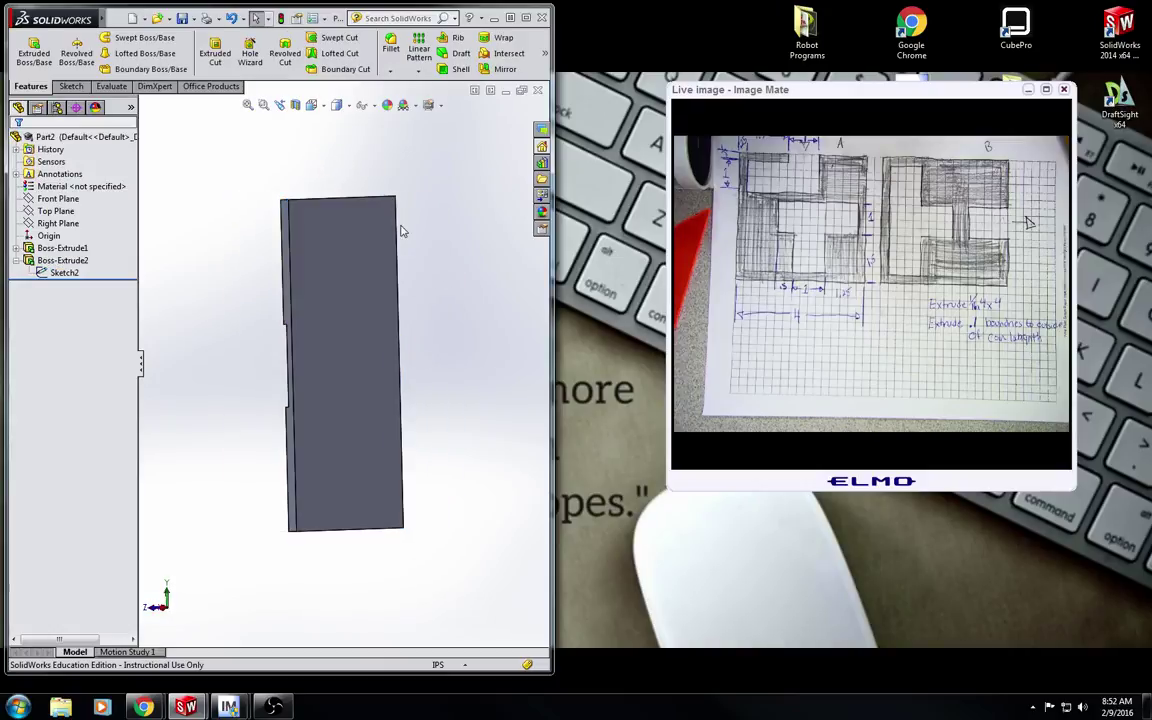
mouse_move(401, 231)
middle_down()
mouse_move(458, 224)
mouse_move(405, 220)
middle_up()
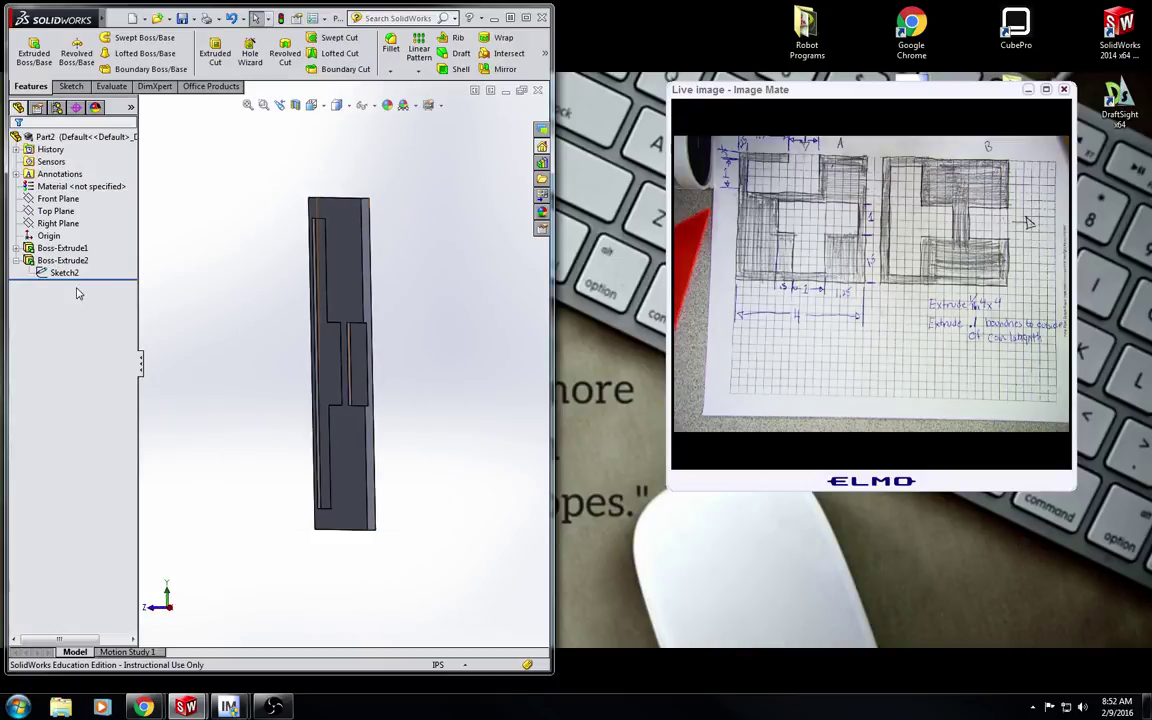
click(62, 260)
right_click(62, 260)
click(96, 226)
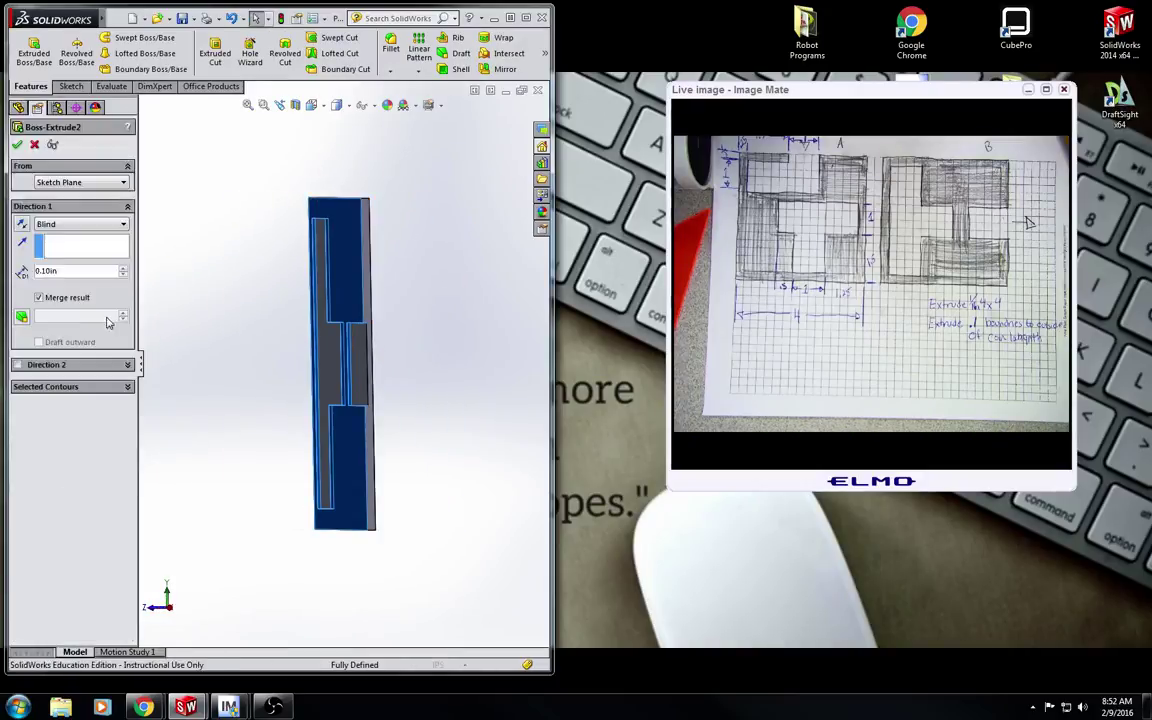
click(22, 225)
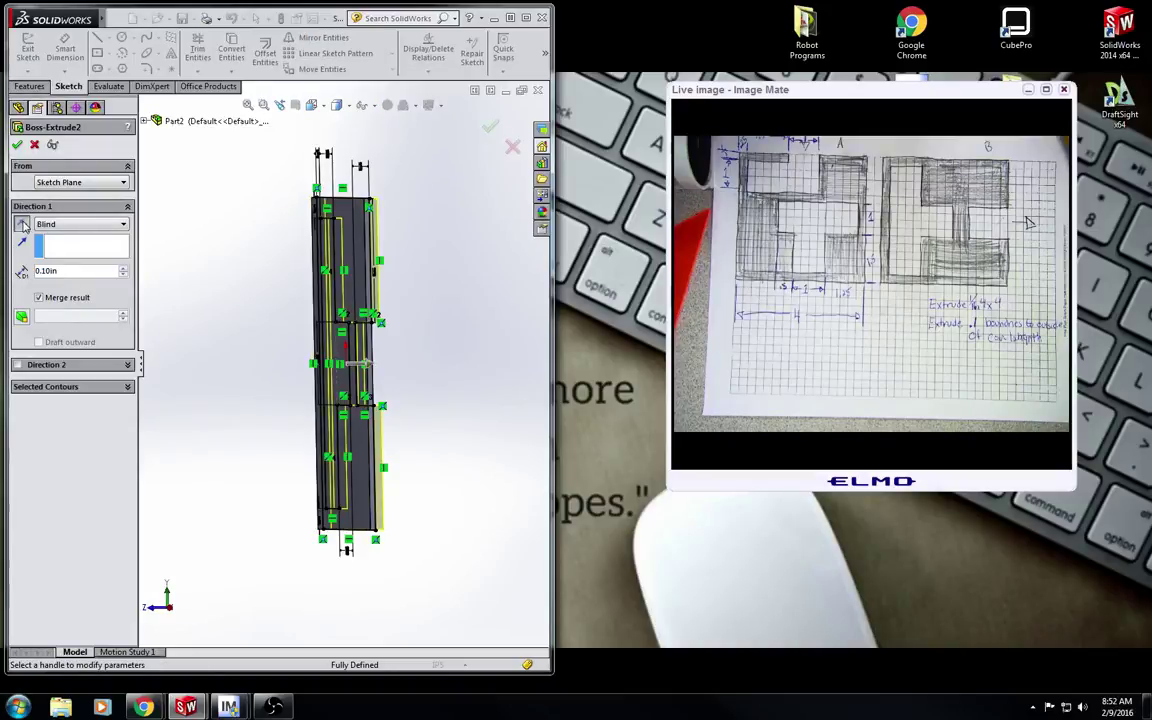
click(17, 144)
middle_drag(225, 265, 252, 193)
click(317, 108)
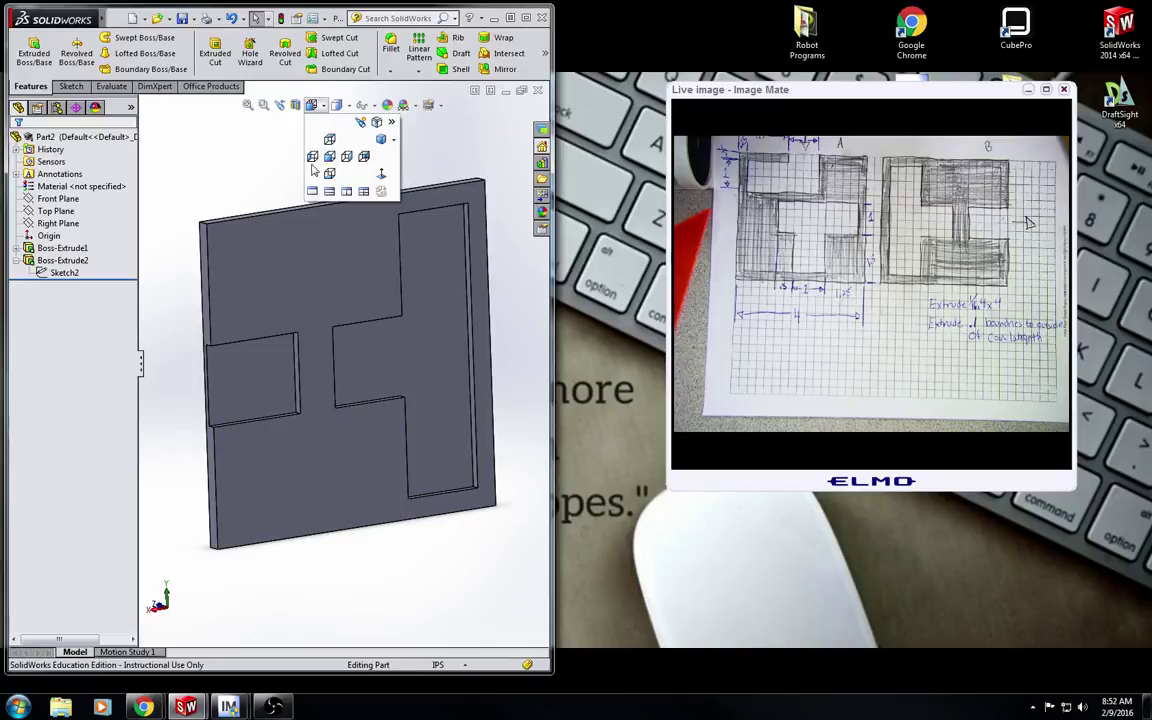
- Examine the side B part from the front and the back to compare the wall layout with the hand-drawn plan
click(331, 158)
click(314, 106)
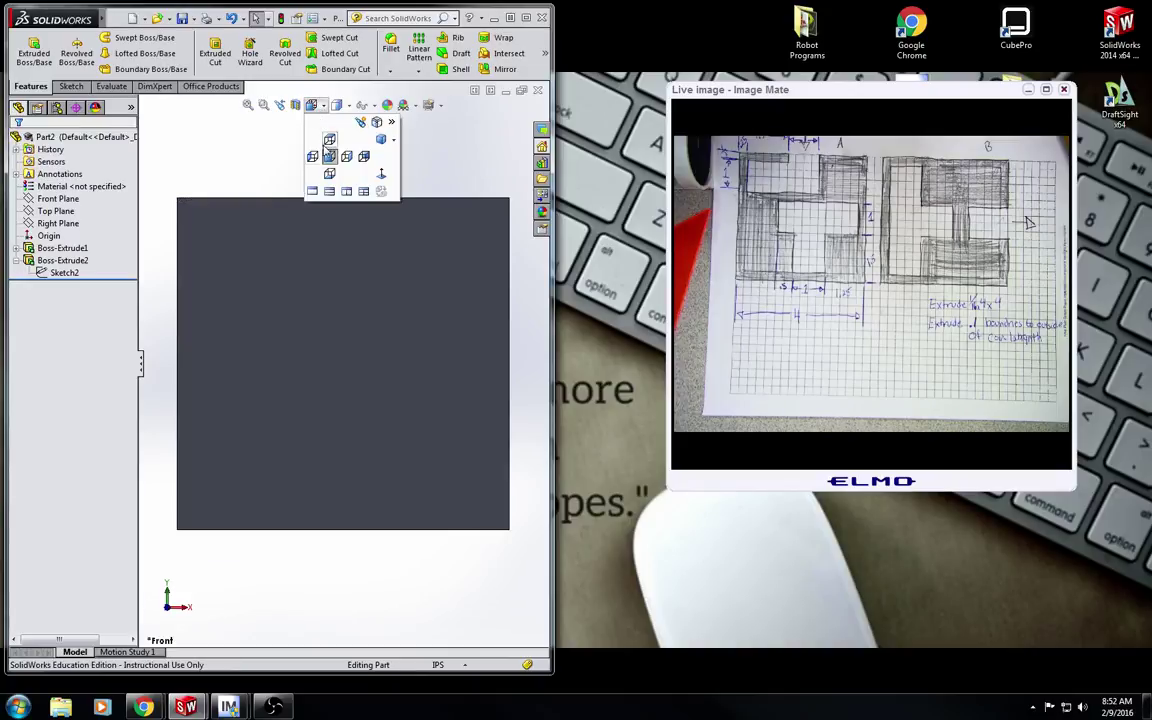
click(363, 157)
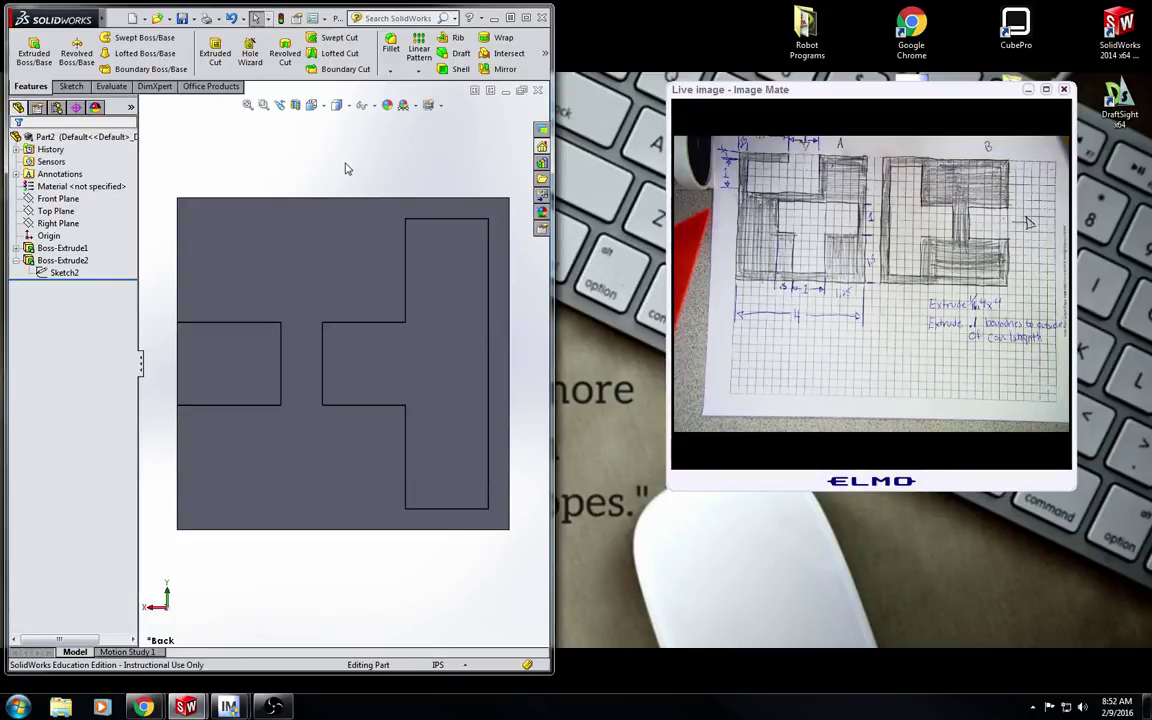
middle_drag(357, 172, 214, 180)
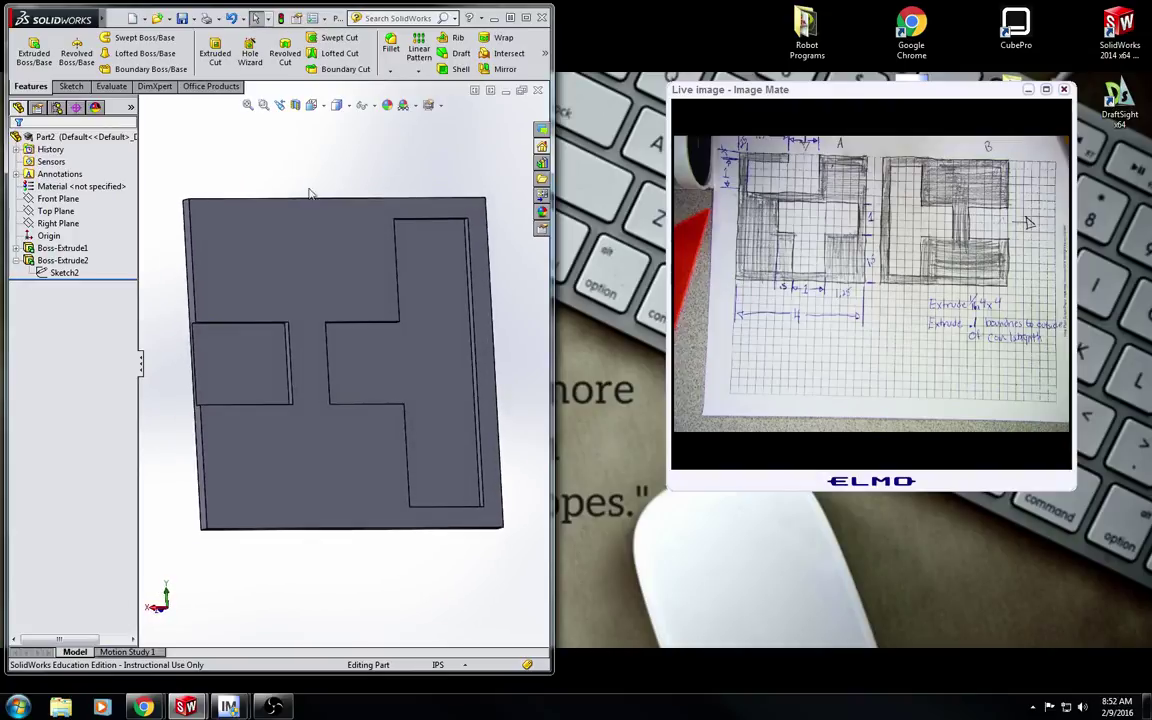
click(312, 105)
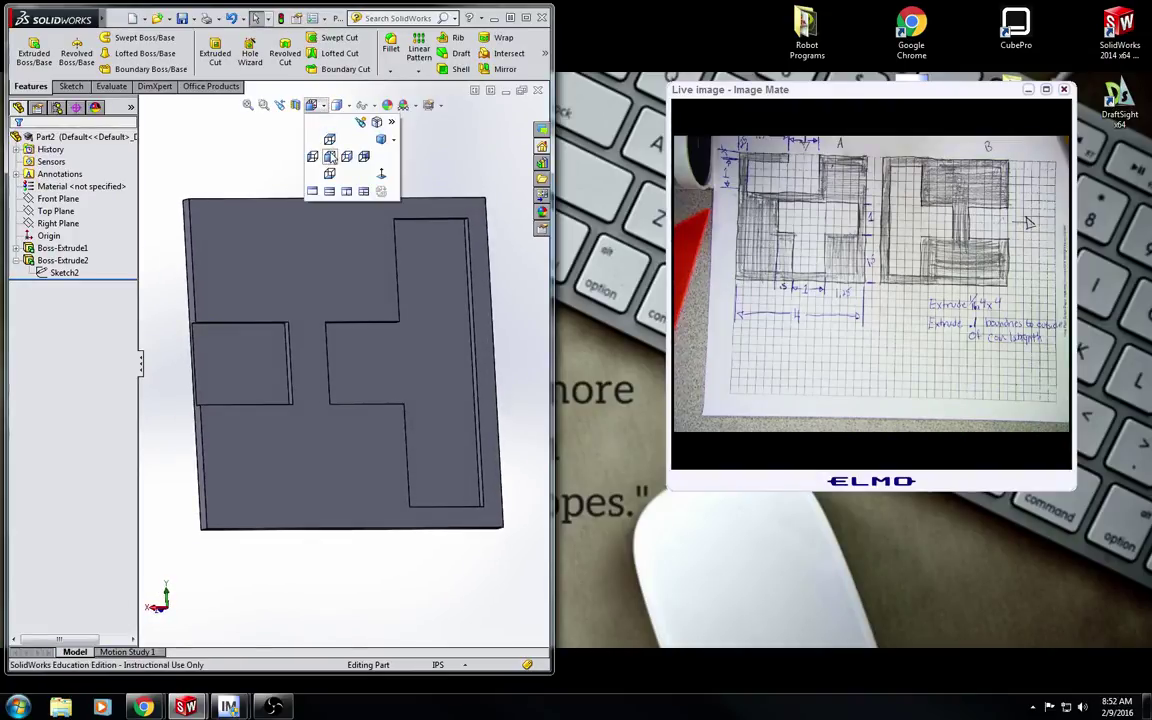
click(330, 157)
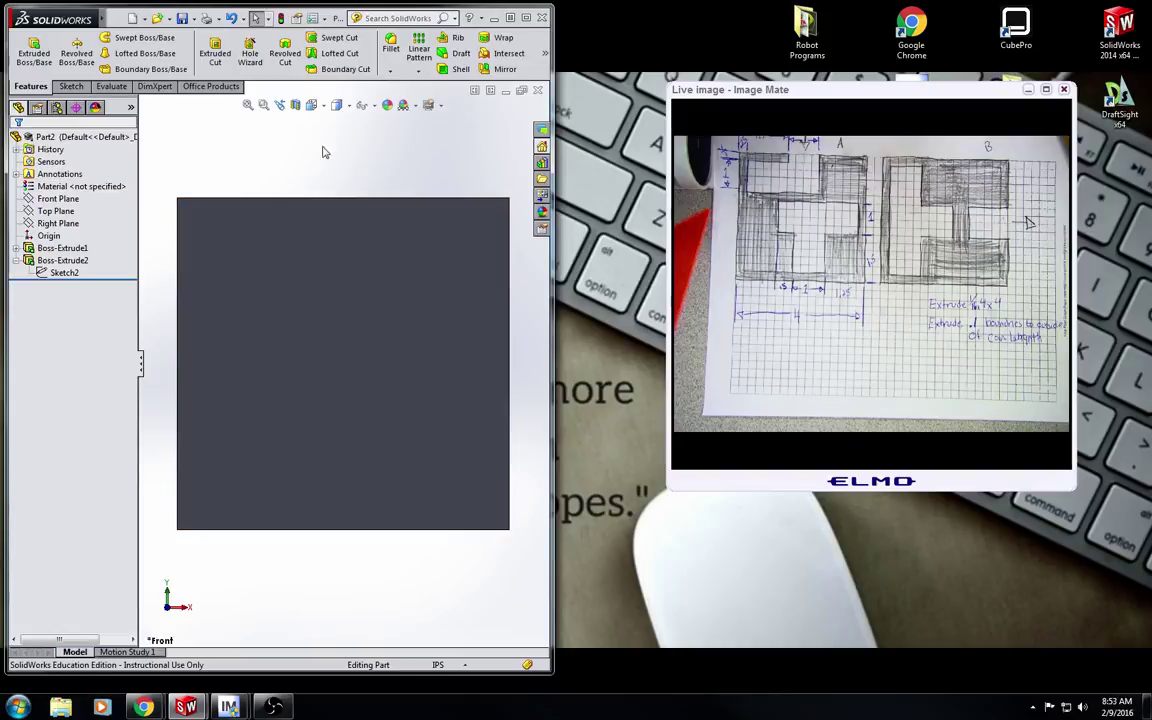
click(311, 104)
click(332, 174)
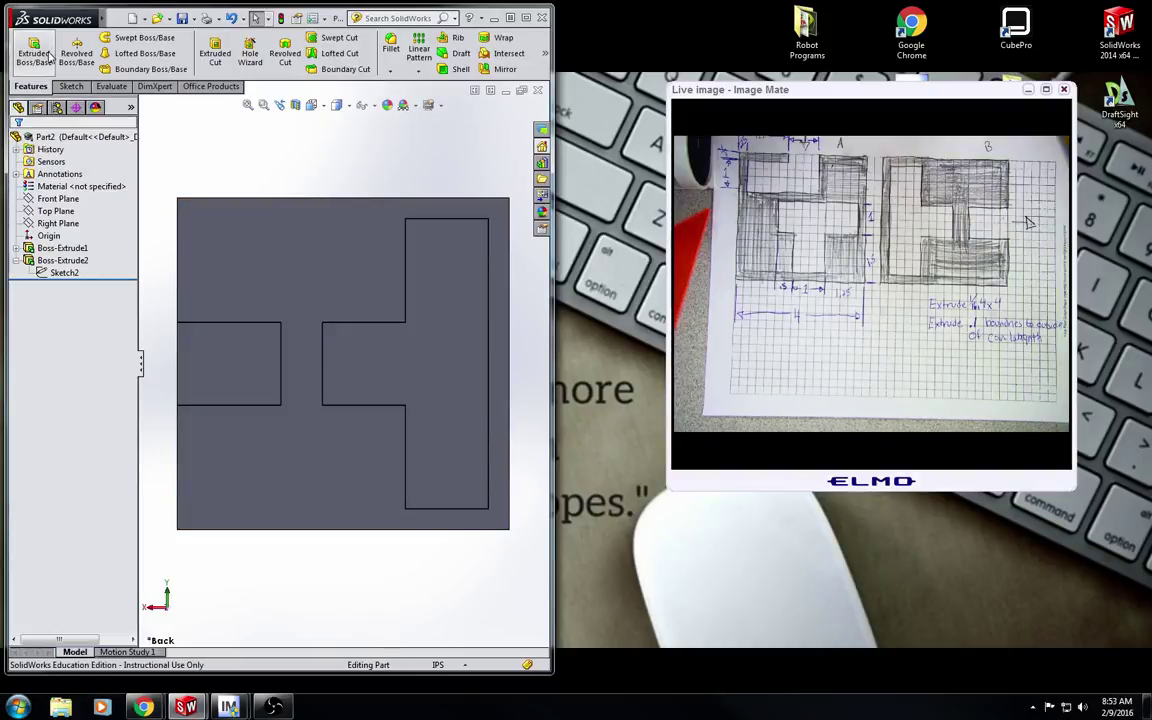
click(222, 60)
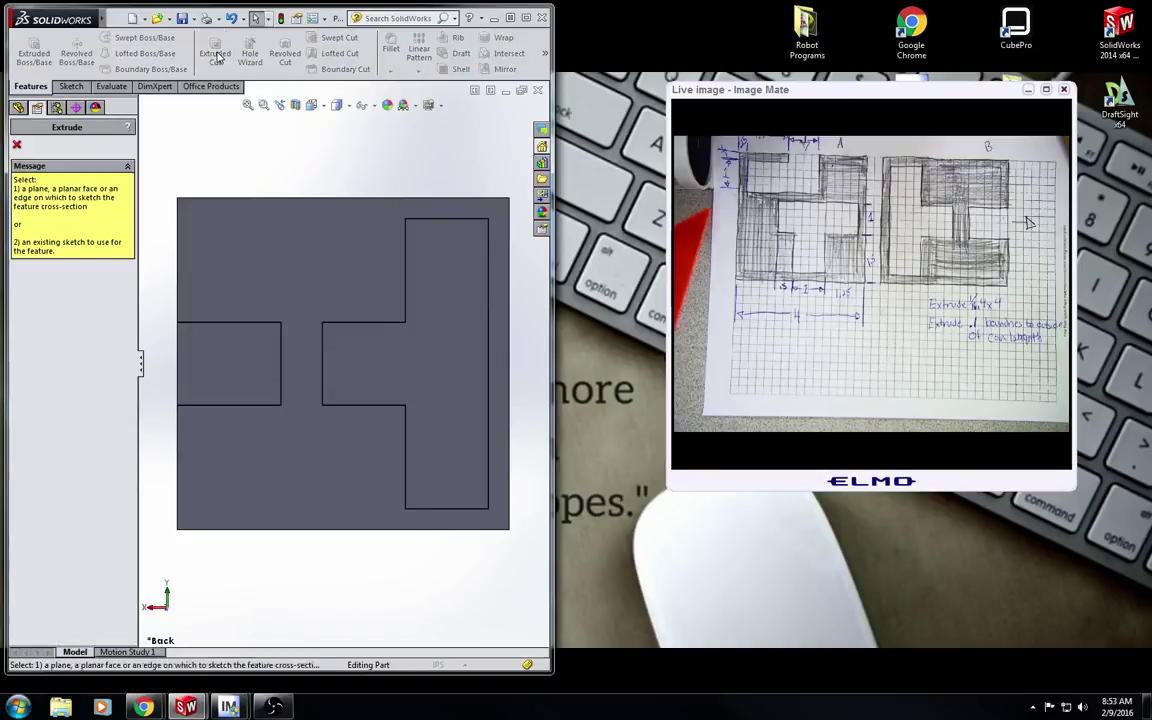
click(490, 211)
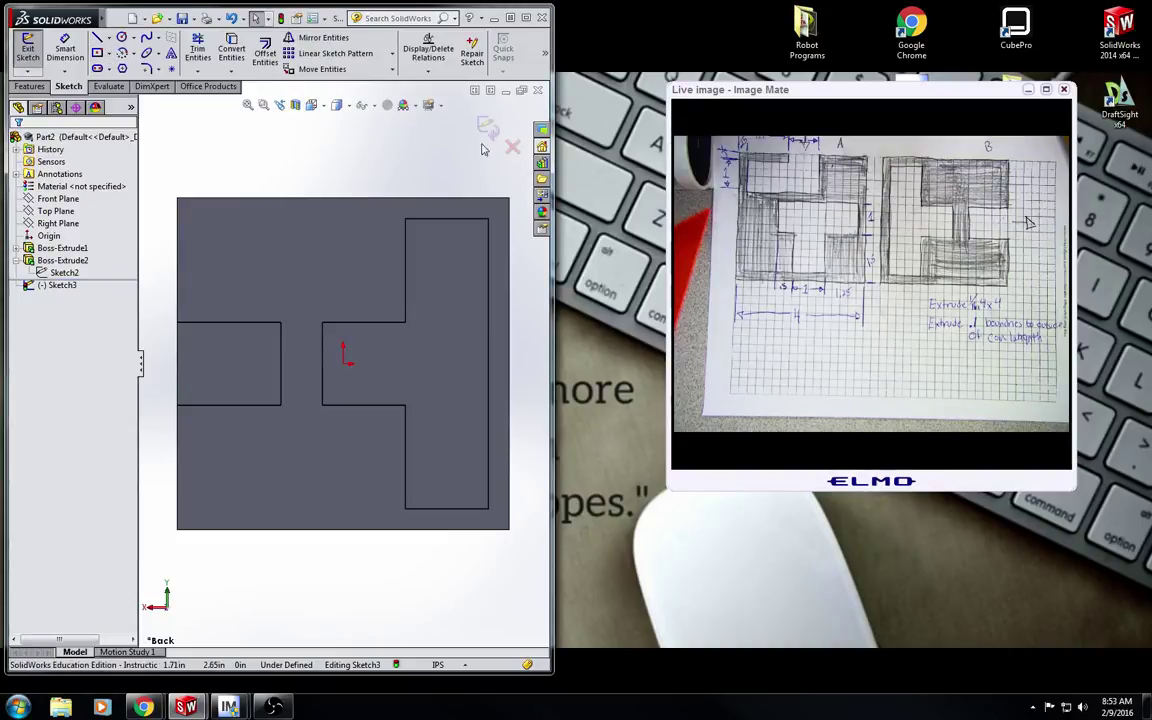
click(512, 147)
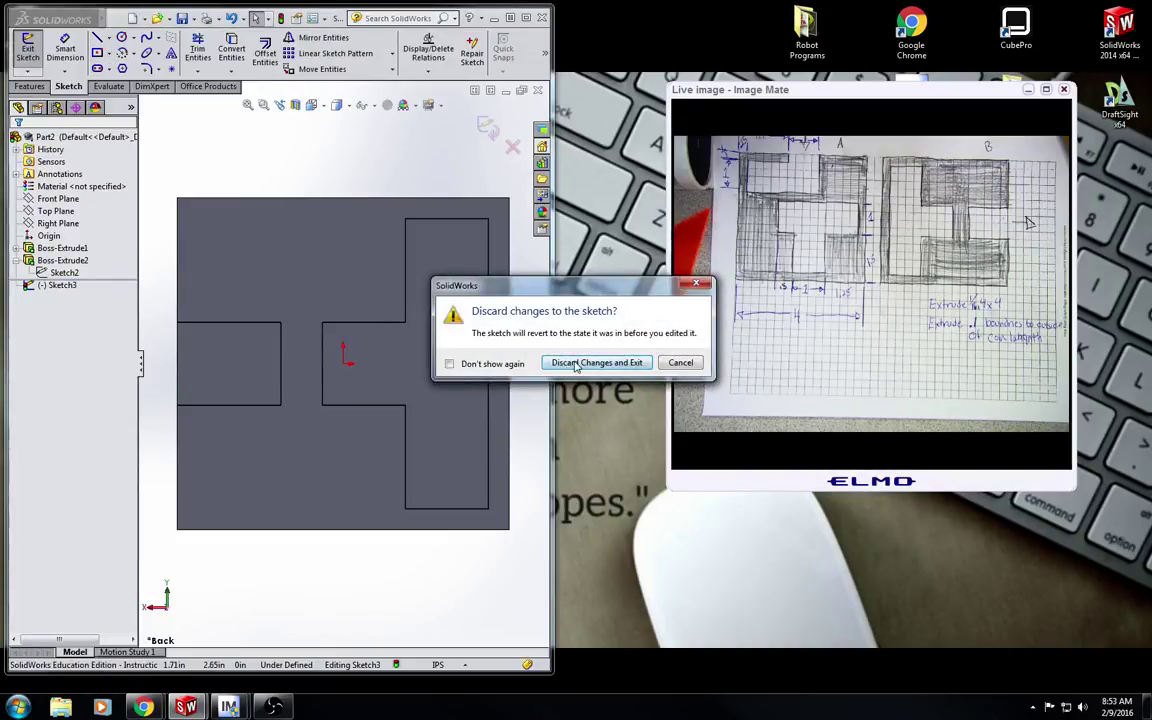
click(667, 364)
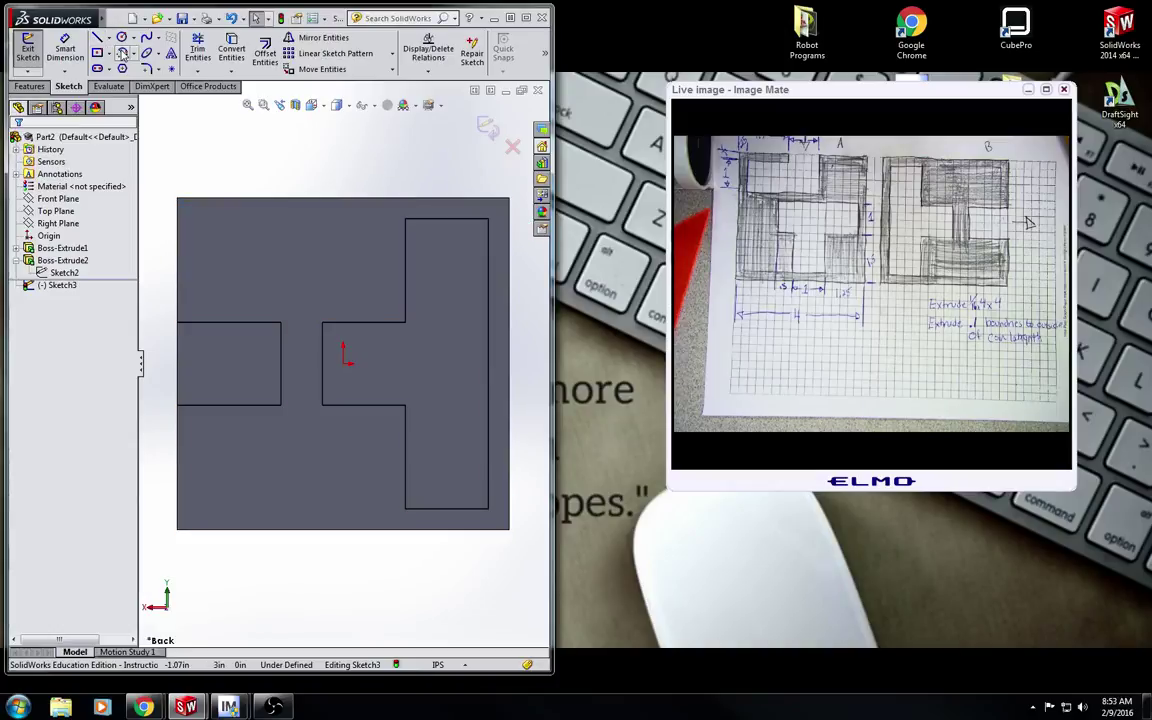
click(512, 150)
click(591, 362)
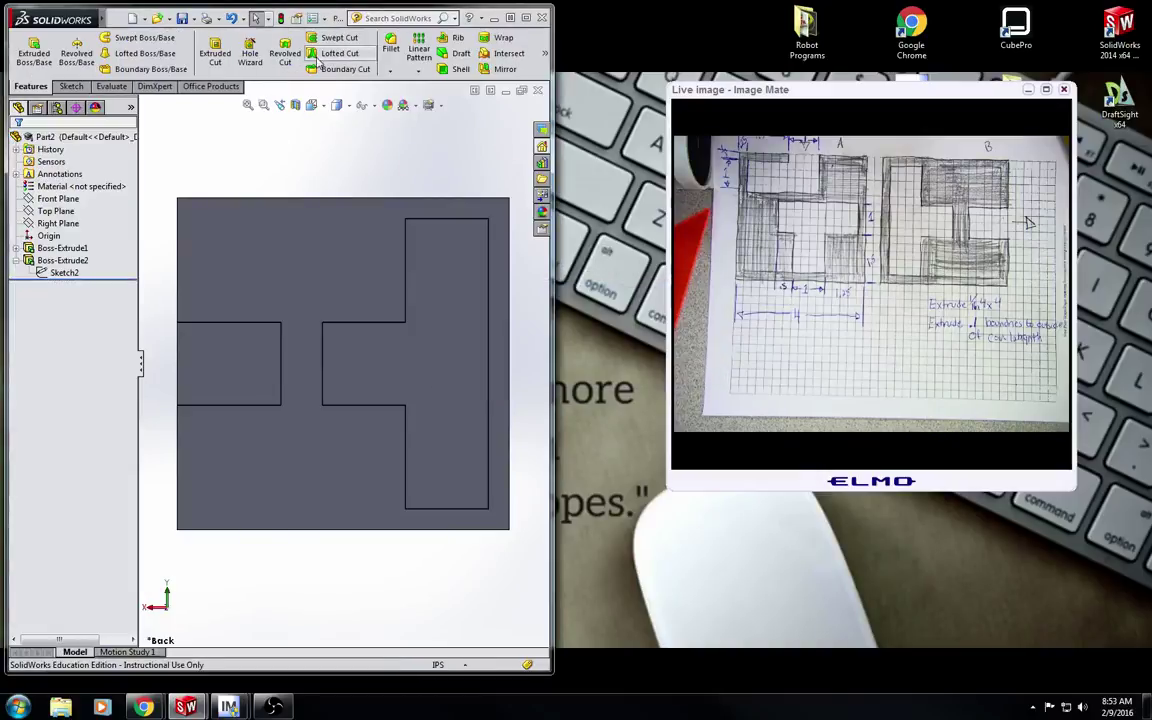
- Chamfer the plate's upper-right corner edge, as seen from the back, with a 0.25 in distance at 45 degrees
click(390, 71)
click(411, 99)
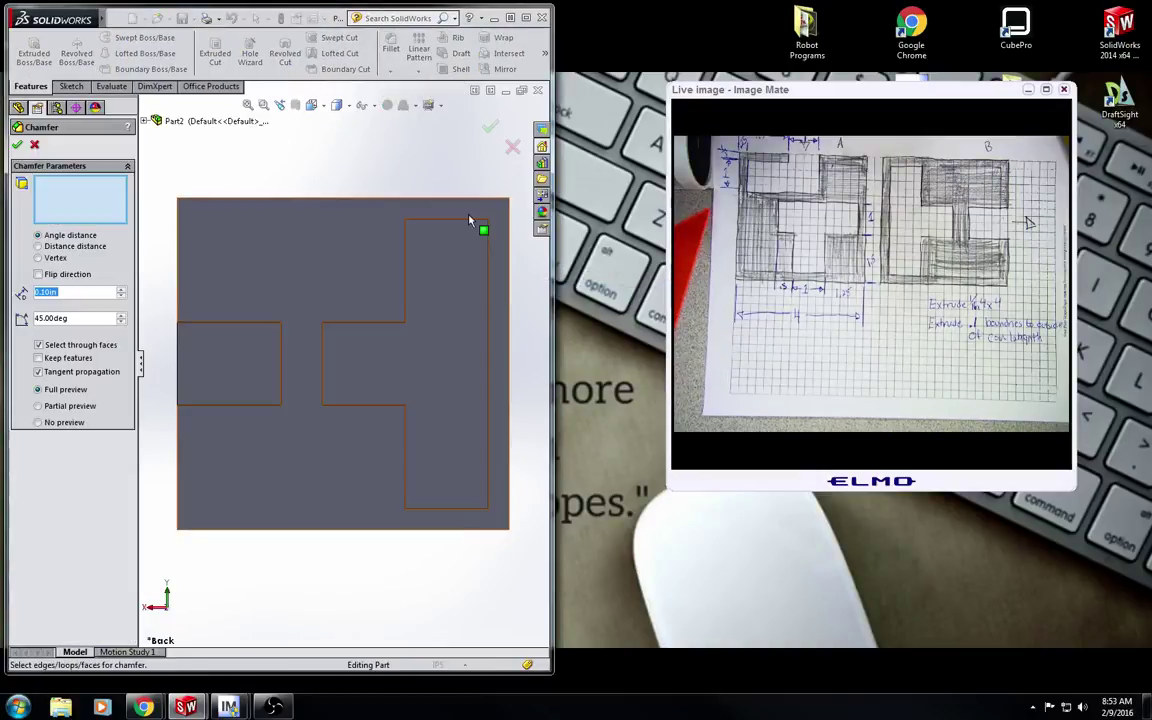
middle_drag(476, 185, 404, 198)
scroll(418, 240, down, 3)
scroll(418, 240, down, 2)
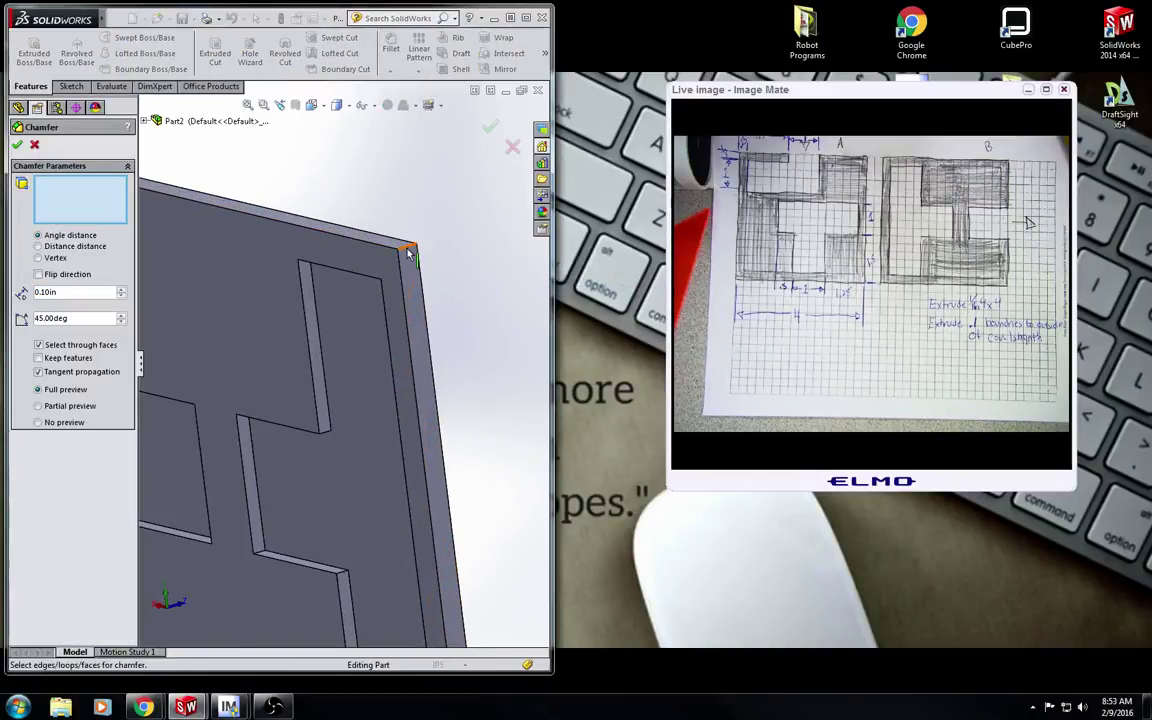
click(406, 248)
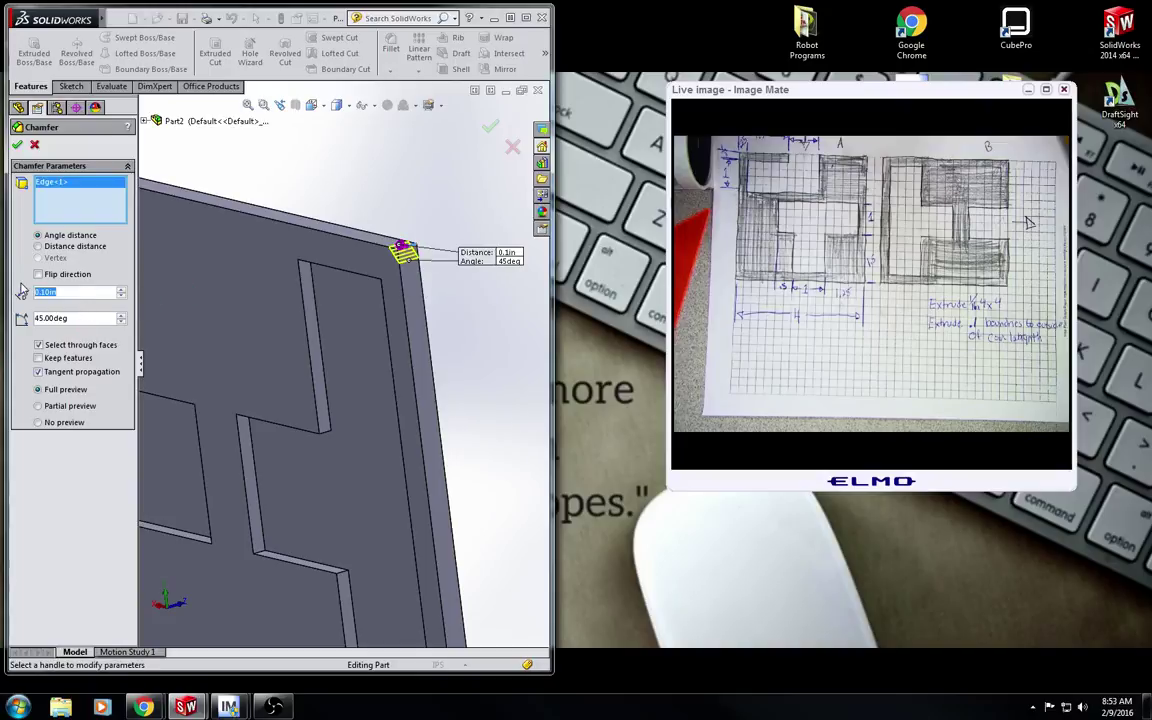
text(0.25)
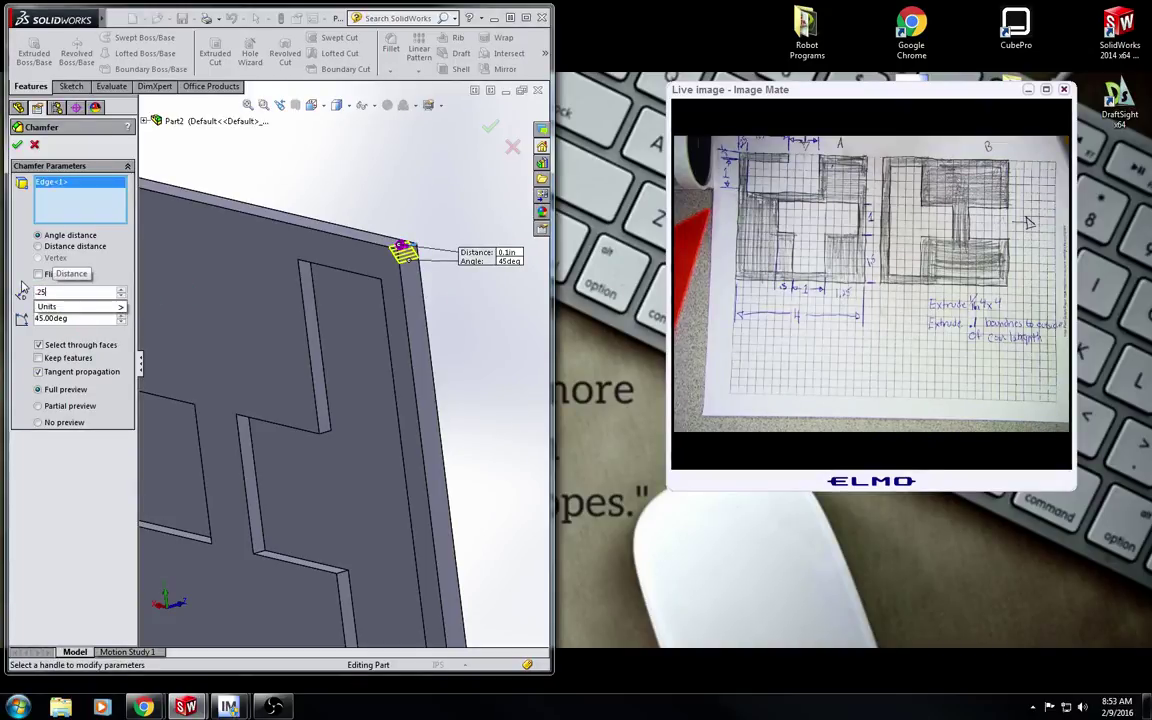
key(Return)
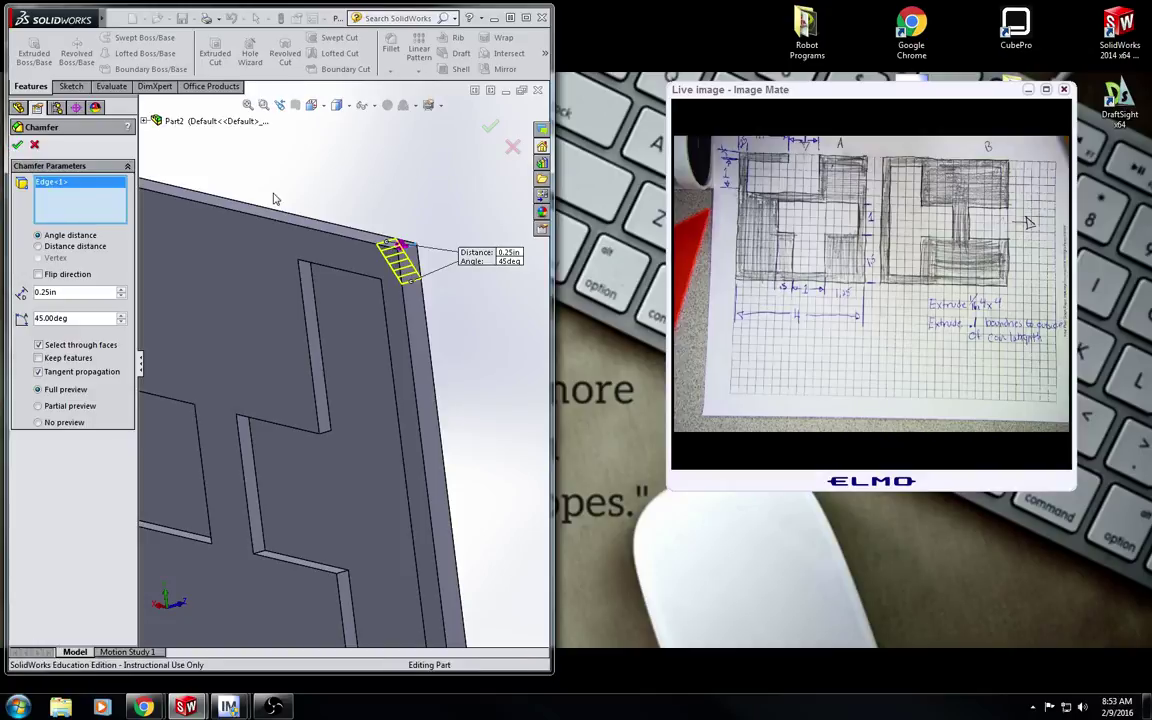
key(Return)
- Fillet the diagonally opposite lower-left corner edge, as seen from the back, with a 0.25 in radius
key(ctrl+2)
scroll(302, 416, down, 3)
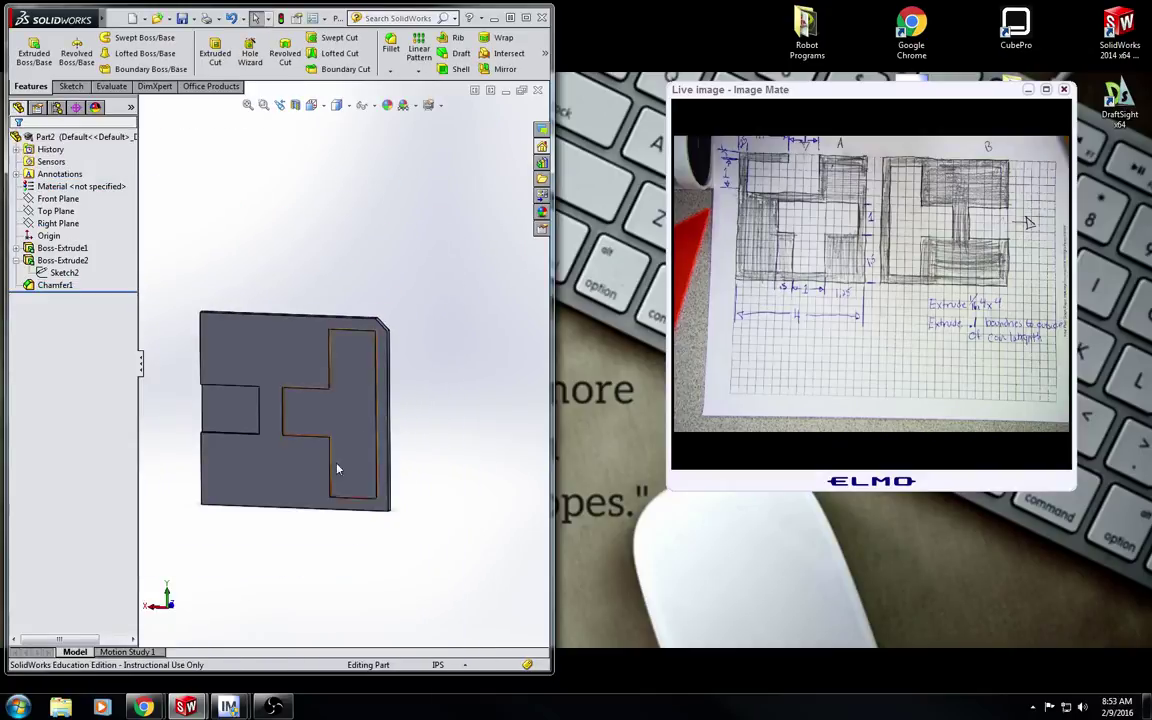
mouse_move(302, 416)
middle_down()
mouse_move(270, 450)
mouse_move(234, 447)
mouse_move(288, 410)
middle_up()
click(391, 45)
scroll(288, 410, down, 5)
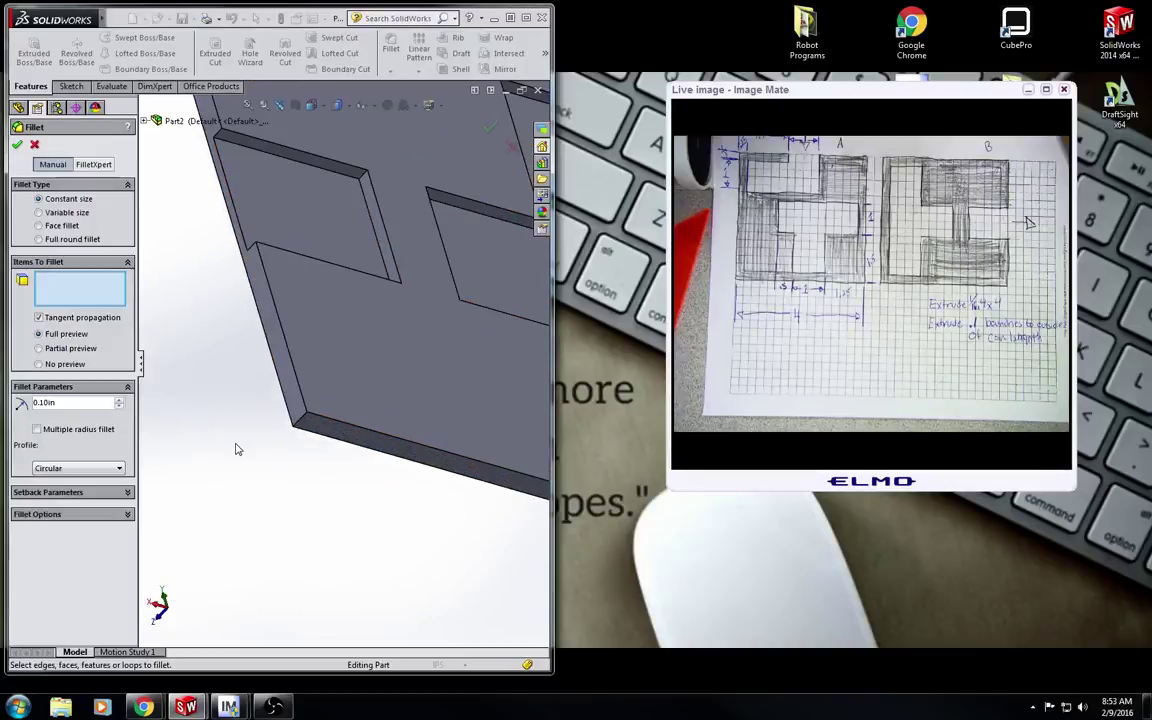
click(301, 413)
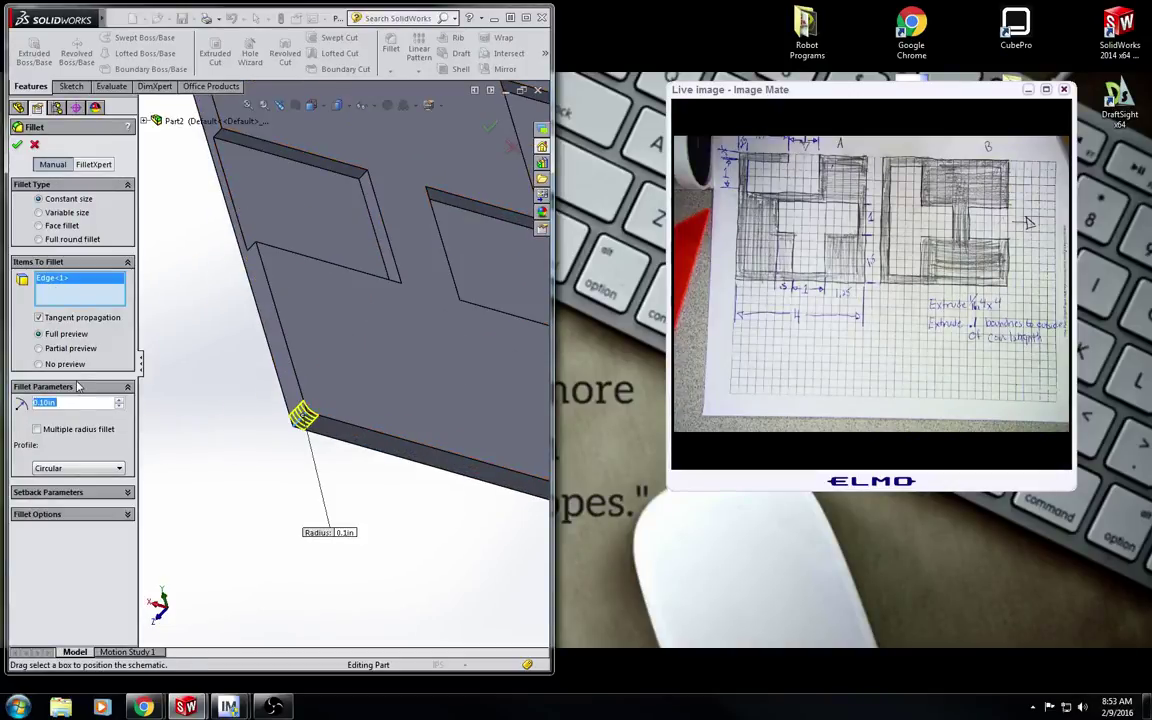
text(0.25)
key(Return)
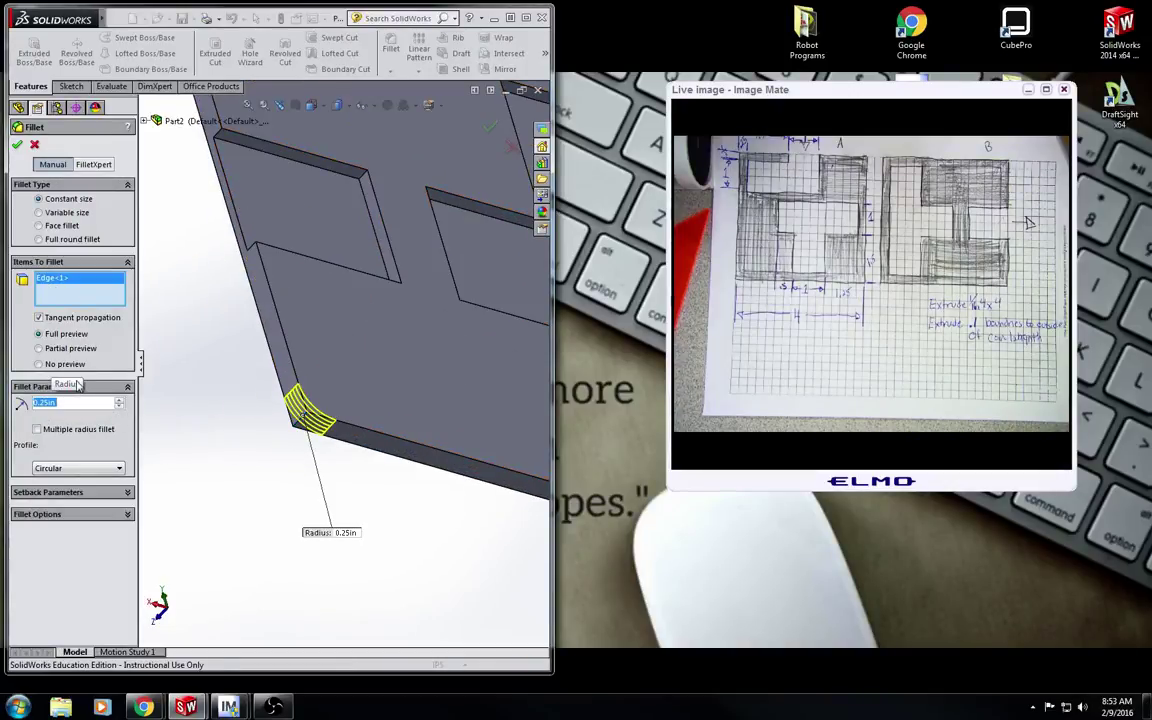
scroll(244, 383, up, 5)
middle_drag(244, 383, 200, 425)
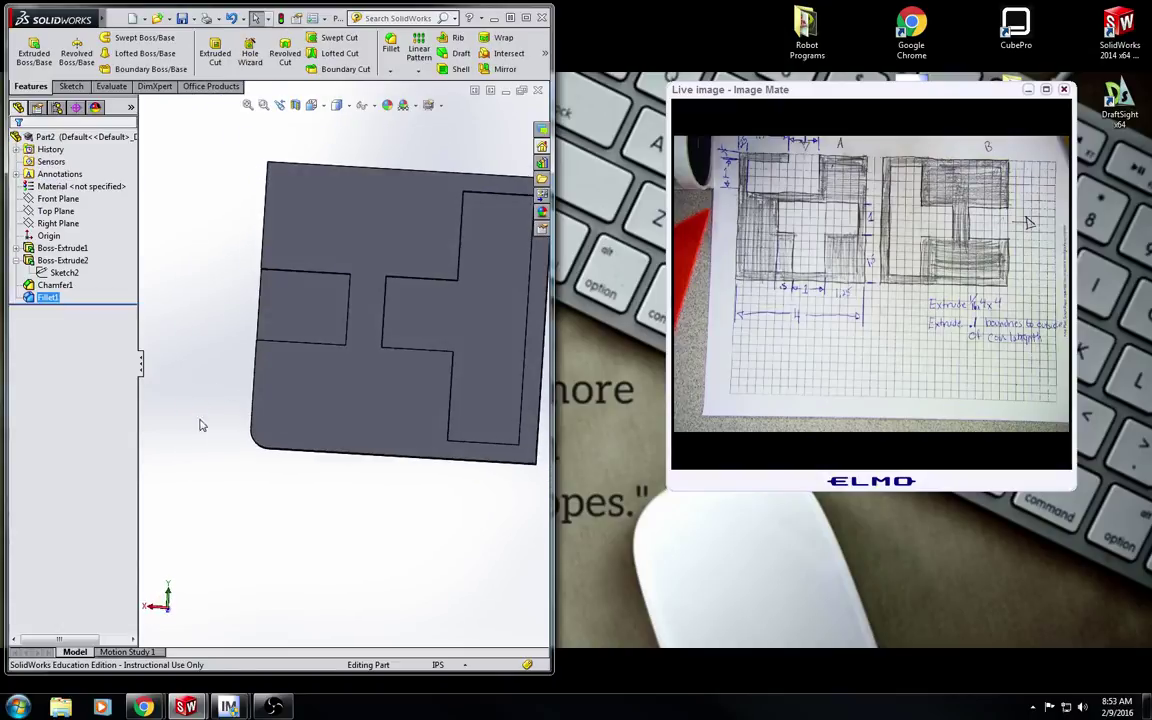
scroll(200, 425, up, 3)
scroll(365, 318, down, 3)
click(340, 127)
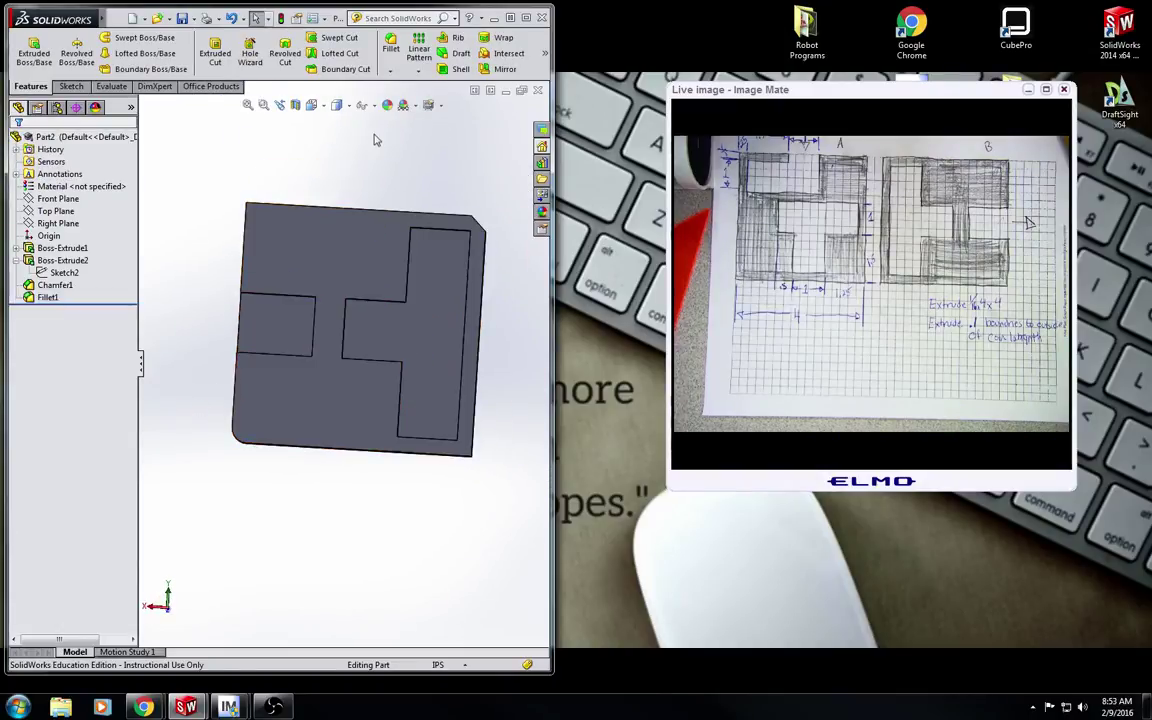
- Minimize the side B part, switch to the Good Side 1 part and show it from the front
click(507, 91)
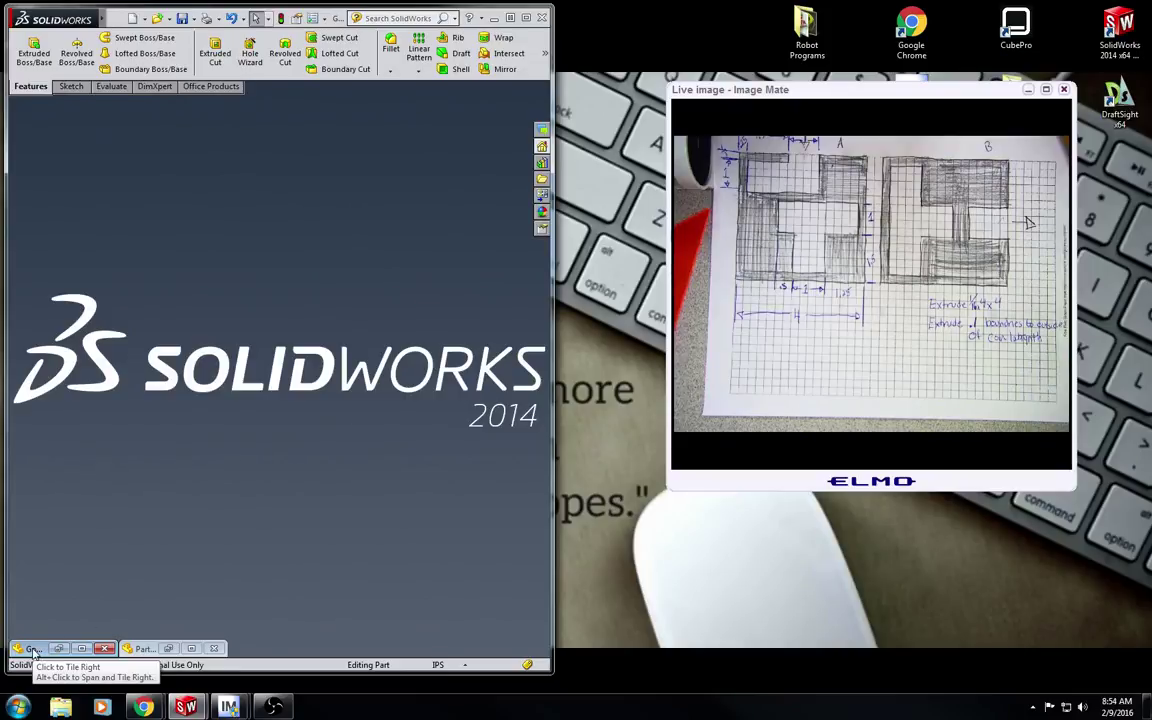
double_click(33, 650)
click(336, 104)
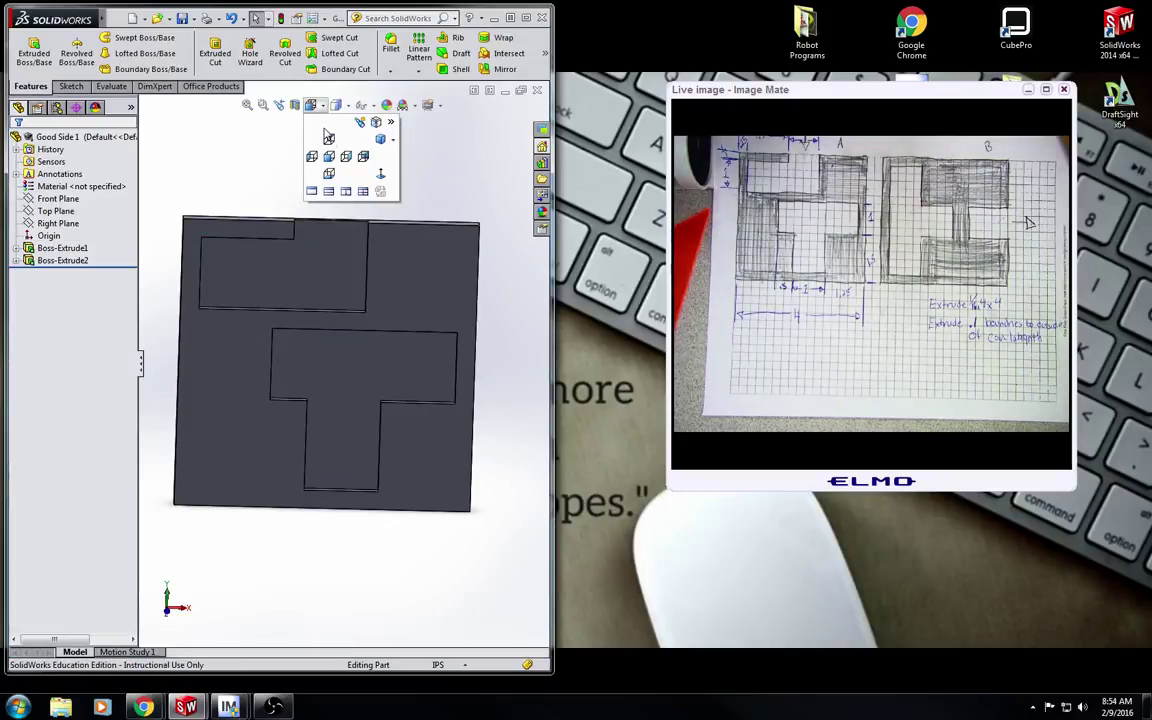
click(331, 158)
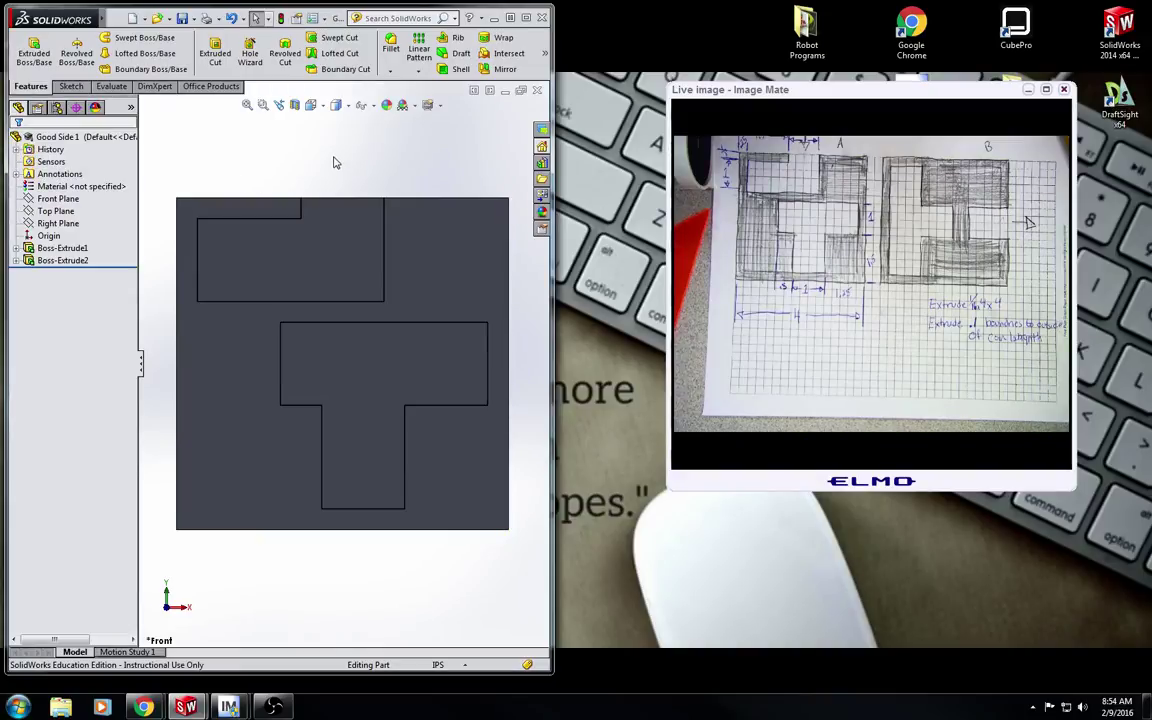
- Chamfer the upper-left corner edge of the Good Side 1 plate with a 0.25 in distance at 45 degrees
click(390, 70)
click(366, 98)
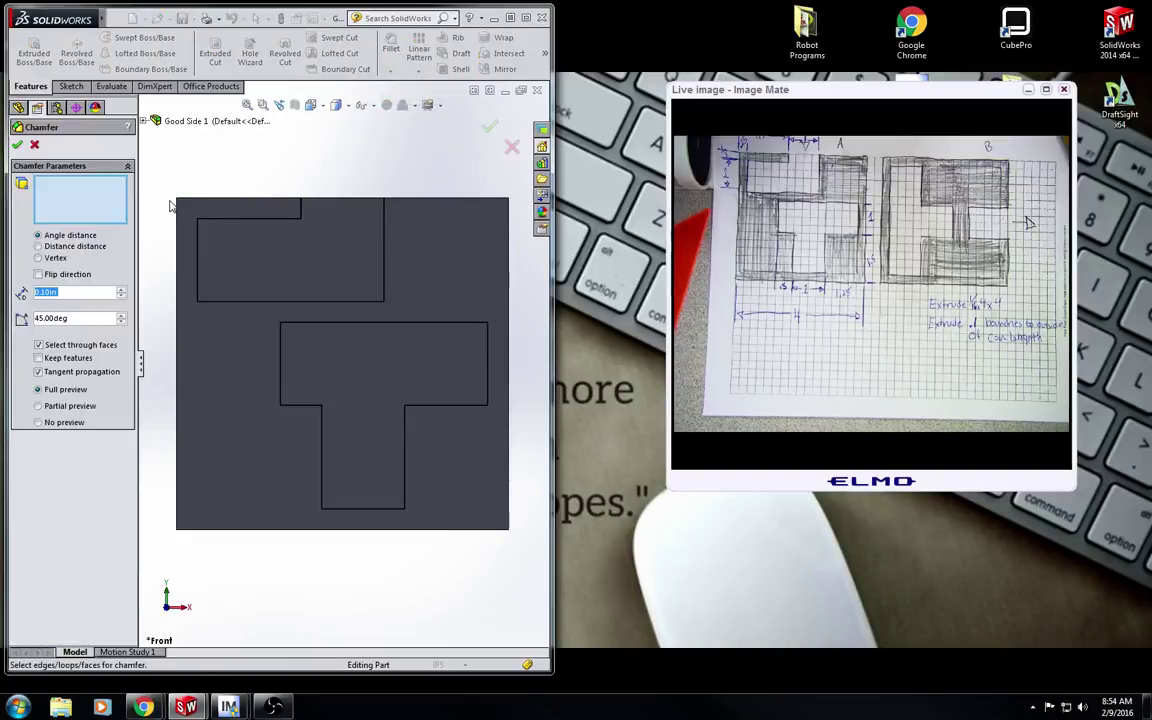
middle_drag(183, 189, 271, 242)
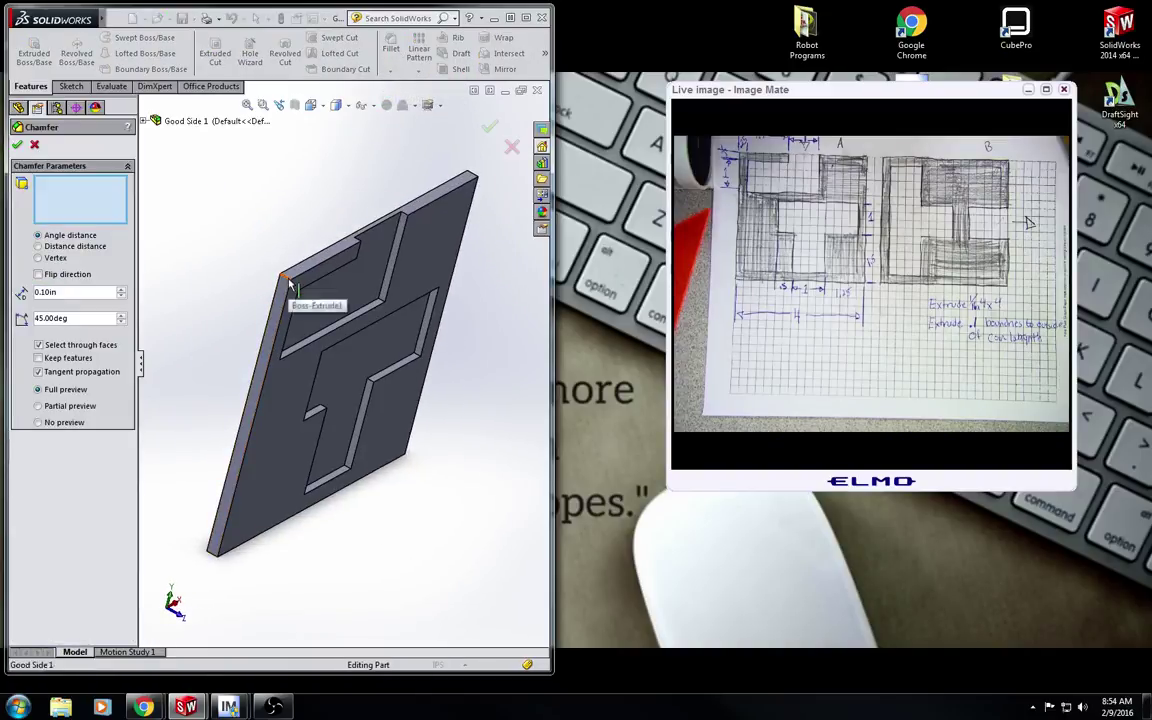
click(289, 284)
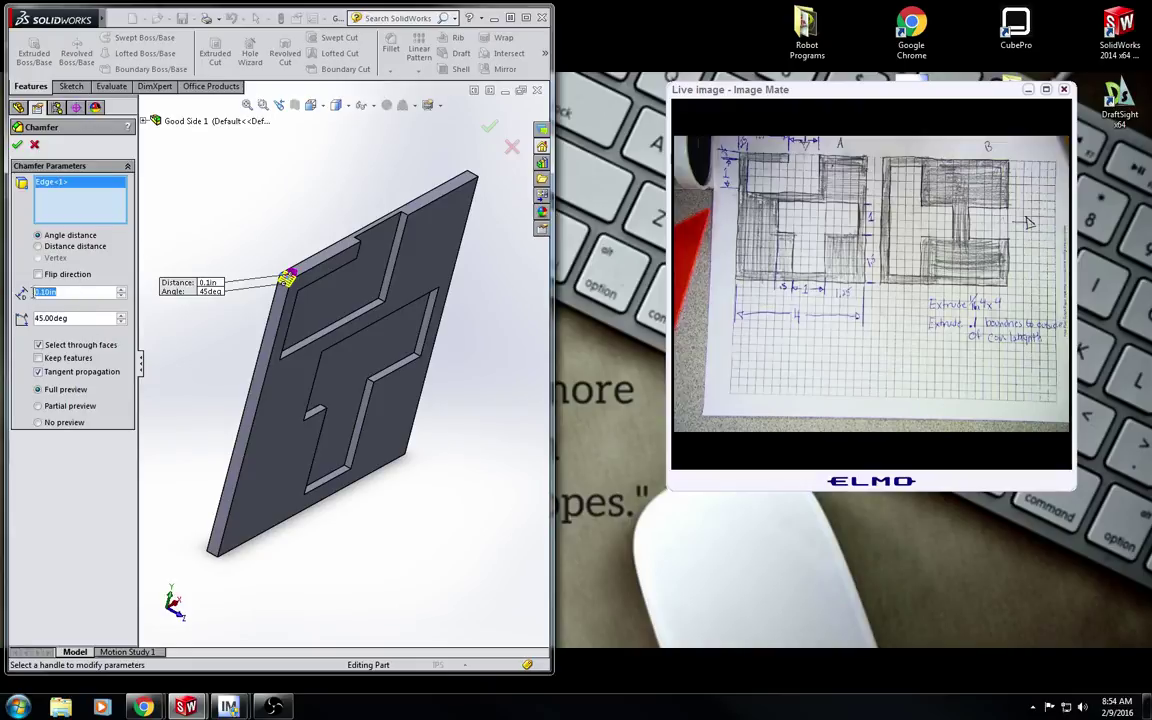
key(BackSpace)
key(Return)
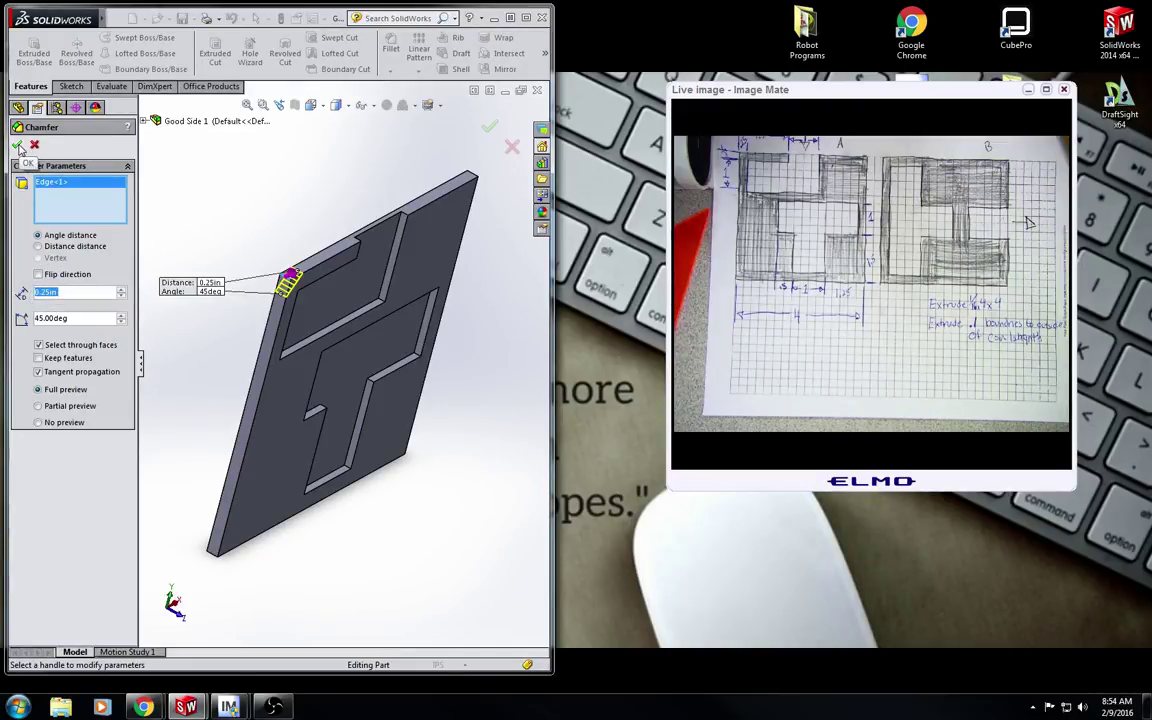
click(19, 146)
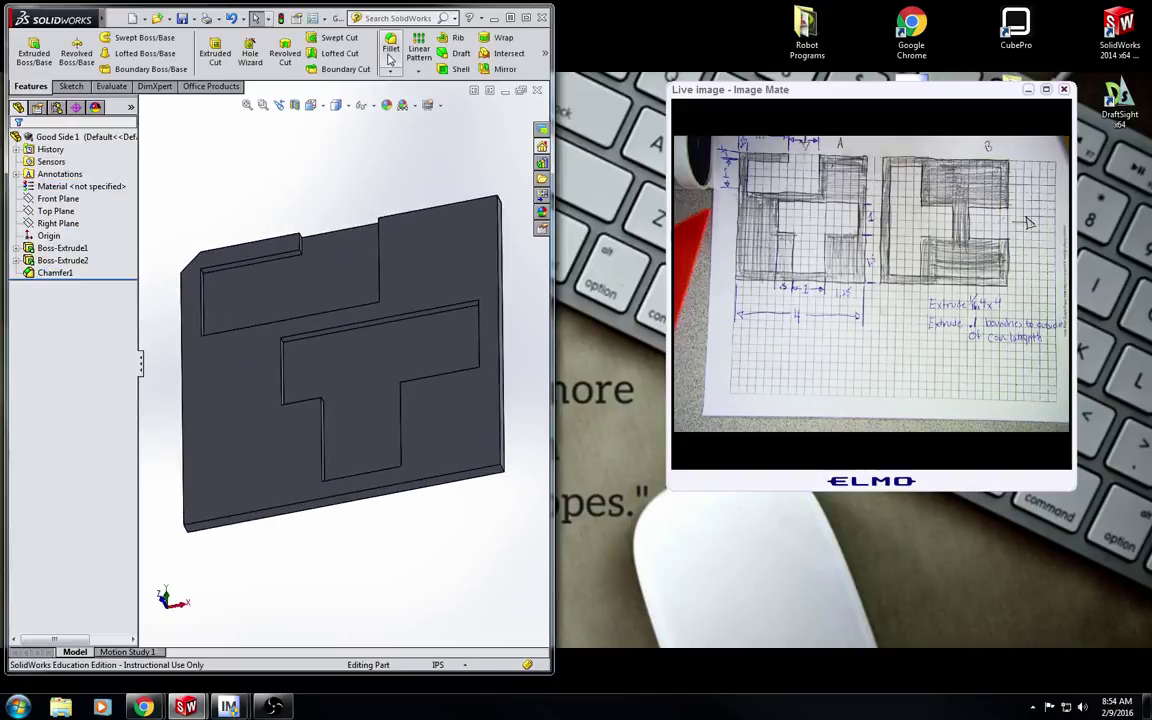
- Fillet the lower-right corner edge of the Good Side 1 plate with a 0.25 in radius
click(391, 45)
middle_drag(506, 496, 488, 463)
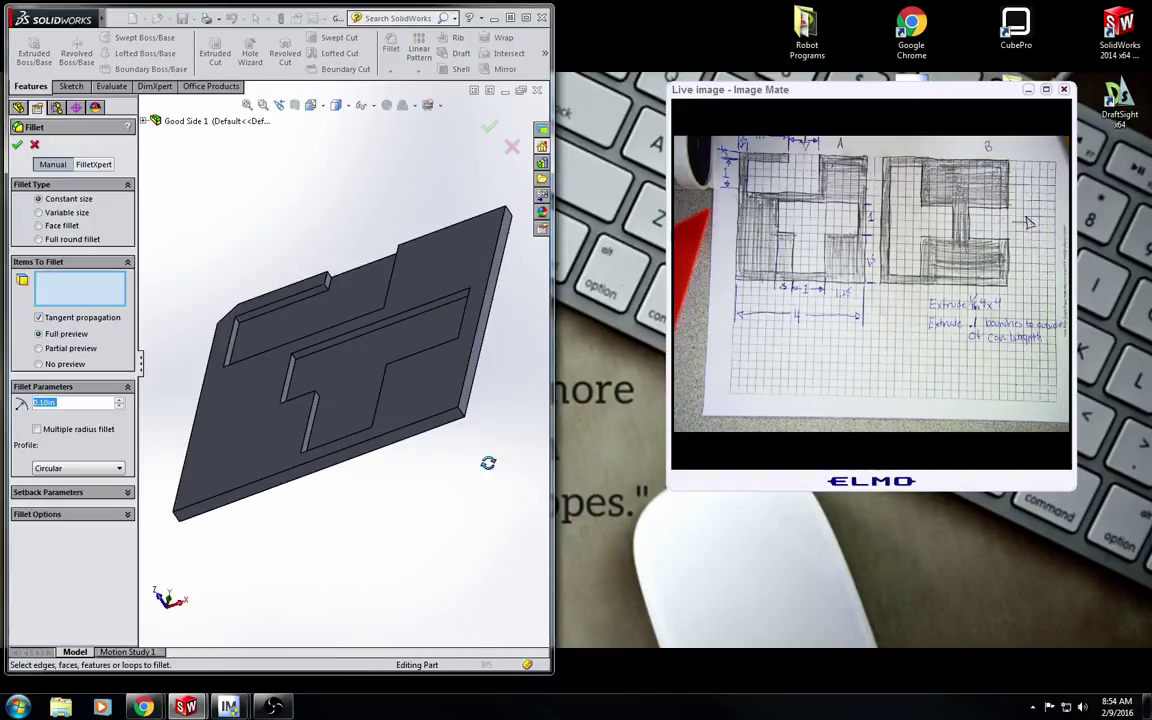
click(464, 420)
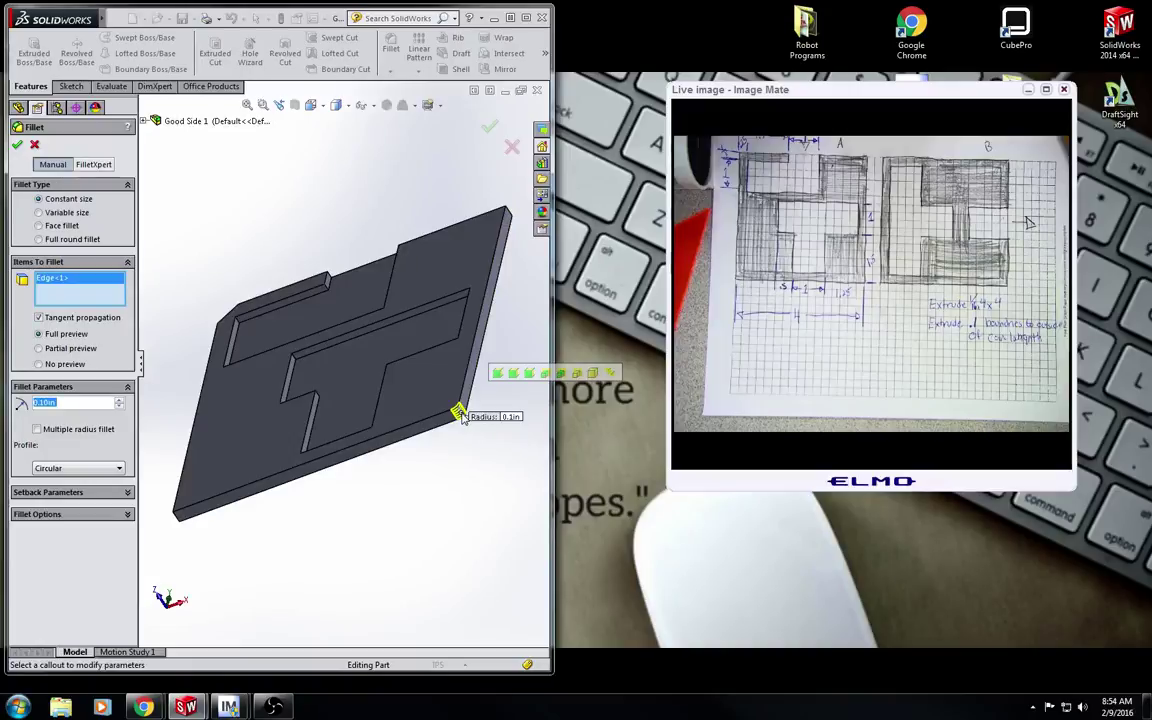
text(0.25)
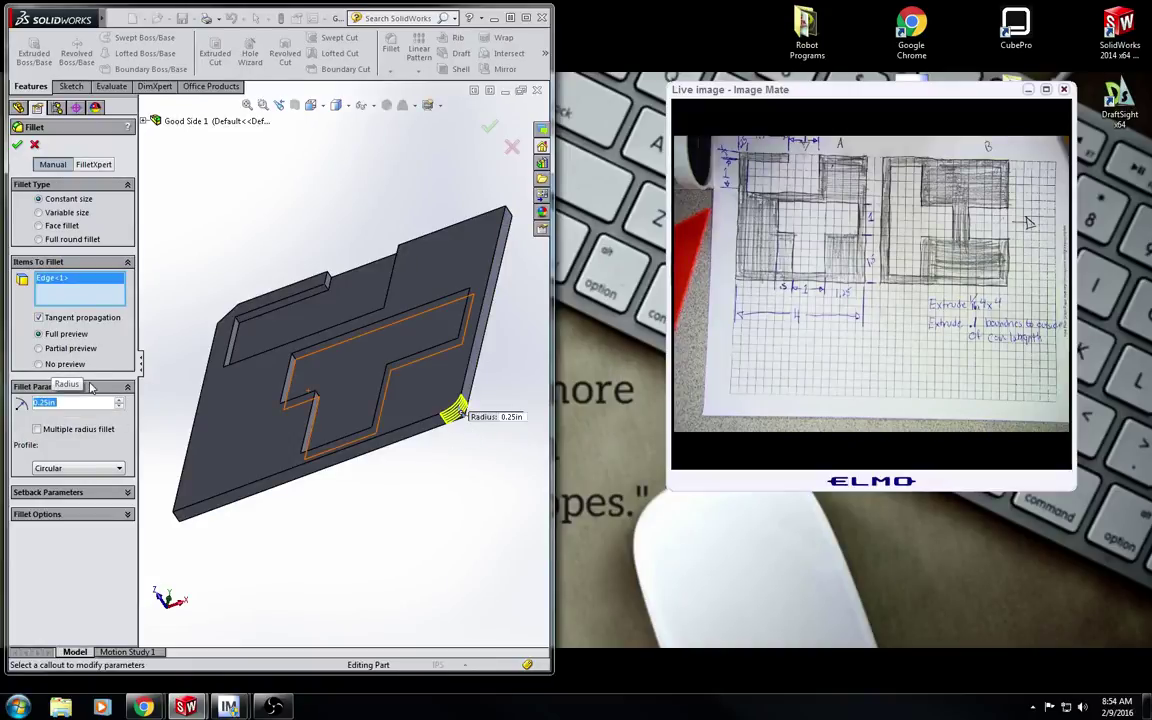
key(Return)
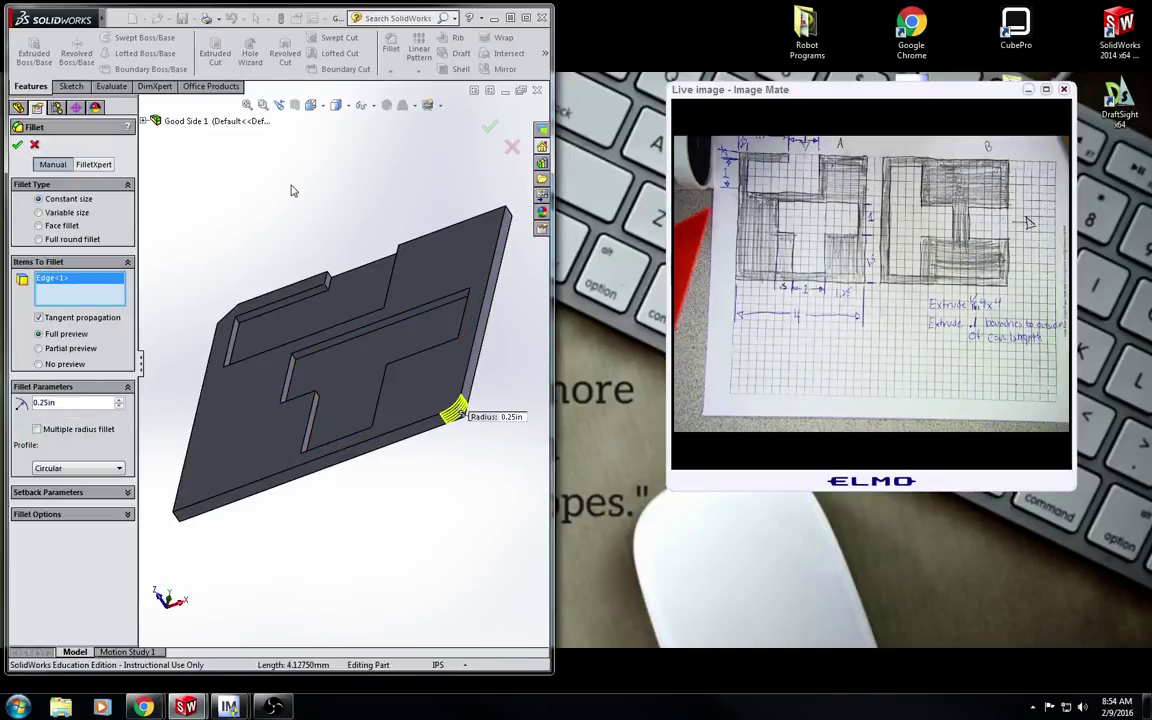
key(Return)
click(312, 105)
click(364, 156)
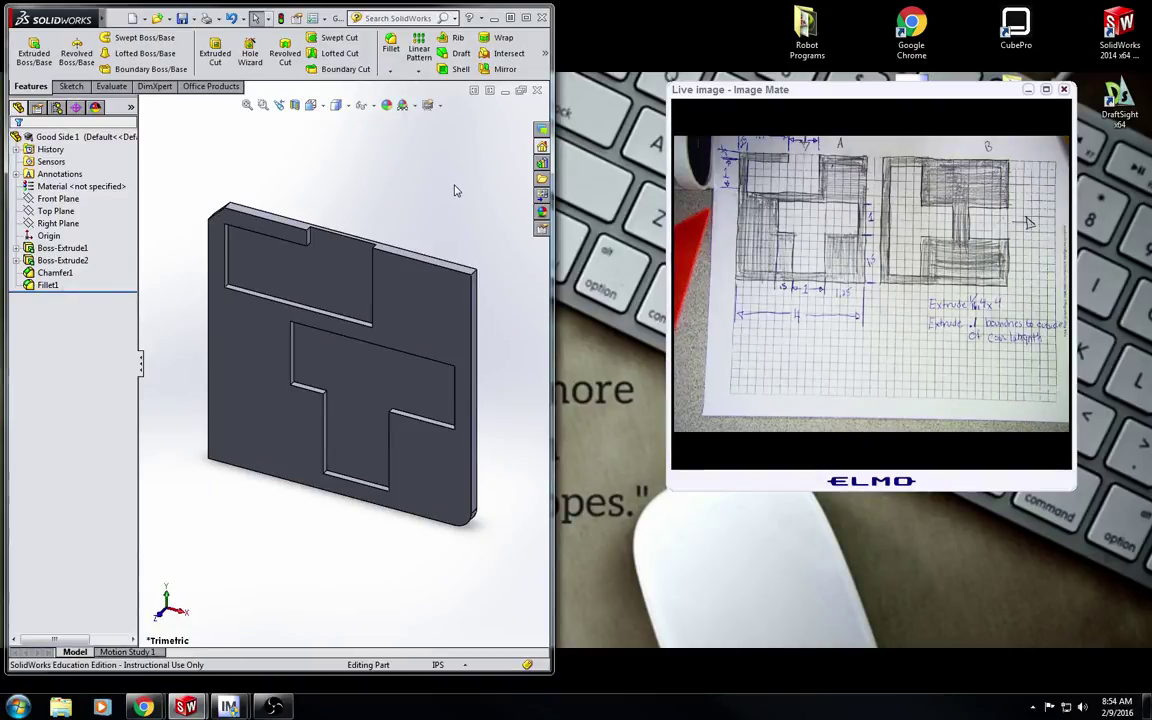
- Switch from Good Side 1 to the unsaved second side part and save it as Good Side 2 in the Coin Labrynth folder
click(505, 91)
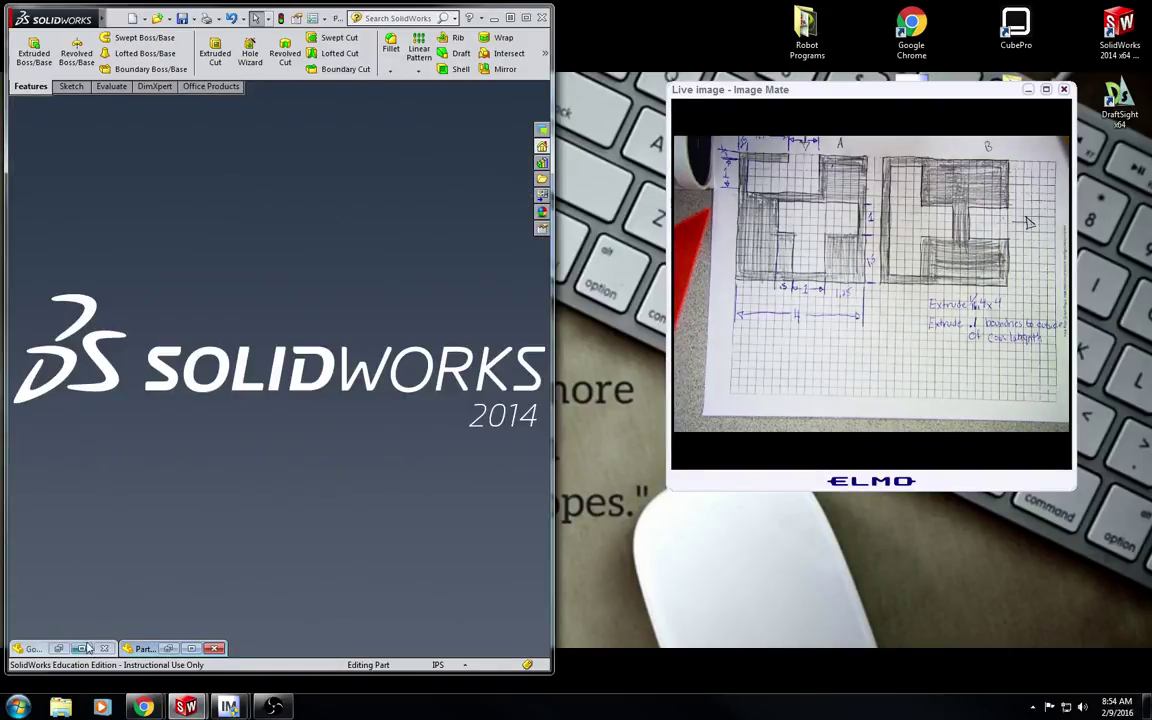
double_click(143, 650)
click(117, 18)
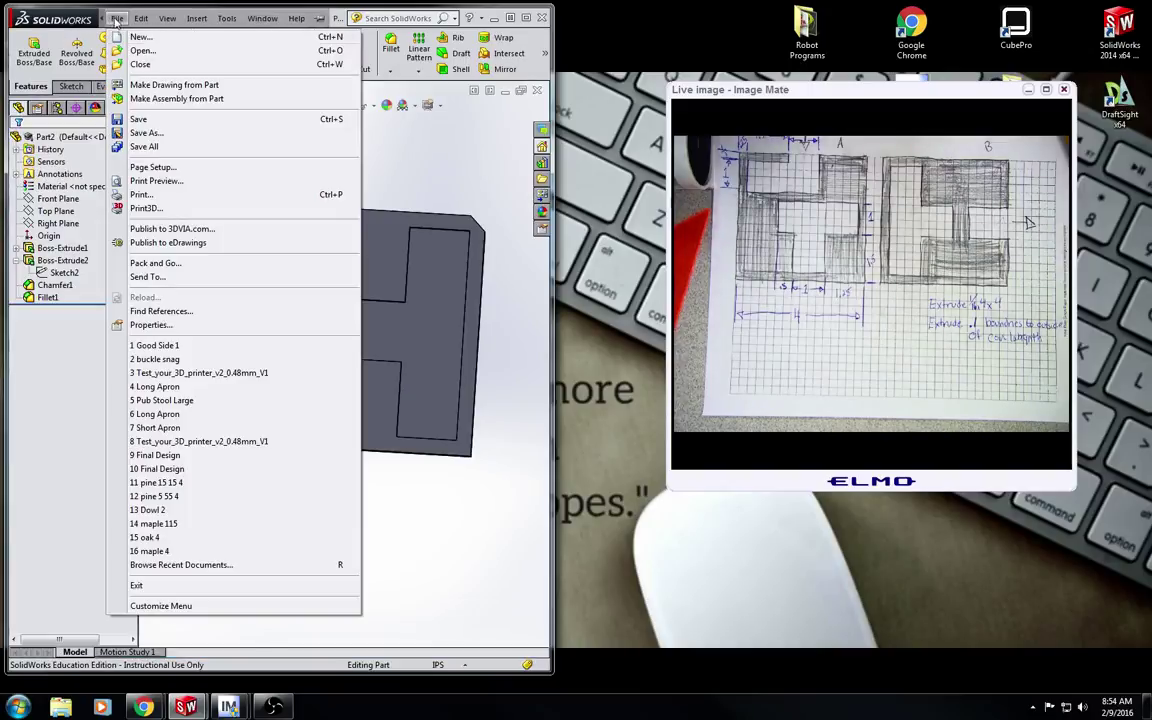
click(145, 131)
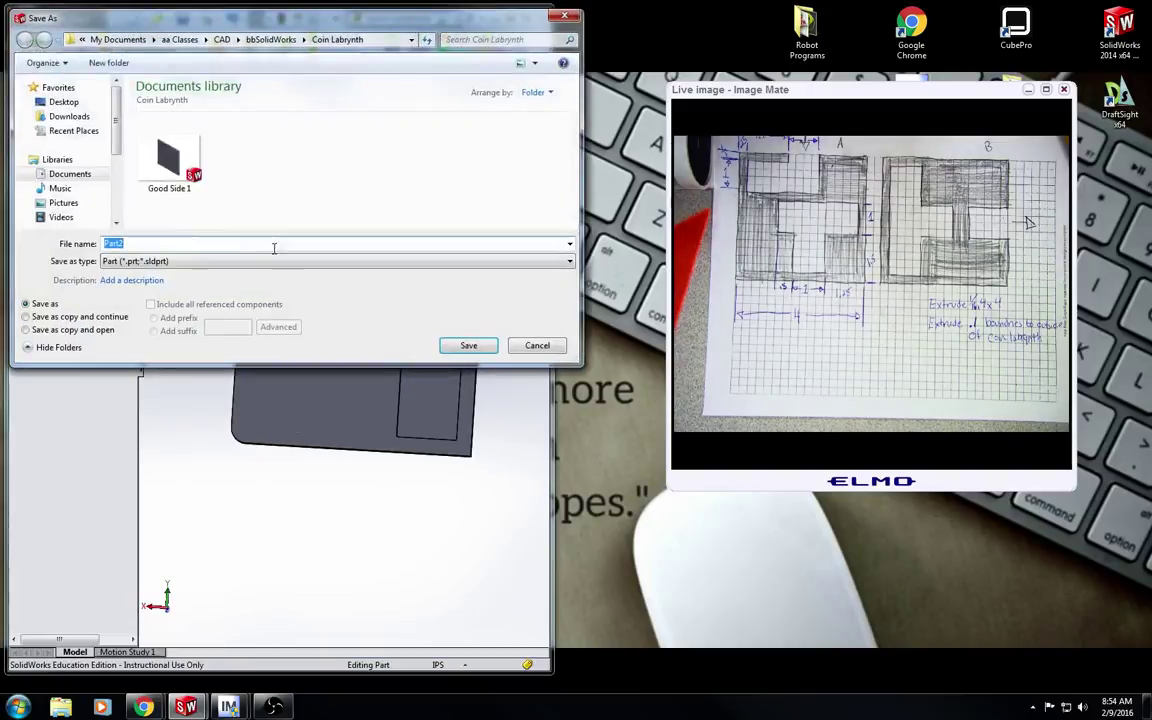
click(186, 192)
click(166, 246)
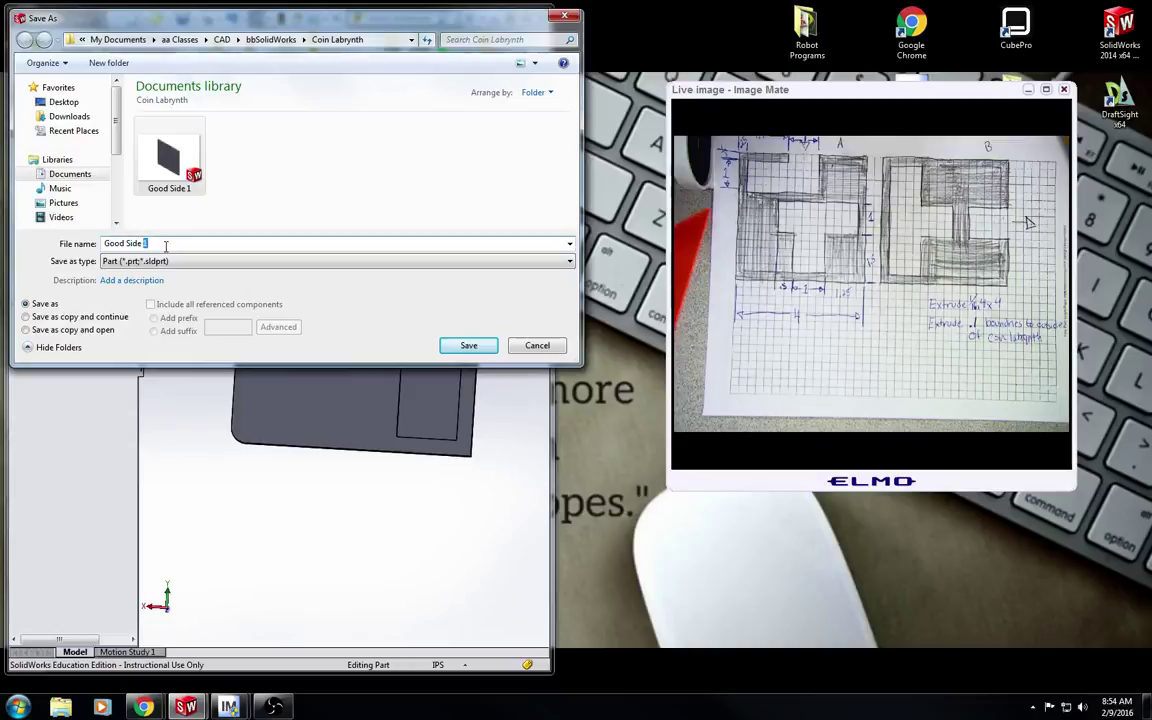
text(2)
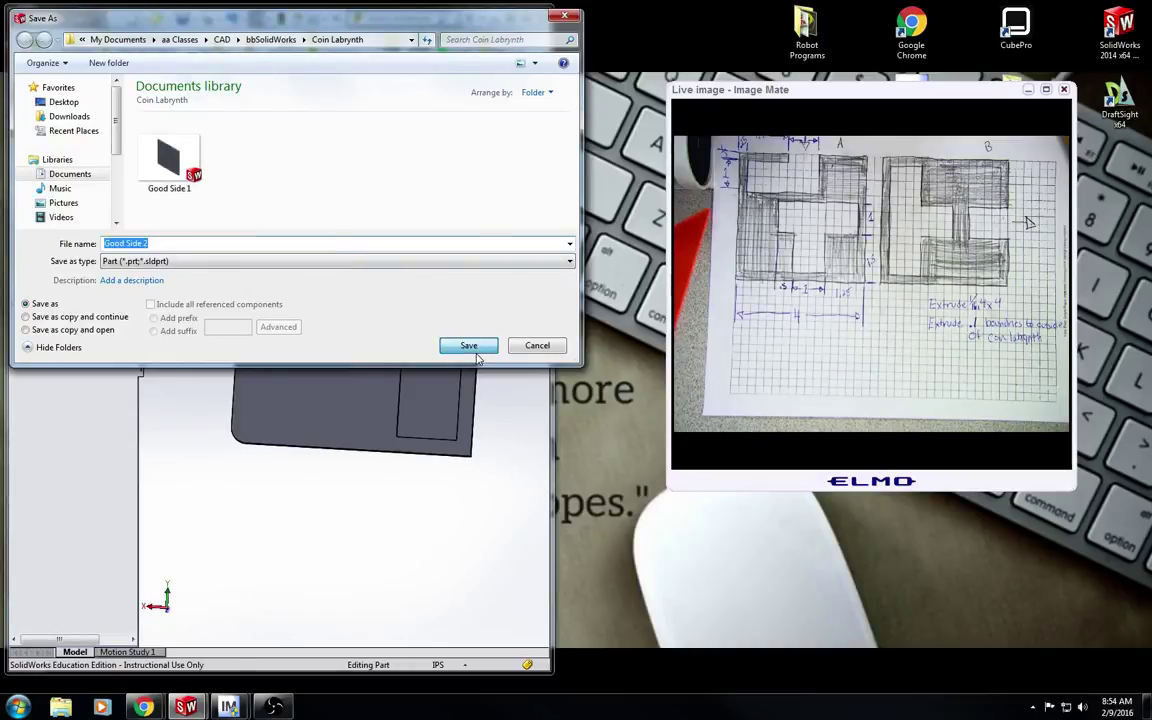
click(469, 345)
- Create a new assembly from the part and place Good Side 1 in it as the first component
click(118, 19)
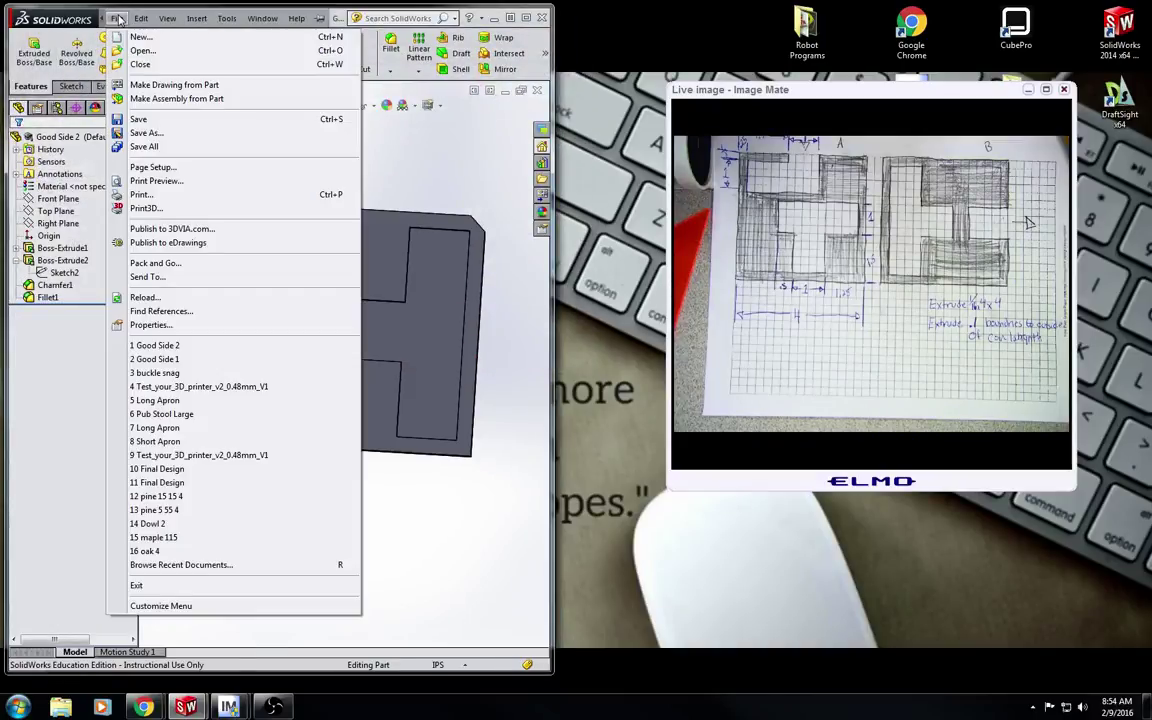
click(150, 99)
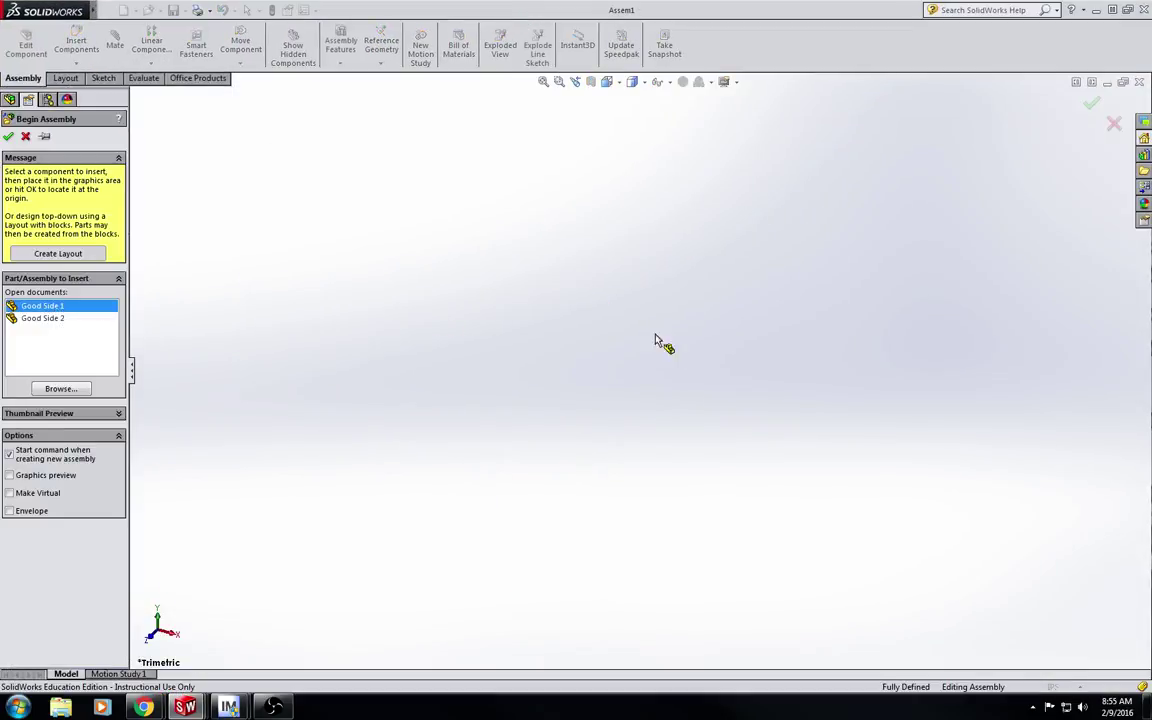
click(579, 352)
key(f)
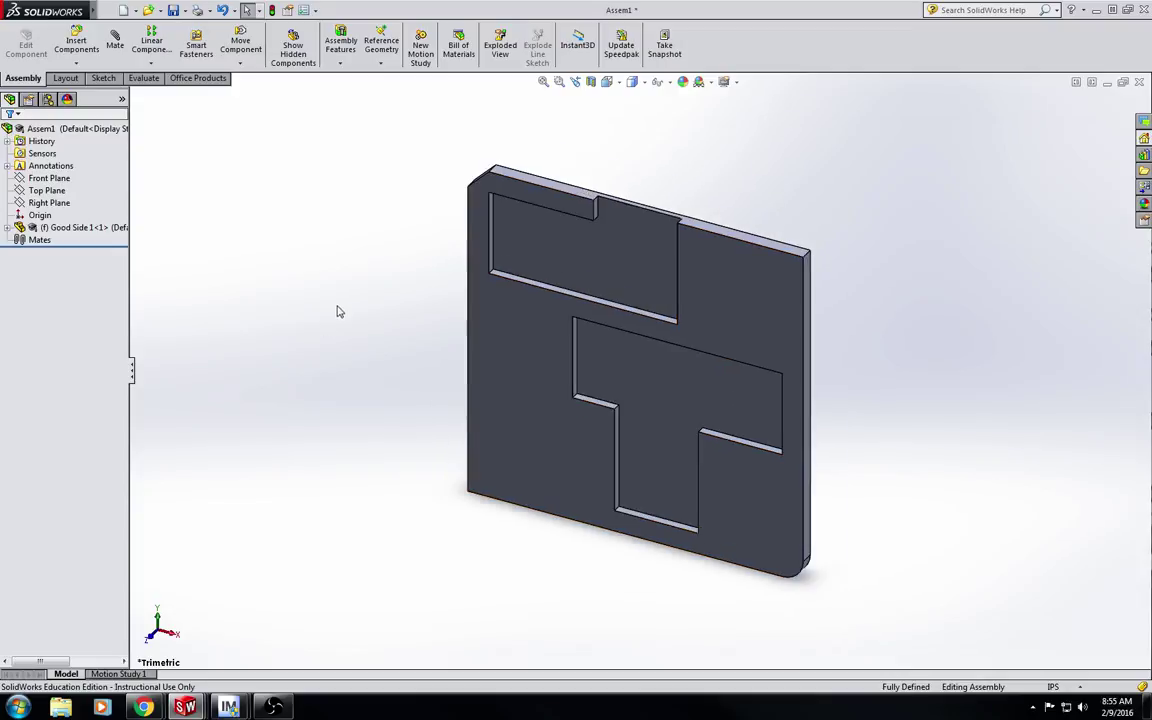
- Insert Good Side 2 into the assembly beside Good Side 1
click(82, 55)
click(50, 304)
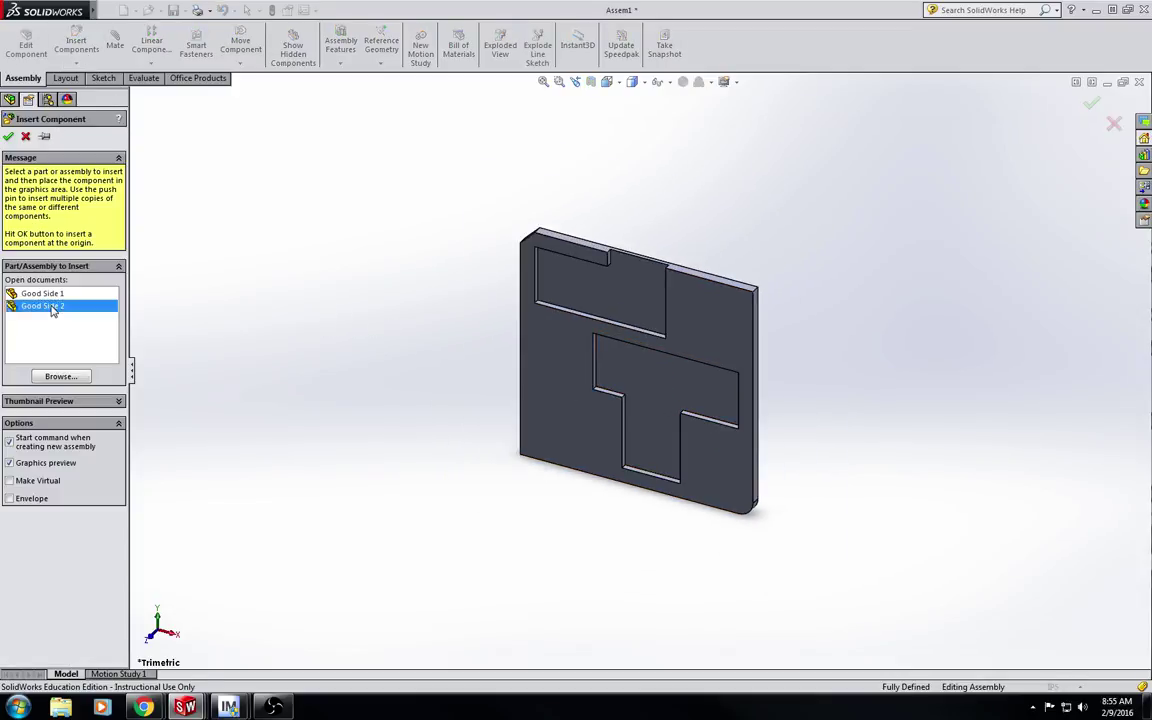
click(325, 203)
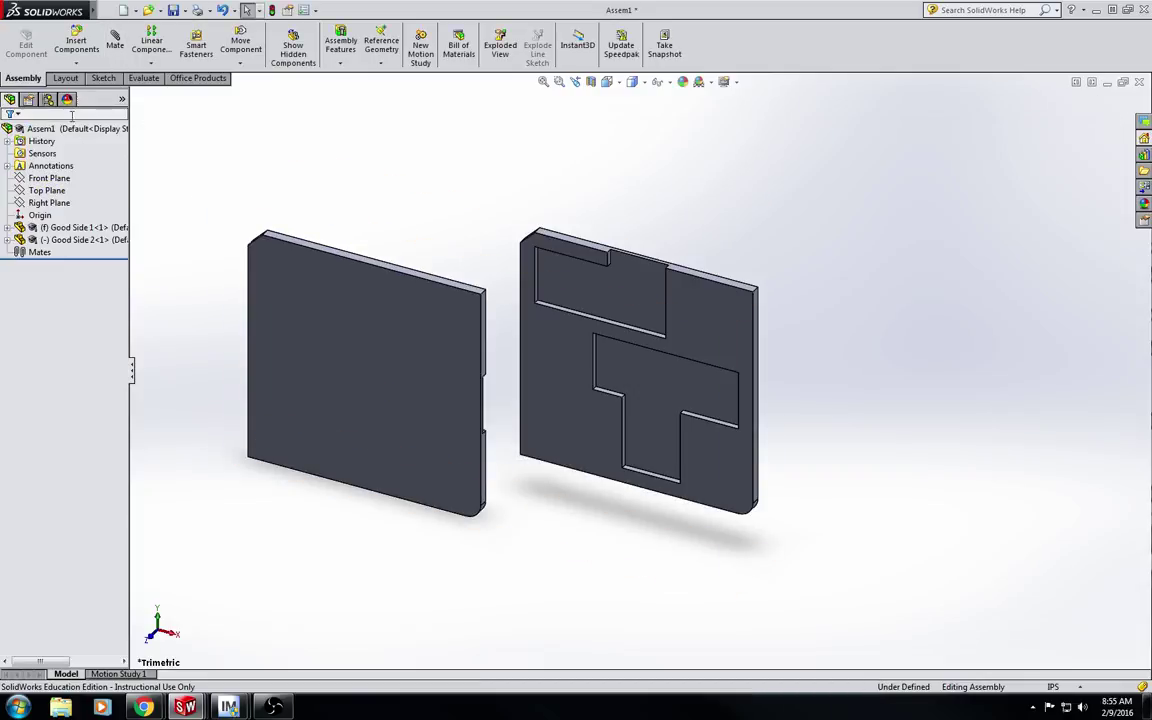
- Mate the raised wall faces of Good Side 1 and Good Side 2 coincident so the labyrinth sides face each other
mouse_move(291, 154)
middle_down()
mouse_move(589, 172)
mouse_move(327, 185)
mouse_move(281, 158)
middle_up()
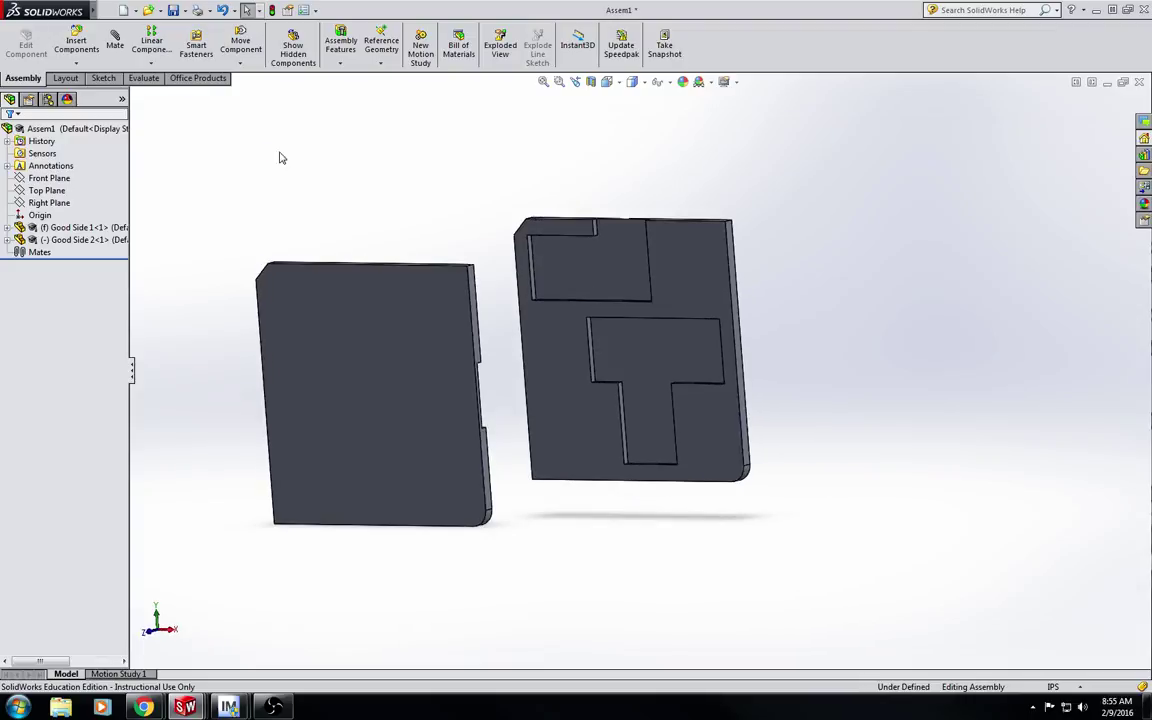
click(113, 42)
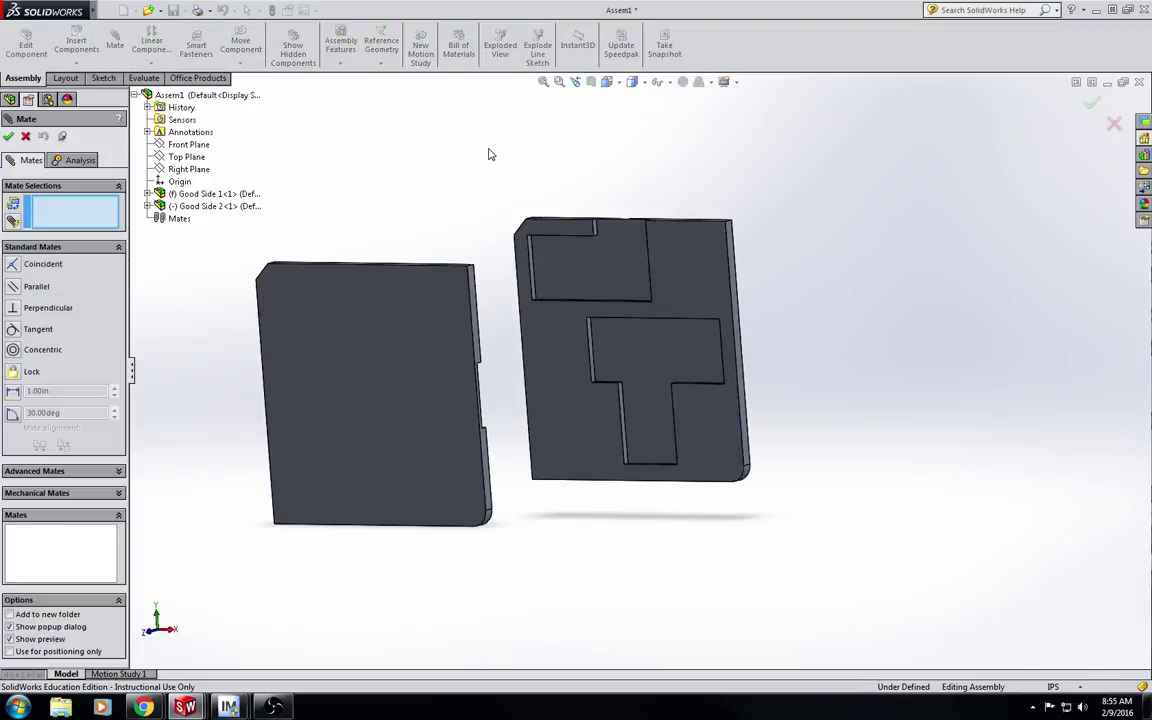
click(699, 260)
middle_drag(699, 260, 655, 256)
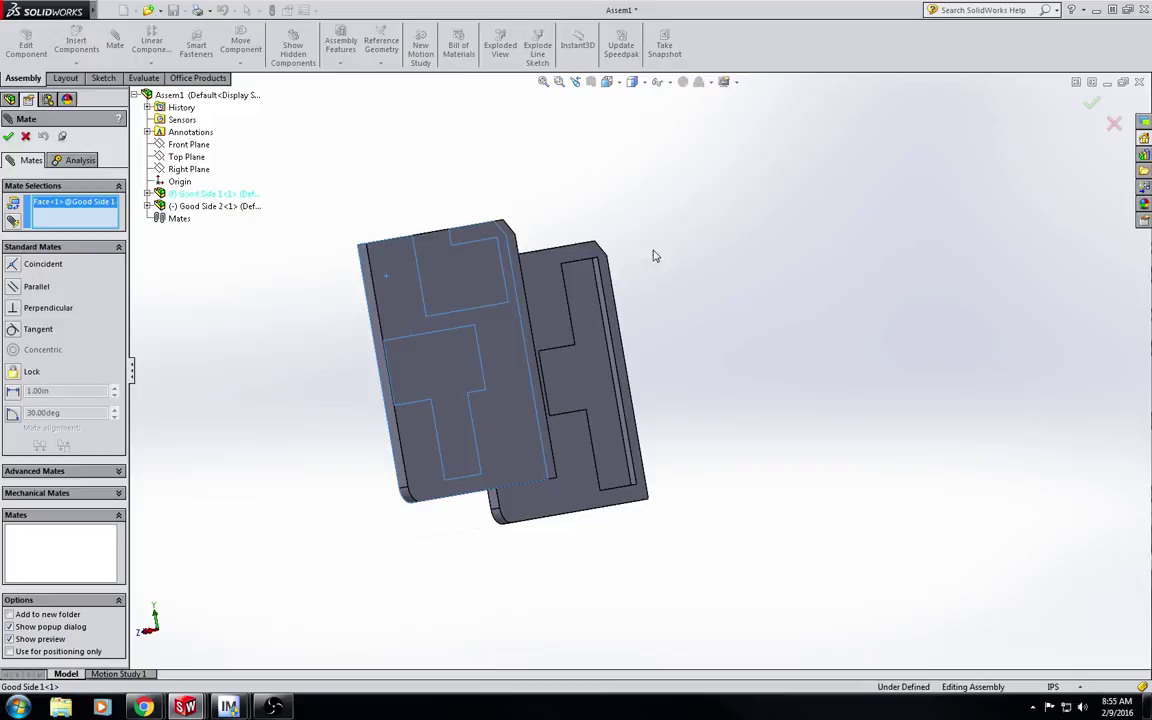
click(543, 291)
middle_drag(348, 221, 410, 205)
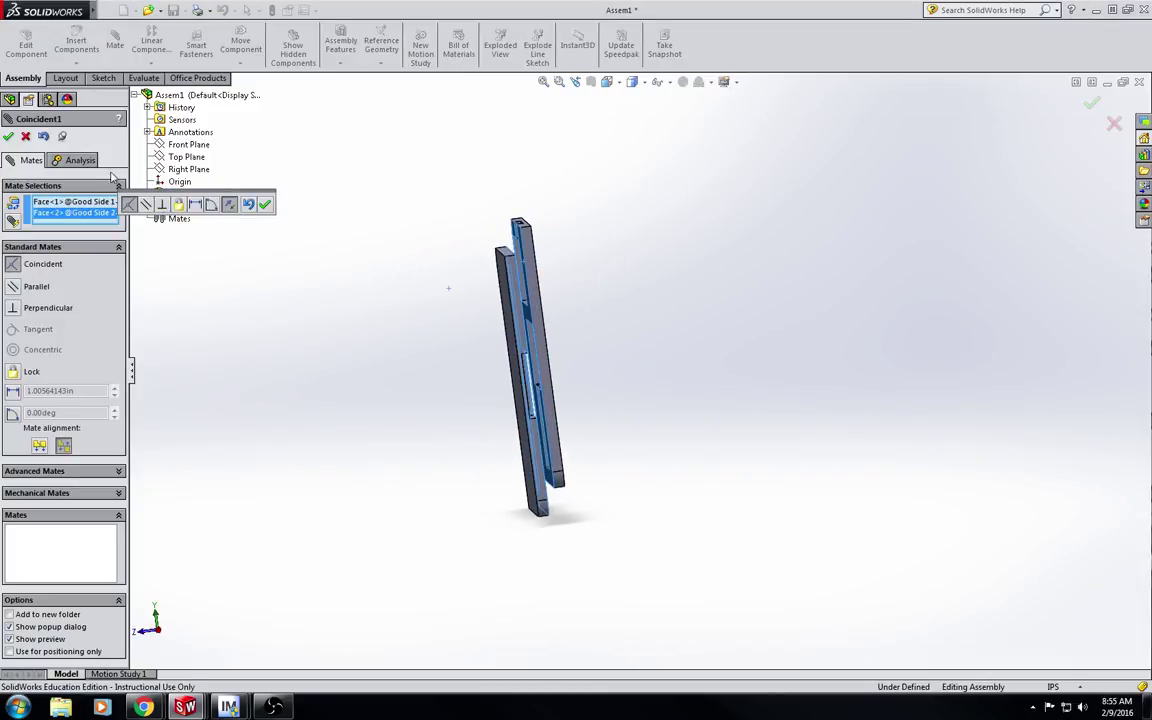
click(9, 137)
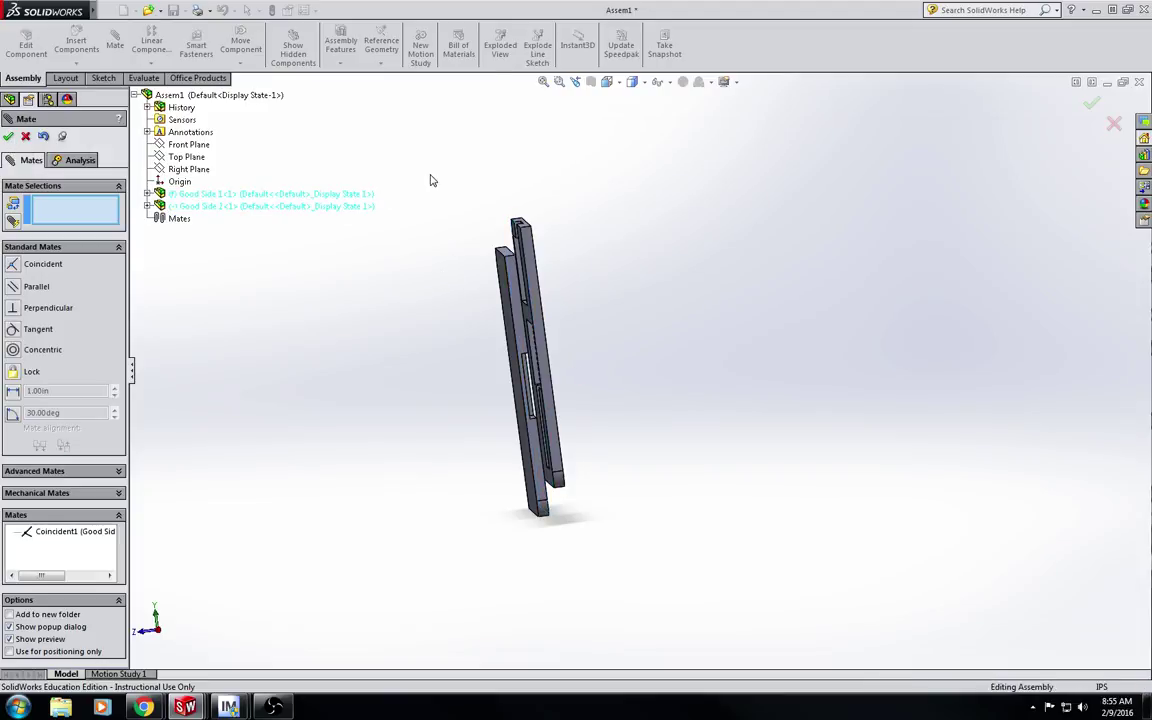
- Add a coincident mate between the top edge faces of the two plates
middle_drag(432, 180, 508, 247)
click(509, 249)
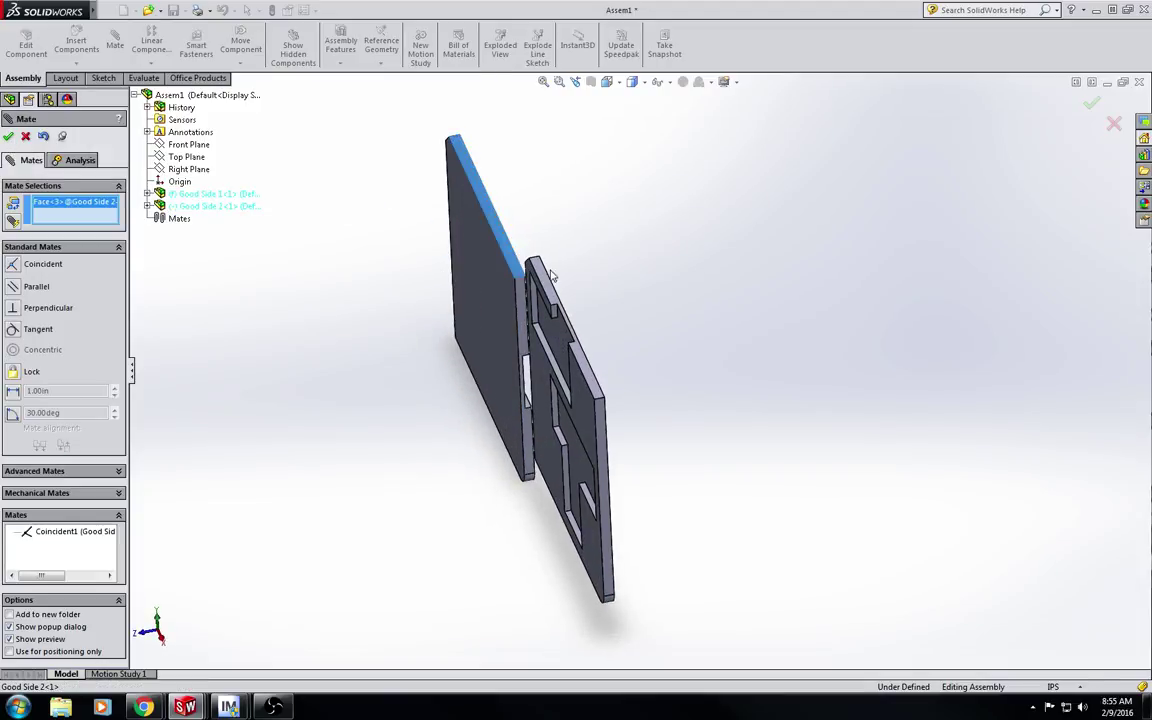
click(545, 280)
middle_drag(643, 360, 611, 243)
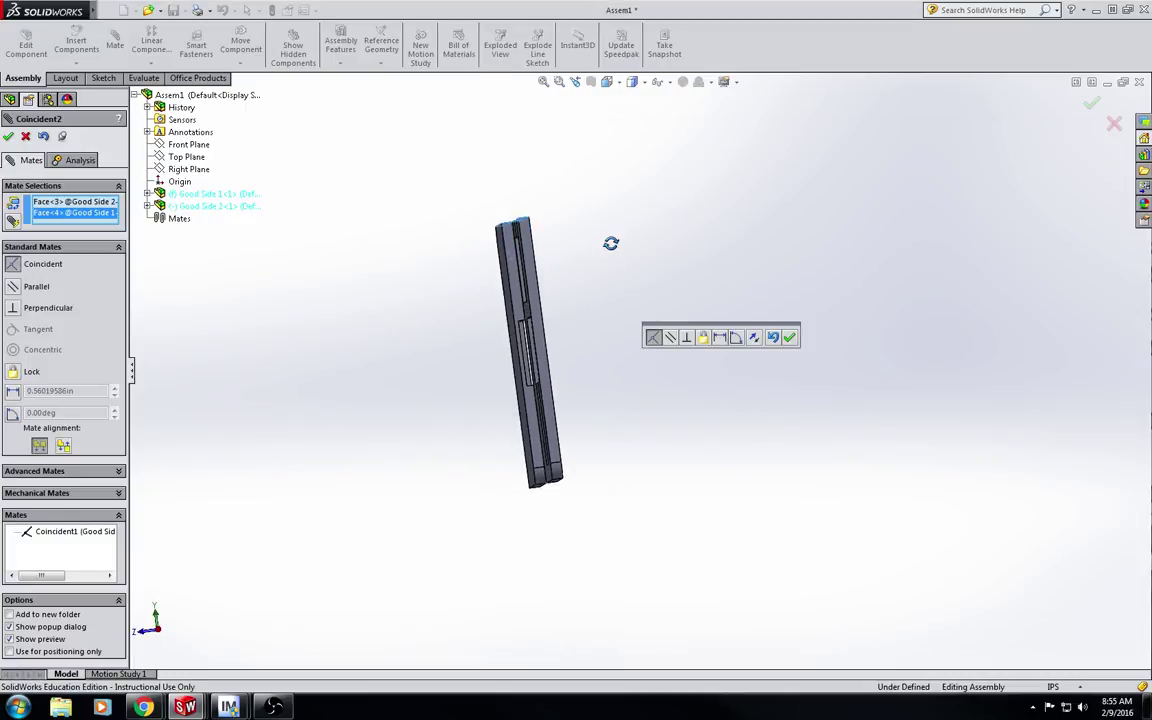
click(790, 338)
- Add a coincident mate between the matching side edge faces of both plates, beside the filleted corner, and finish mating
click(535, 265)
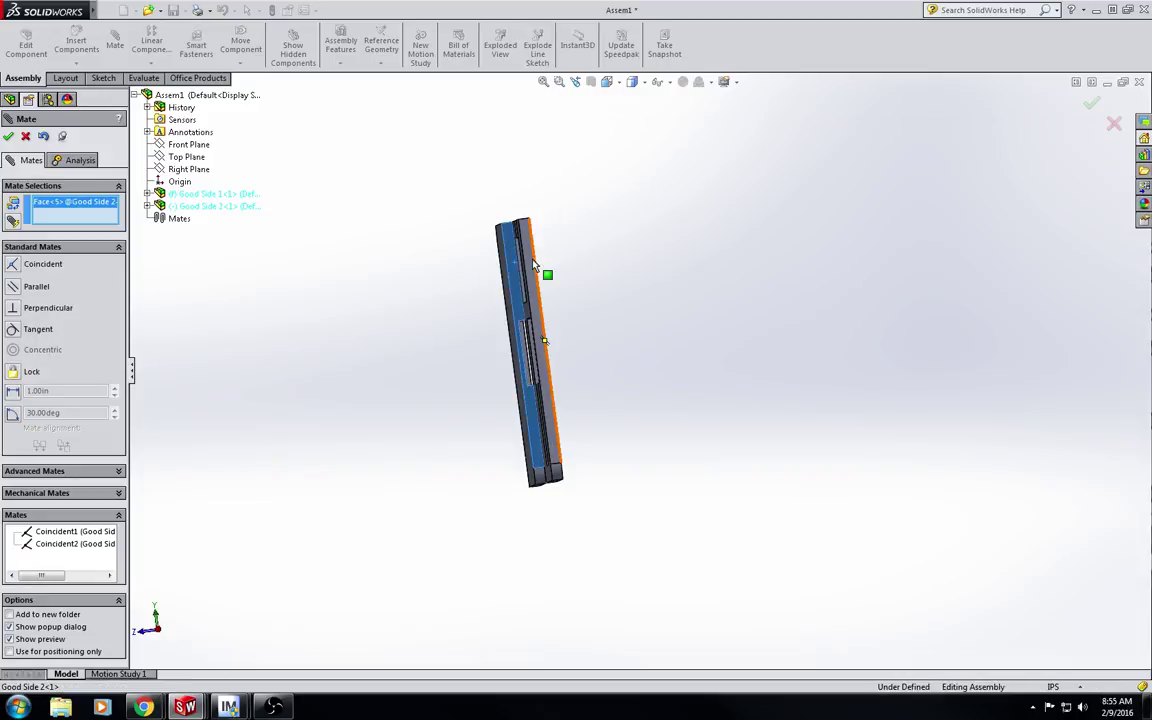
click(535, 265)
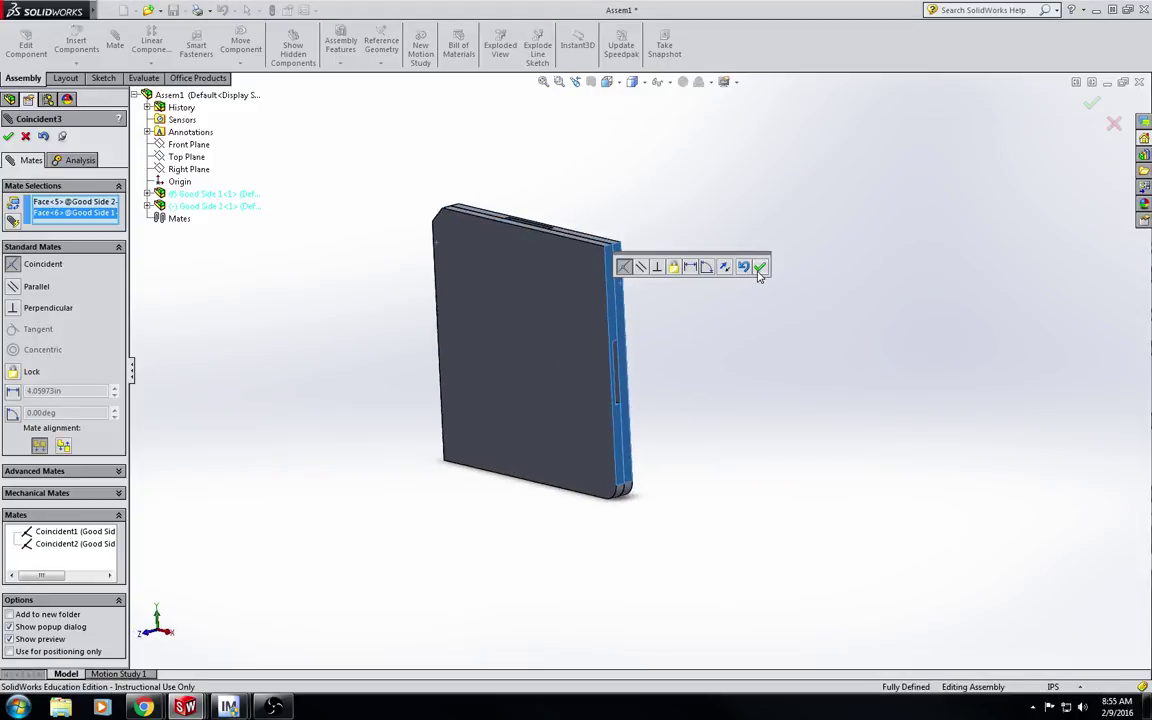
click(759, 267)
middle_drag(676, 123, 686, 234)
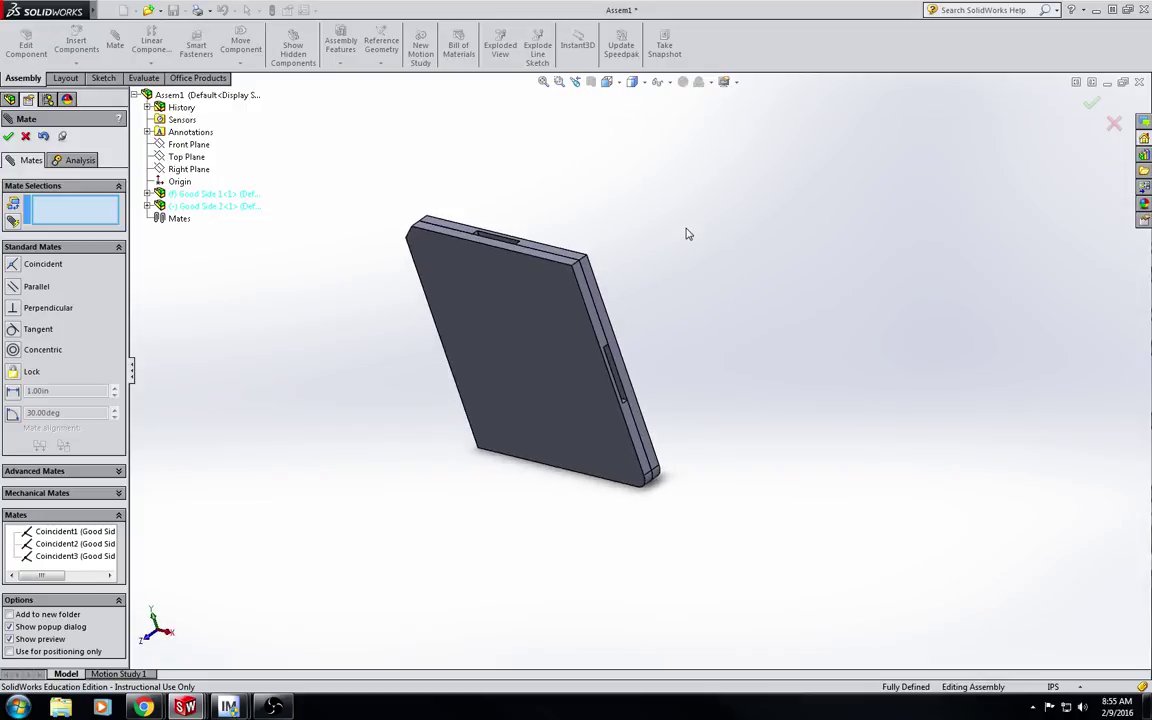
click(8, 136)
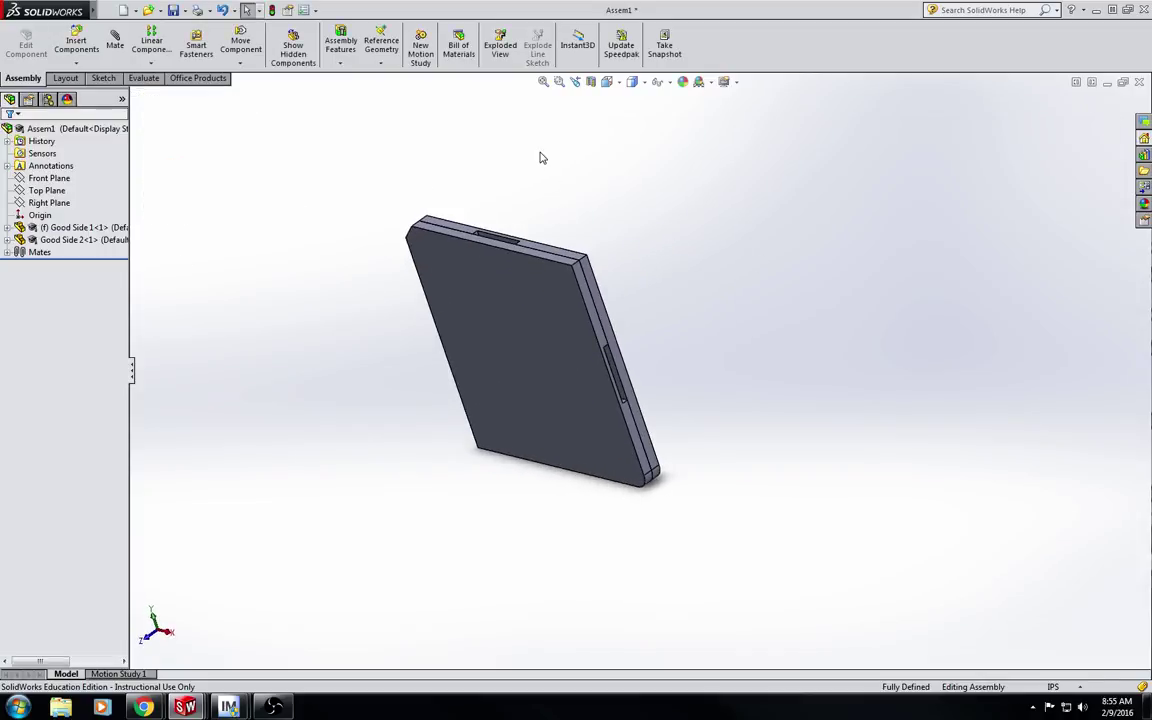
- Create an exploded view that moves Good Side 2 about 1.95 in along Z away from Good Side 1
click(500, 45)
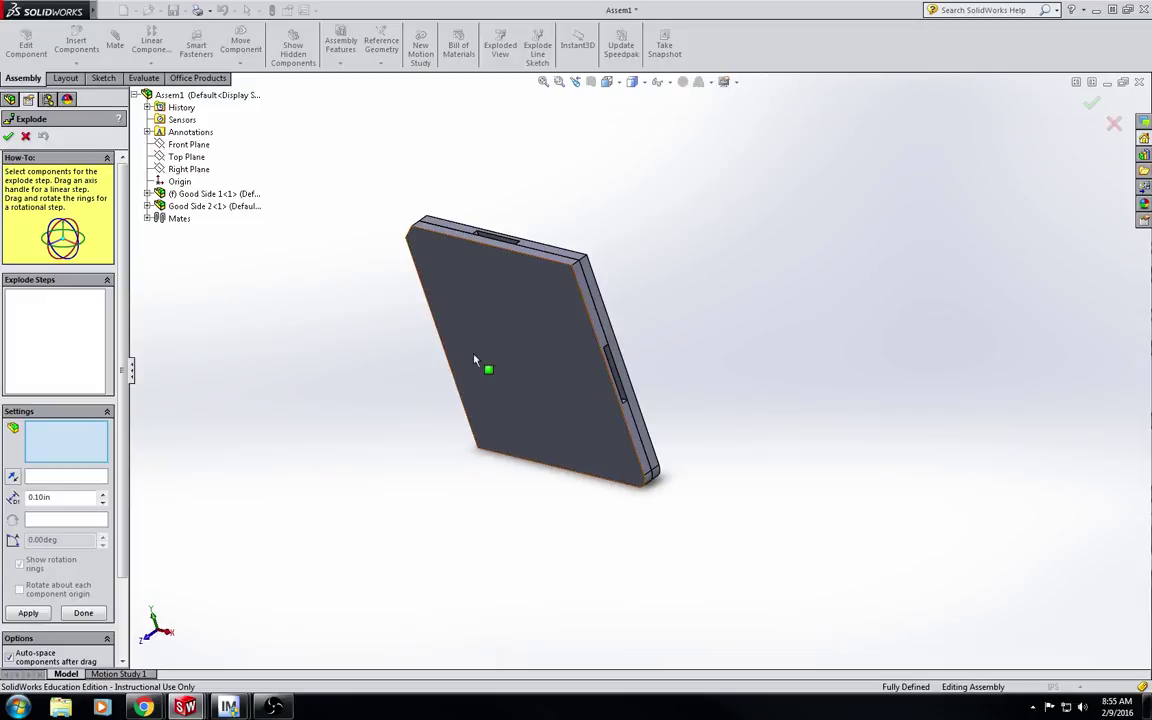
click(584, 315)
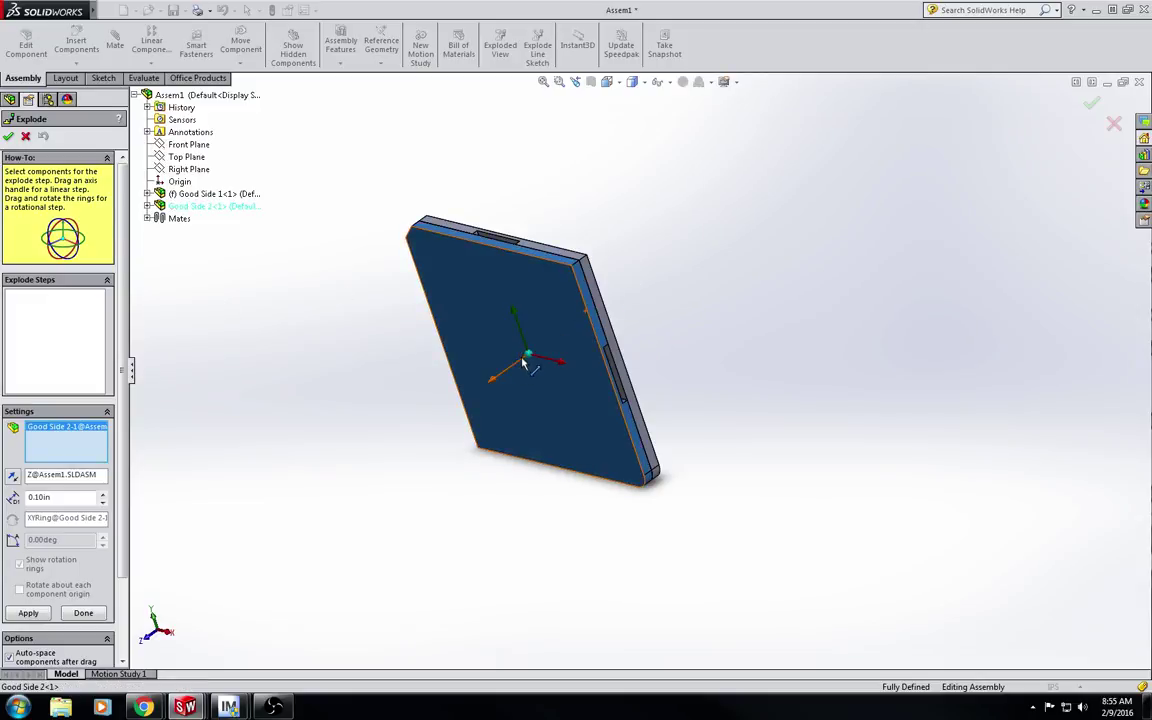
drag(504, 368, 420, 432)
middle_drag(629, 360, 545, 216)
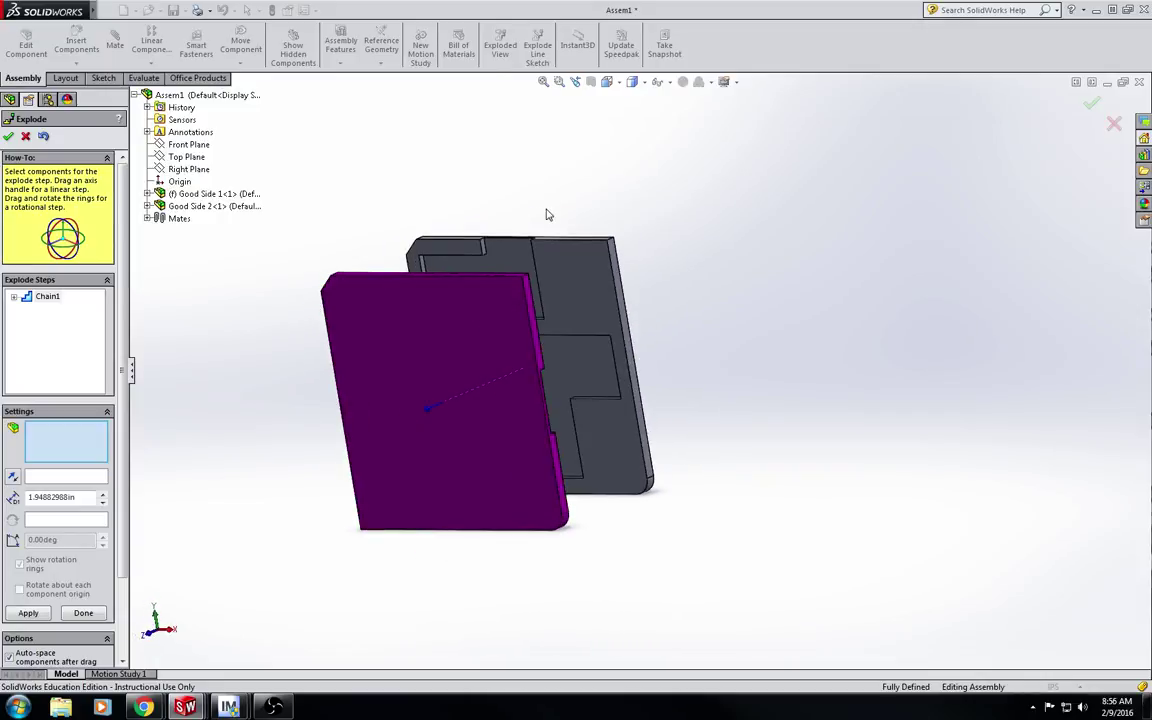
click(9, 137)
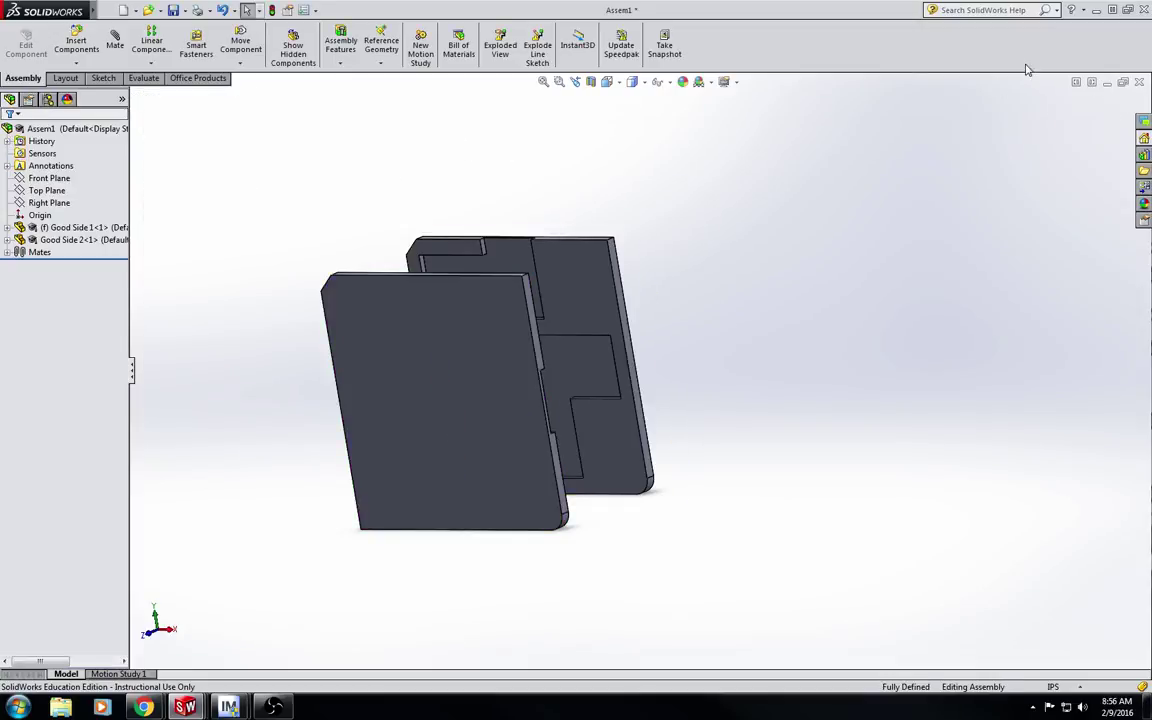
- Minimize the assembly, reopen Good Side 1 and start an Extruded Cut sketch on the floor of its upper pocket
click(1107, 86)
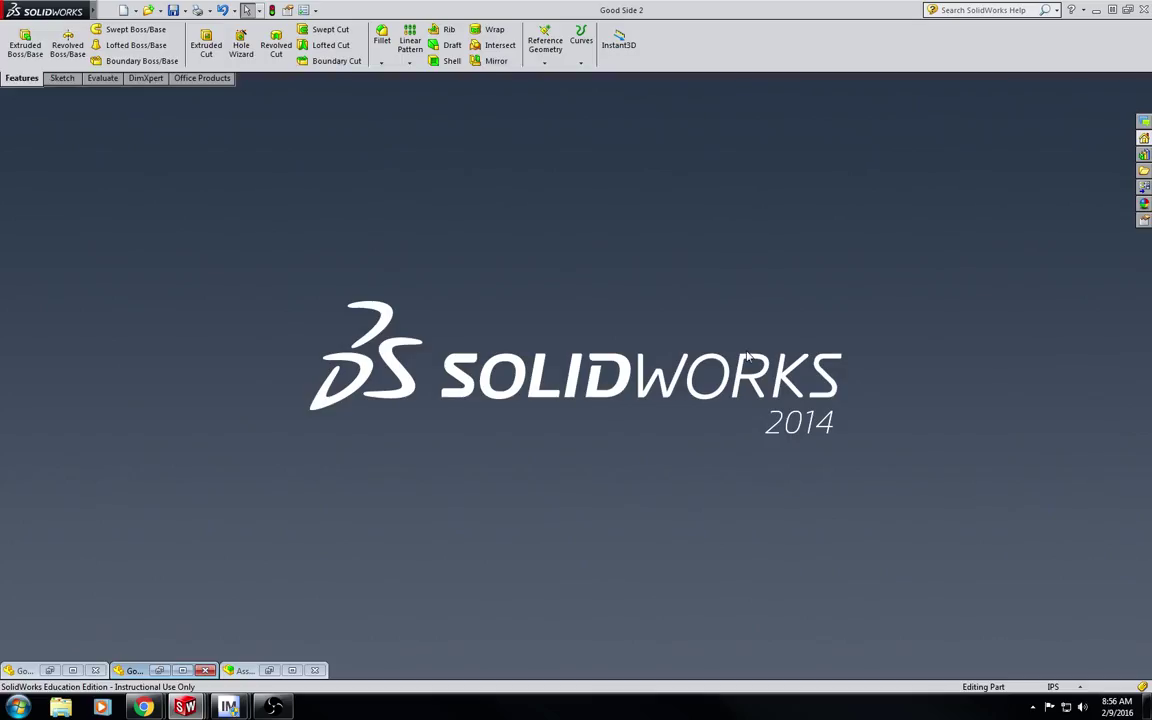
double_click(22, 671)
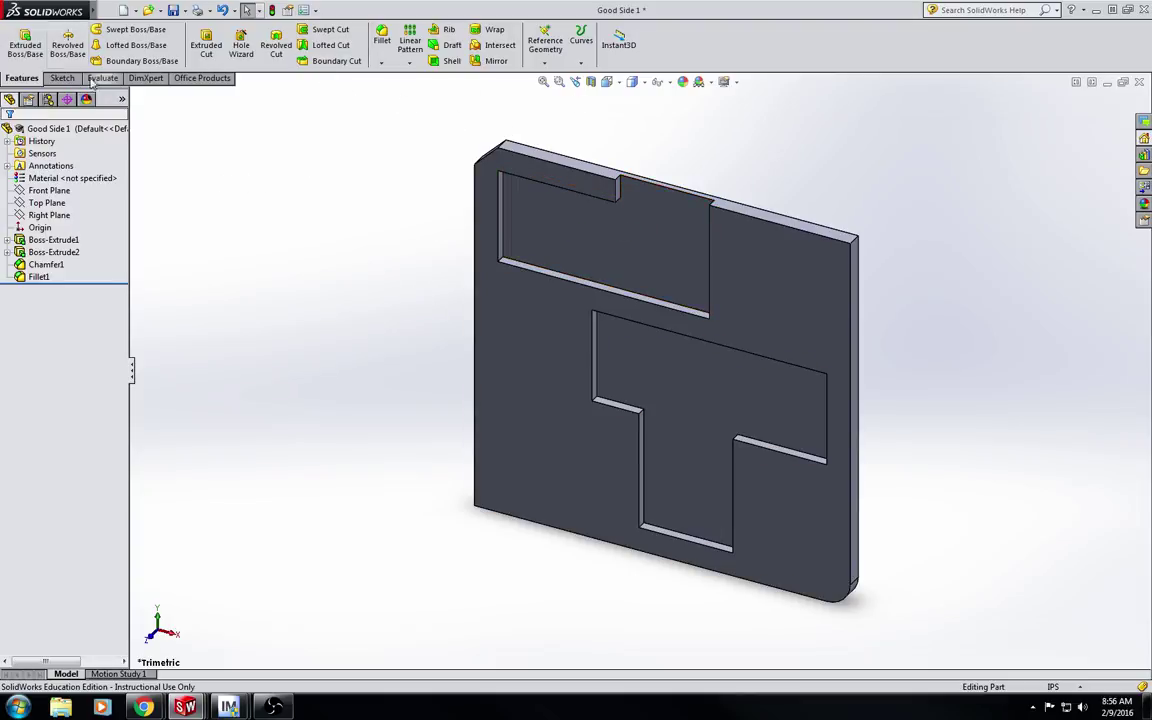
click(209, 48)
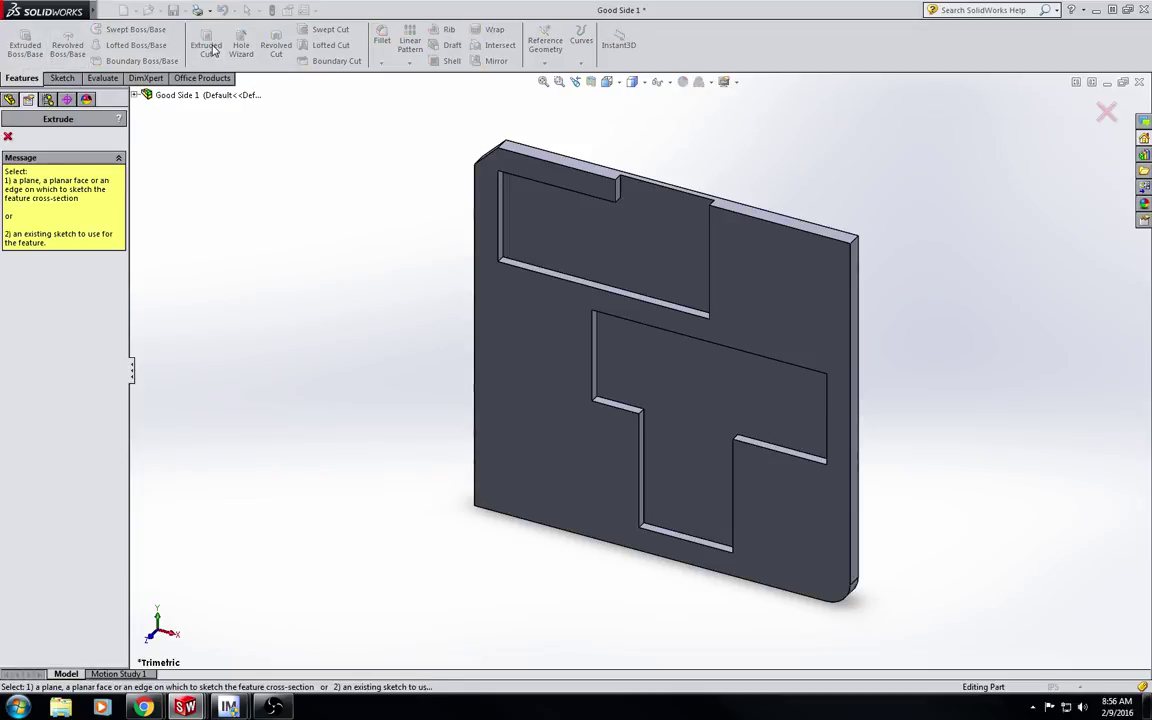
click(679, 255)
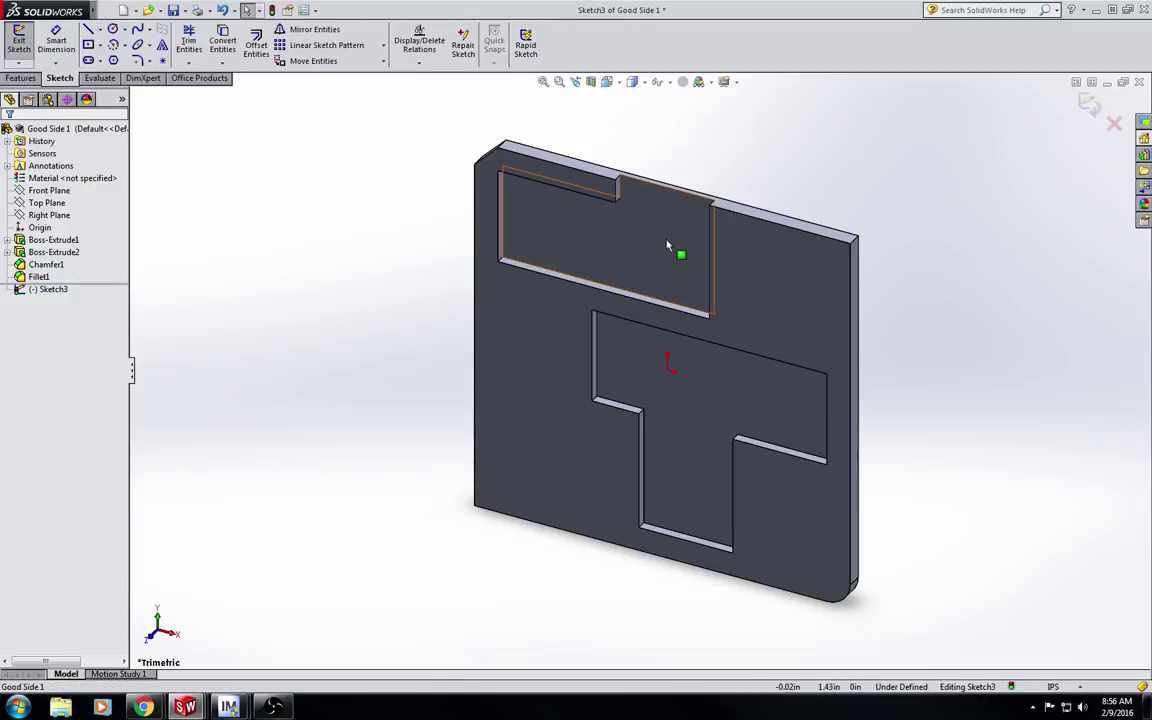
- Offset all edges of the upper L-shaped pocket 3/8 in inward, reversing the offset direction
click(250, 53)
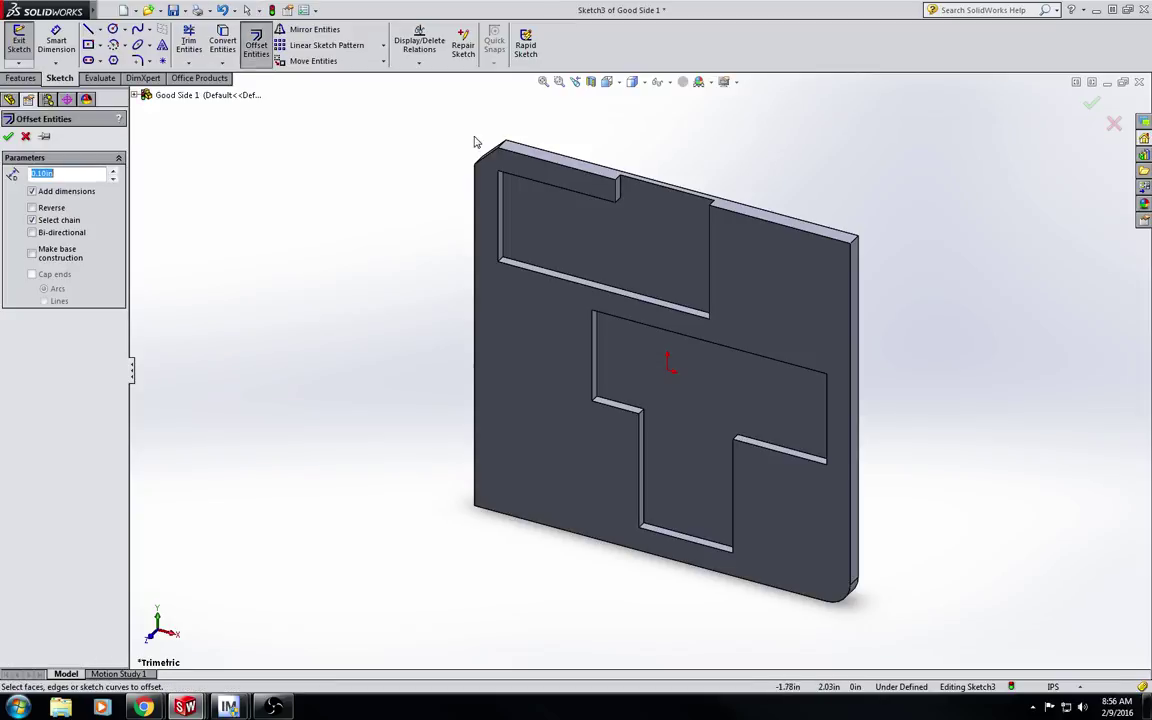
click(608, 82)
click(625, 133)
click(600, 118)
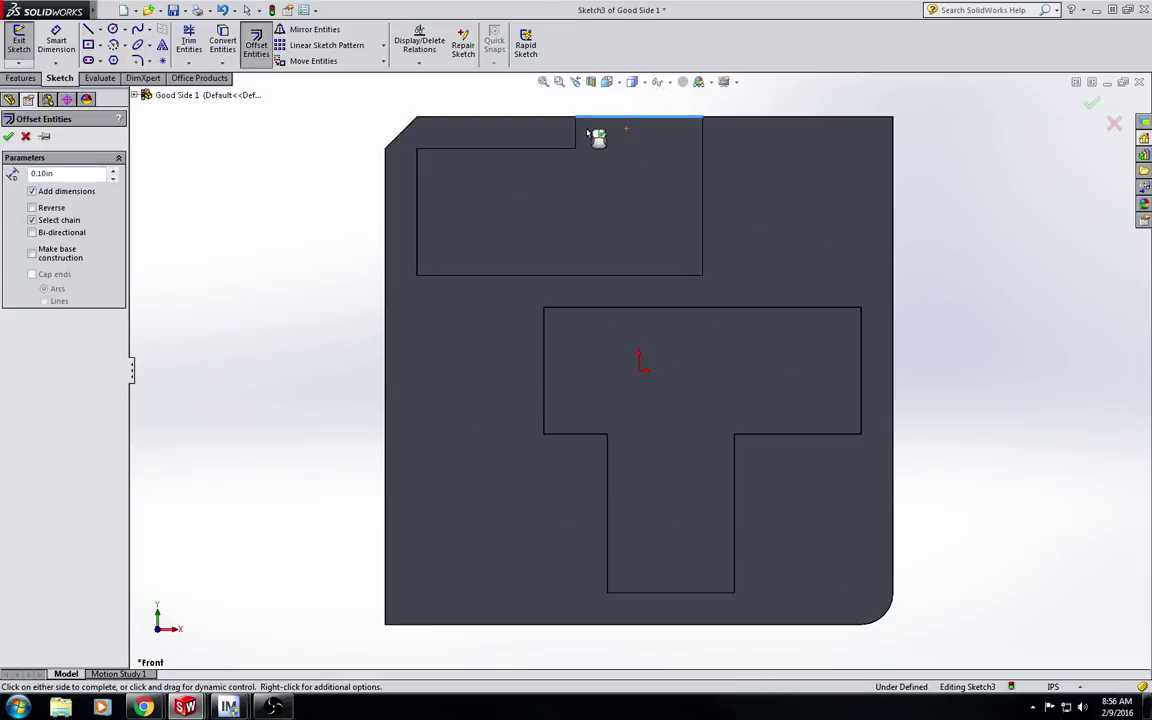
click(42, 209)
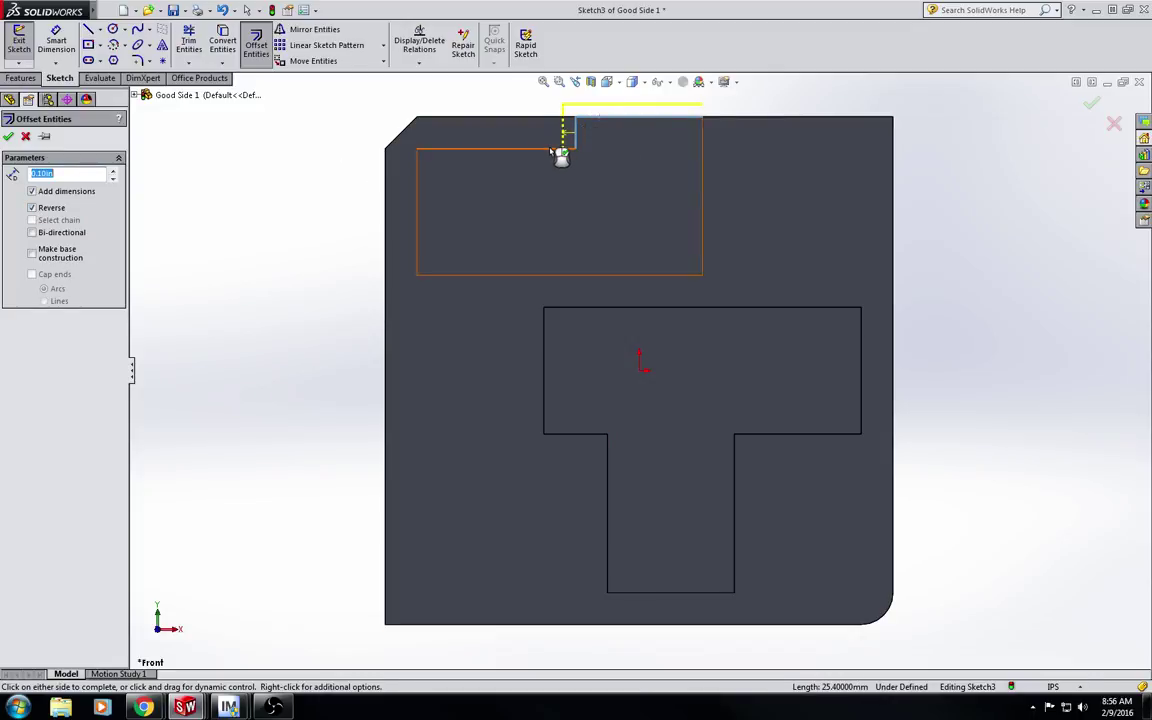
click(553, 150)
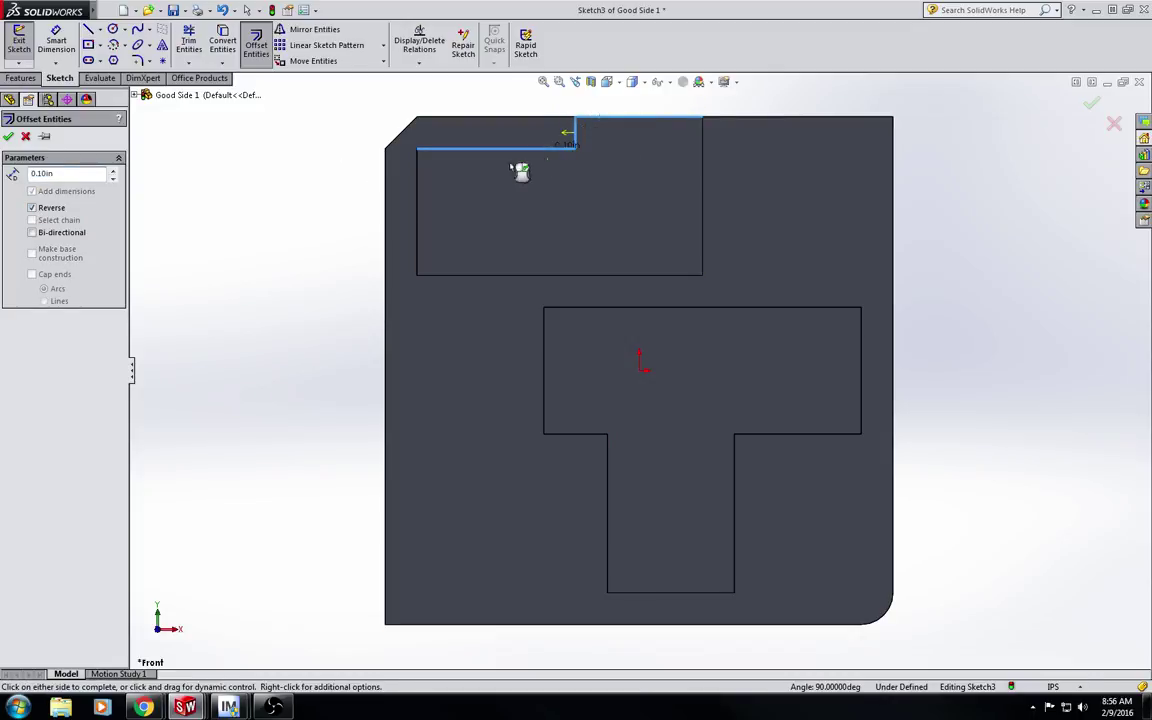
click(418, 186)
click(476, 276)
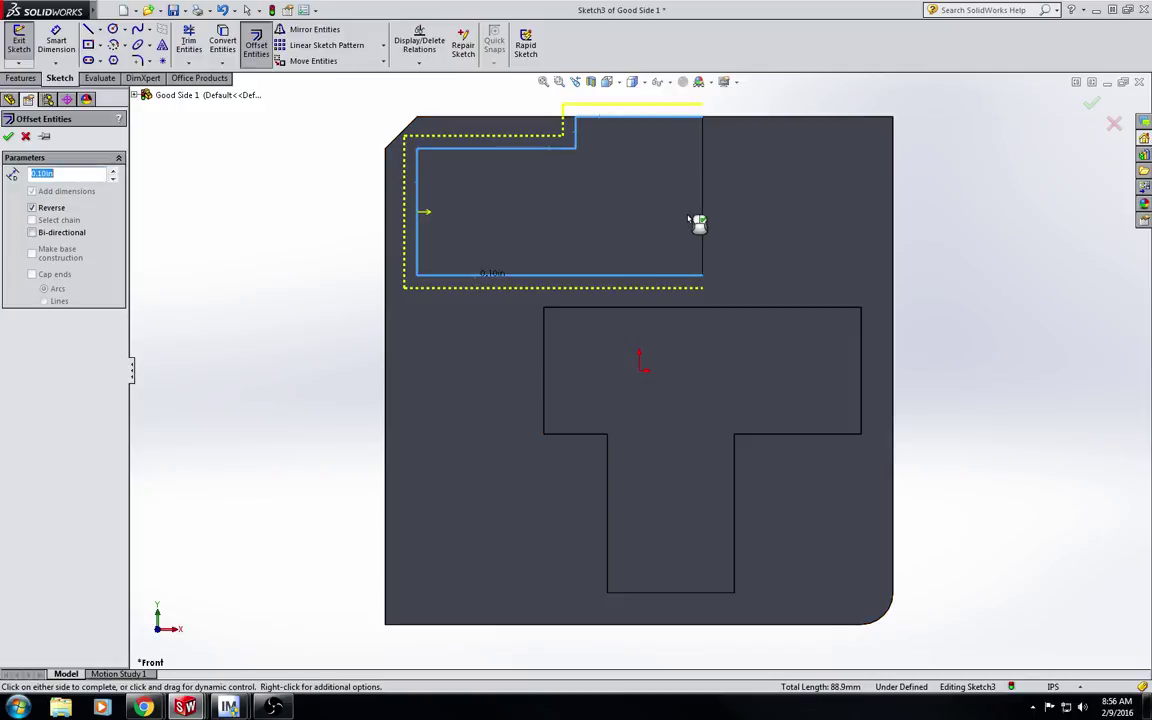
click(703, 210)
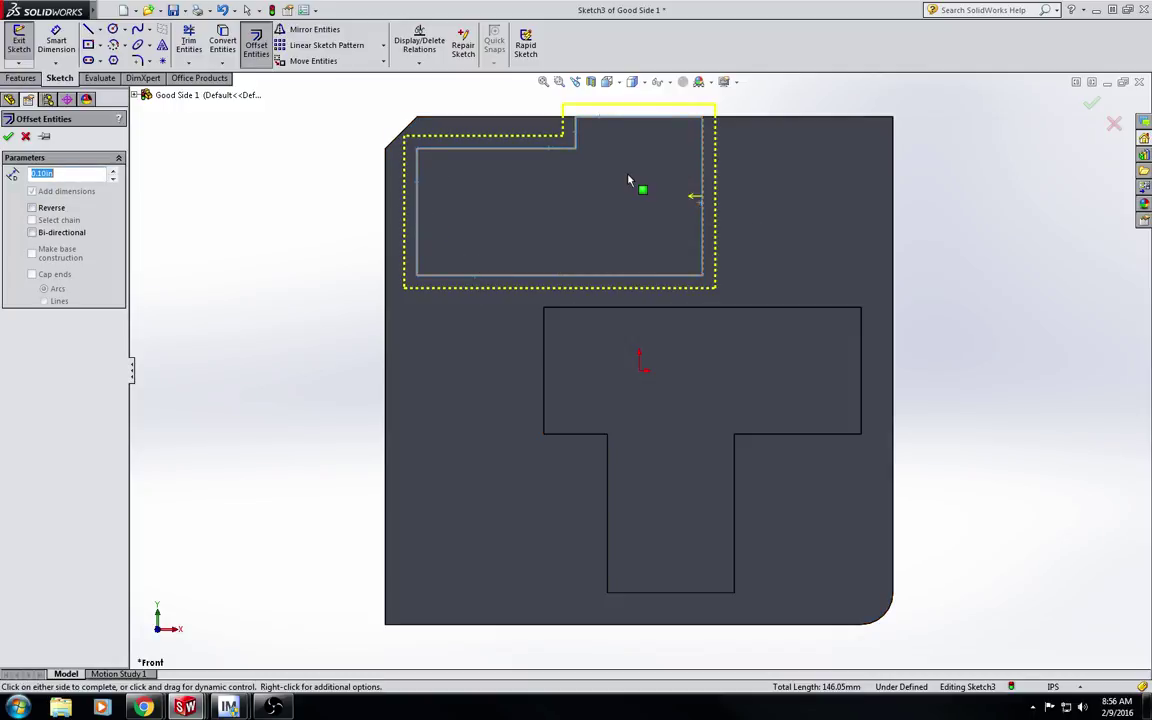
click(32, 208)
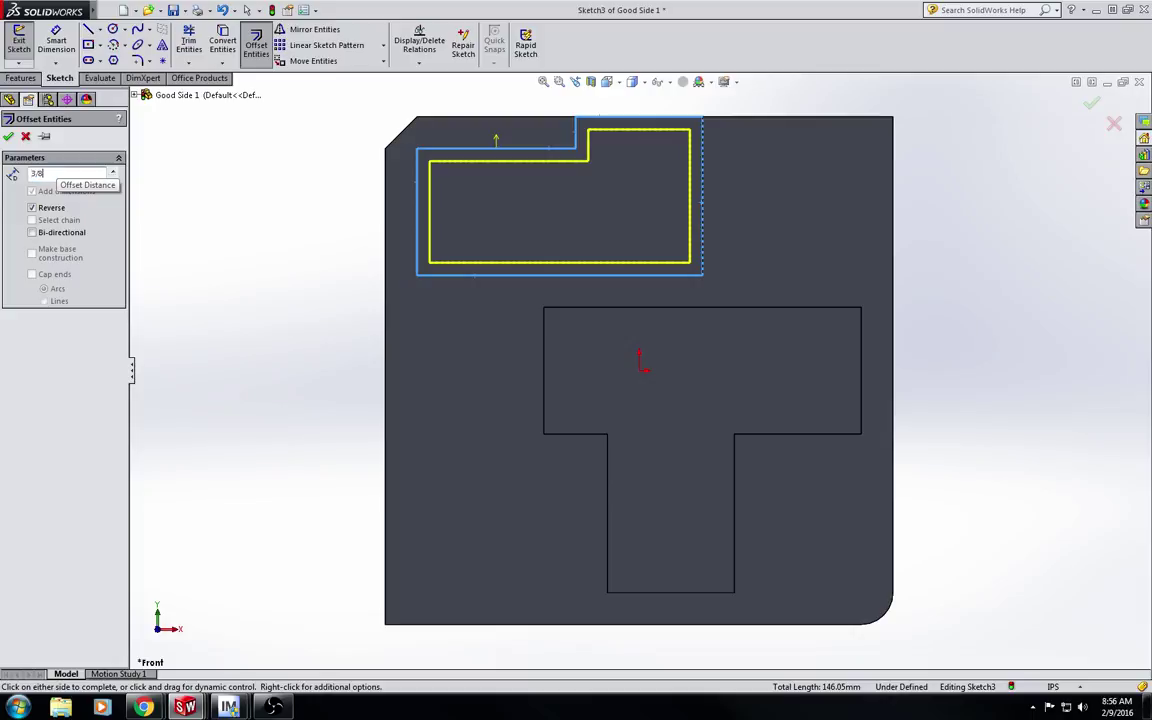
key(Return)
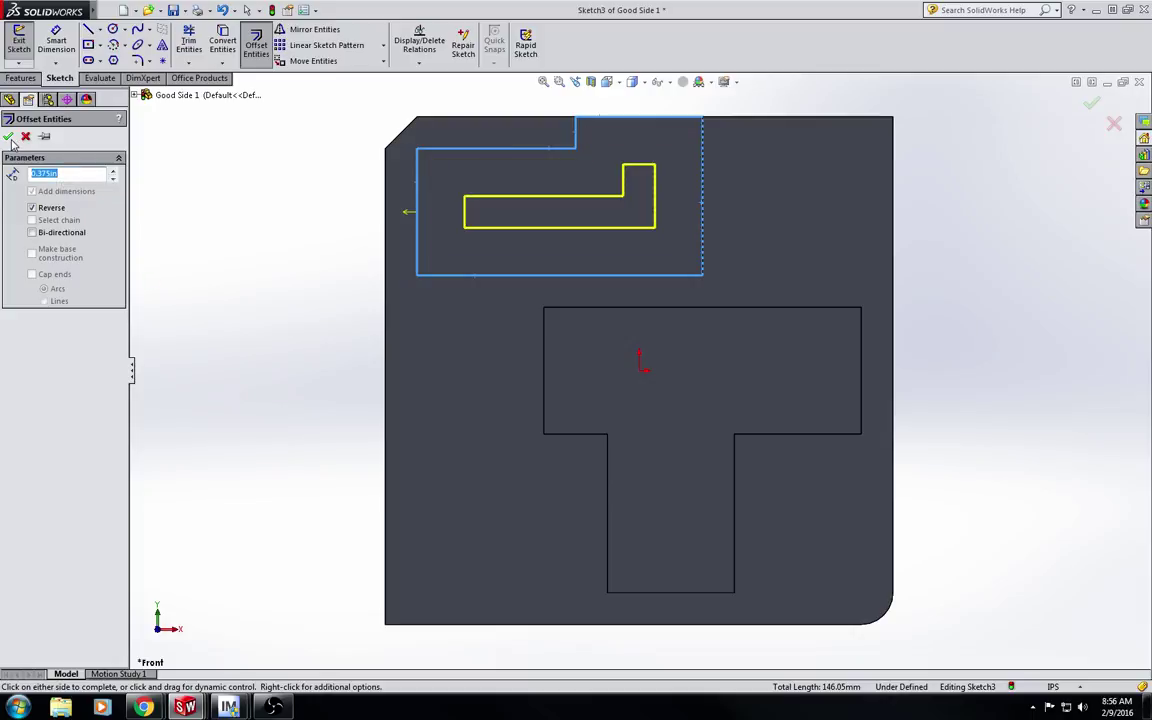
click(9, 137)
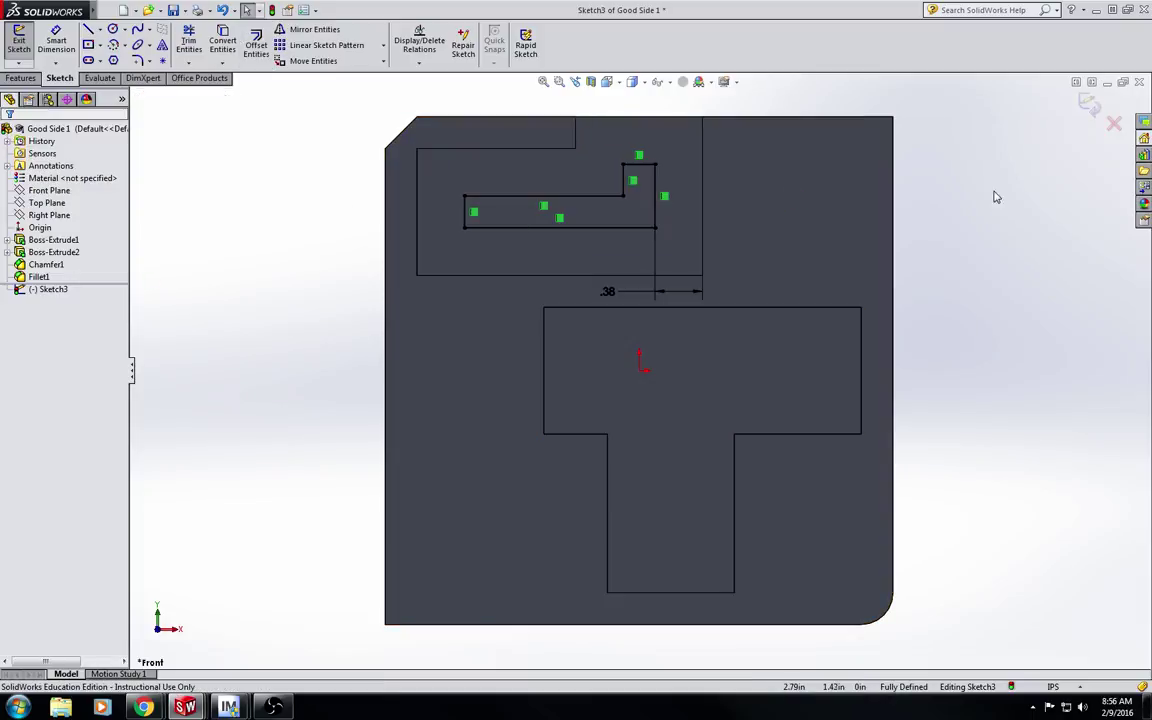
- Offset all edges of the T-shaped pocket 0.375 in inward, reversing the offset direction
click(258, 50)
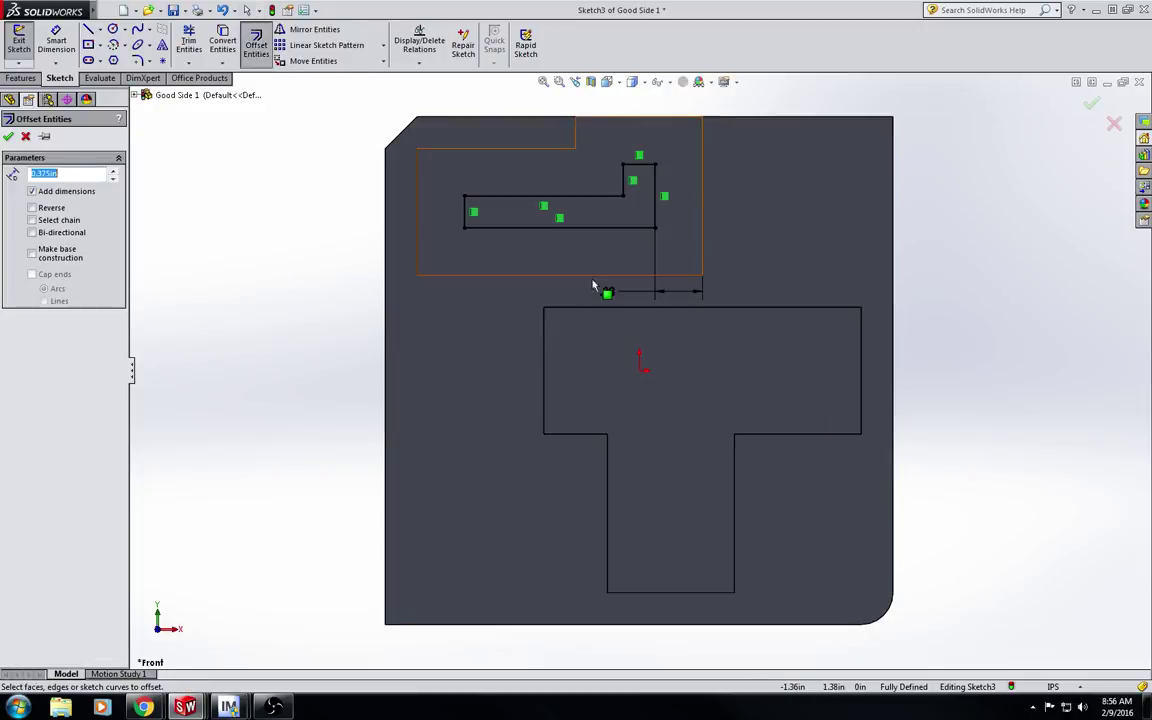
click(668, 312)
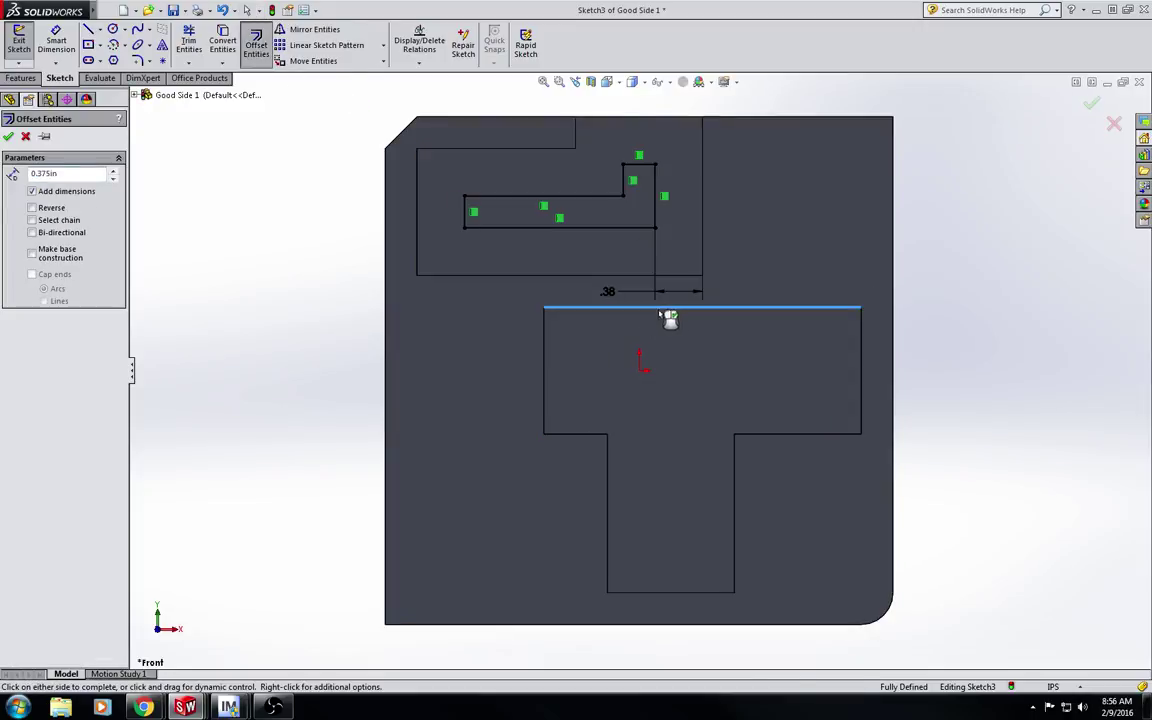
click(544, 340)
click(580, 435)
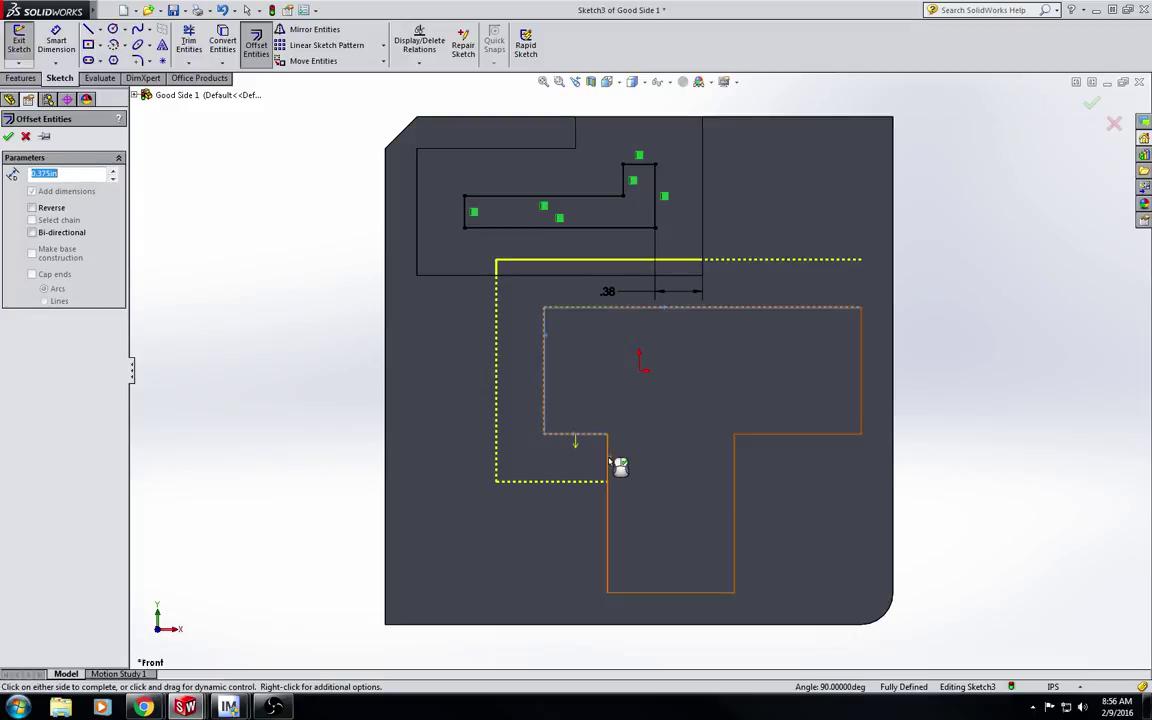
click(608, 478)
click(688, 593)
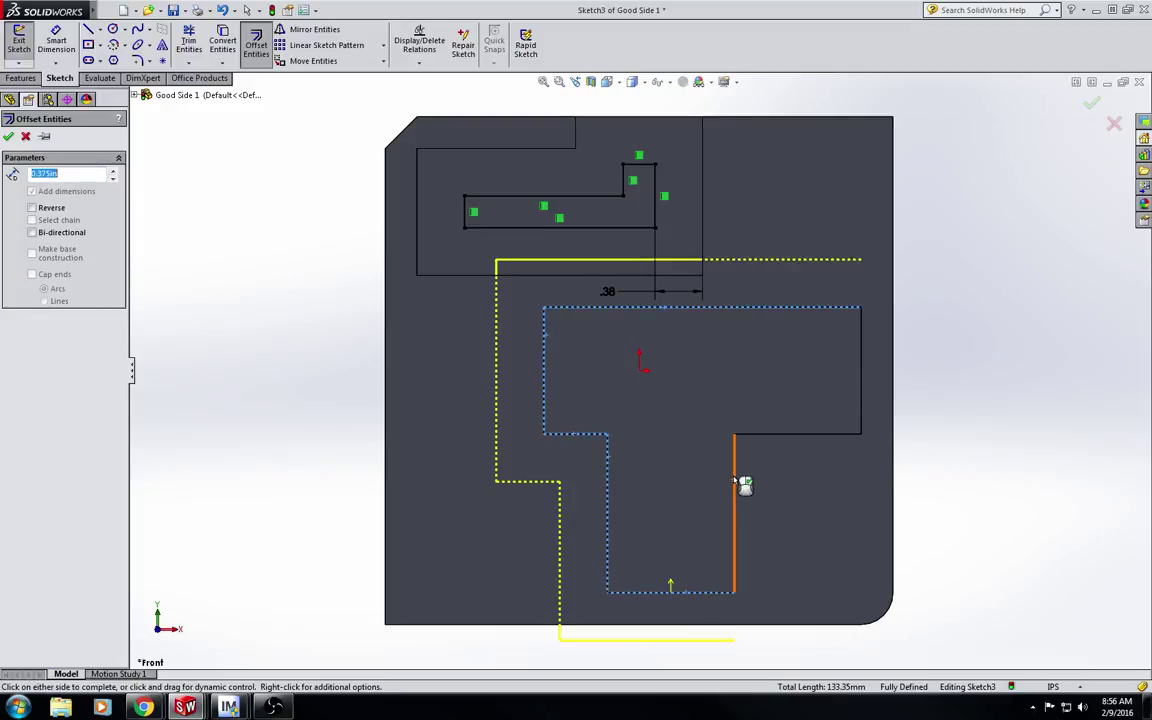
click(736, 485)
click(790, 434)
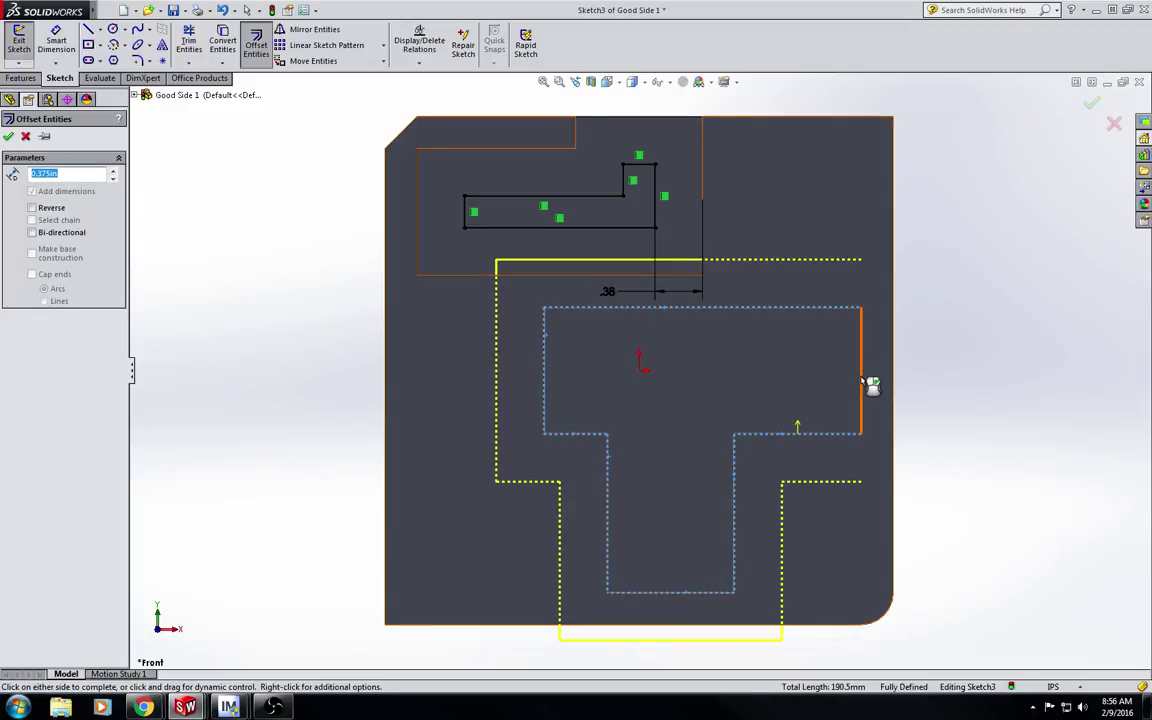
click(862, 386)
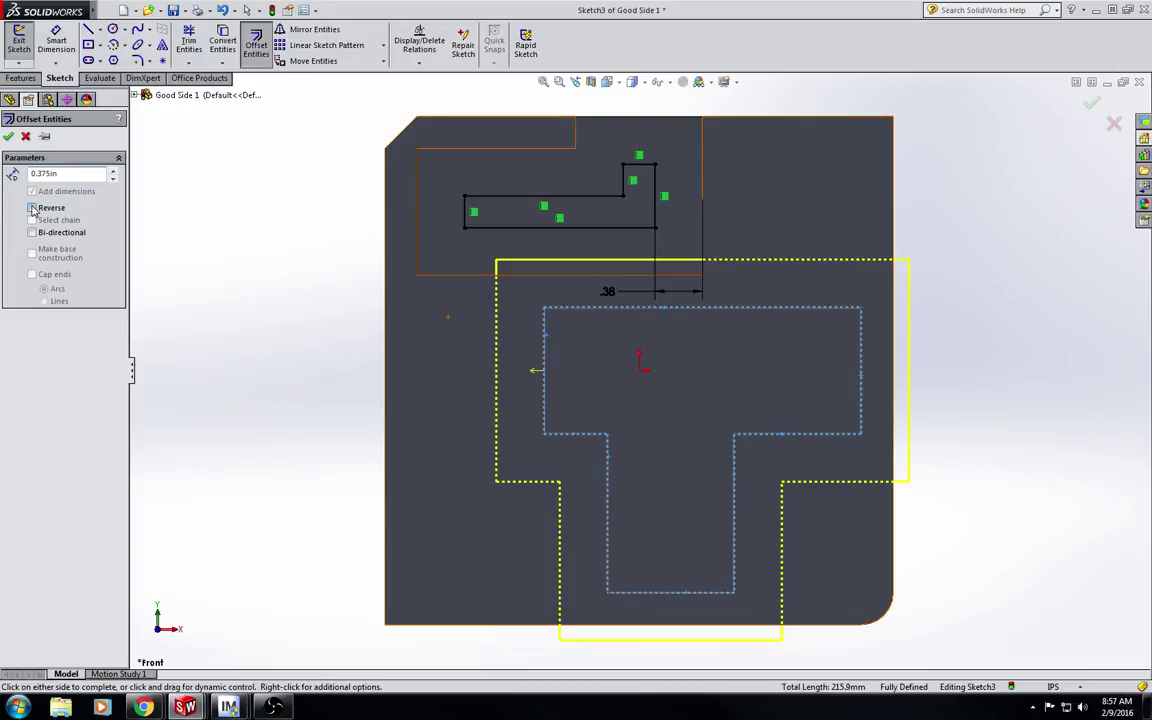
click(32, 208)
click(913, 143)
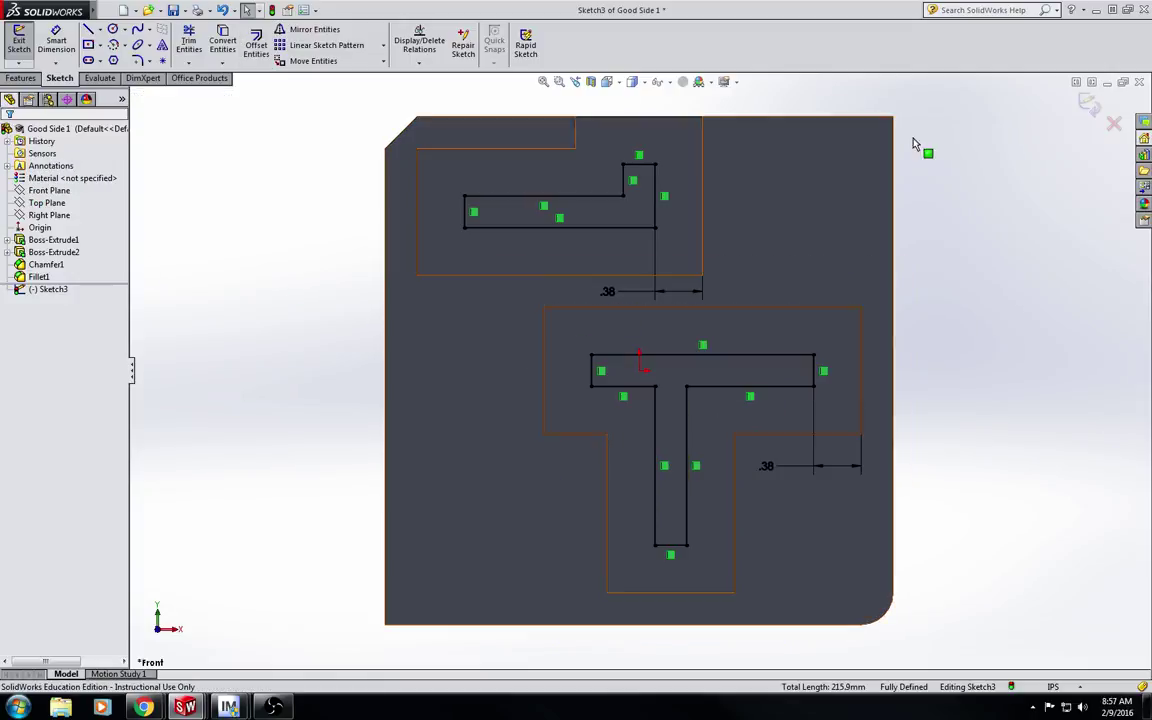
- Cut both offset profiles Through All in Good Side 1
key(e)
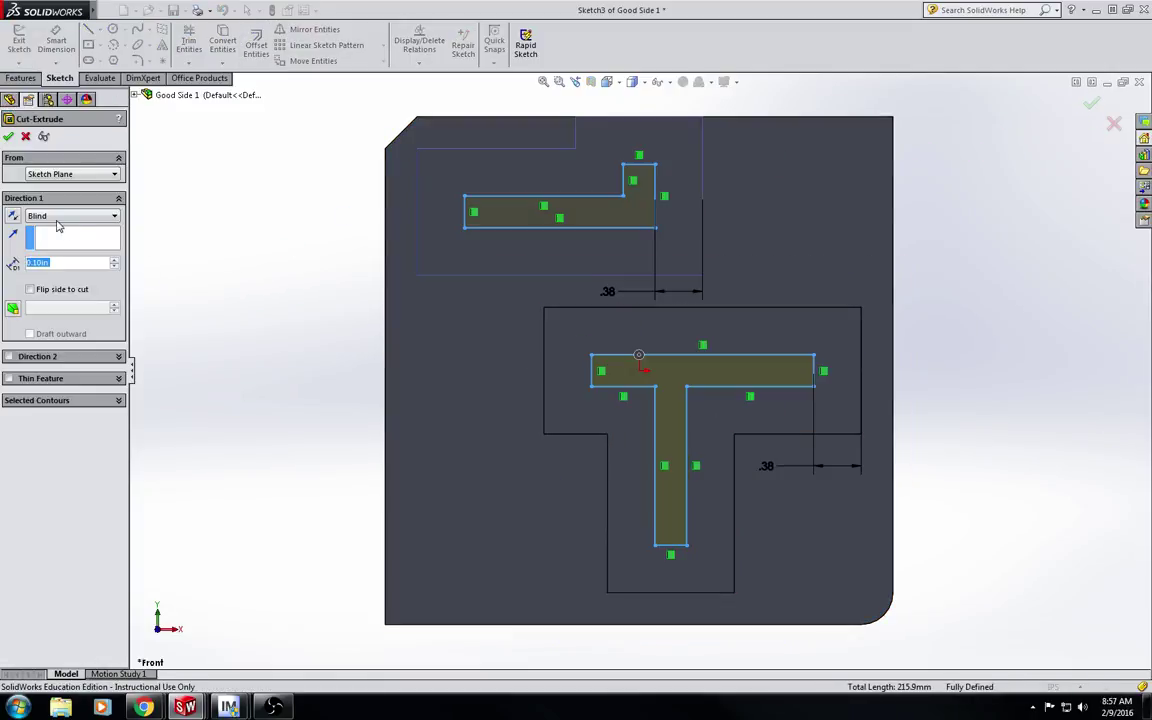
click(100, 216)
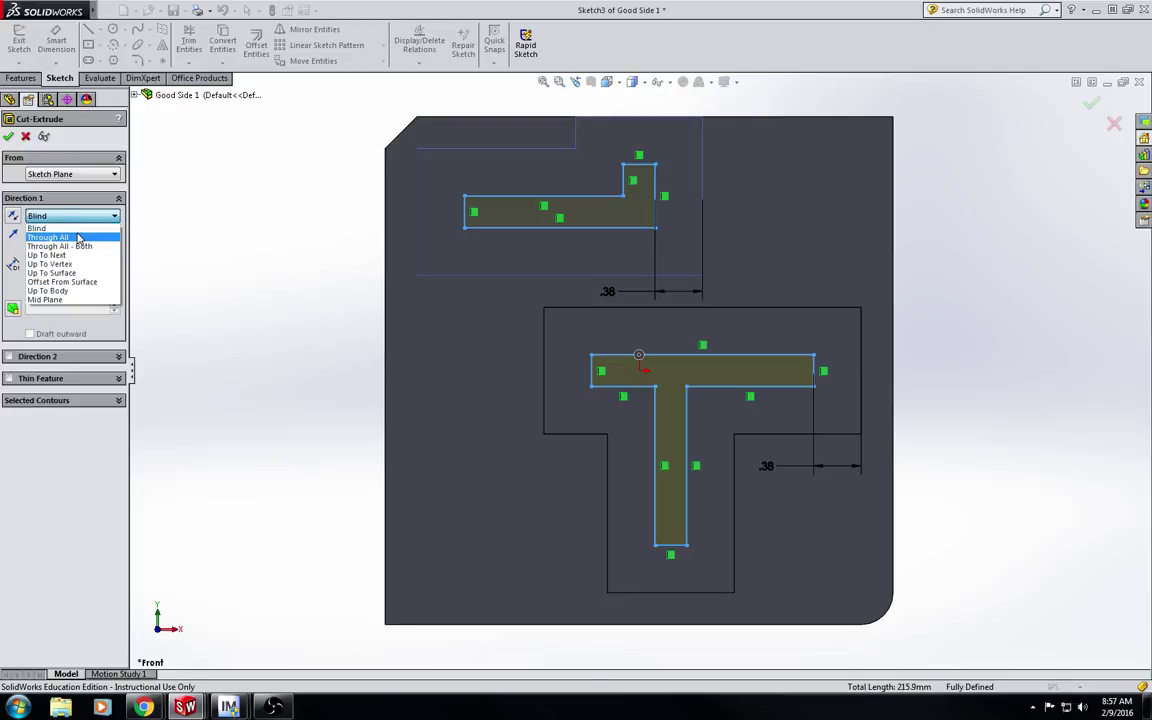
click(60, 238)
key(Return)
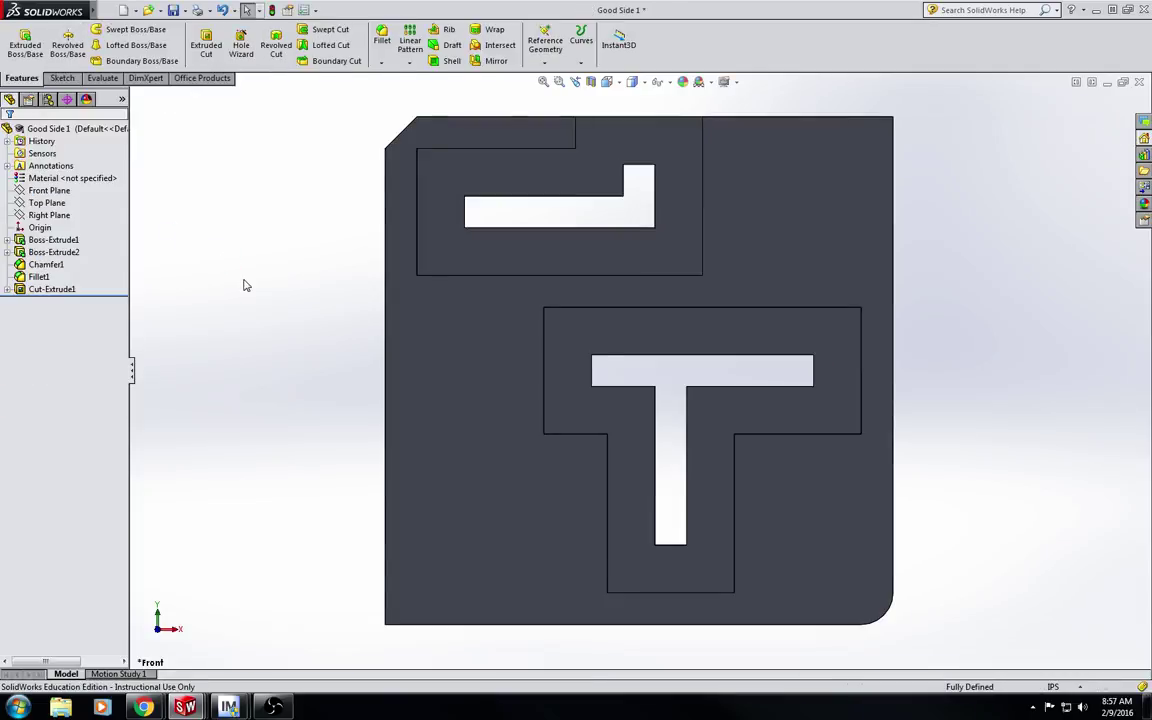
middle_drag(244, 283, 309, 287)
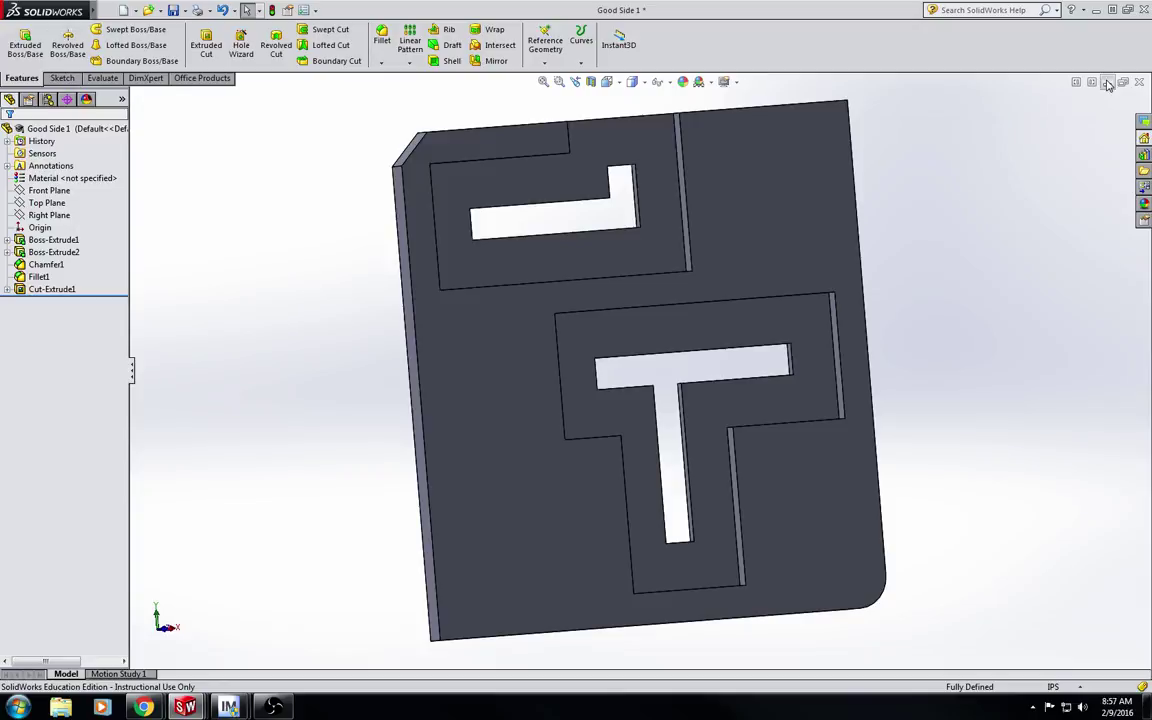
- Save Good Side 1 and bring up the Good Side 2 part
click(175, 11)
key(ctrl+w)
click(131, 672)
click(131, 672)
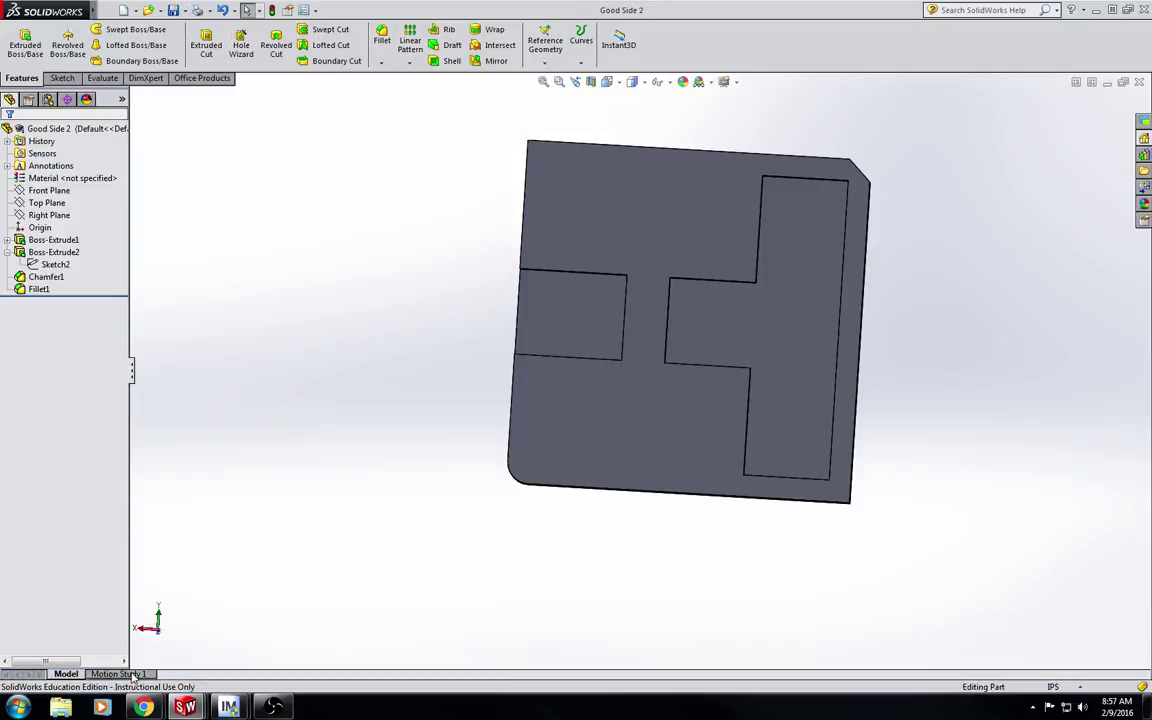
- Show Good Side 2 from the back and start an Extruded Cut sketch on the floor of its rectangular edge pocket
click(607, 82)
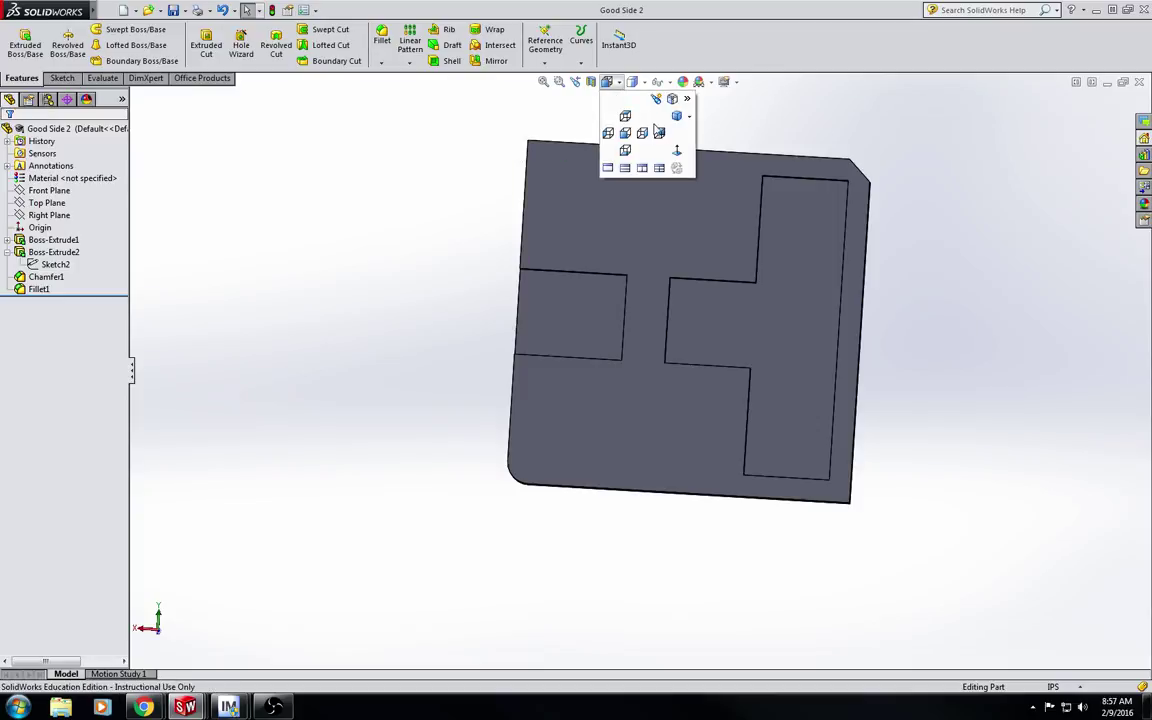
click(659, 134)
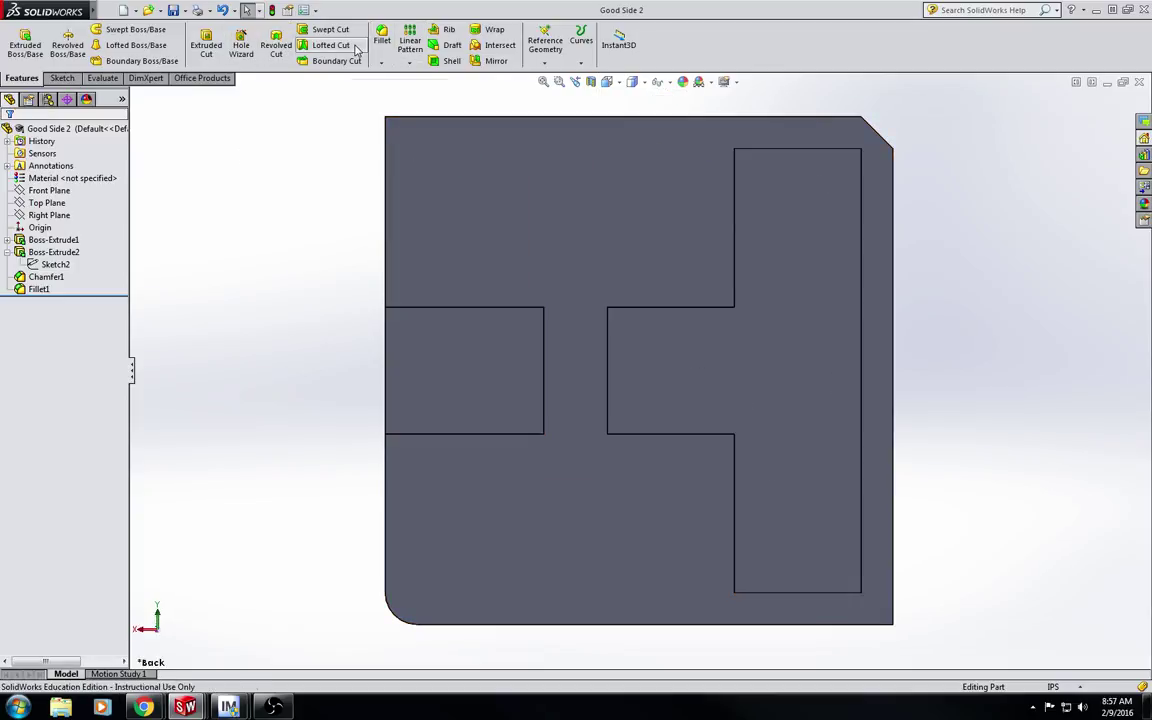
click(206, 45)
click(413, 330)
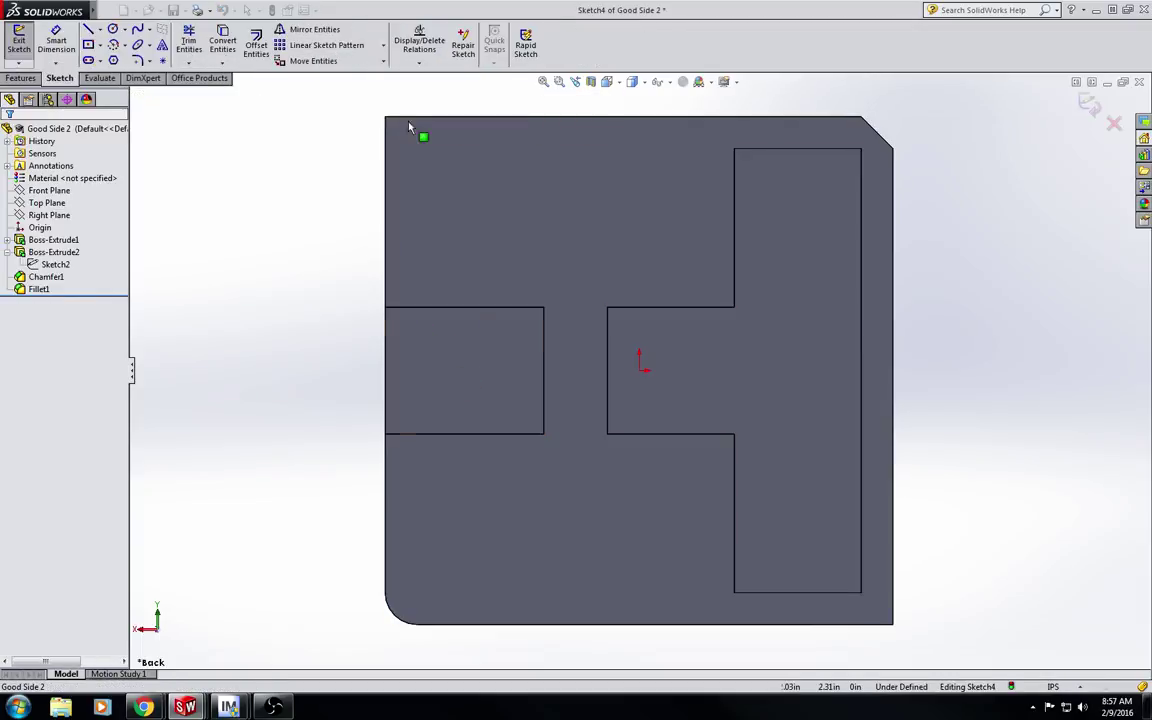
- Offset the four edges of the rectangular edge pocket 0.375 in inward, reversing the offset direction
click(256, 45)
click(469, 310)
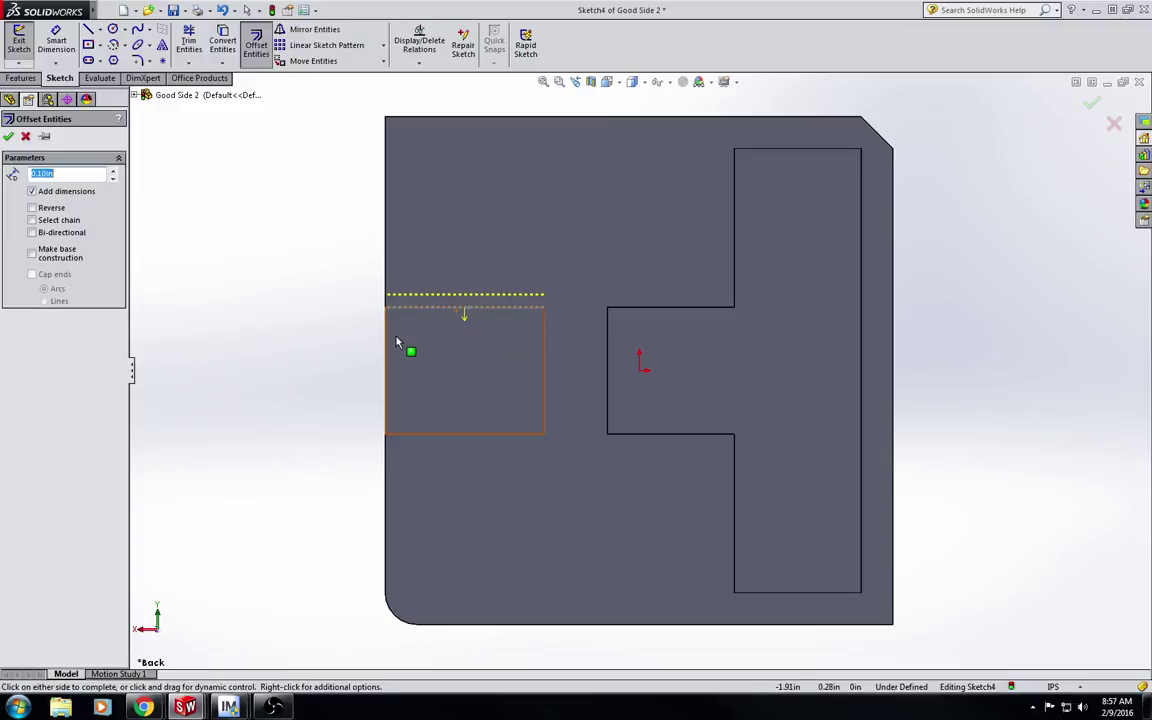
click(387, 340)
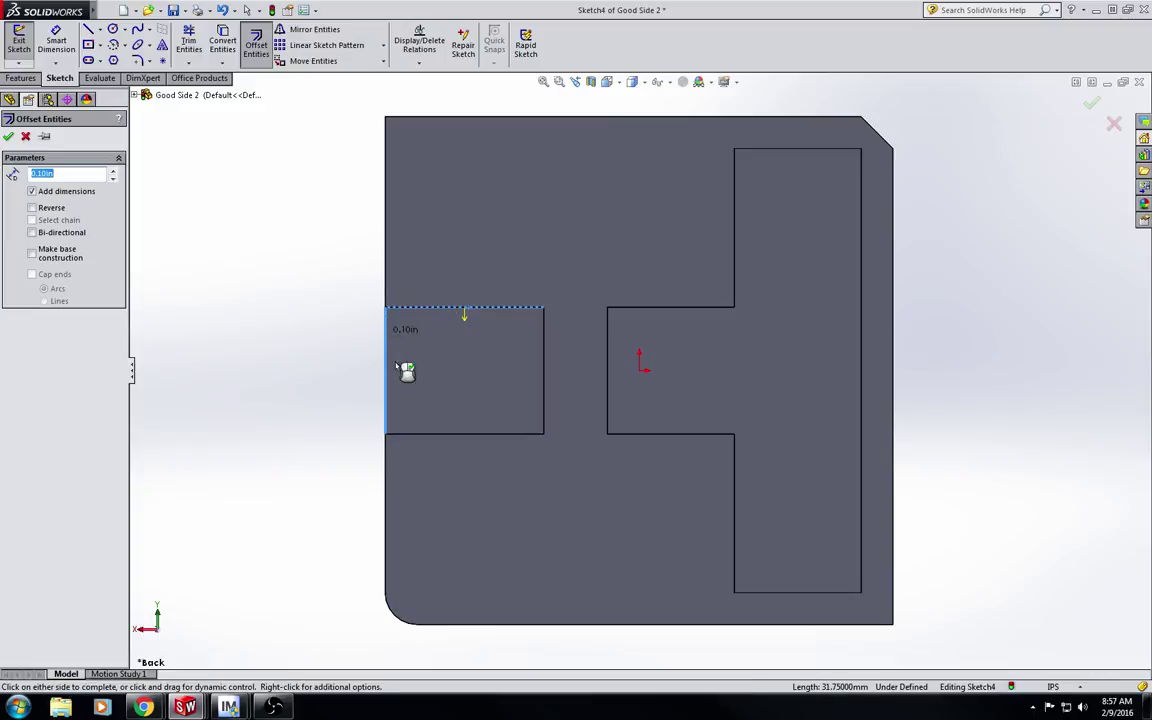
click(440, 435)
click(543, 360)
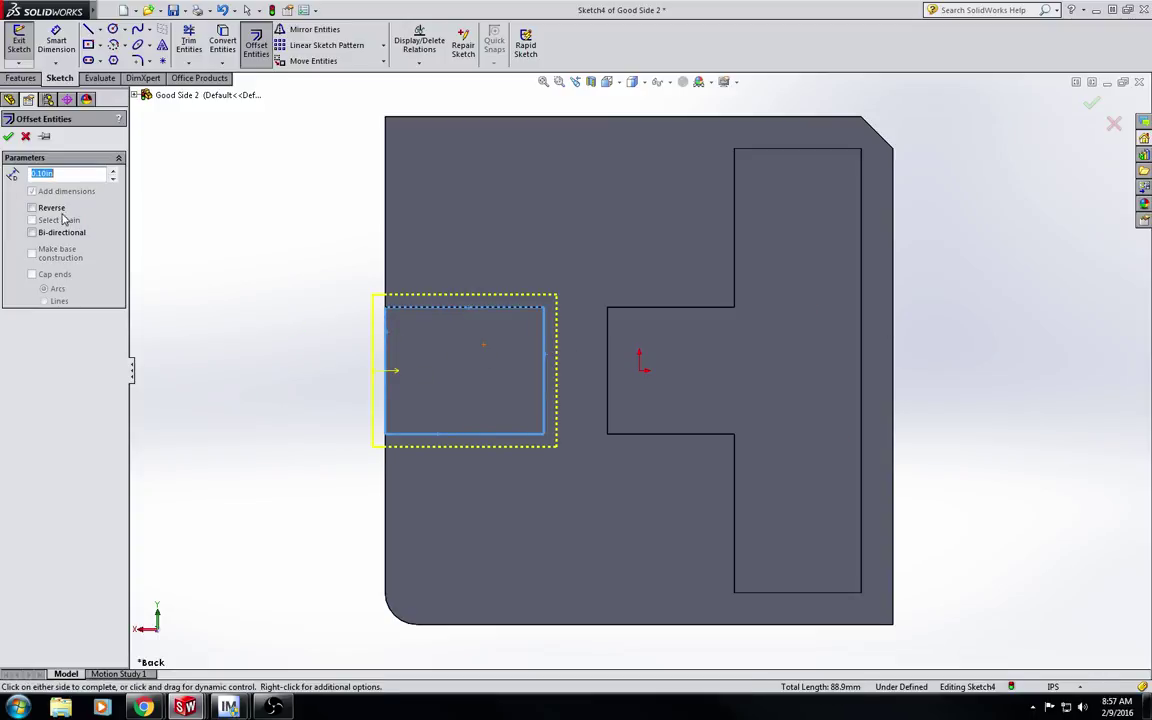
click(32, 208)
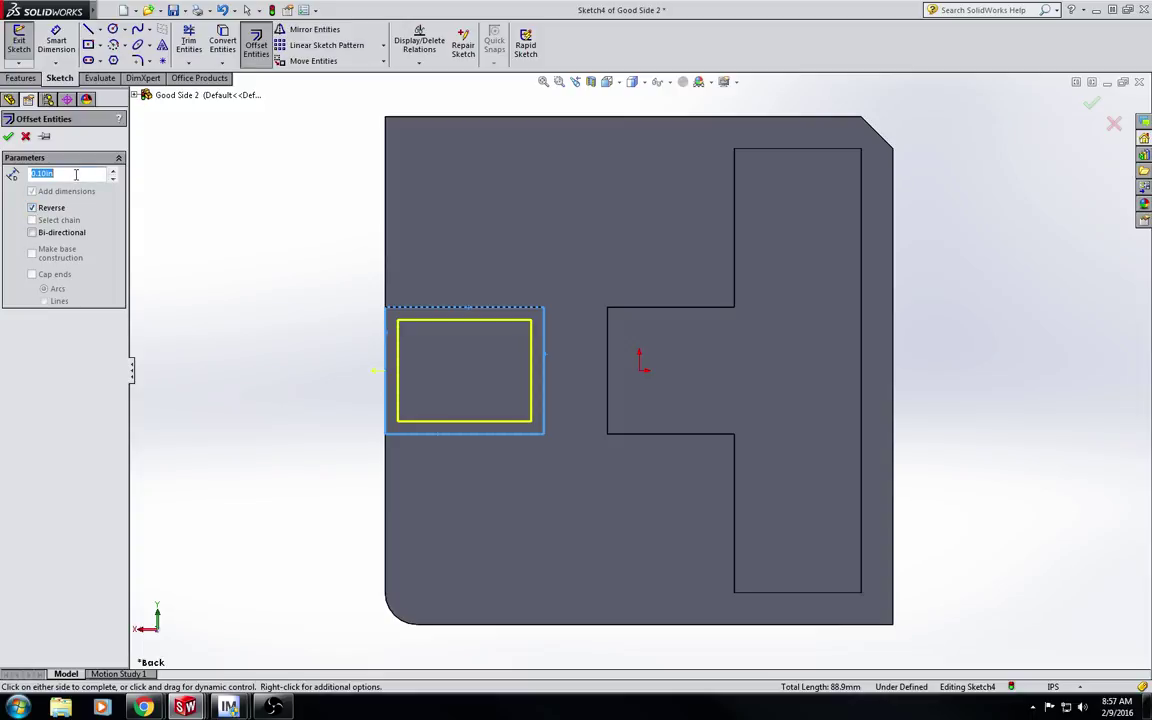
text(0.375)
key(Return)
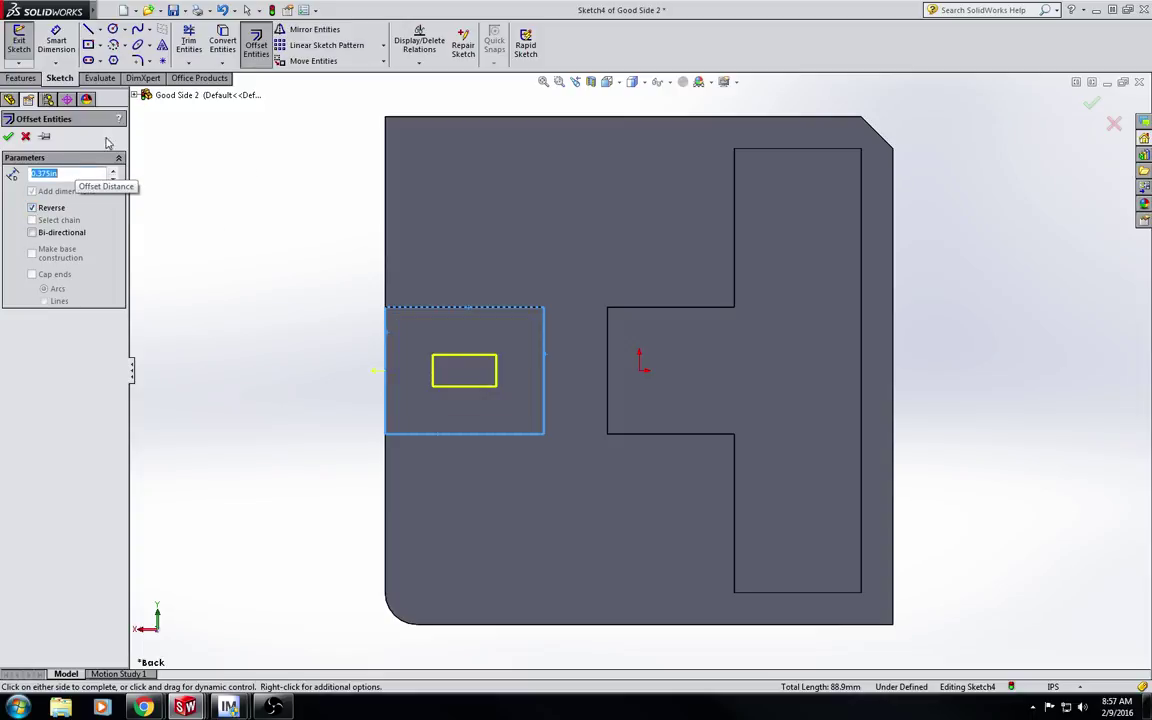
click(9, 136)
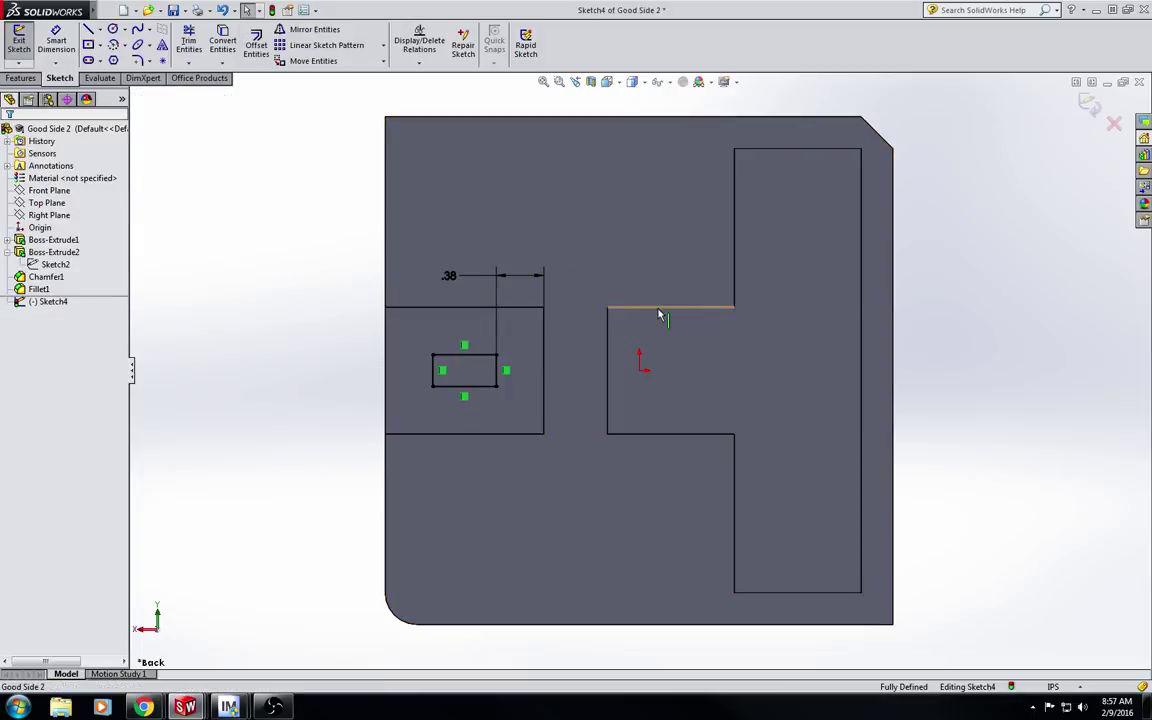
- Offset all edges of the large sideways T-shaped pocket 0.375 in inward
click(660, 308)
click(256, 45)
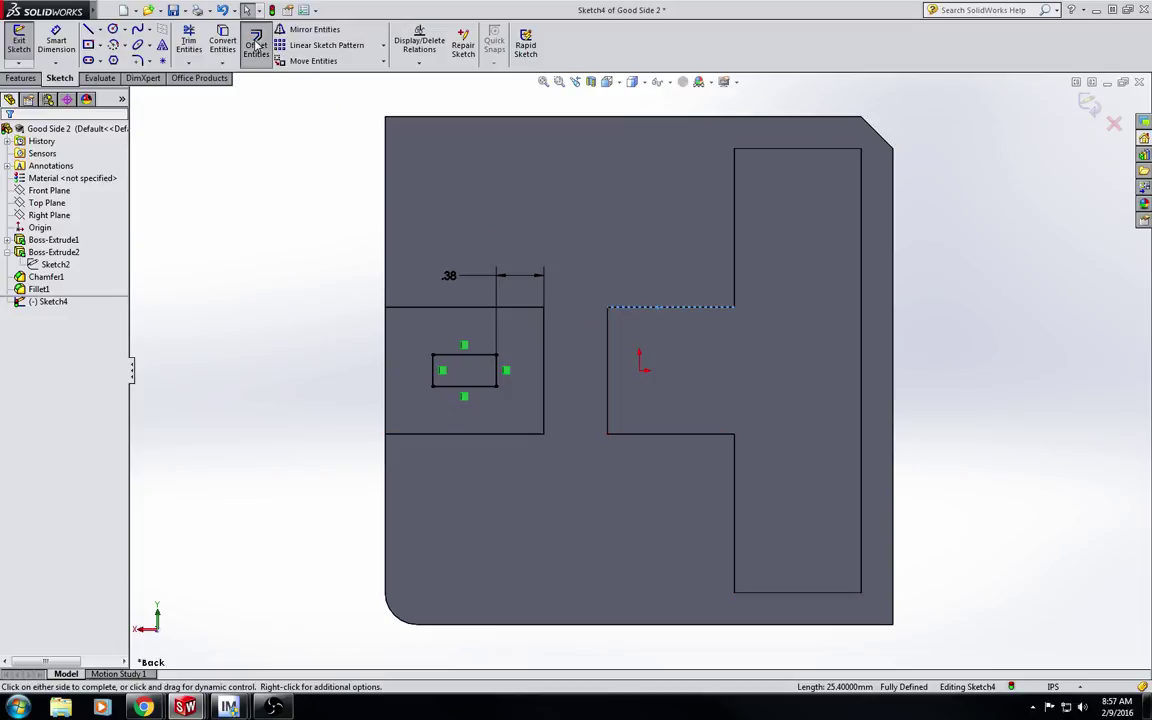
click(608, 345)
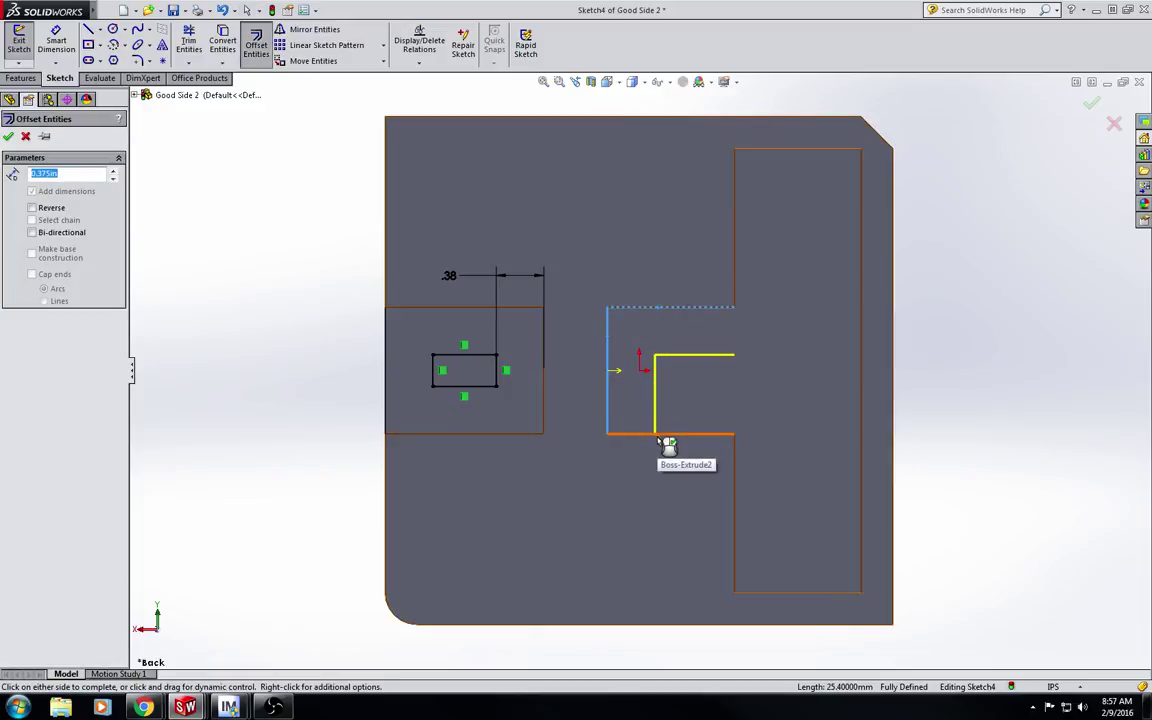
click(661, 435)
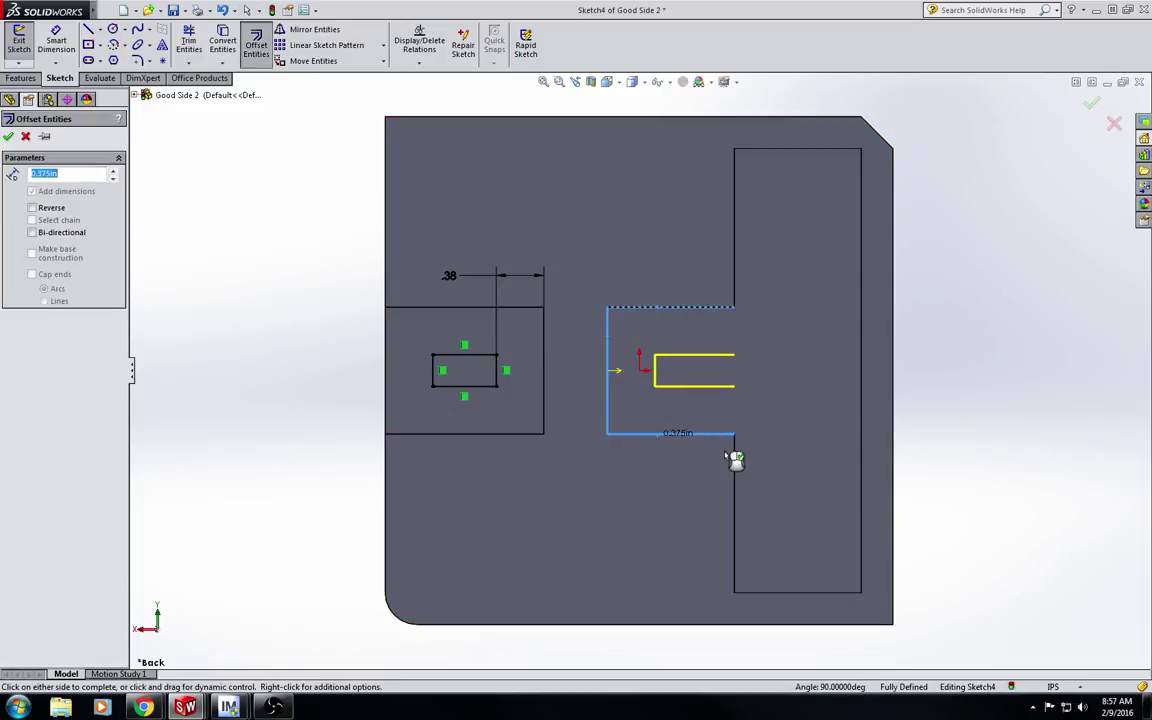
click(776, 593)
click(862, 322)
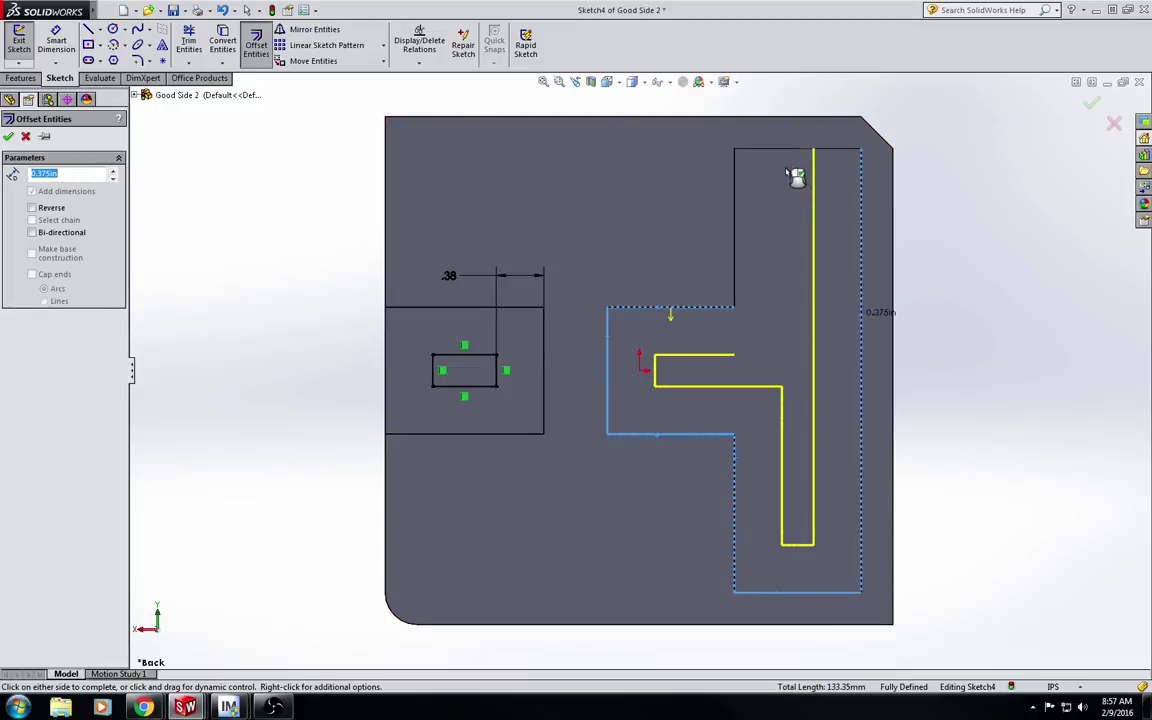
click(797, 149)
click(745, 197)
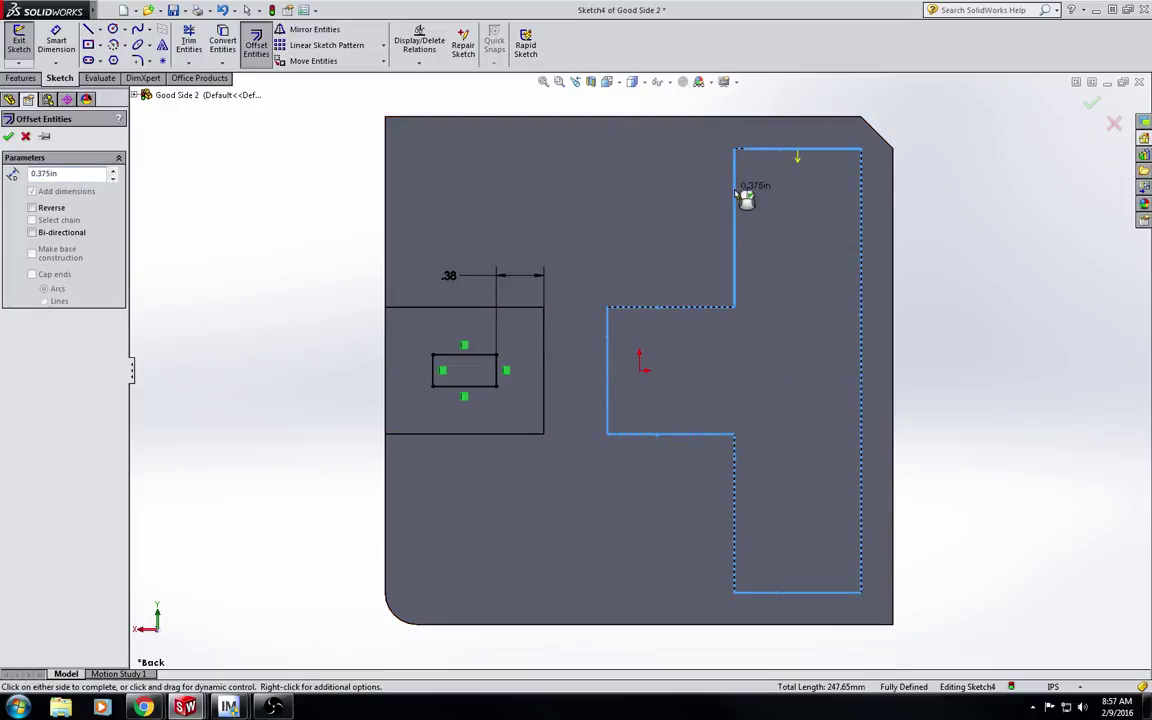
click(648, 234)
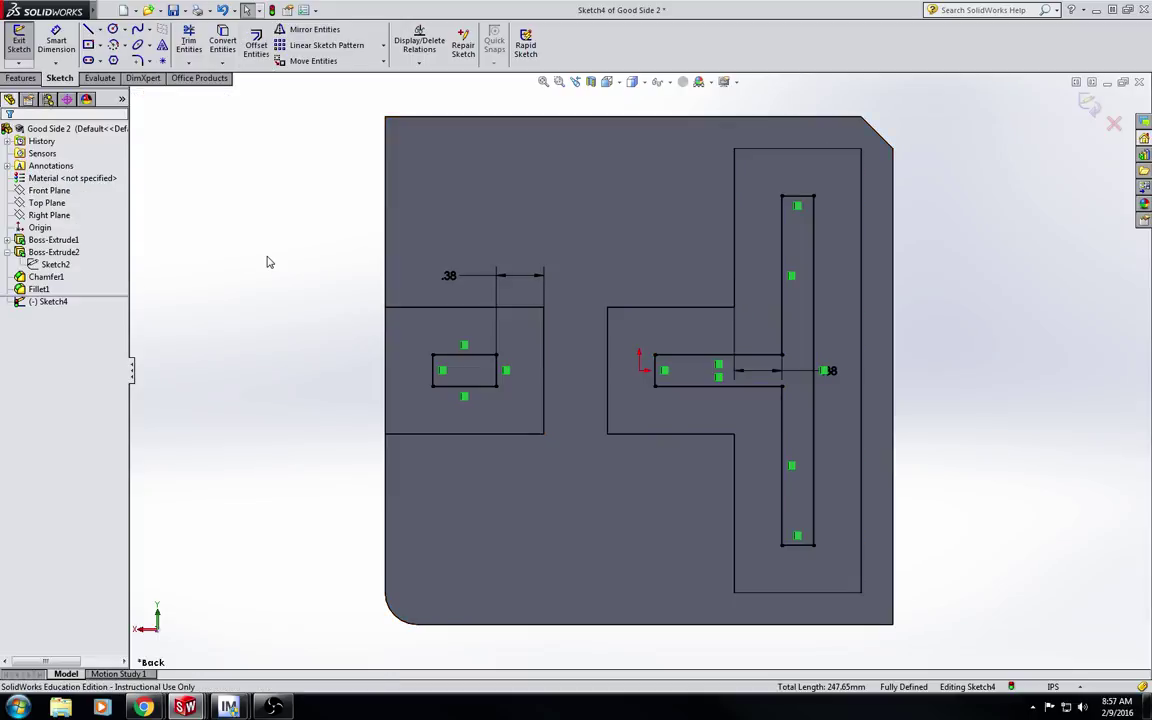
- Cut the rectangular and T-shaped offset profiles Through All in Good Side 2
key(e)
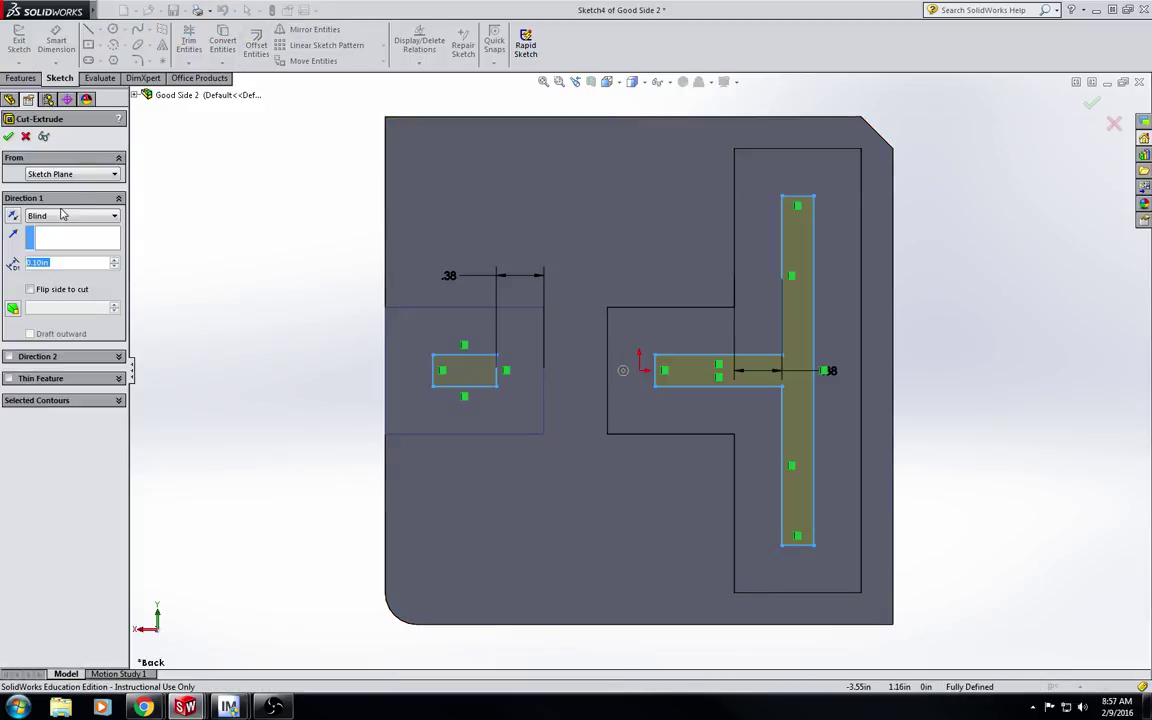
click(72, 216)
click(60, 239)
key(Return)
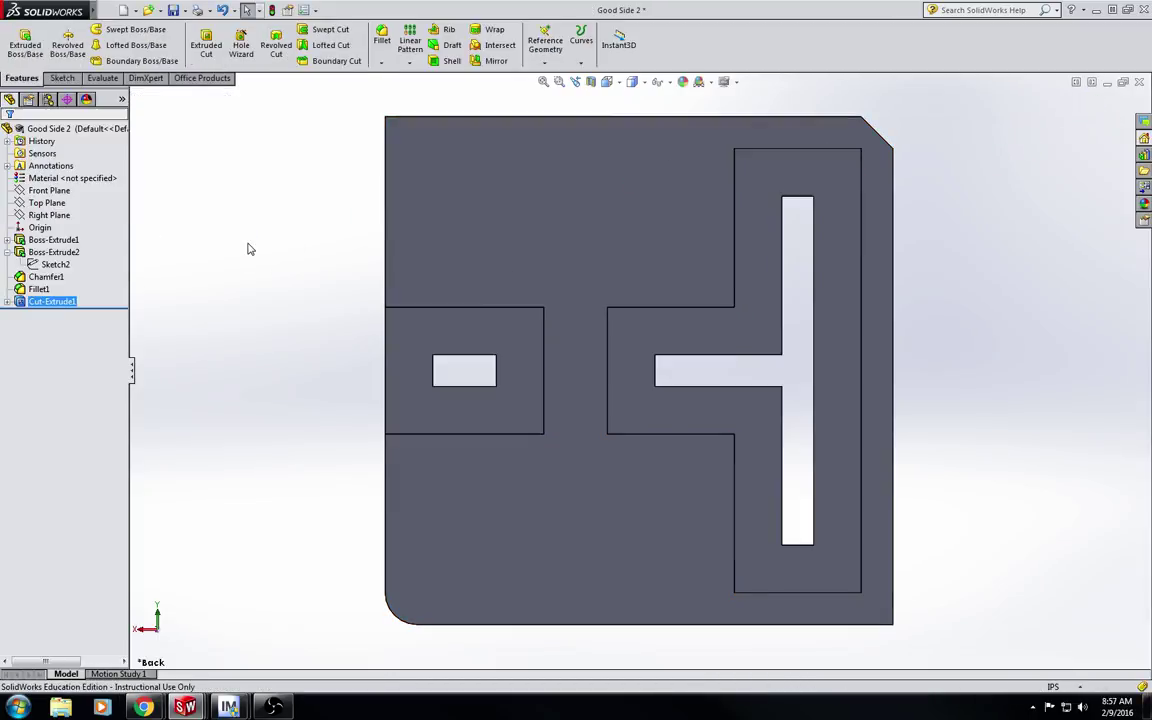